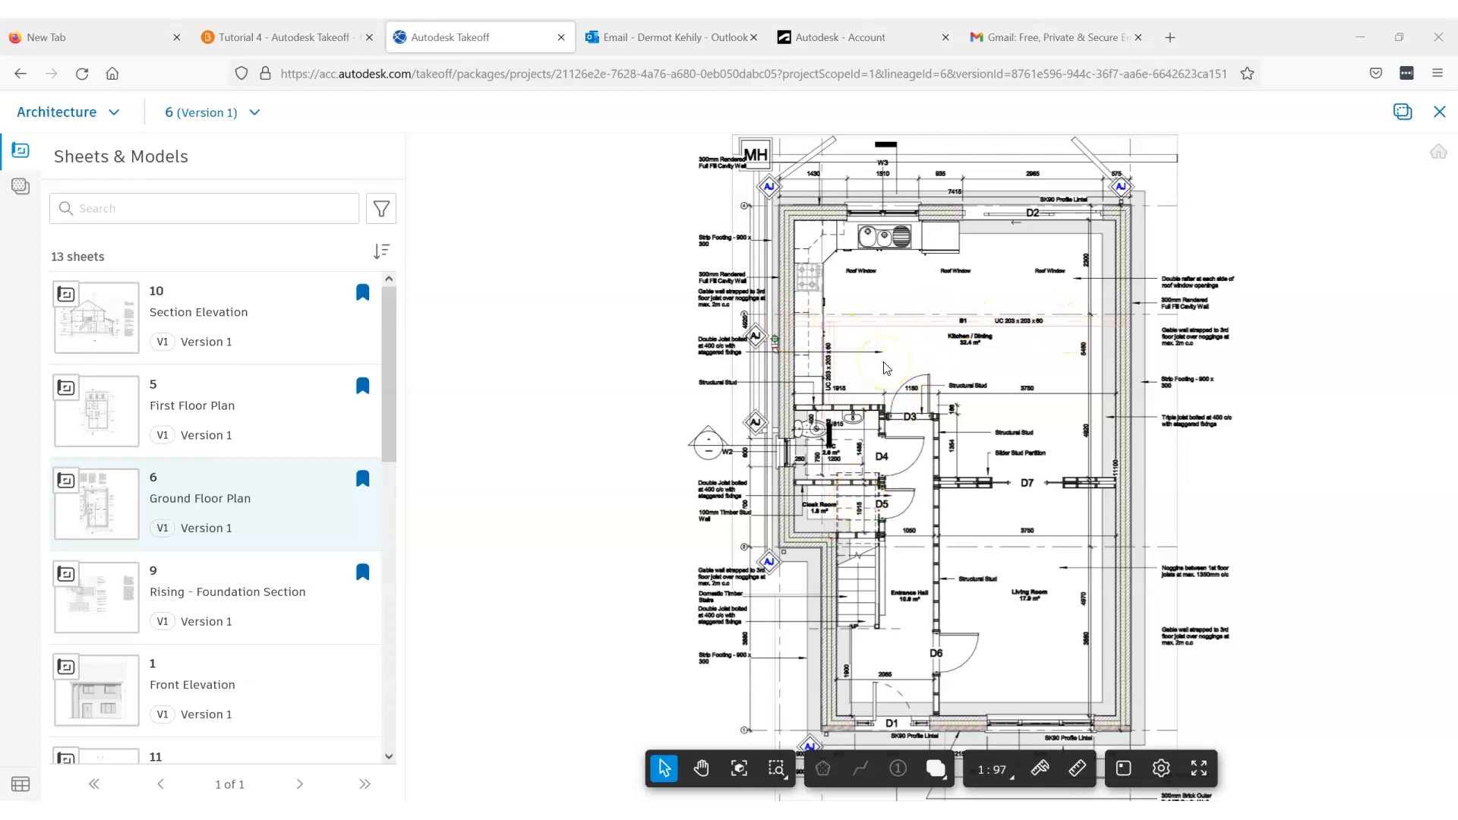
- Examine beam B1 and the kitchen/dining and WC areas on the Ground Floor Plan
scroll(807, 325, "up", 5)
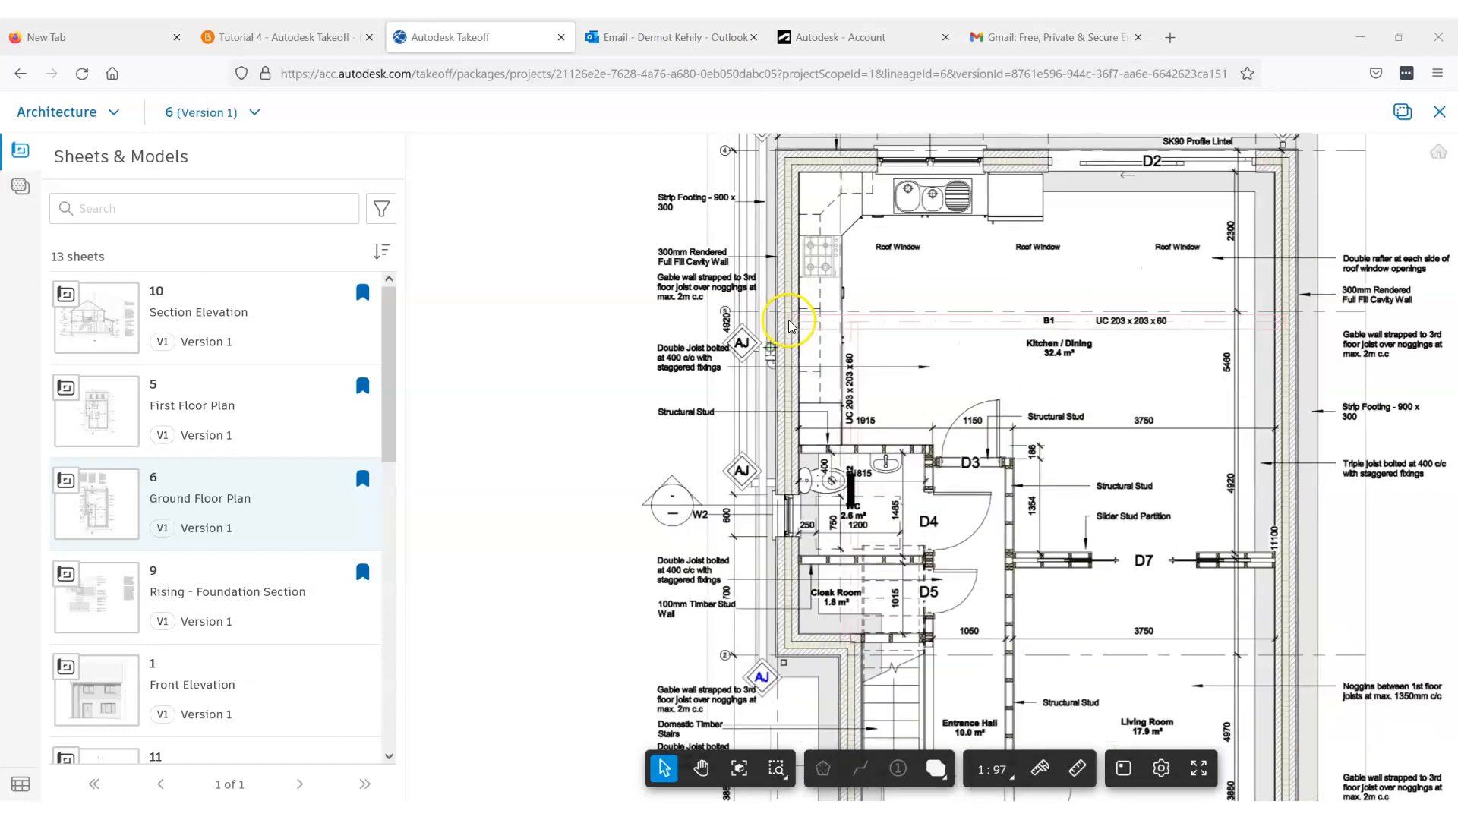
left_click_drag(972, 323, 834, 332)
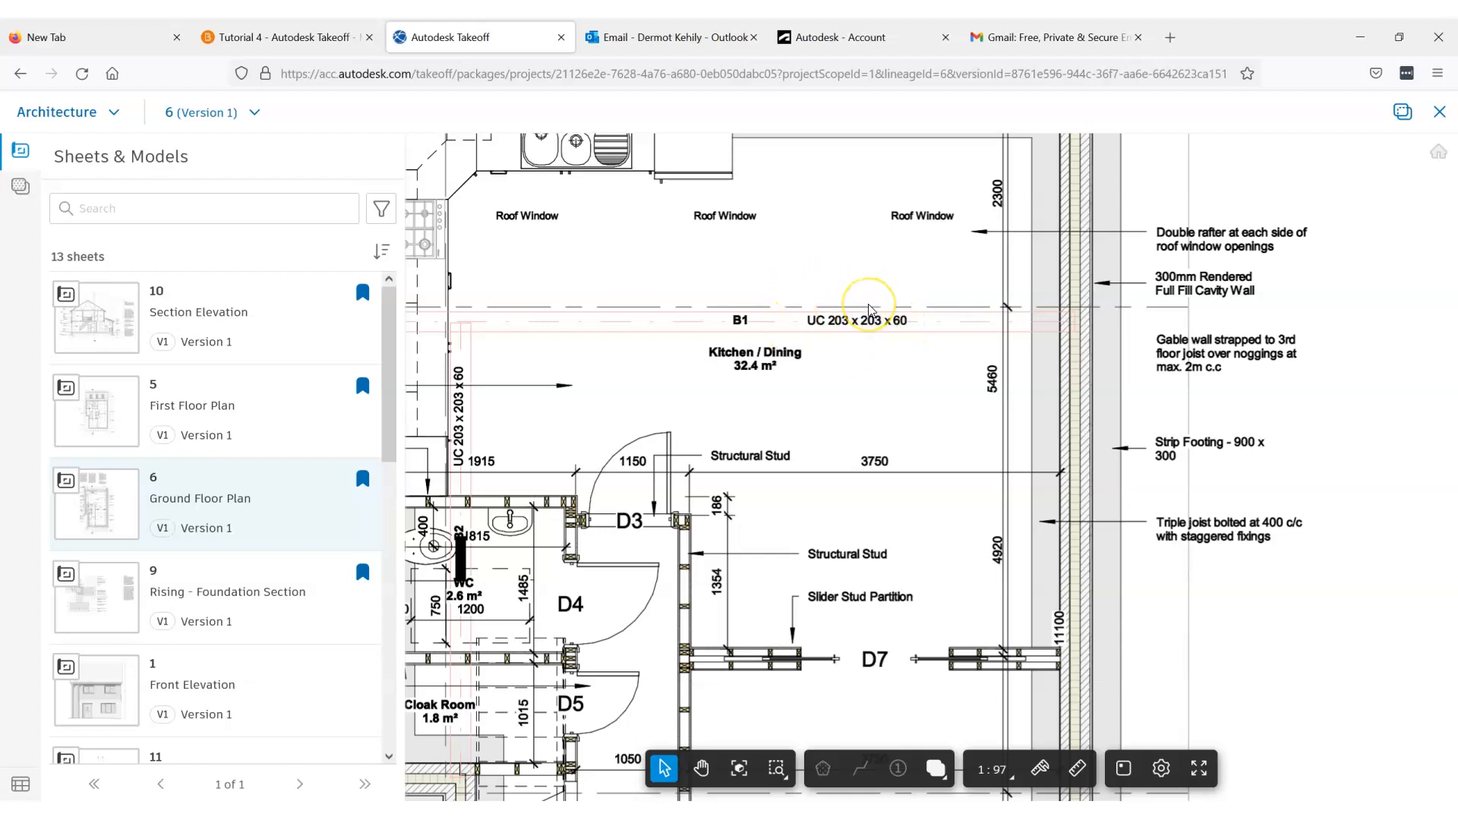
scroll(684, 332, "down", 1)
left_click_drag(683, 332, 808, 328)
scroll(808, 328, "up", 1)
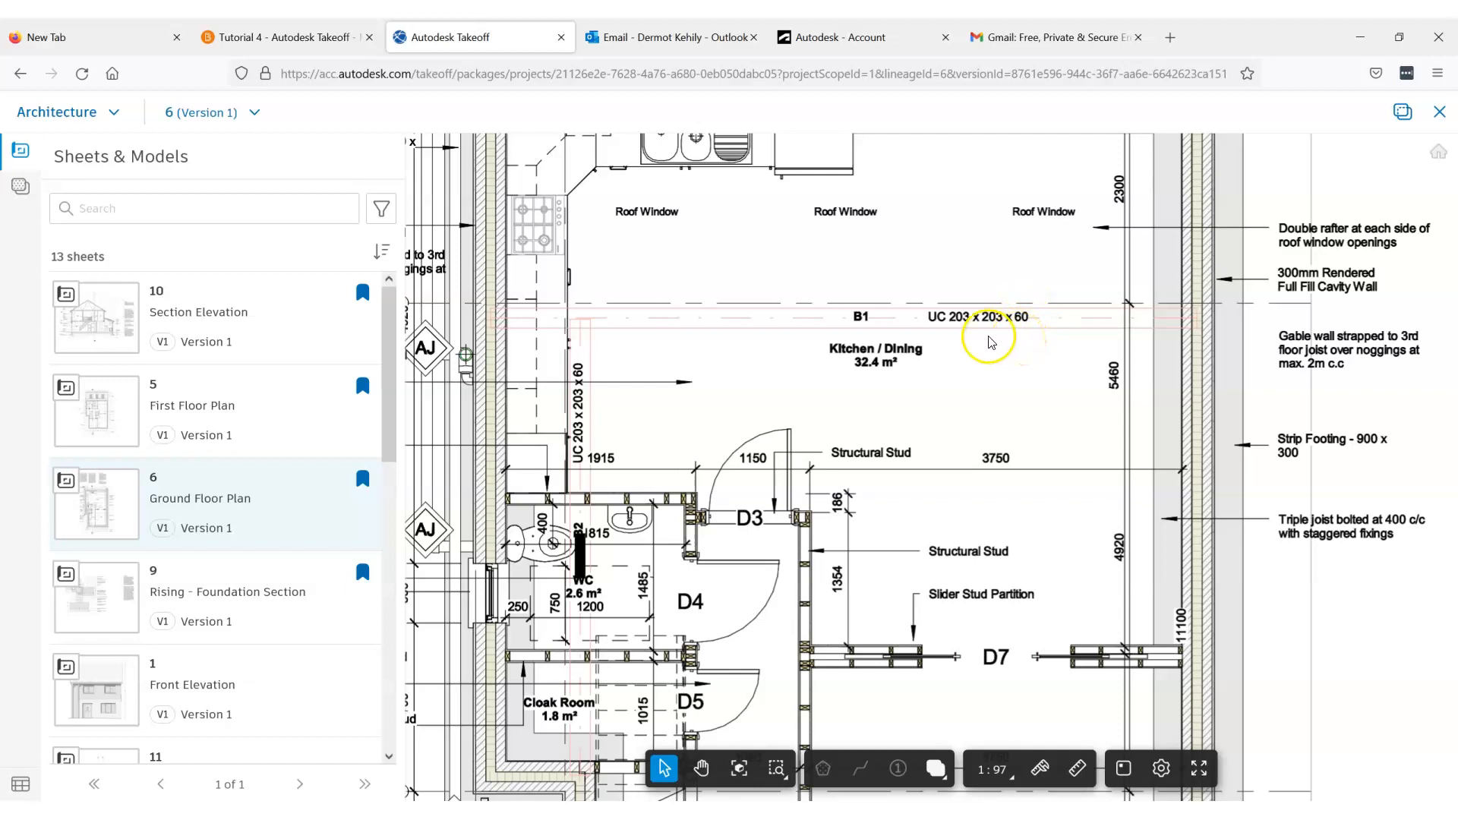
scroll(988, 335, "down", 3)
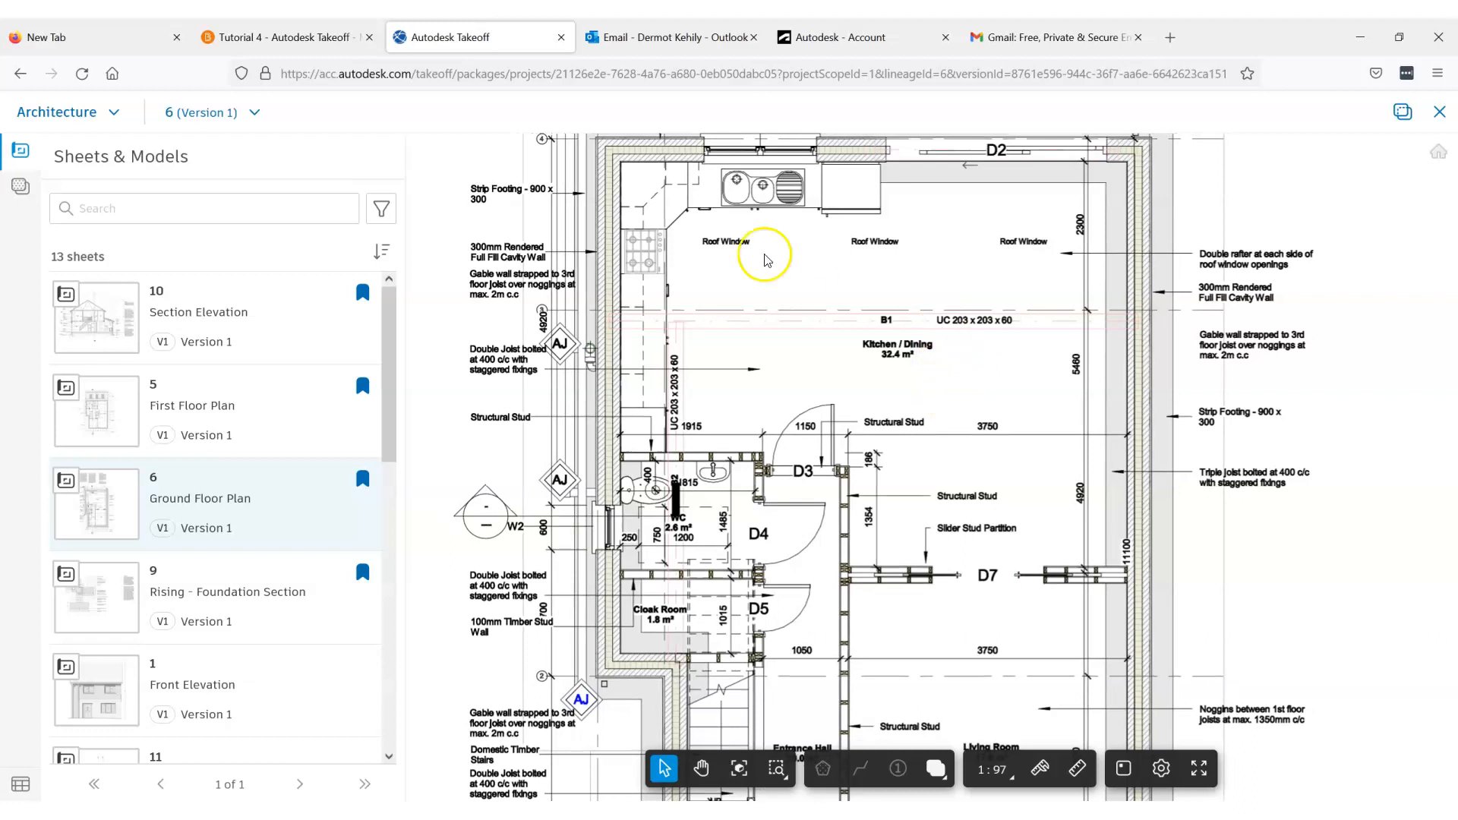
scroll(873, 423, "down", 2)
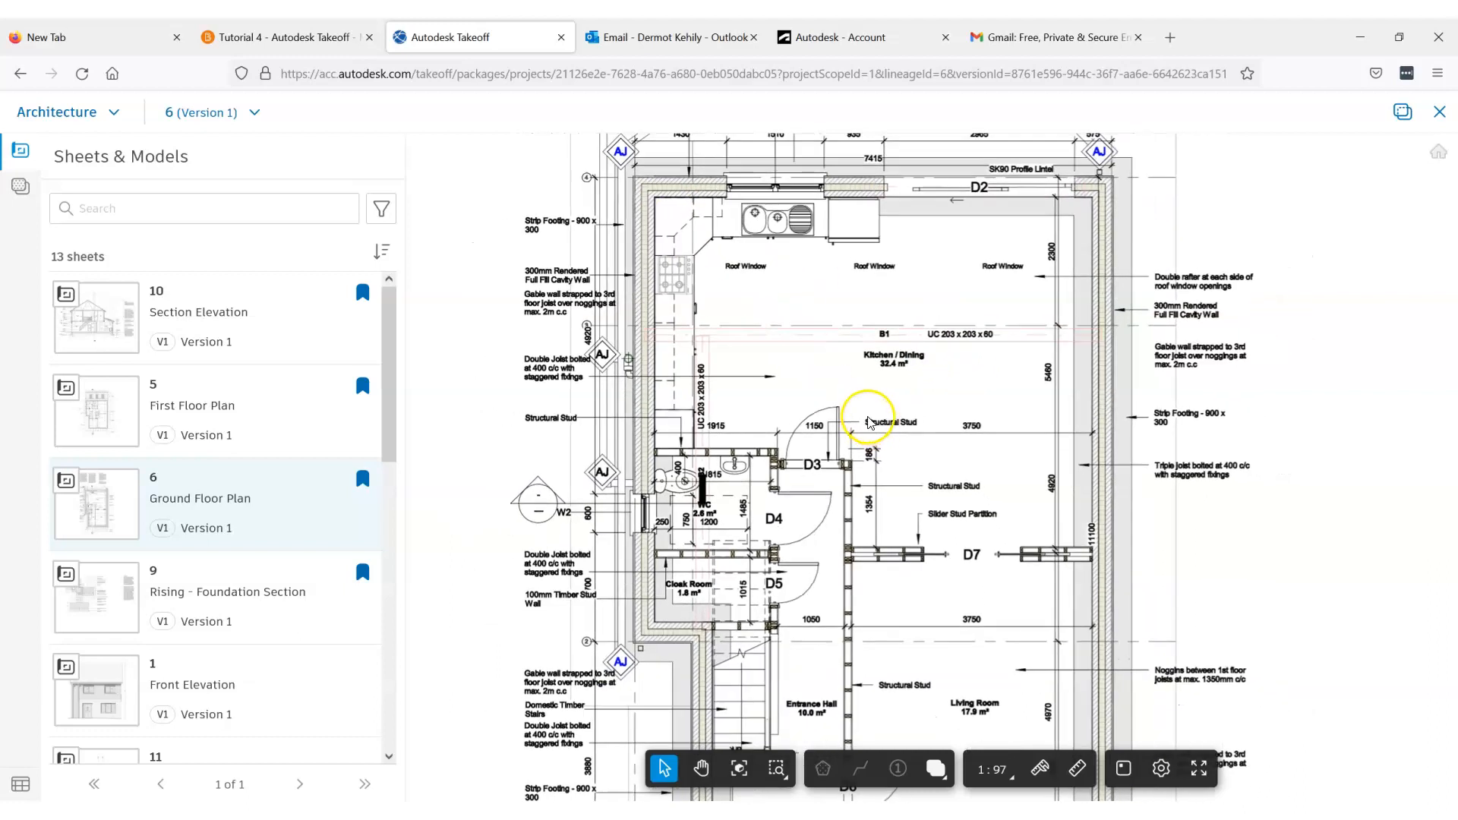
scroll(873, 424, "down", 1)
scroll(799, 328, "down", 1)
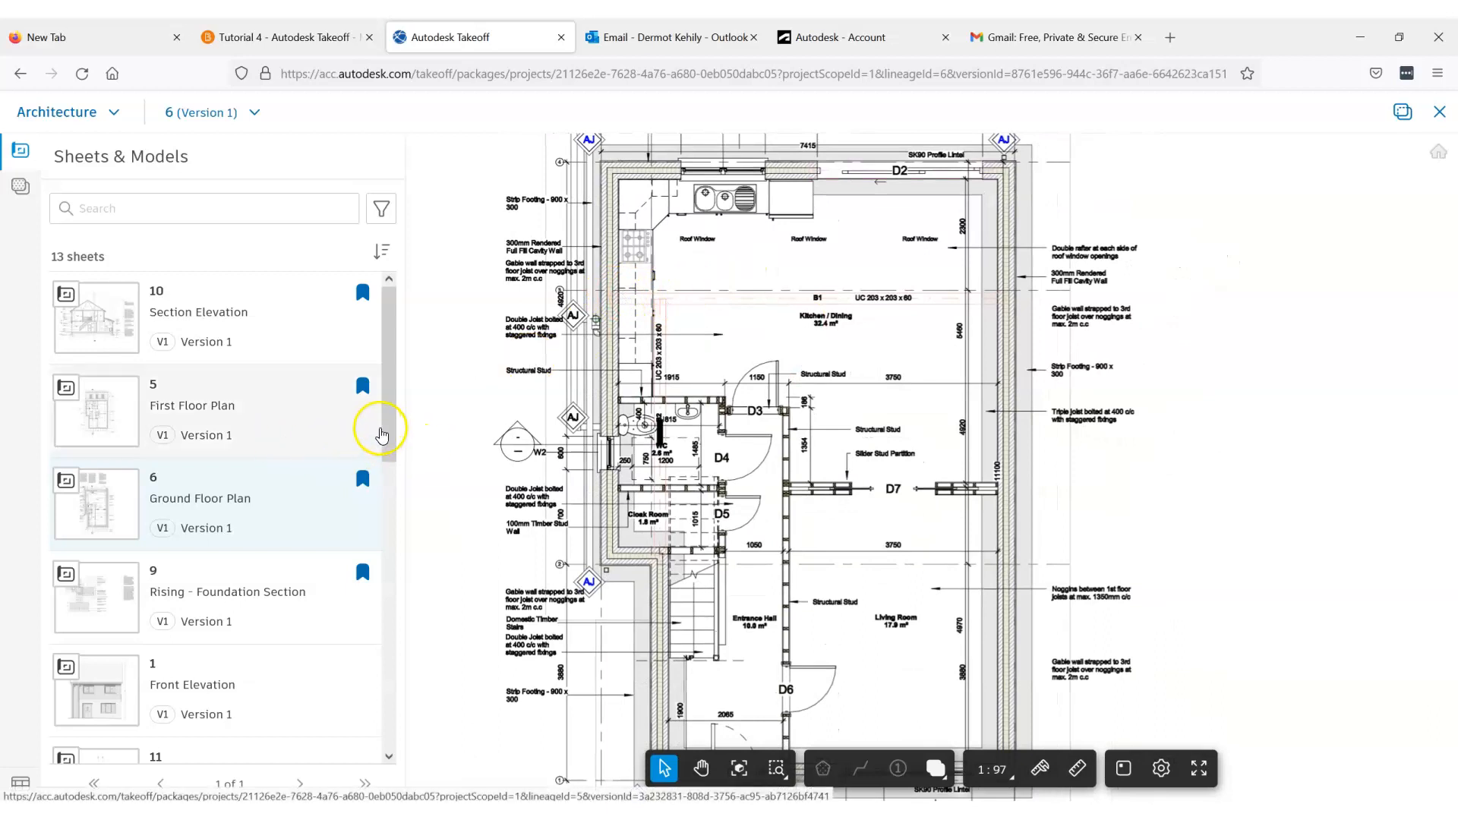
- Open the Section Elevation sheet and examine the UC203x203x60 steel beam under the rear first-floor wall
left_click_drag(381, 430, 384, 674)
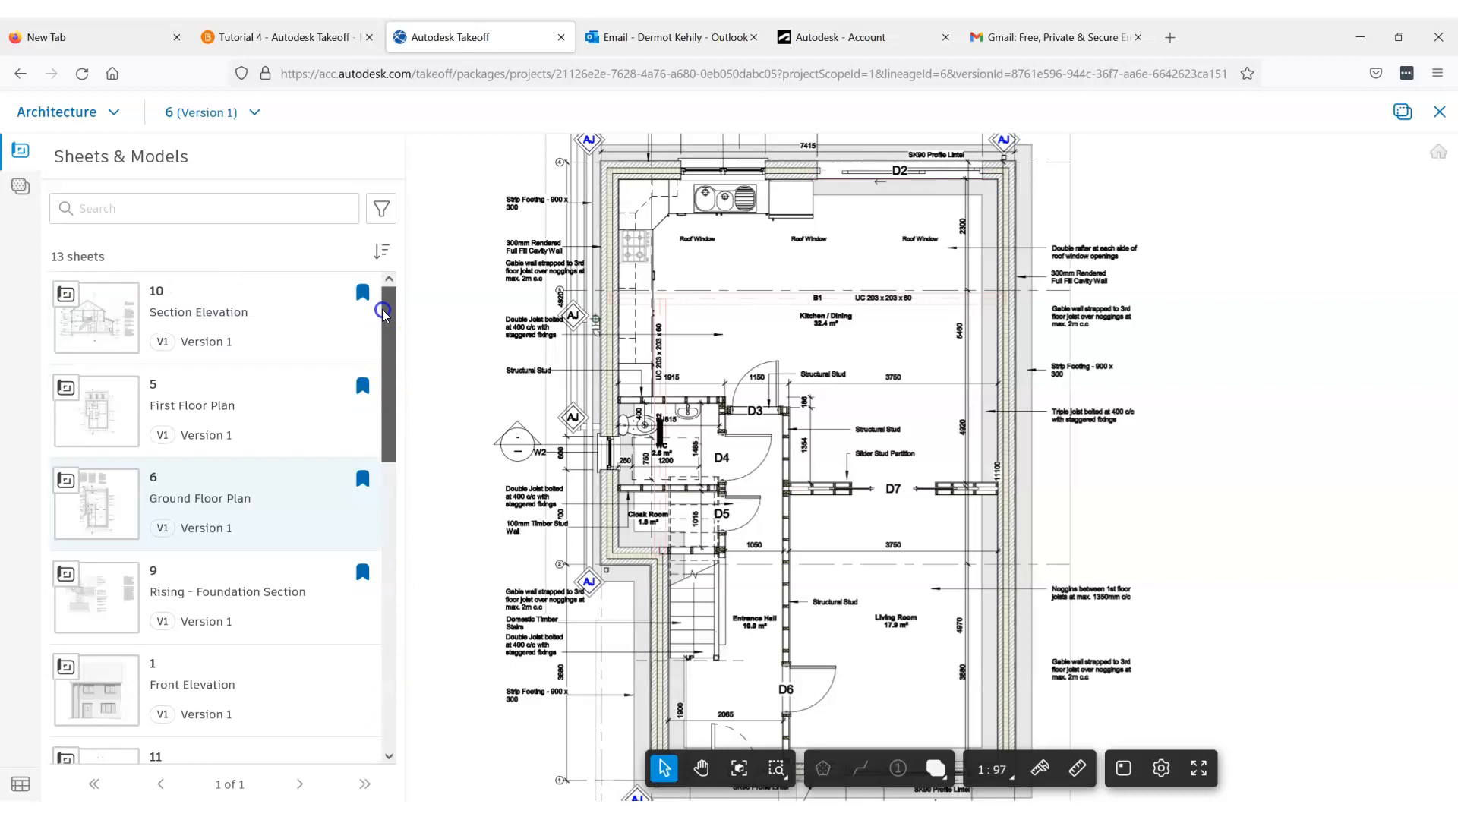
left_click(214, 313)
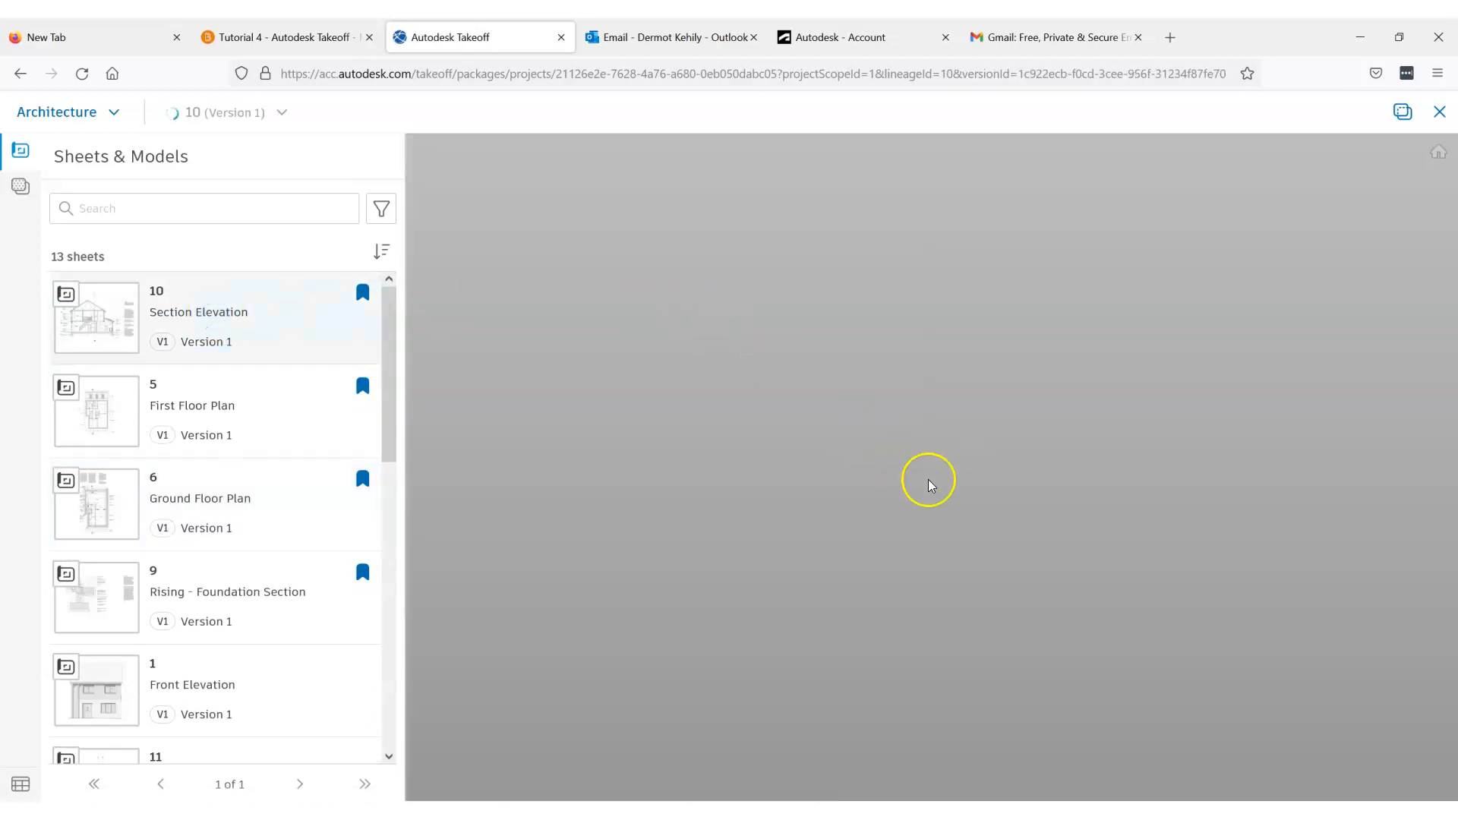
scroll(918, 455, "down", 6)
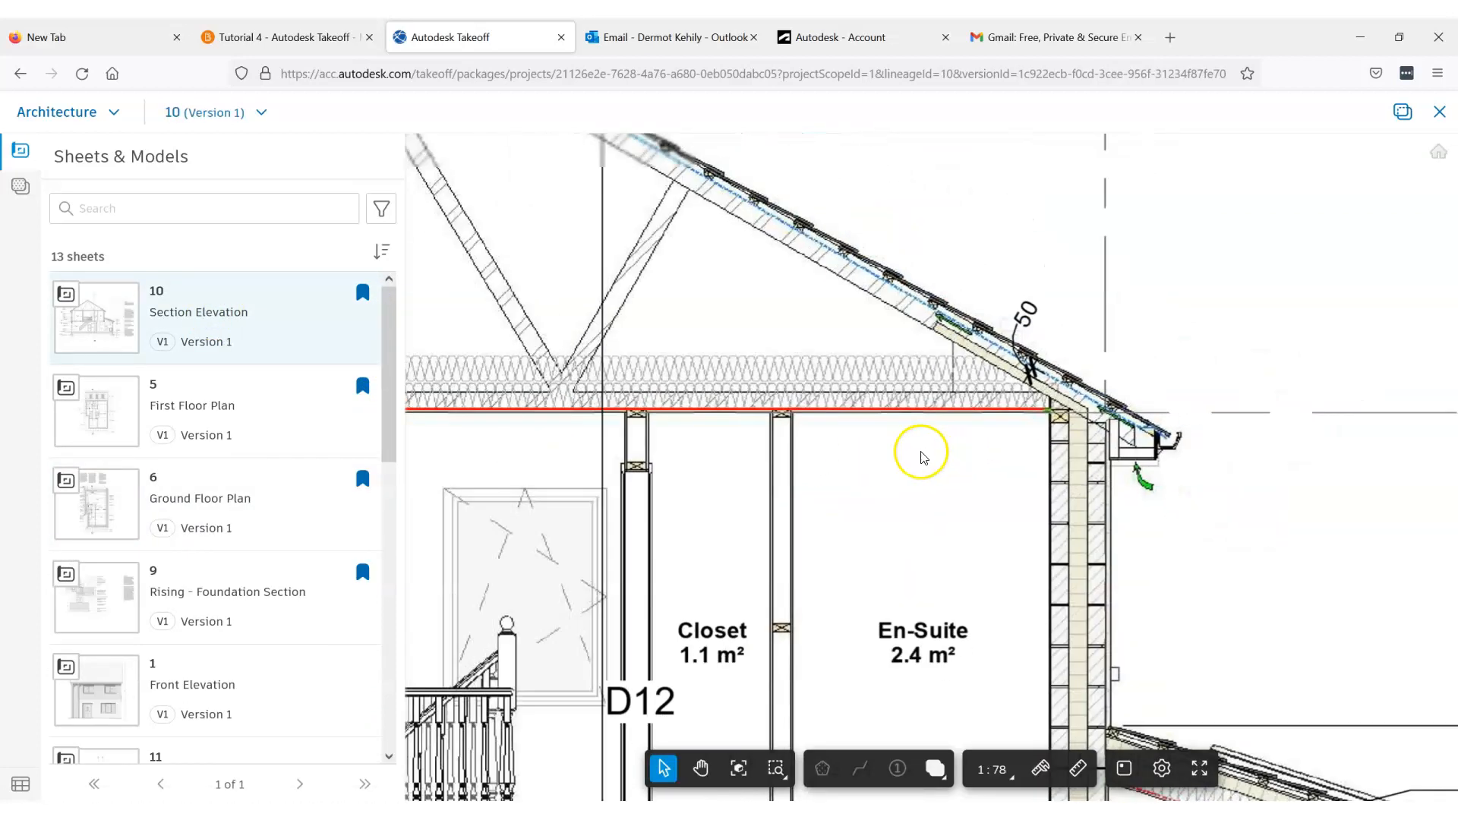
scroll(767, 455, "up", 4)
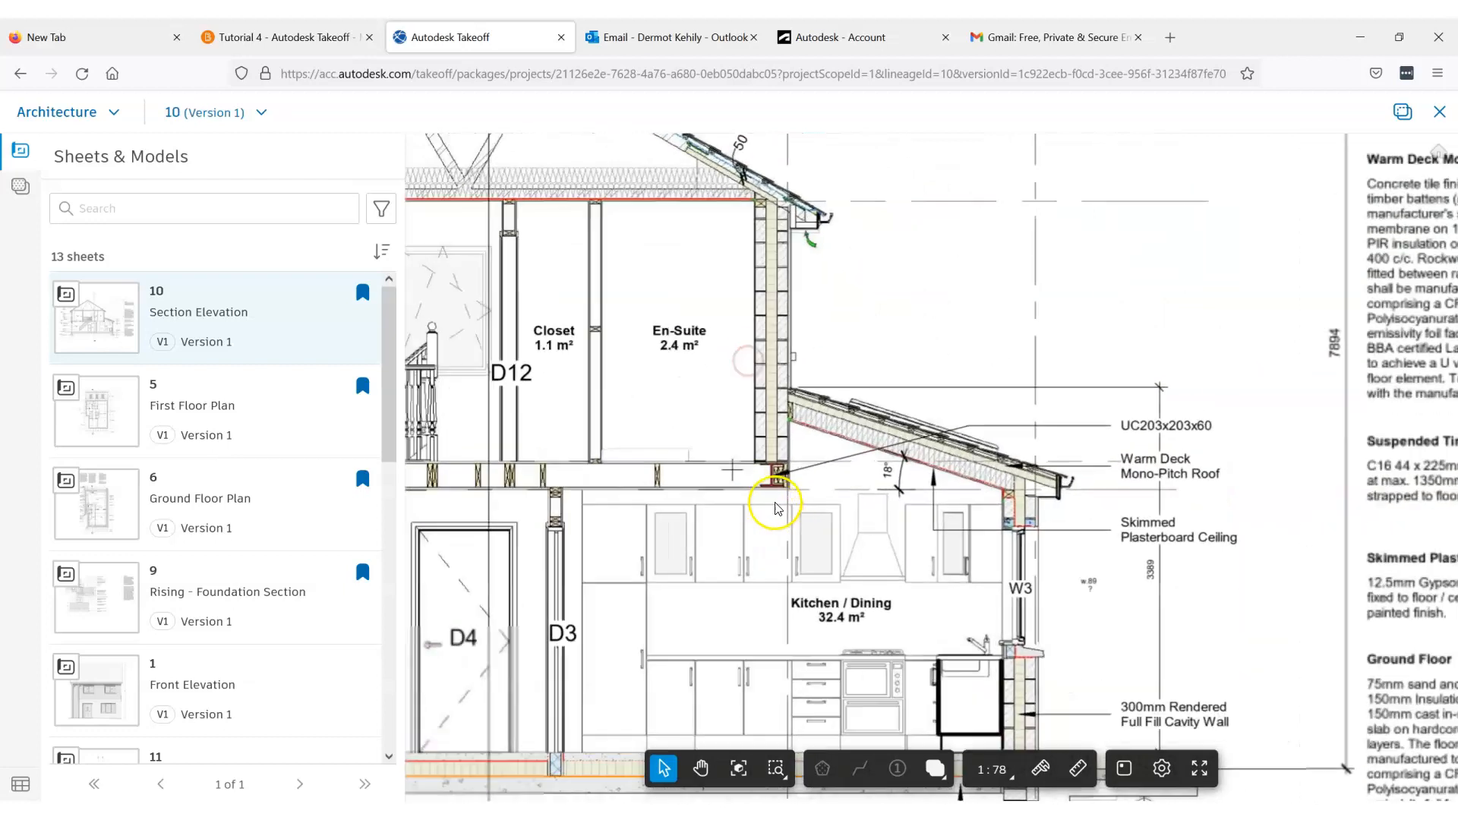
scroll(771, 467, "down", 2)
scroll(770, 466, "down", 2)
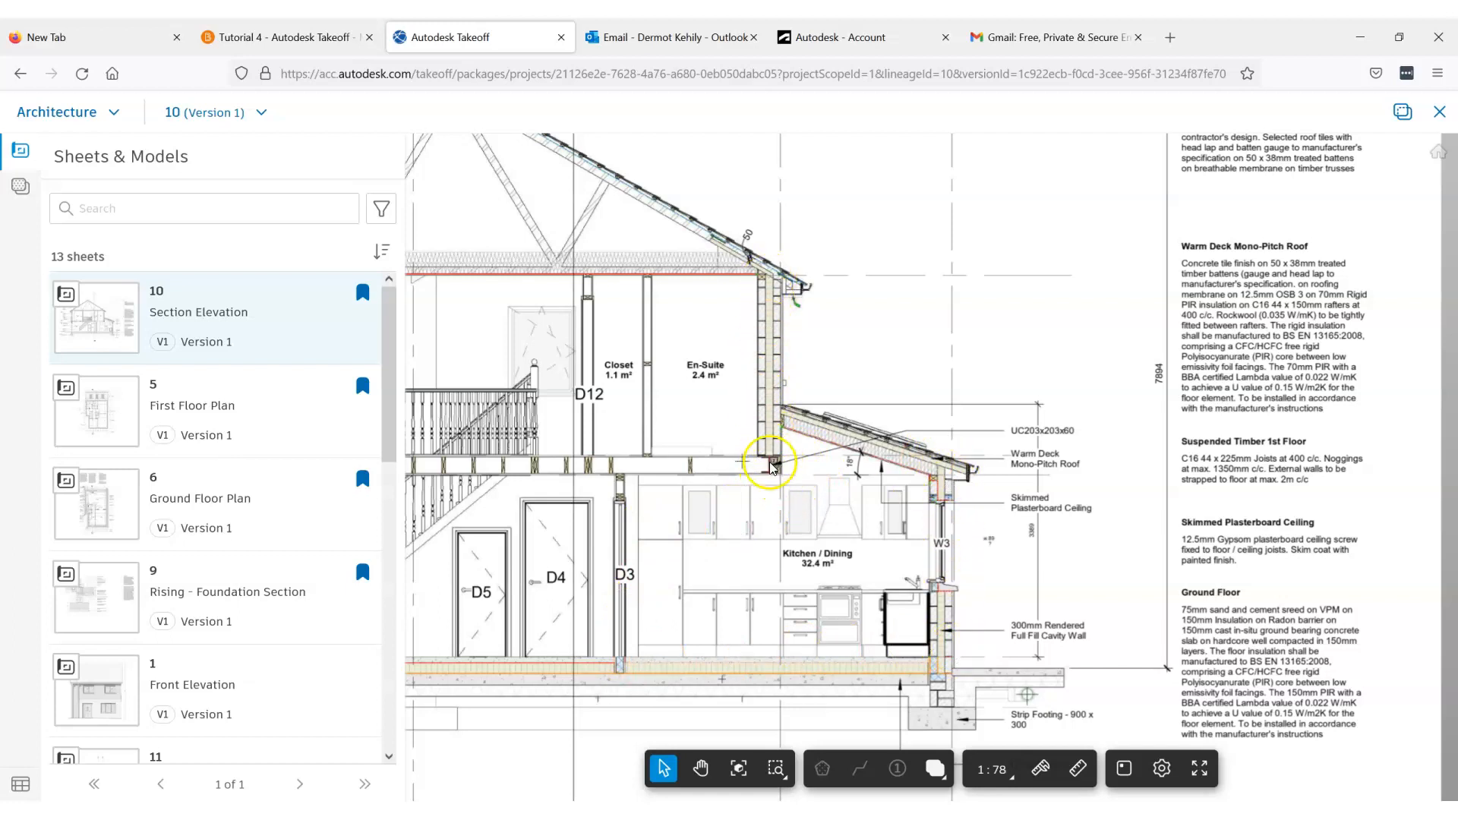
scroll(772, 471, "up", 5)
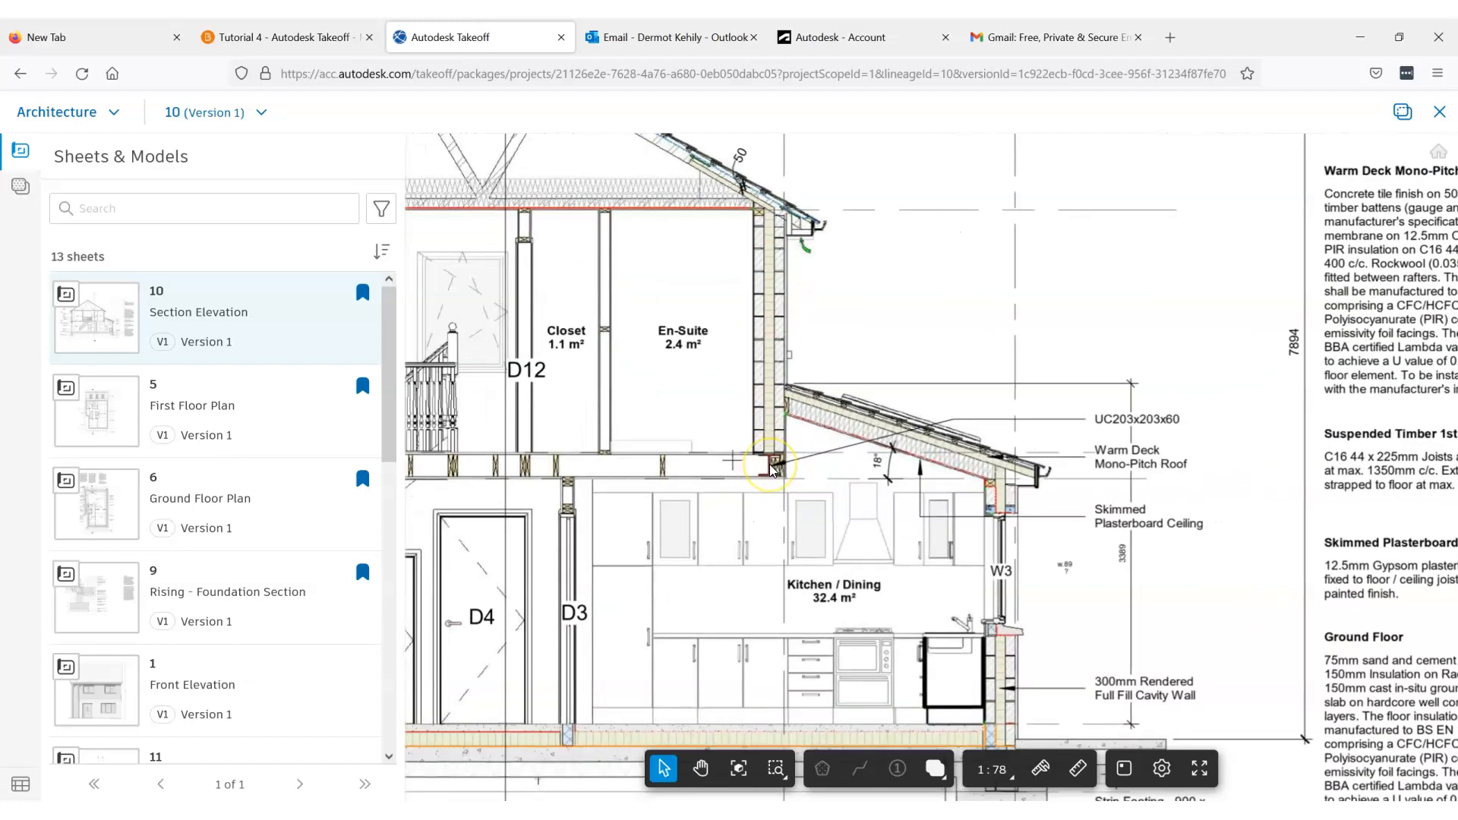
scroll(824, 502, "down", 3)
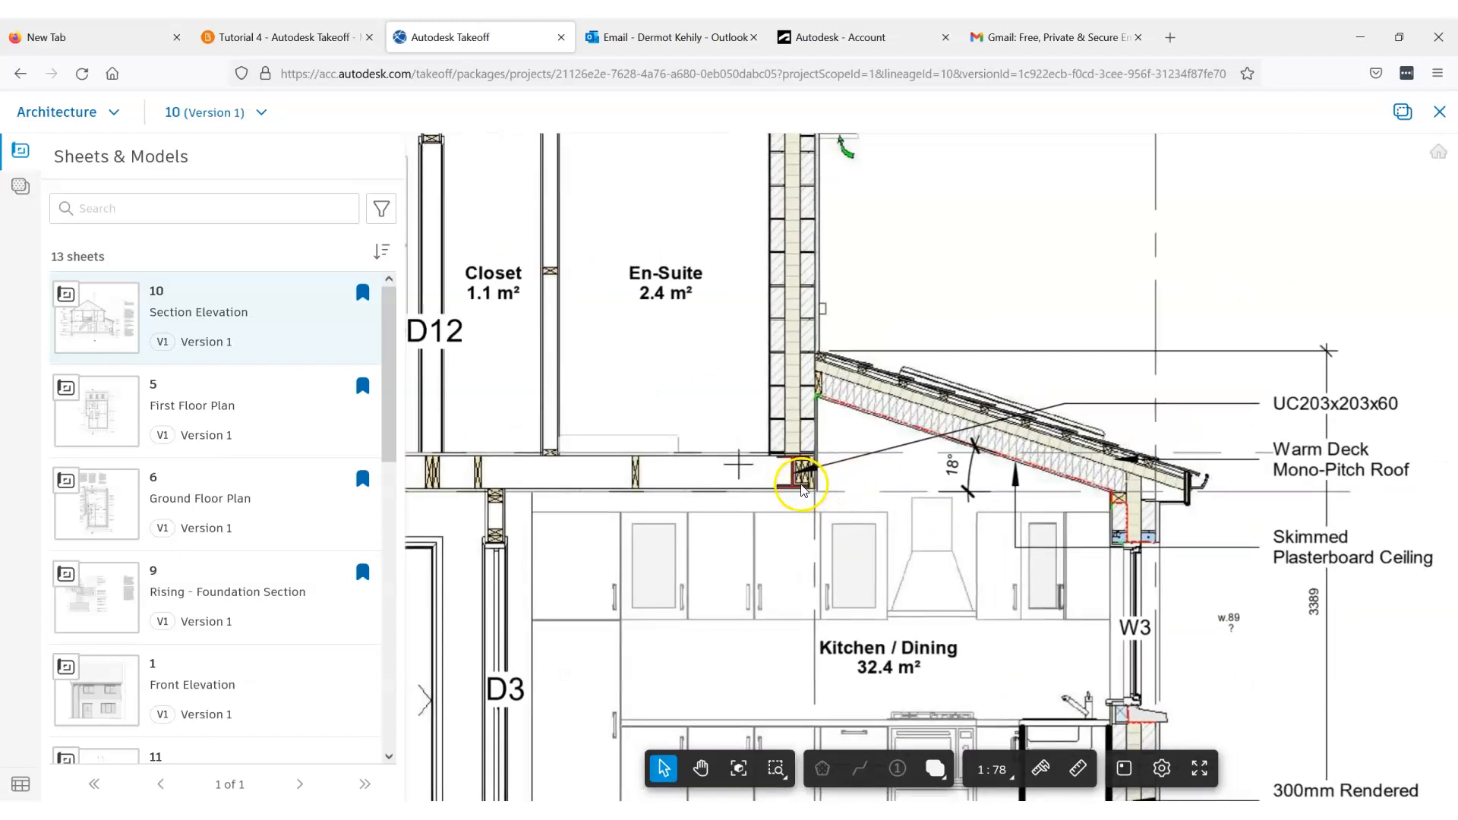
scroll(806, 492, "up", 5)
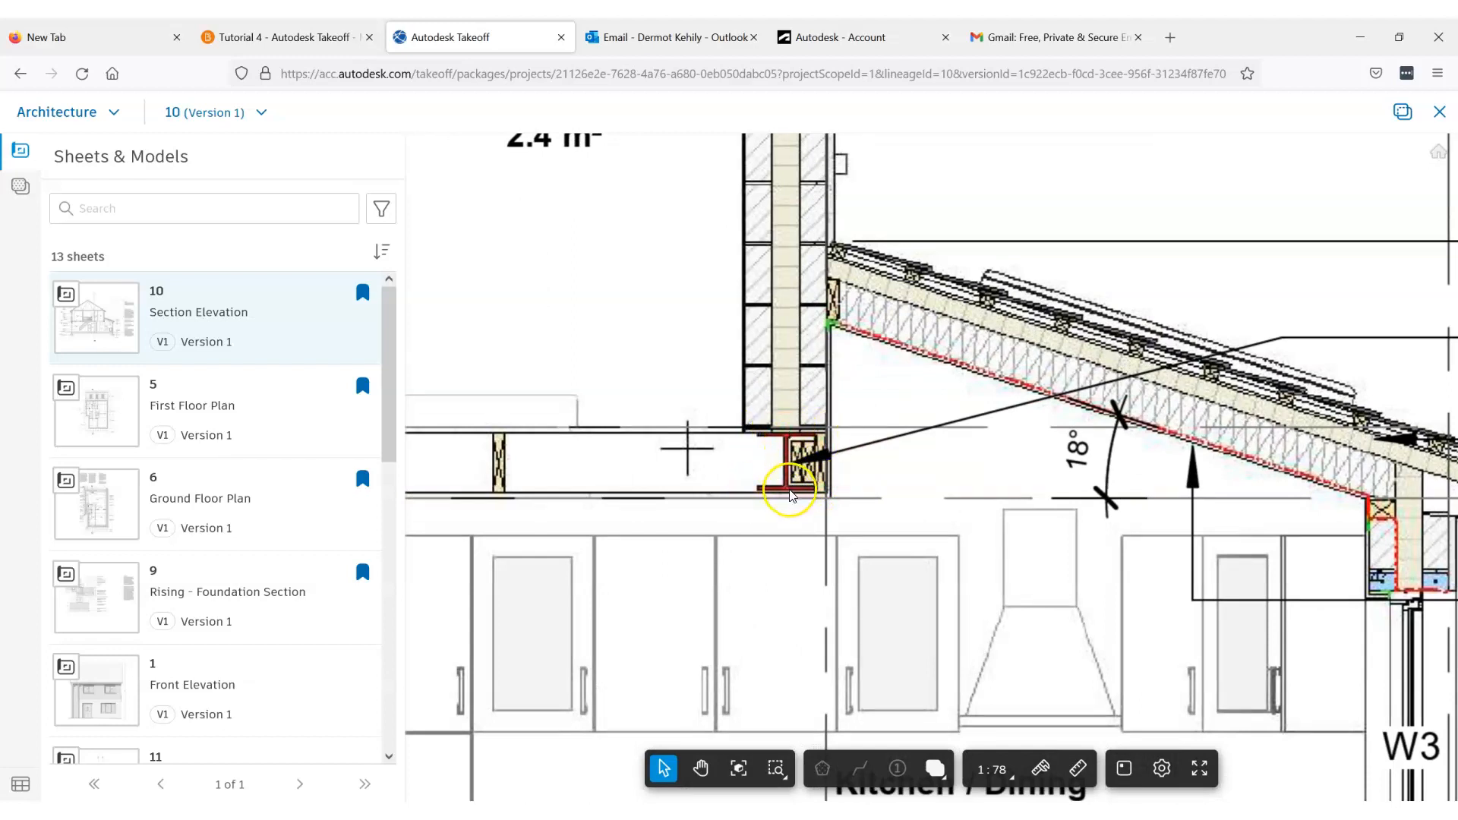
scroll(790, 495, "down", 4)
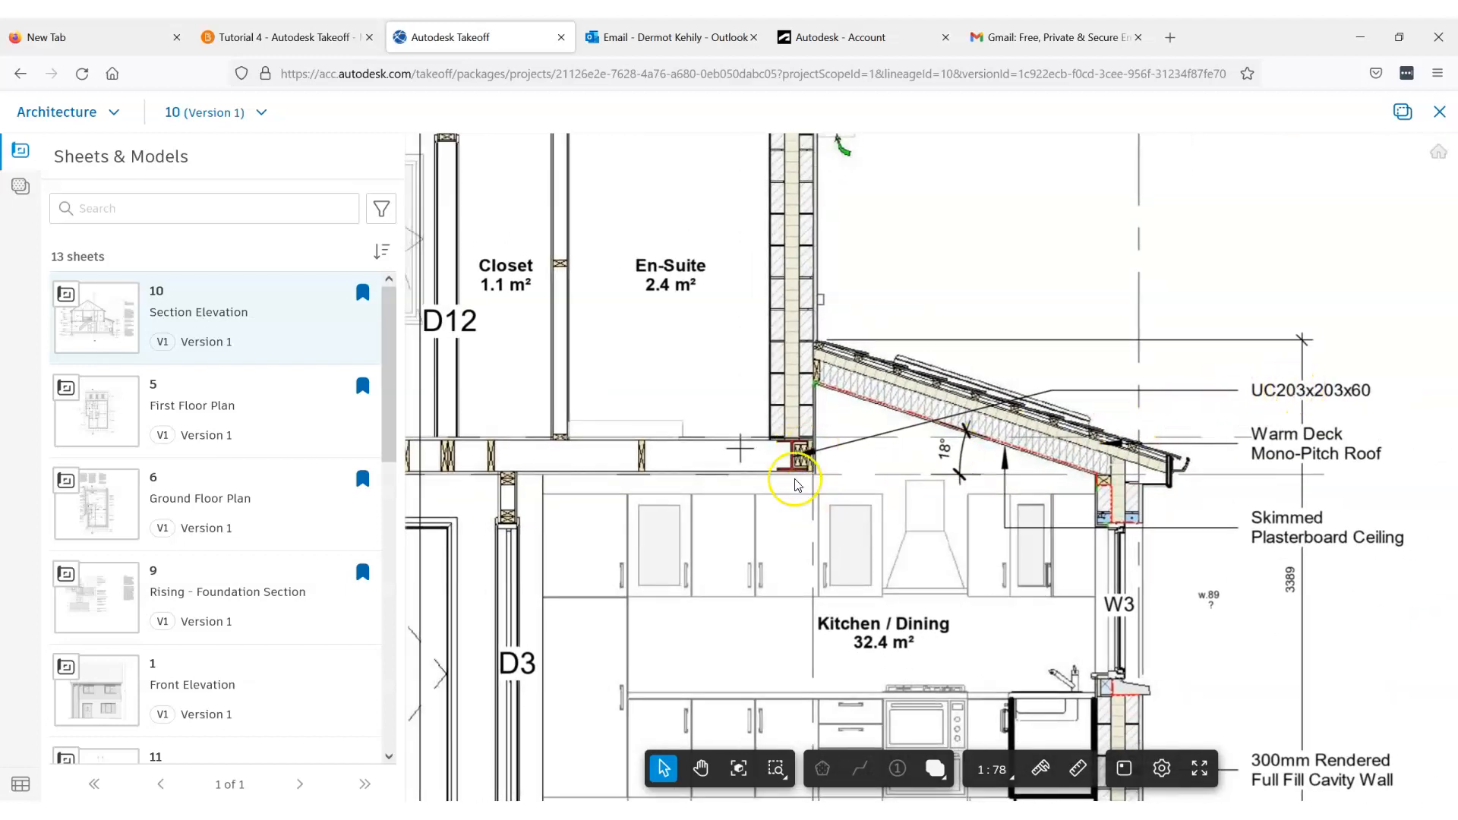
scroll(797, 464, "up", 2)
scroll(805, 456, "down", 2)
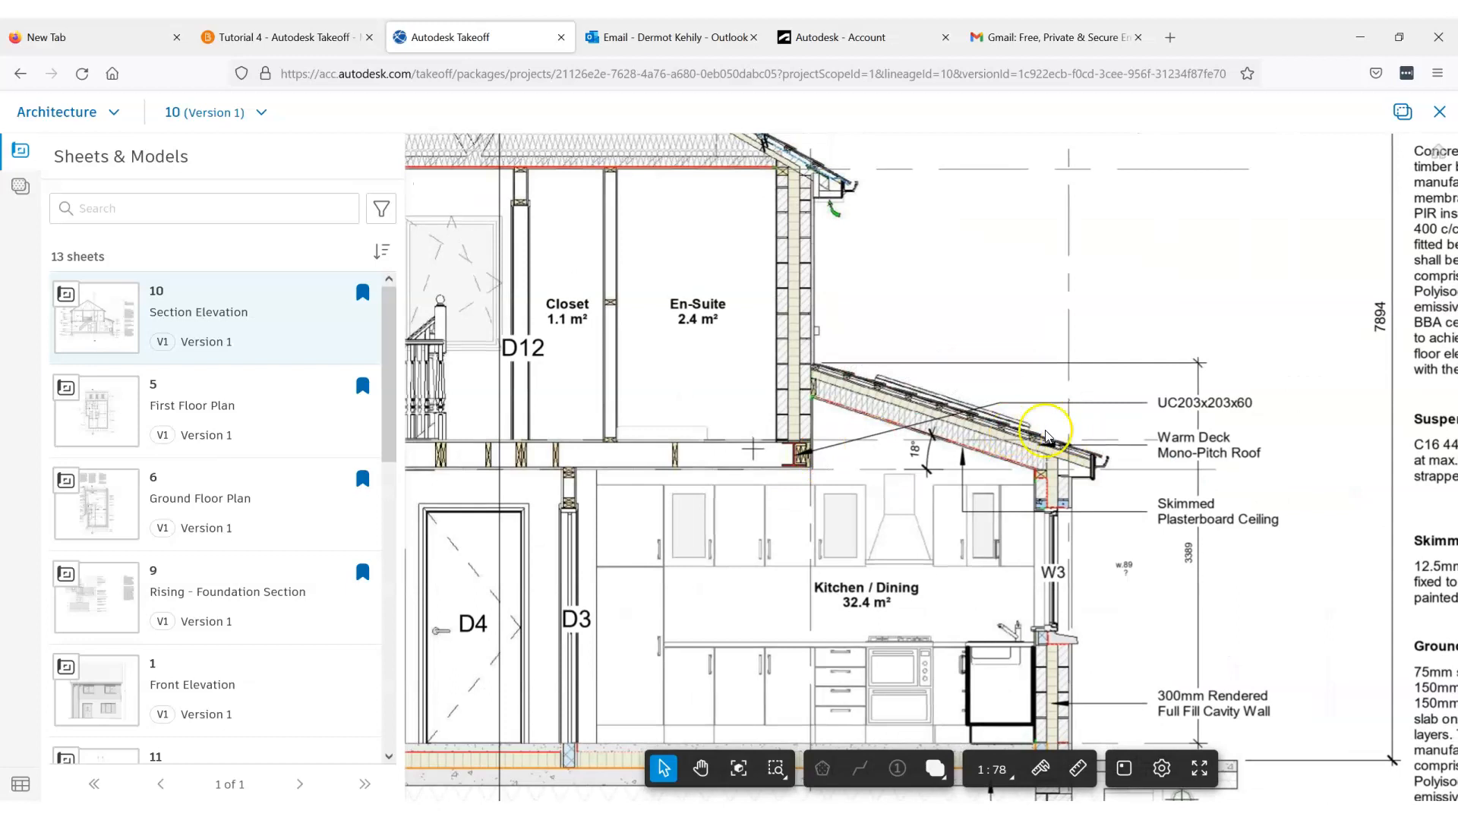
scroll(859, 460, "down", 5)
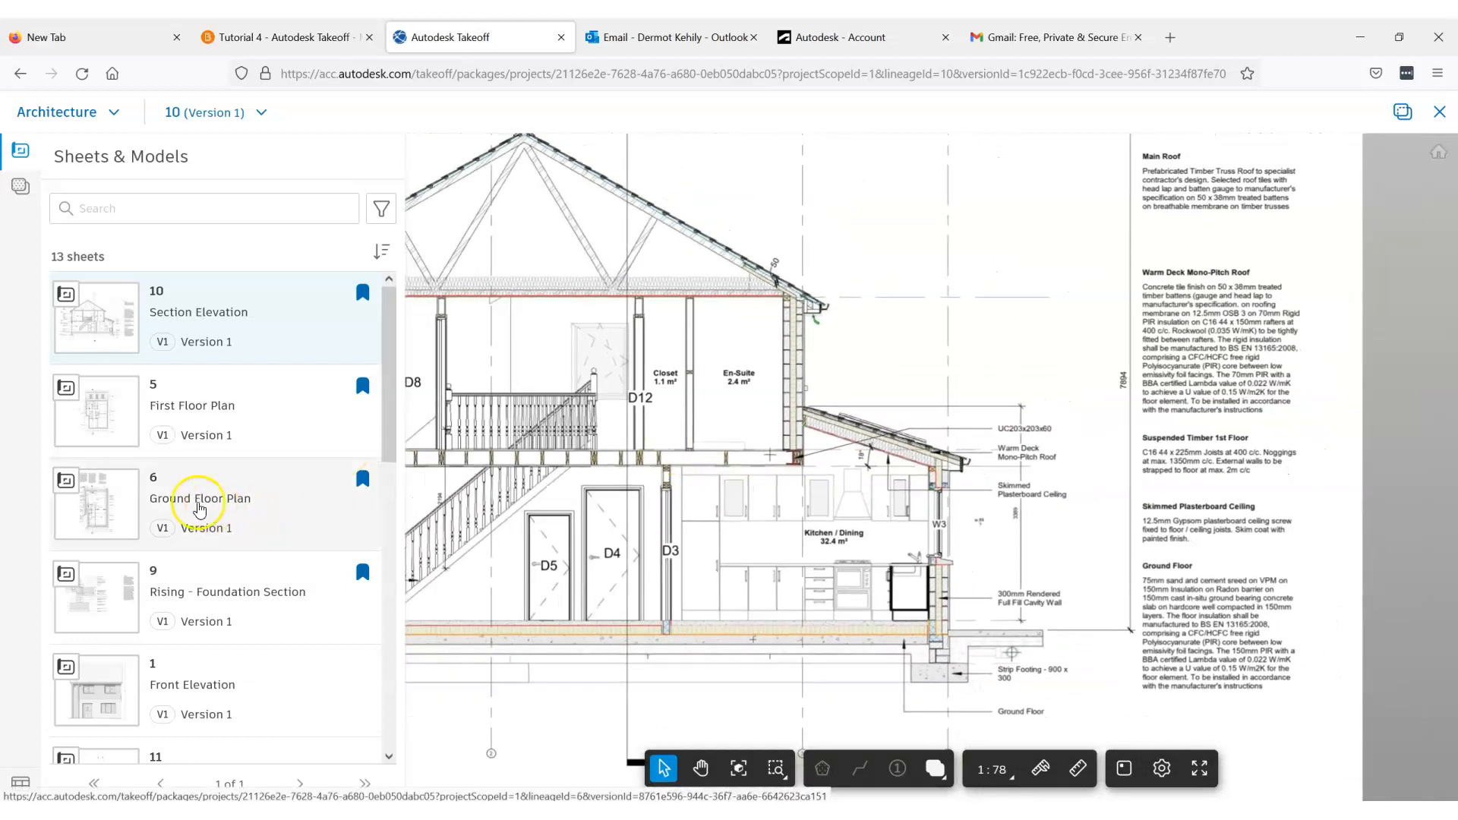
- Return to the Ground Floor Plan sheet and review its takeoff types, toggling the Substructure takeoffs on and off
left_click(176, 508)
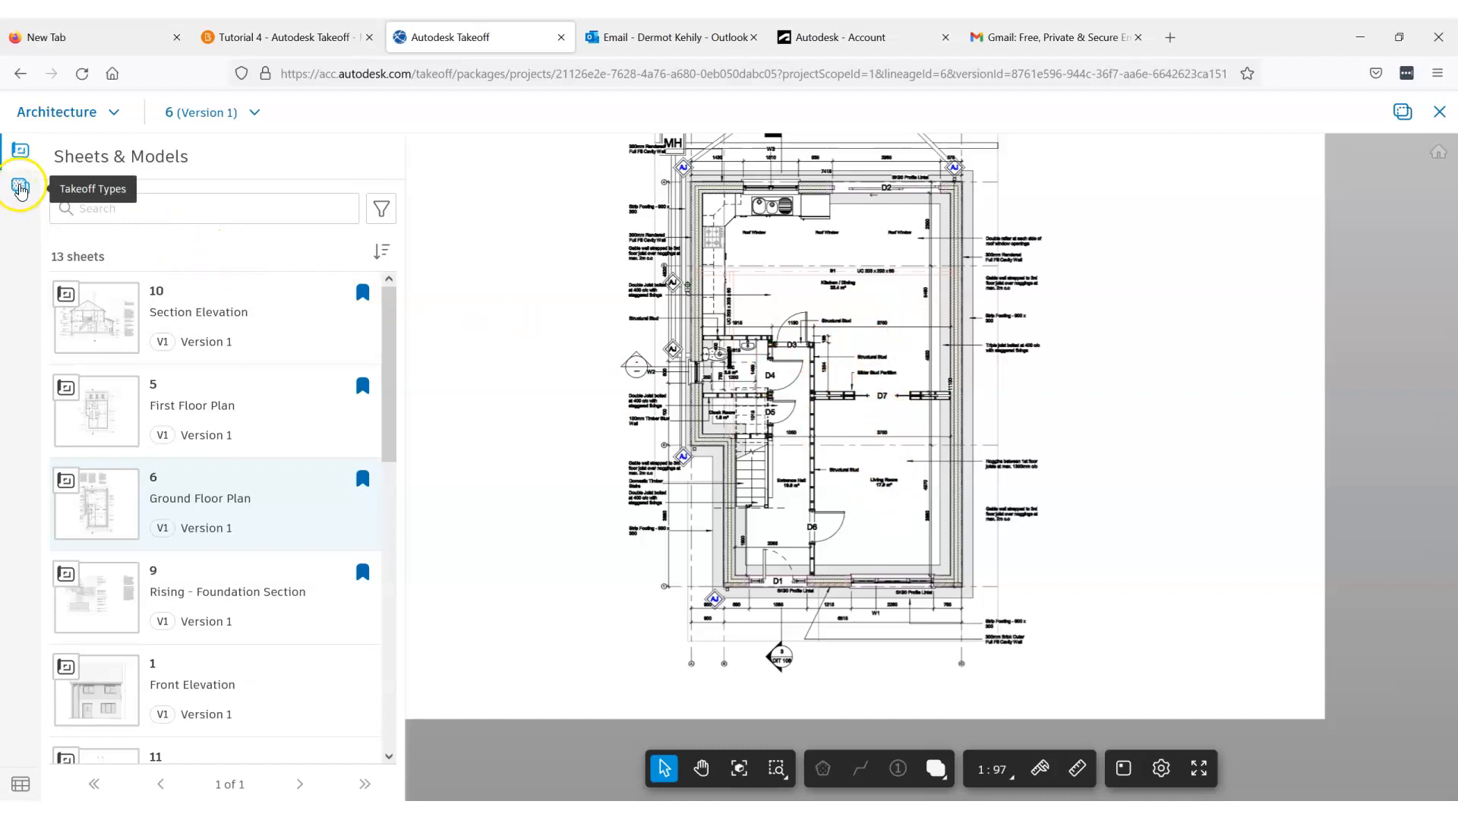
left_click(21, 189)
left_click_drag(389, 383, 380, 316)
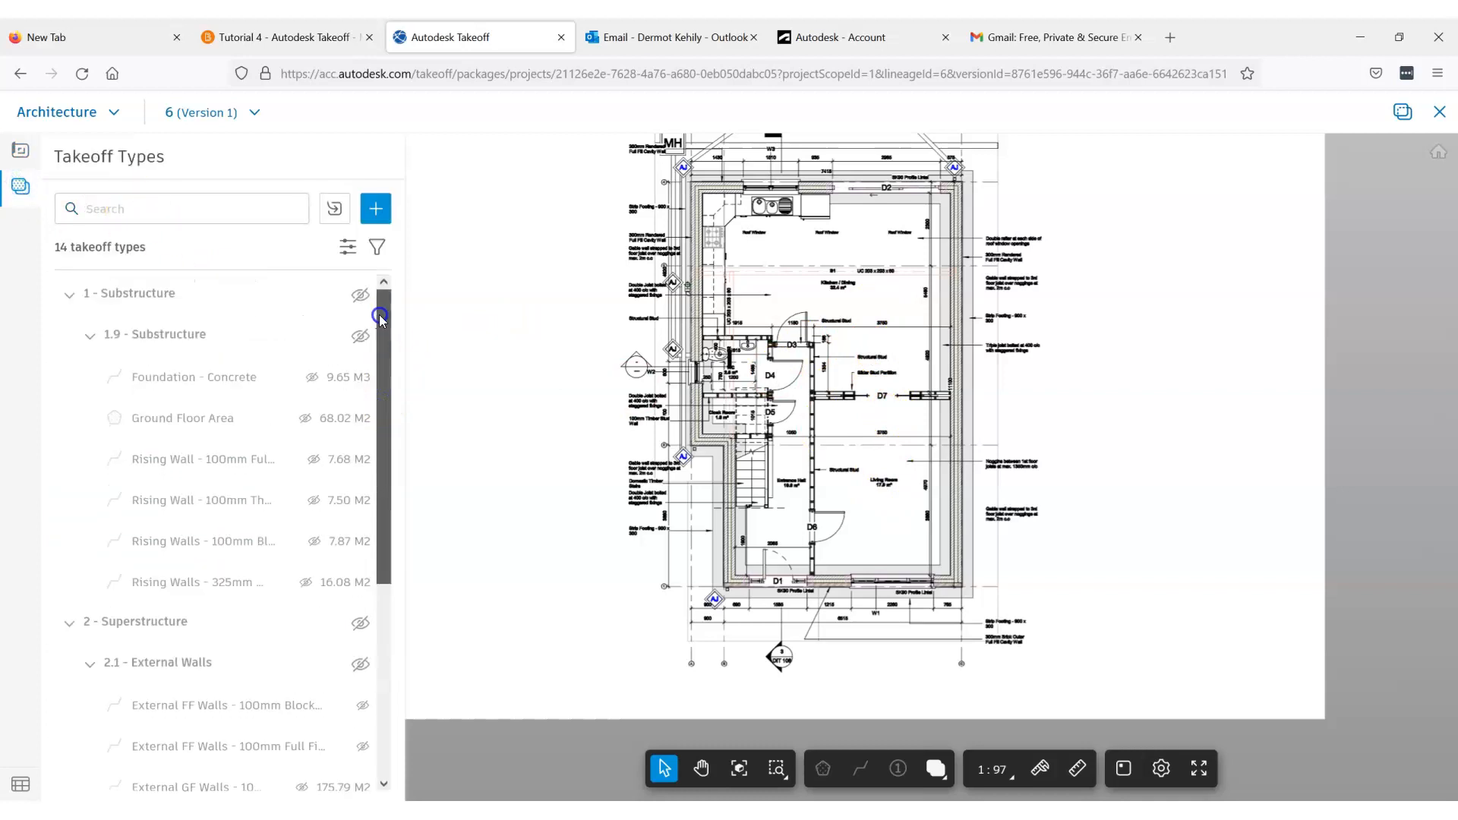
left_click(360, 295)
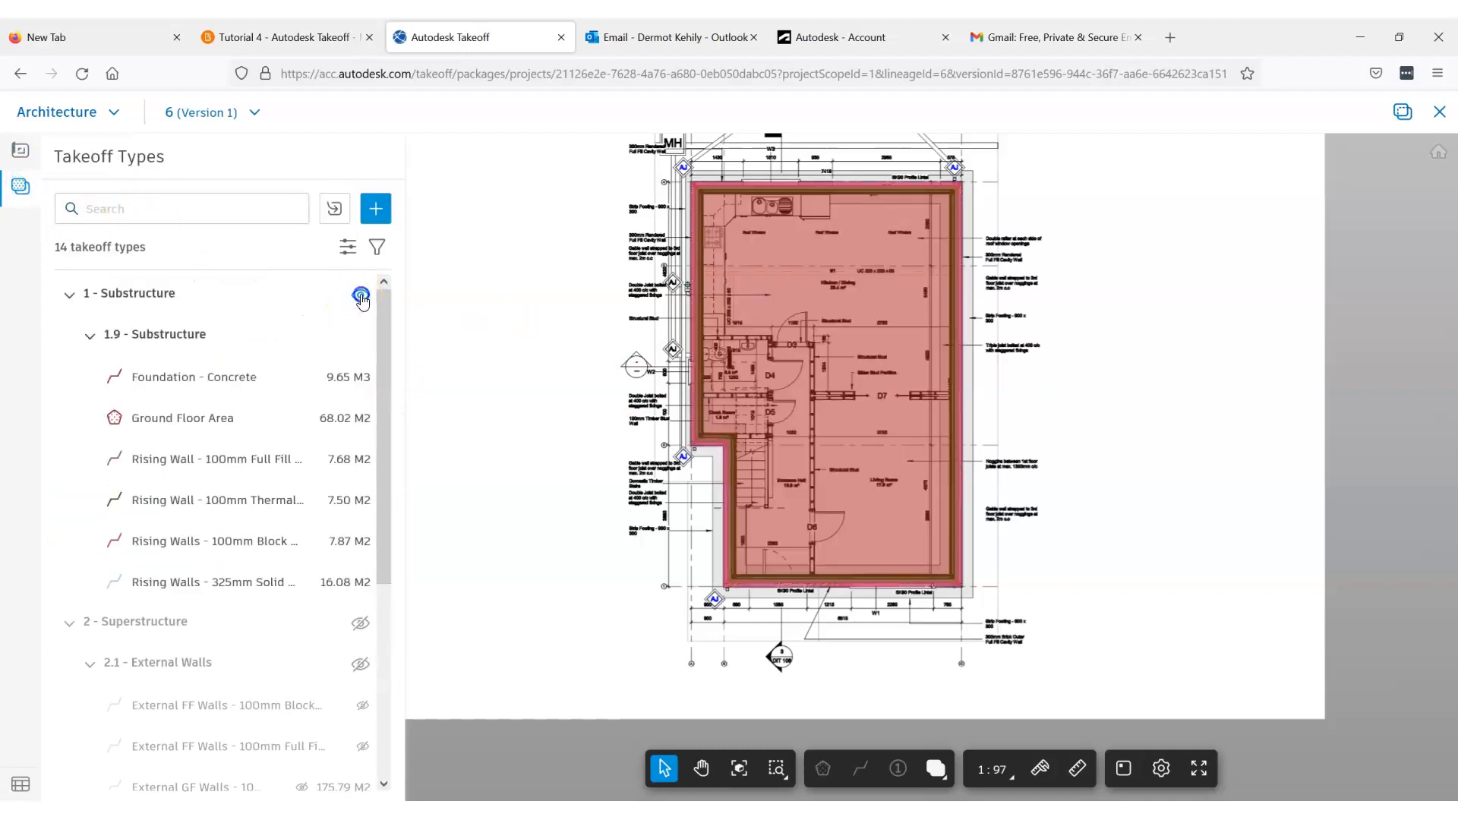
left_click(361, 297)
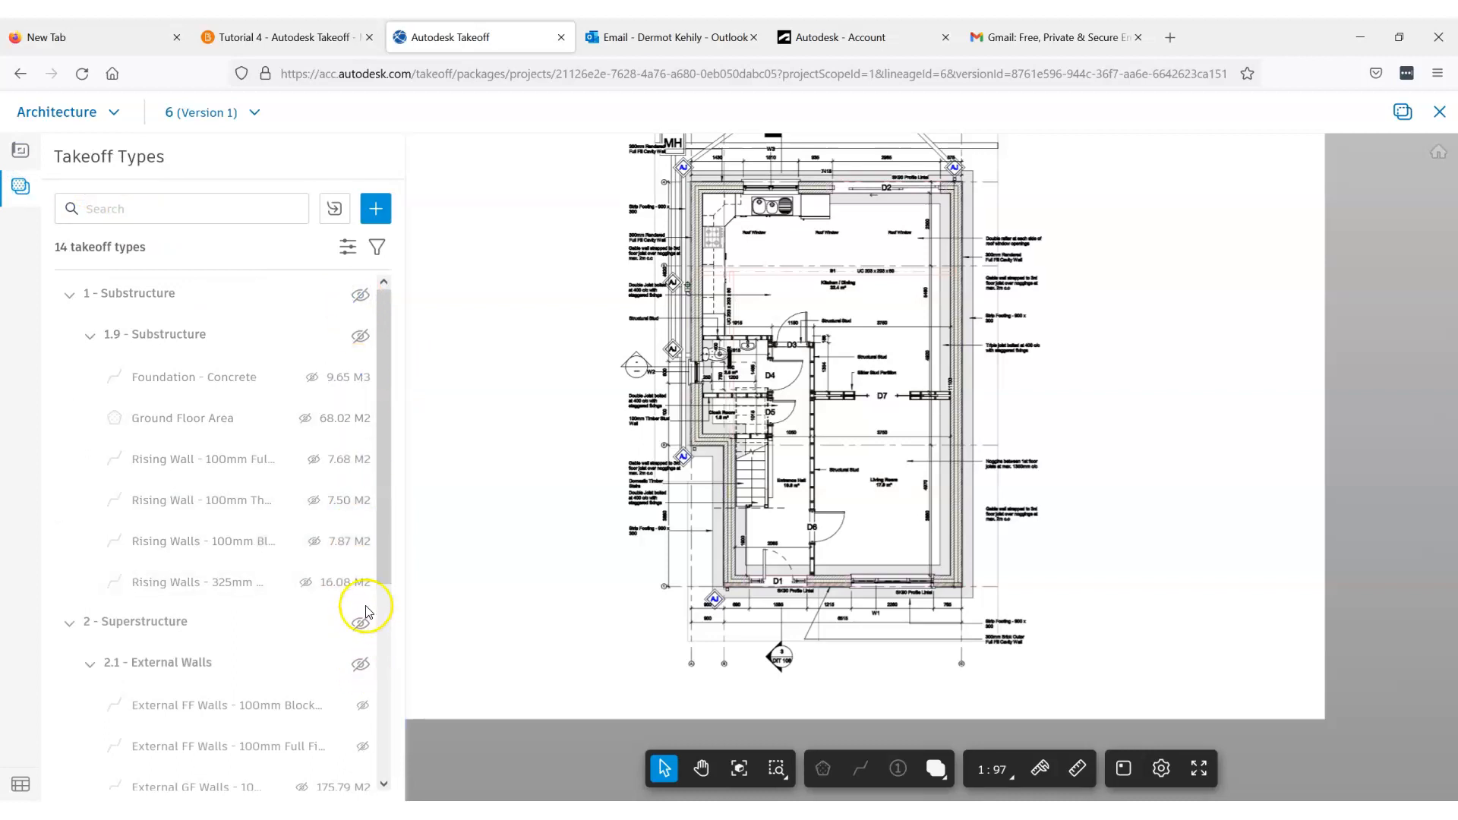
left_click_drag(384, 573, 390, 677)
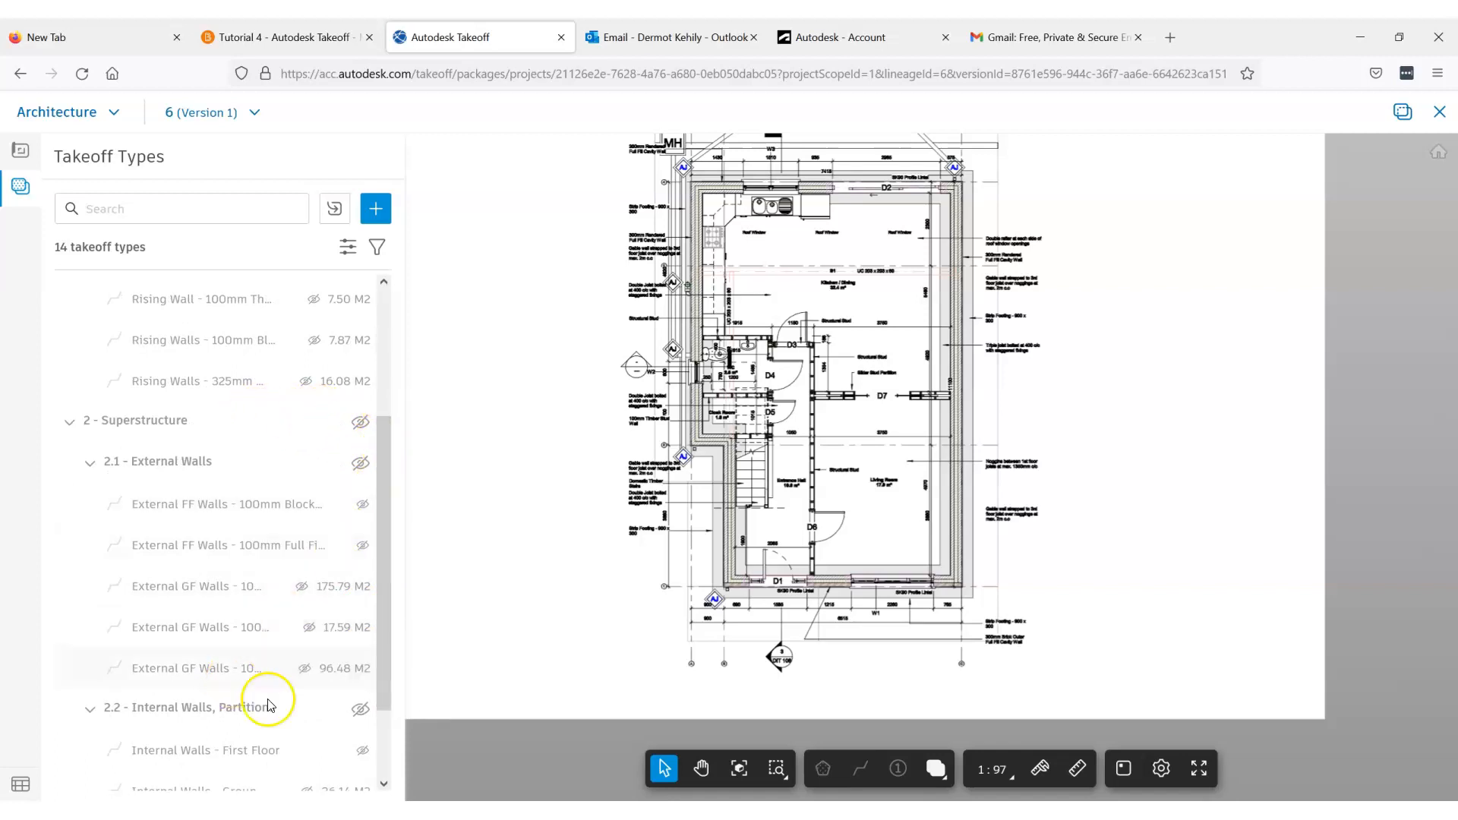
left_click_drag(374, 456, 368, 312)
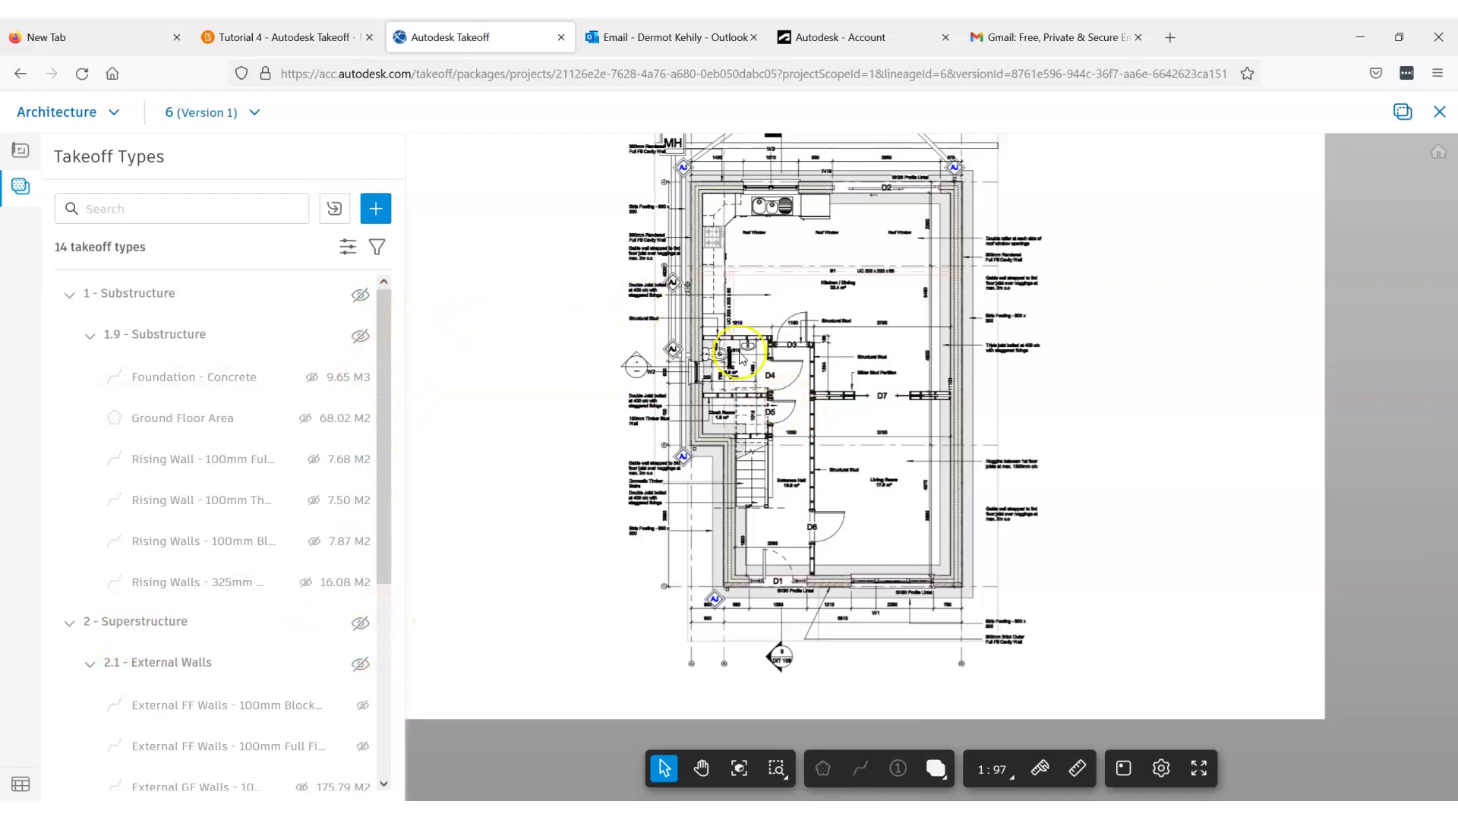
- Create a new takeoff type named Water Closet - GF that uses the Count tool
scroll(717, 357, "down", 1)
scroll(721, 361, "up", 3)
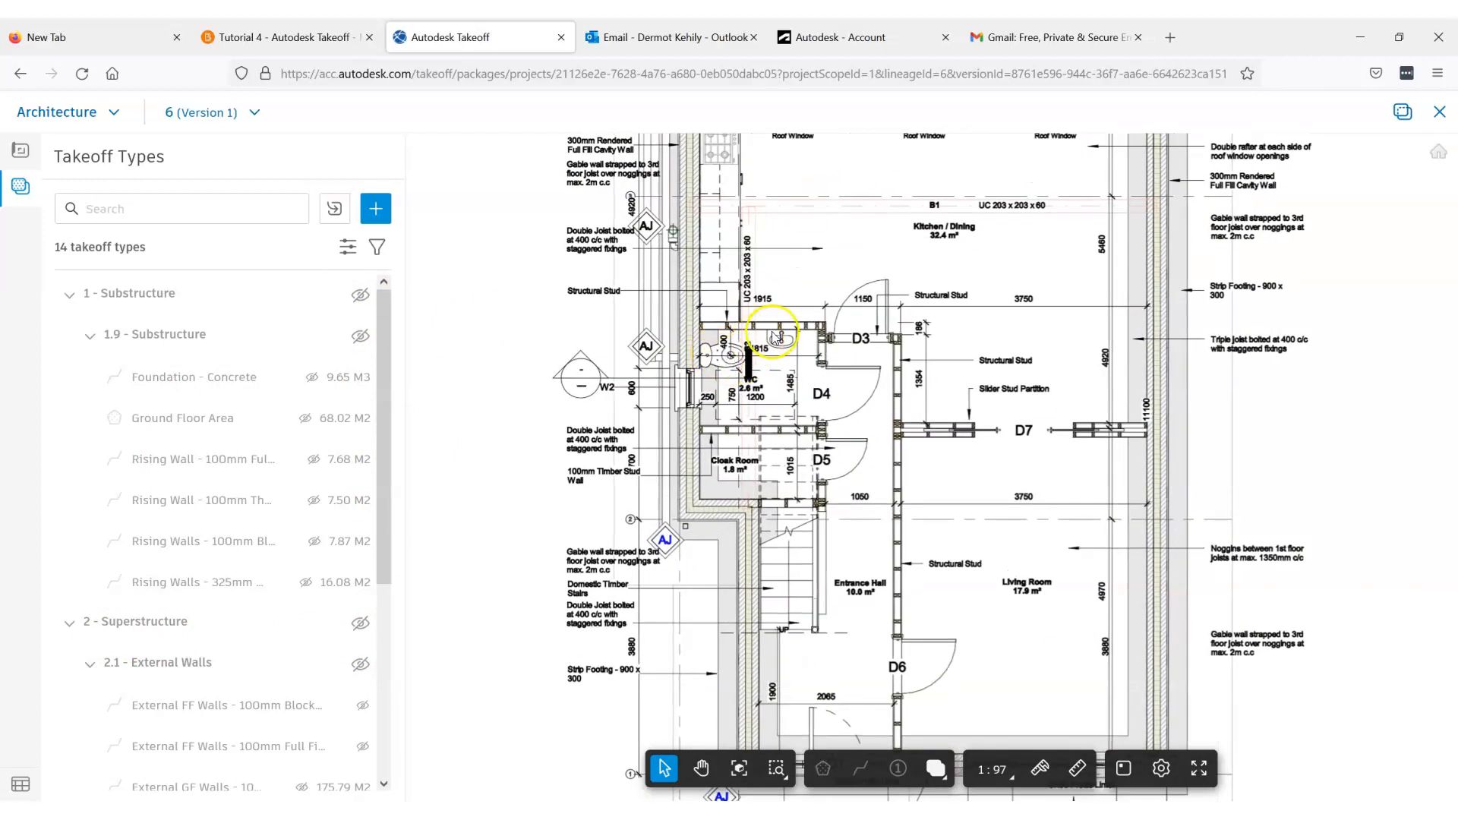
scroll(750, 370, "down", 2)
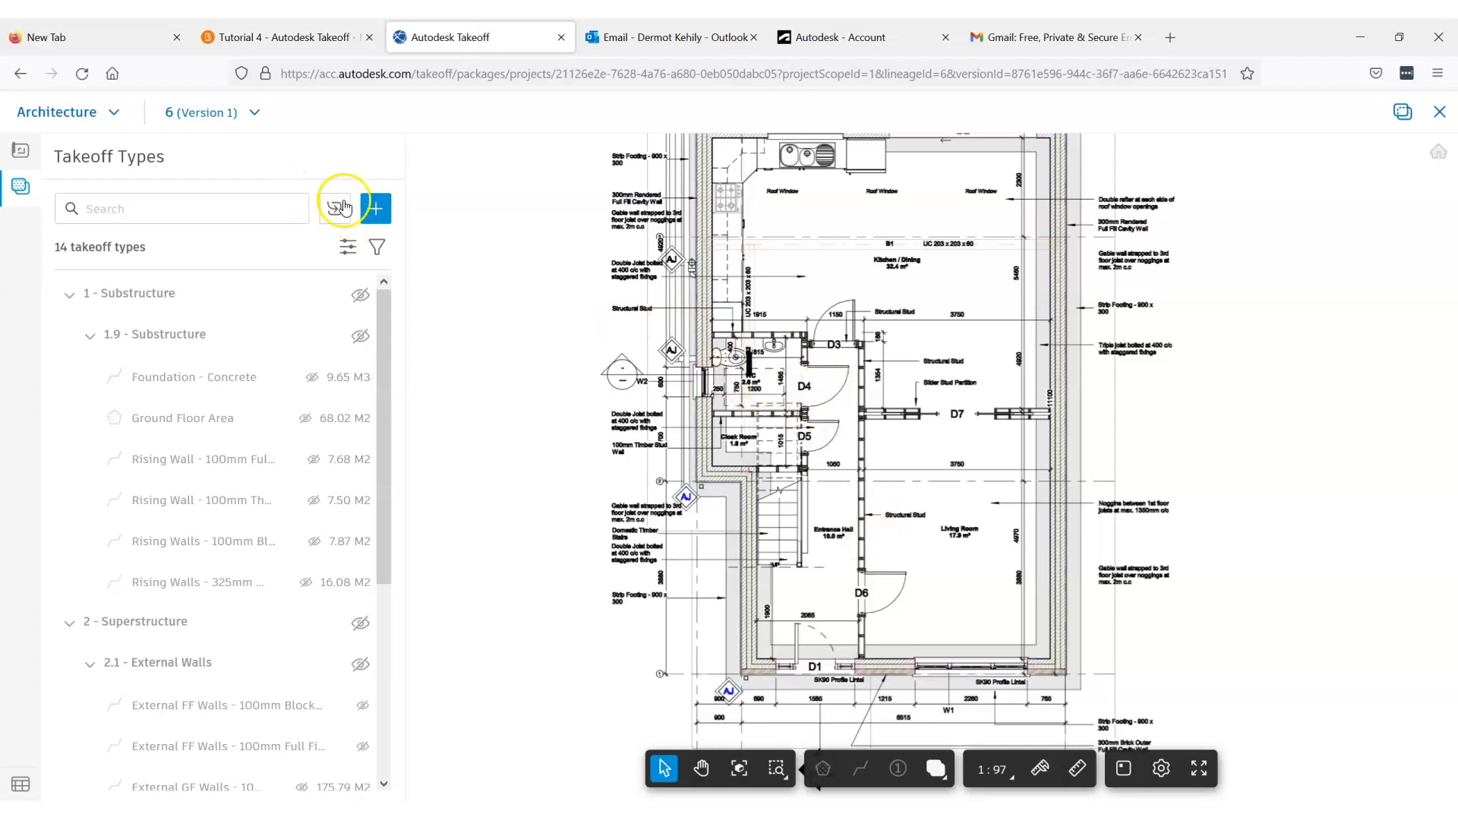
left_click(372, 210)
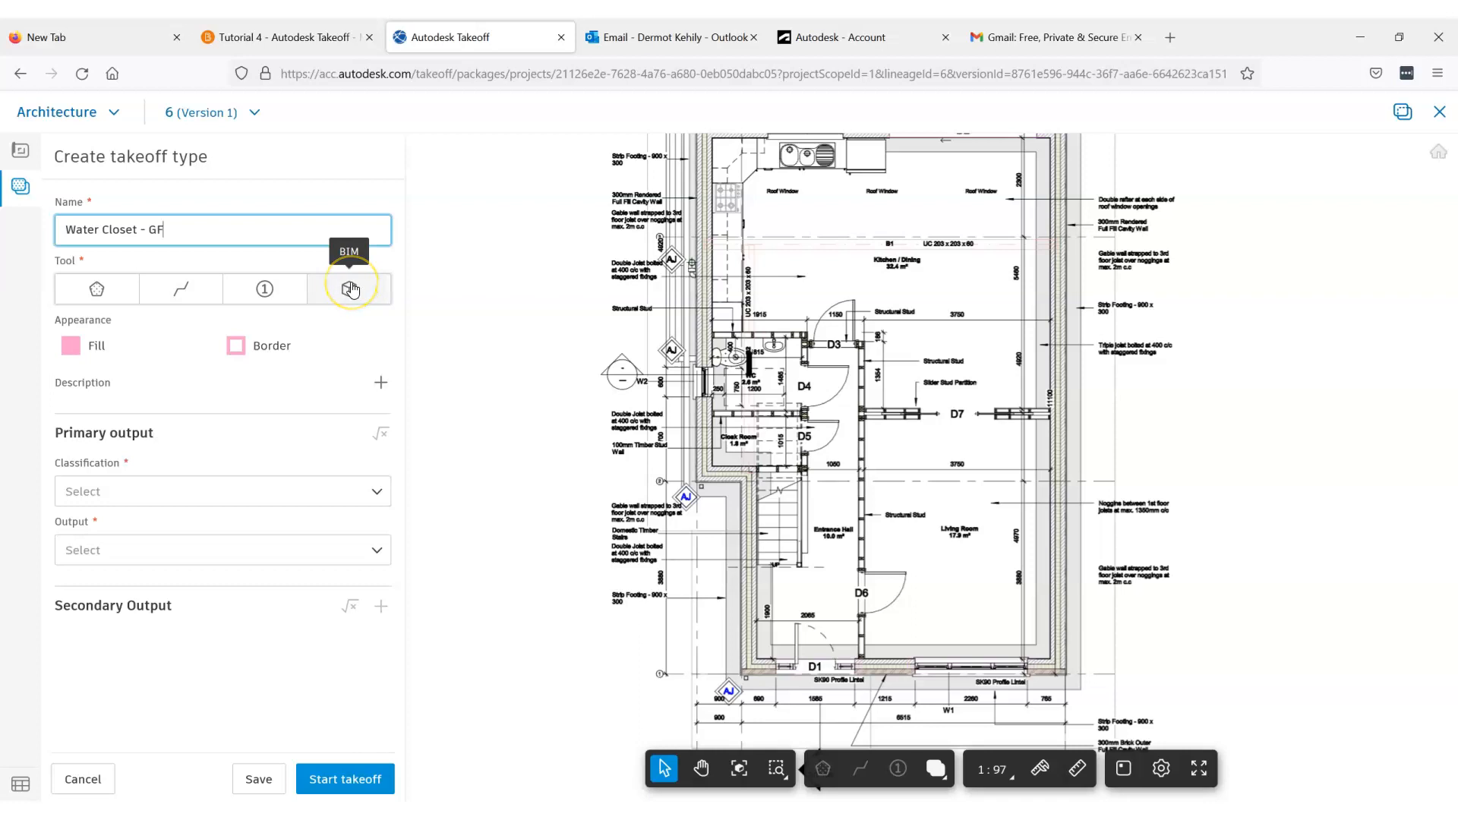
left_click(269, 290)
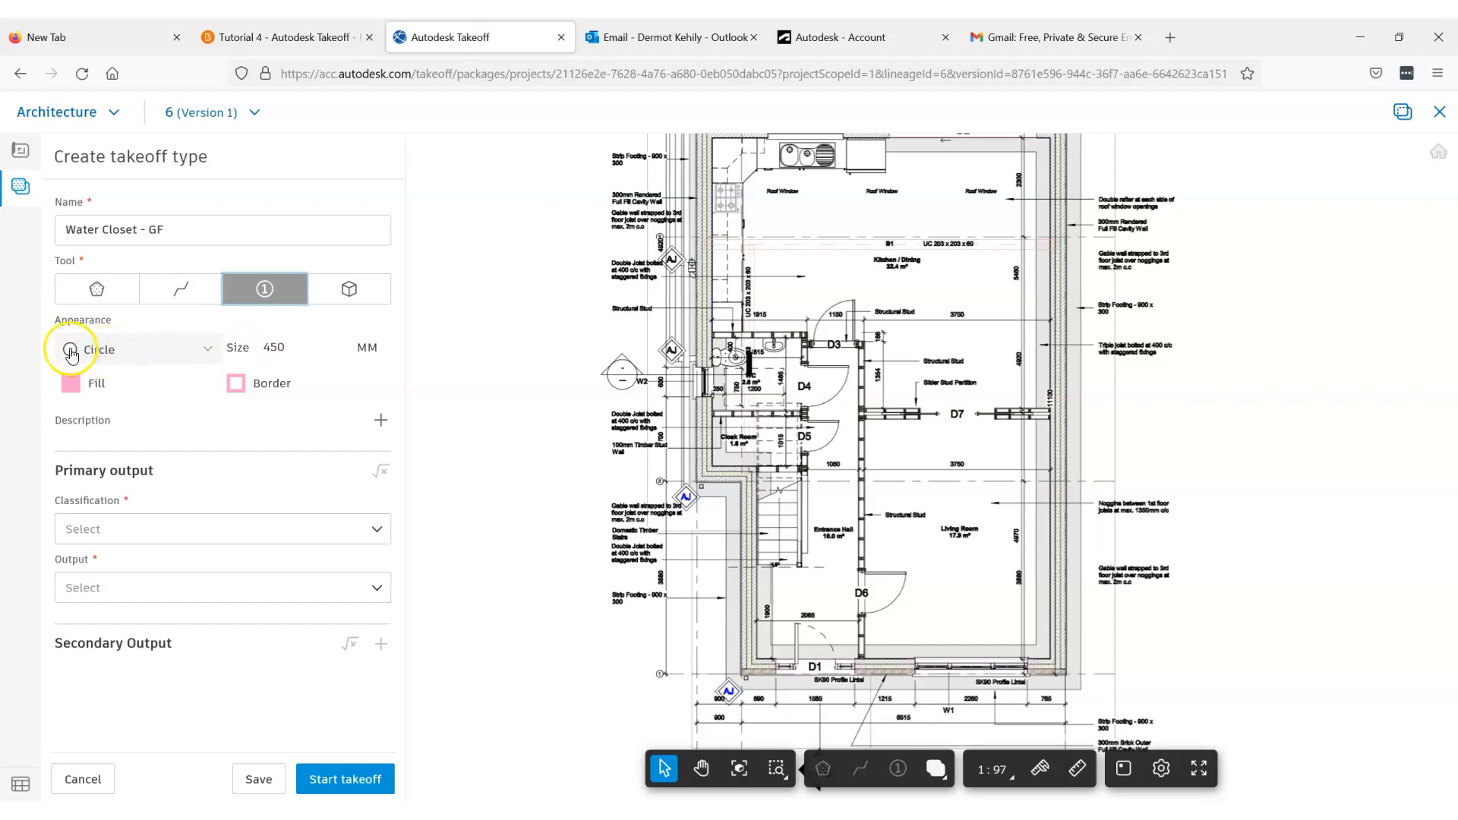
- Give the water closet count marker a circle shape and a dark red fill
left_click(71, 354)
left_click(72, 377)
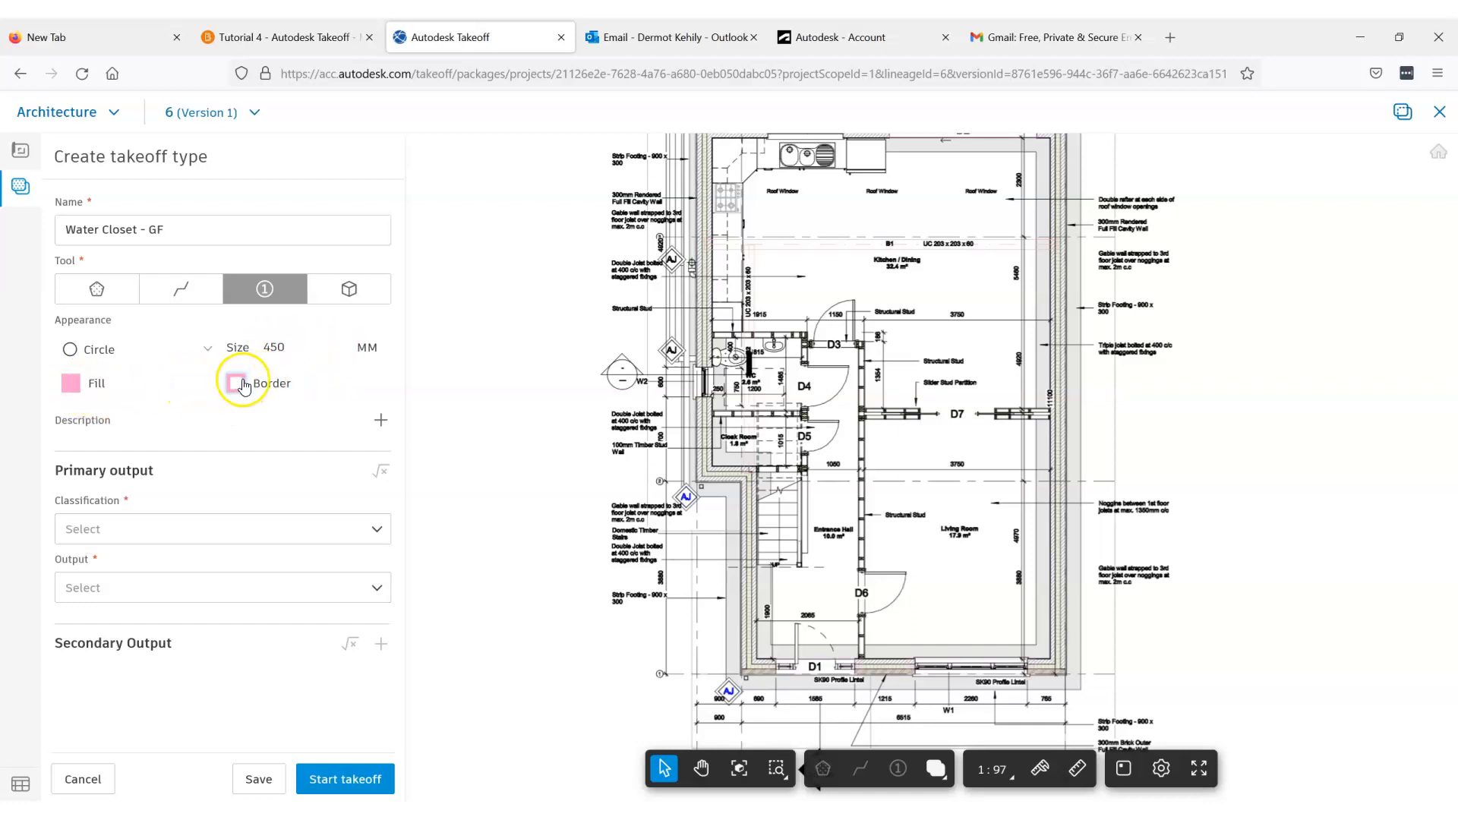
left_click(72, 385)
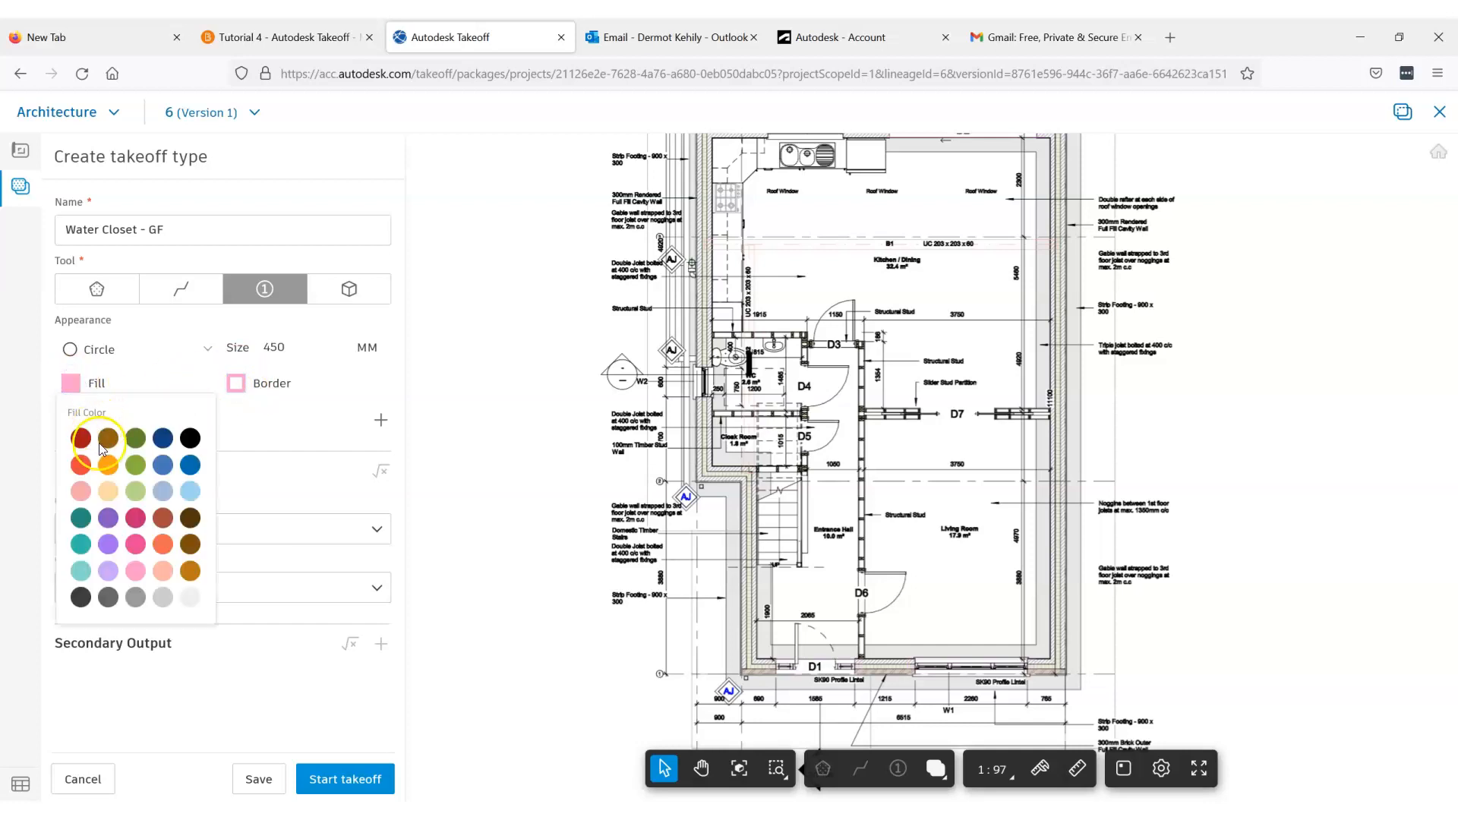
left_click(79, 432)
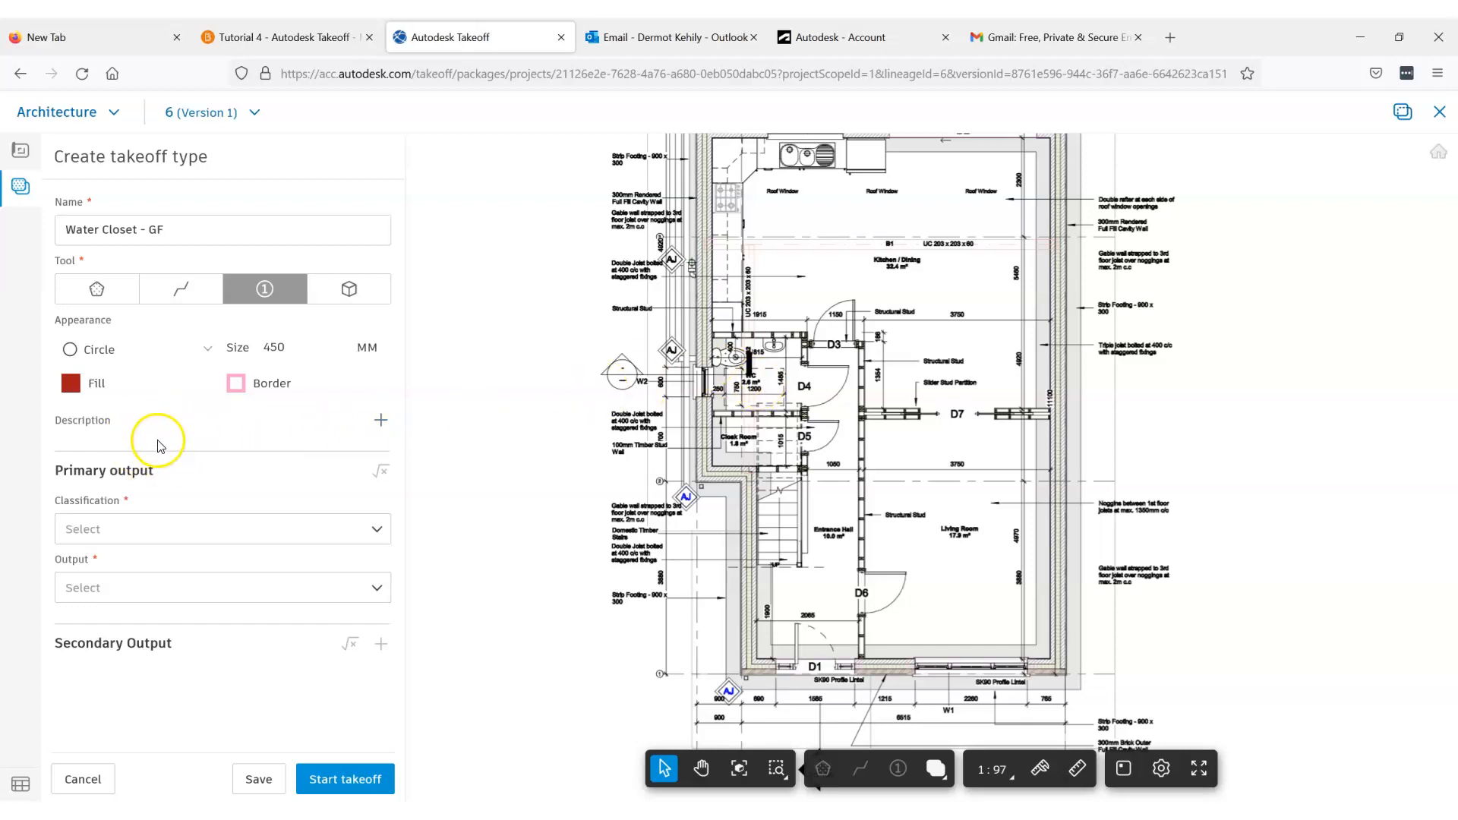
- Classify the takeoff type under 7.4 - Sanitary, Hygiene Fittings with Count (EA) as output, and start the takeoff
left_click(106, 531)
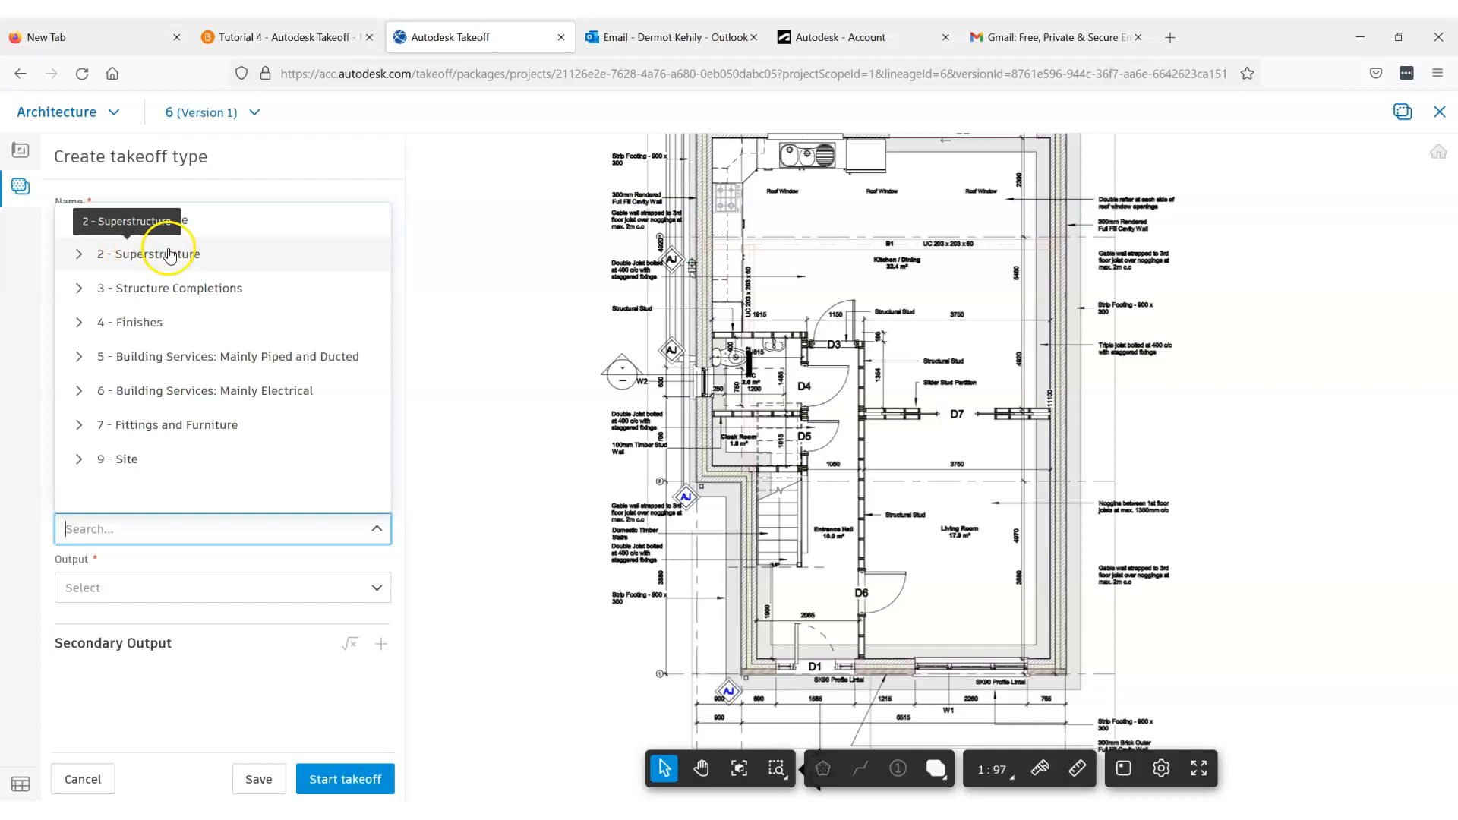
left_click(80, 426)
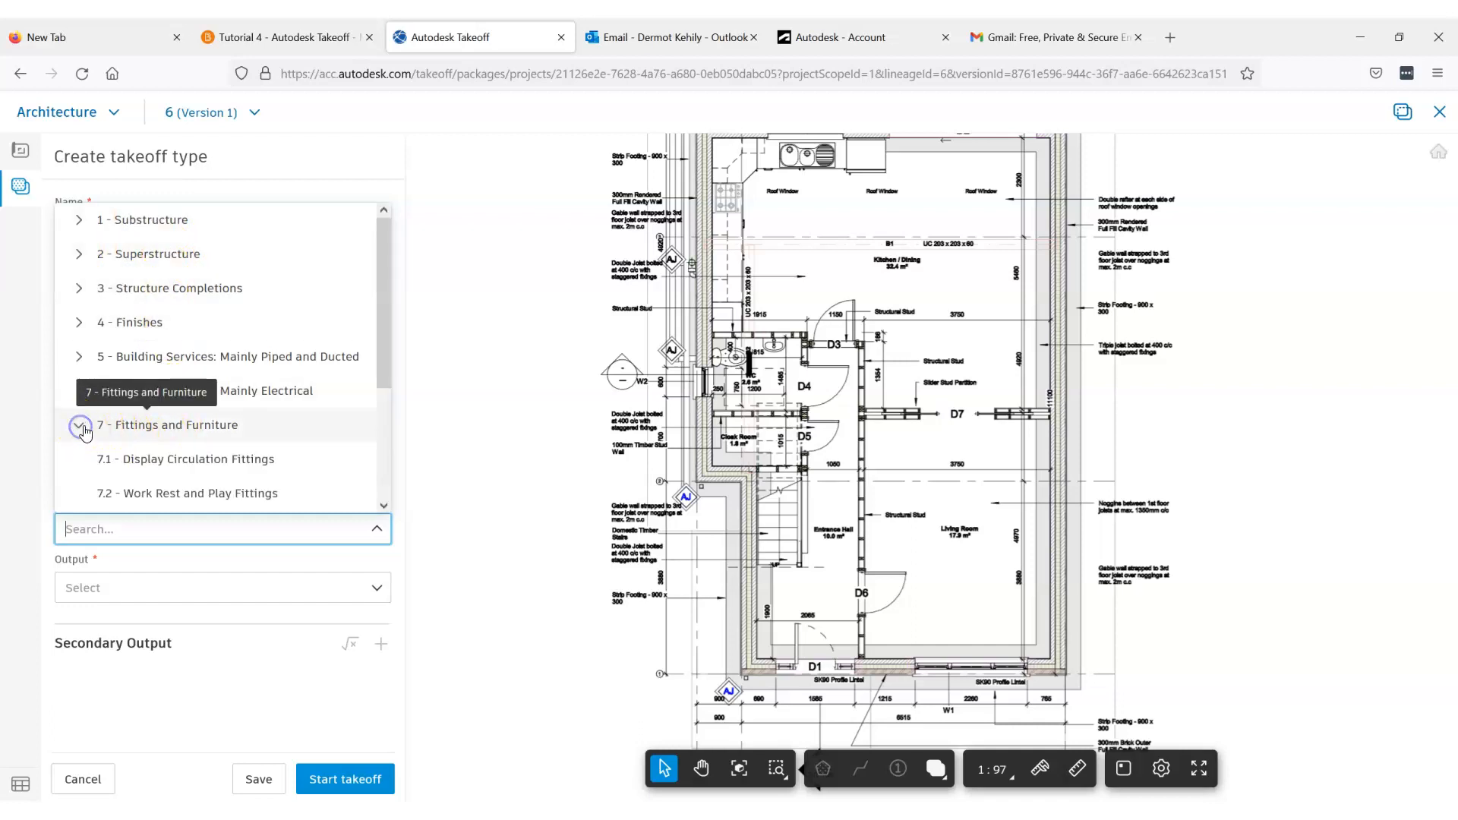
left_click_drag(387, 357, 387, 441)
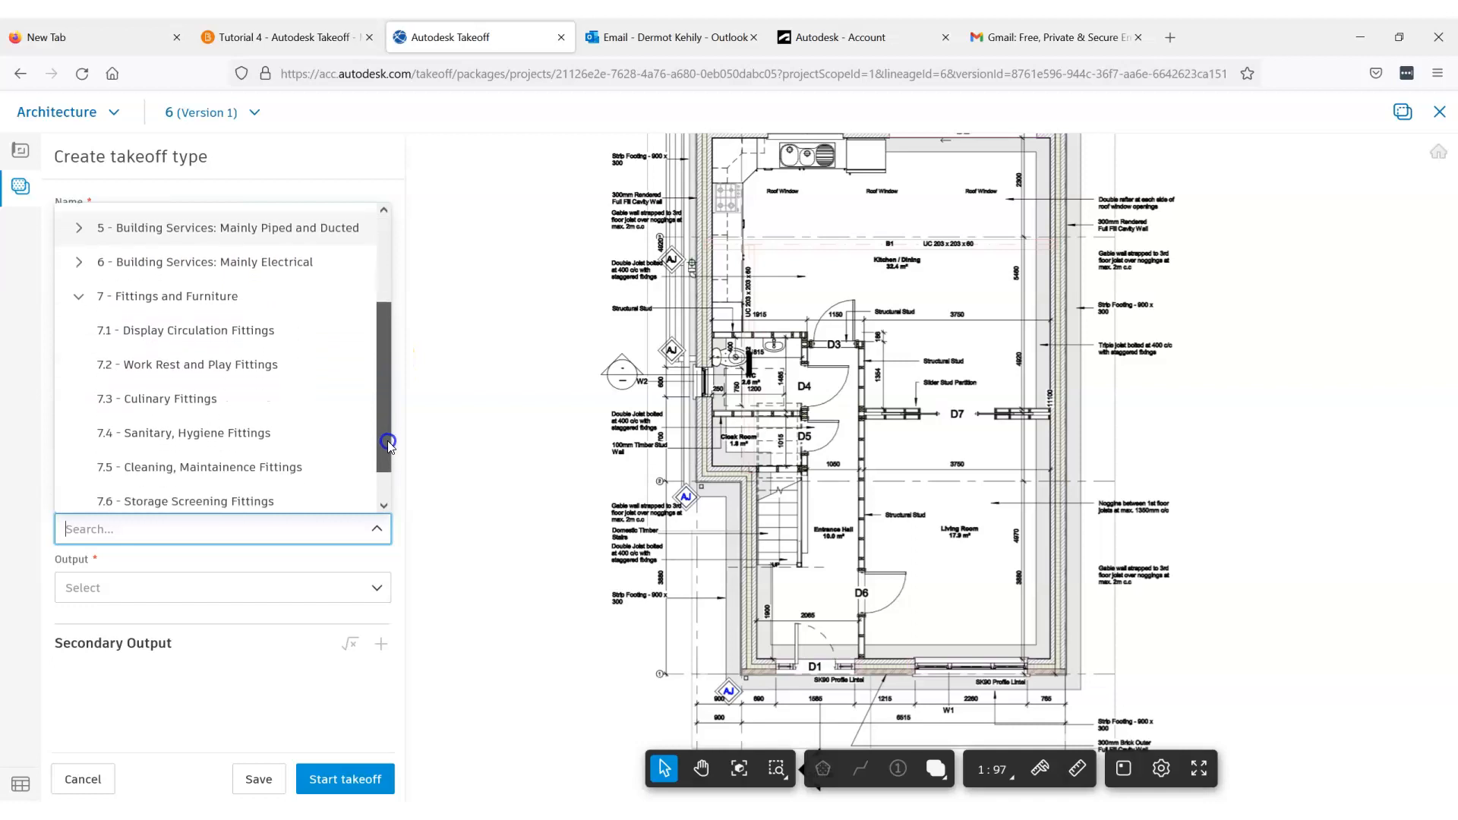
left_click(139, 435)
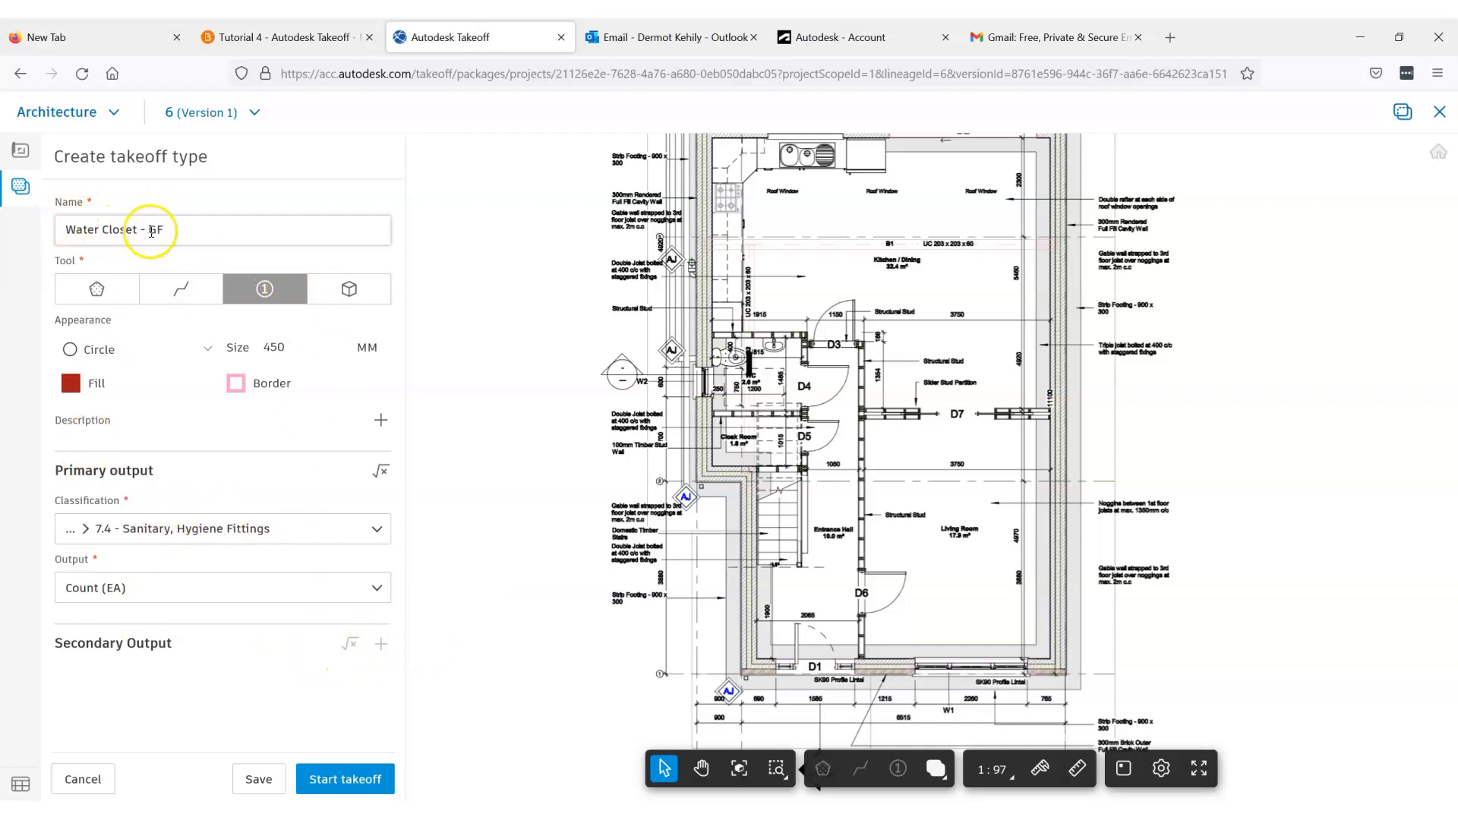
left_click(344, 779)
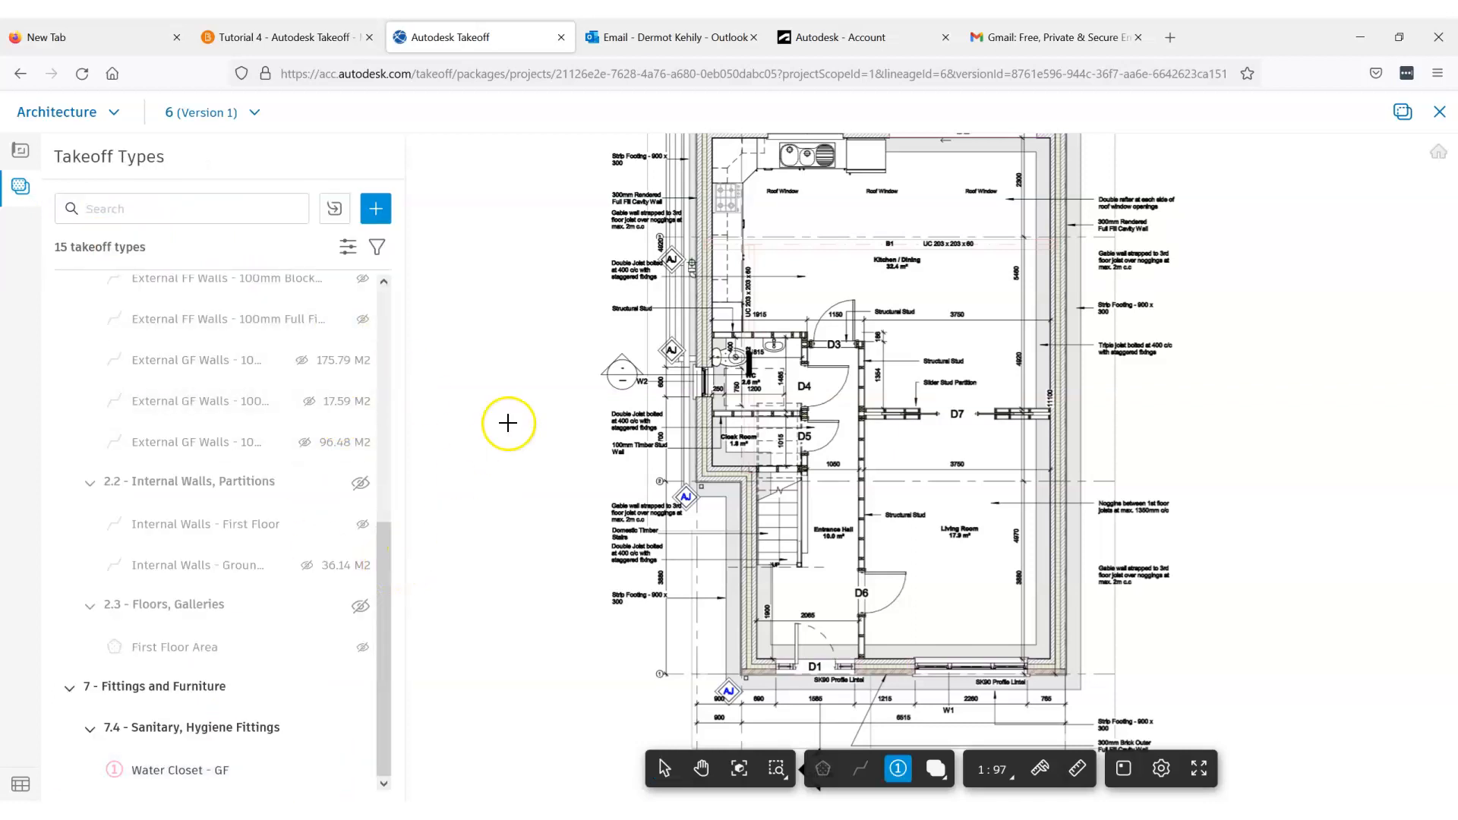
- Place one Water Closet - GF count marker on the toilet in the ground-floor WC
scroll(733, 353, "up", 4)
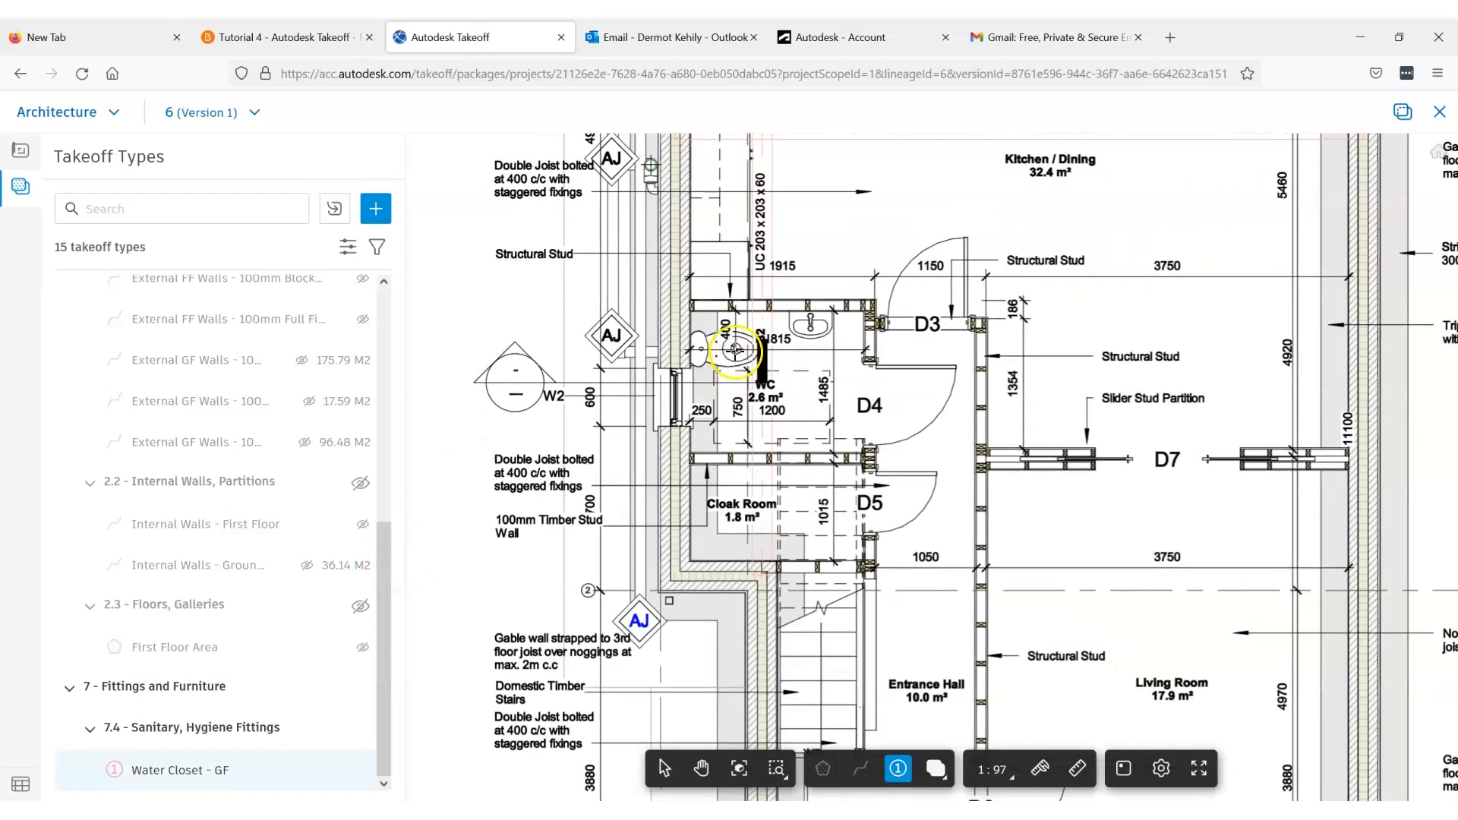
left_click(734, 348)
scroll(733, 372, "down", 5)
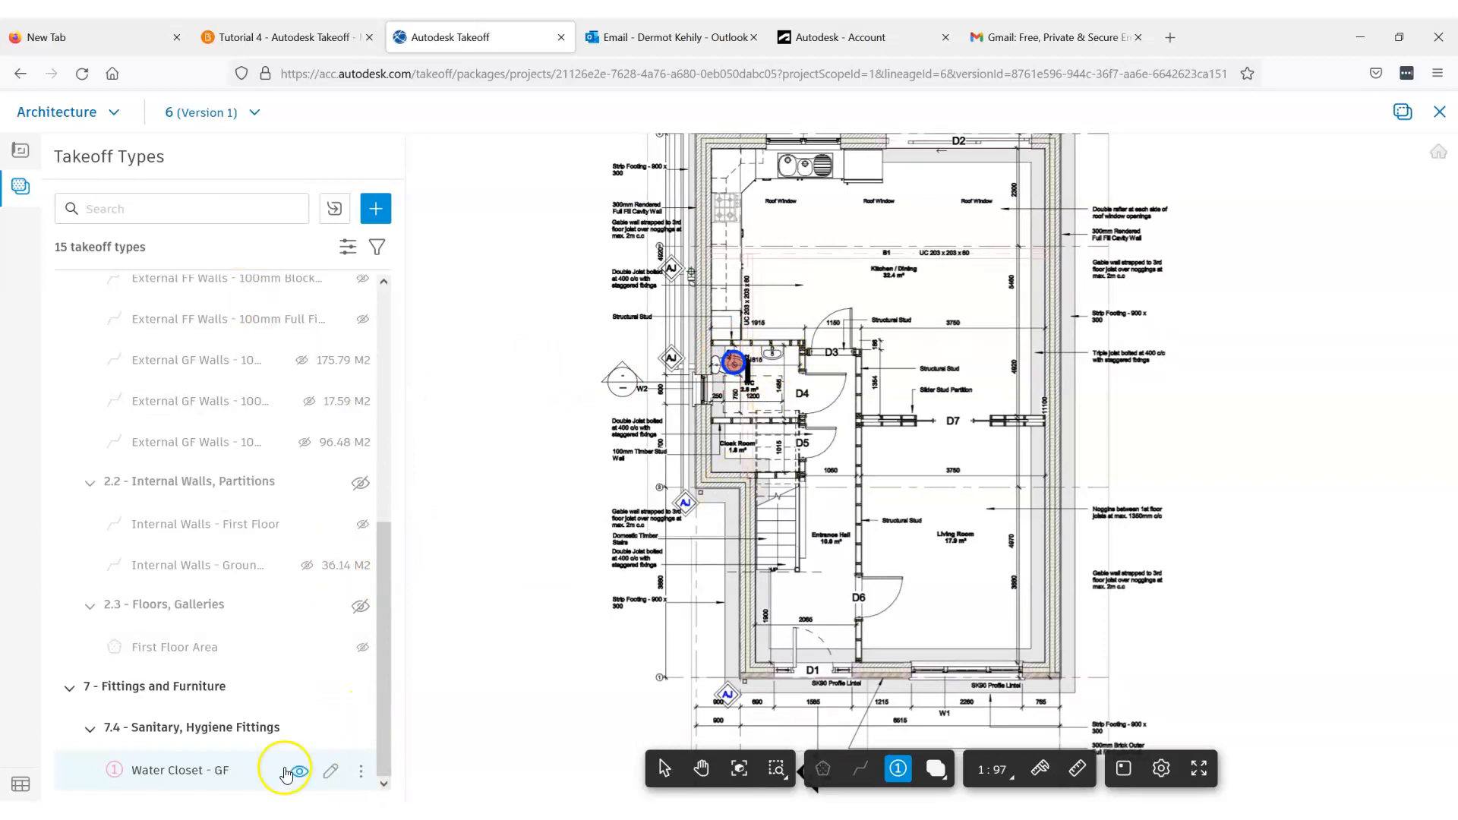
- Create a Count takeoff type named Wash HAnd Basin - GF under 7.4 - Sanitary, Hygiene Fittings with Count (EA) output, and start its takeoff
left_click(376, 209)
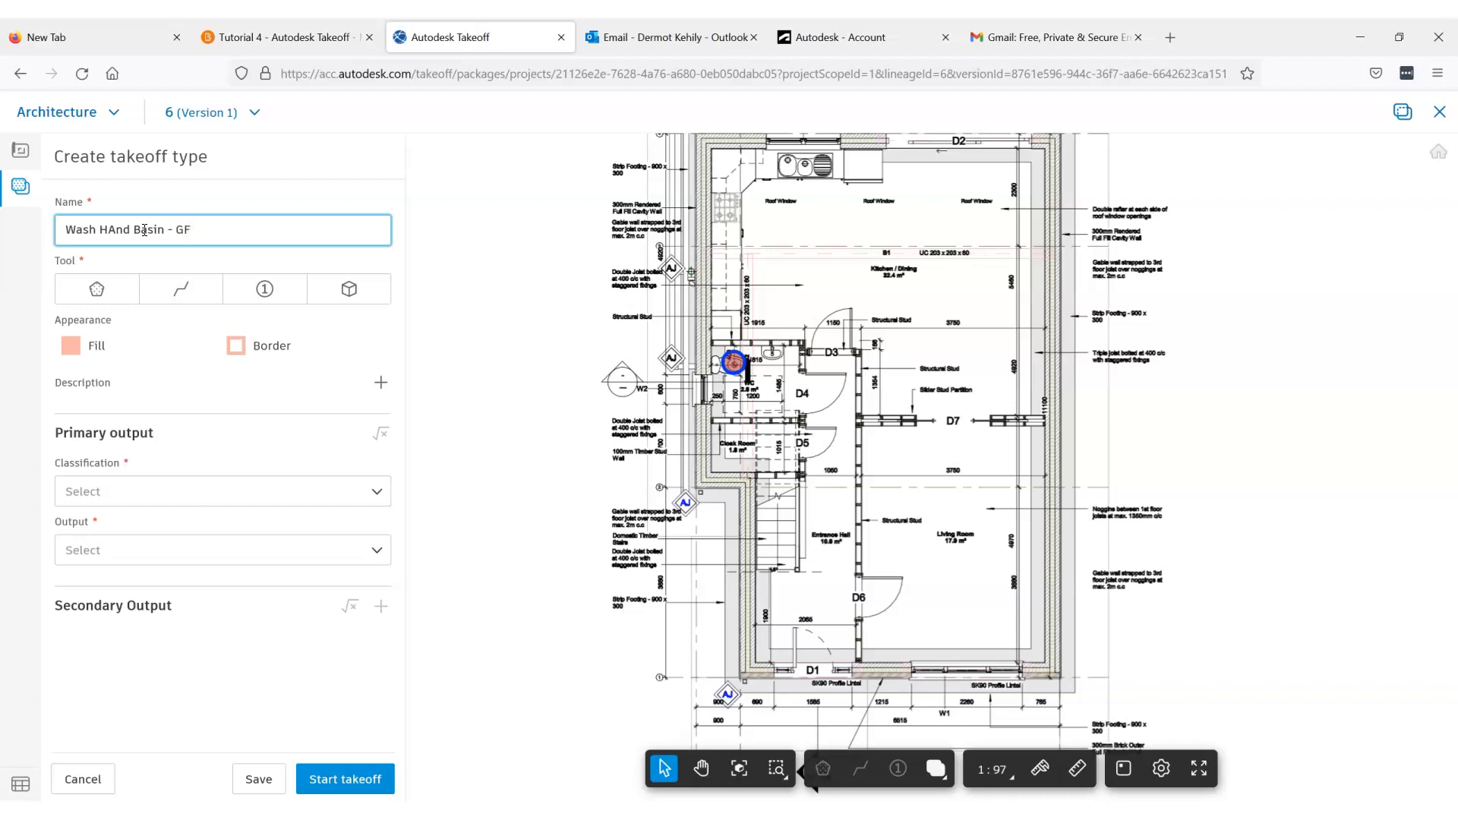
left_click(89, 296)
left_click(263, 288)
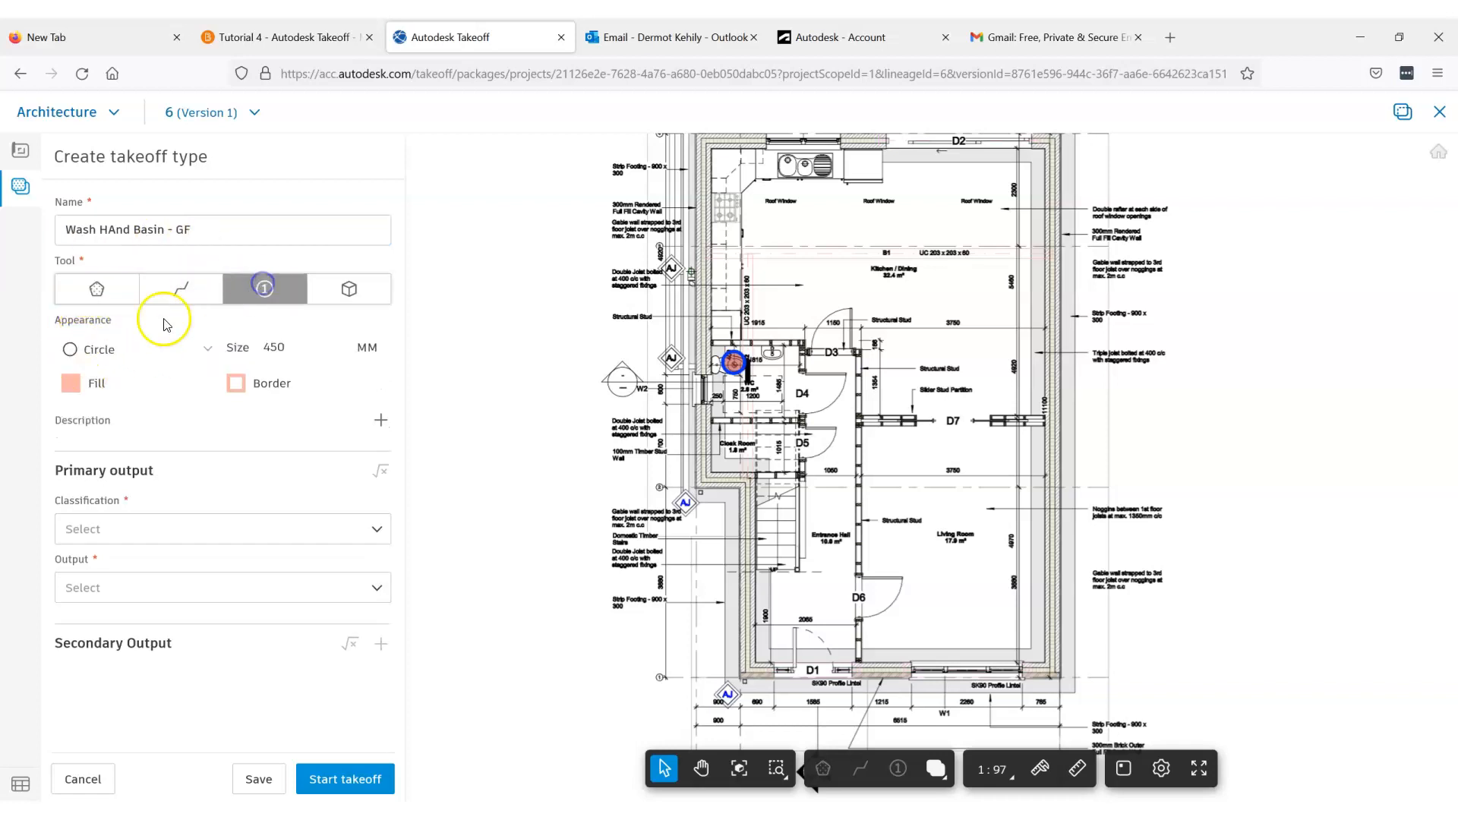
left_click(110, 528)
left_click(78, 424)
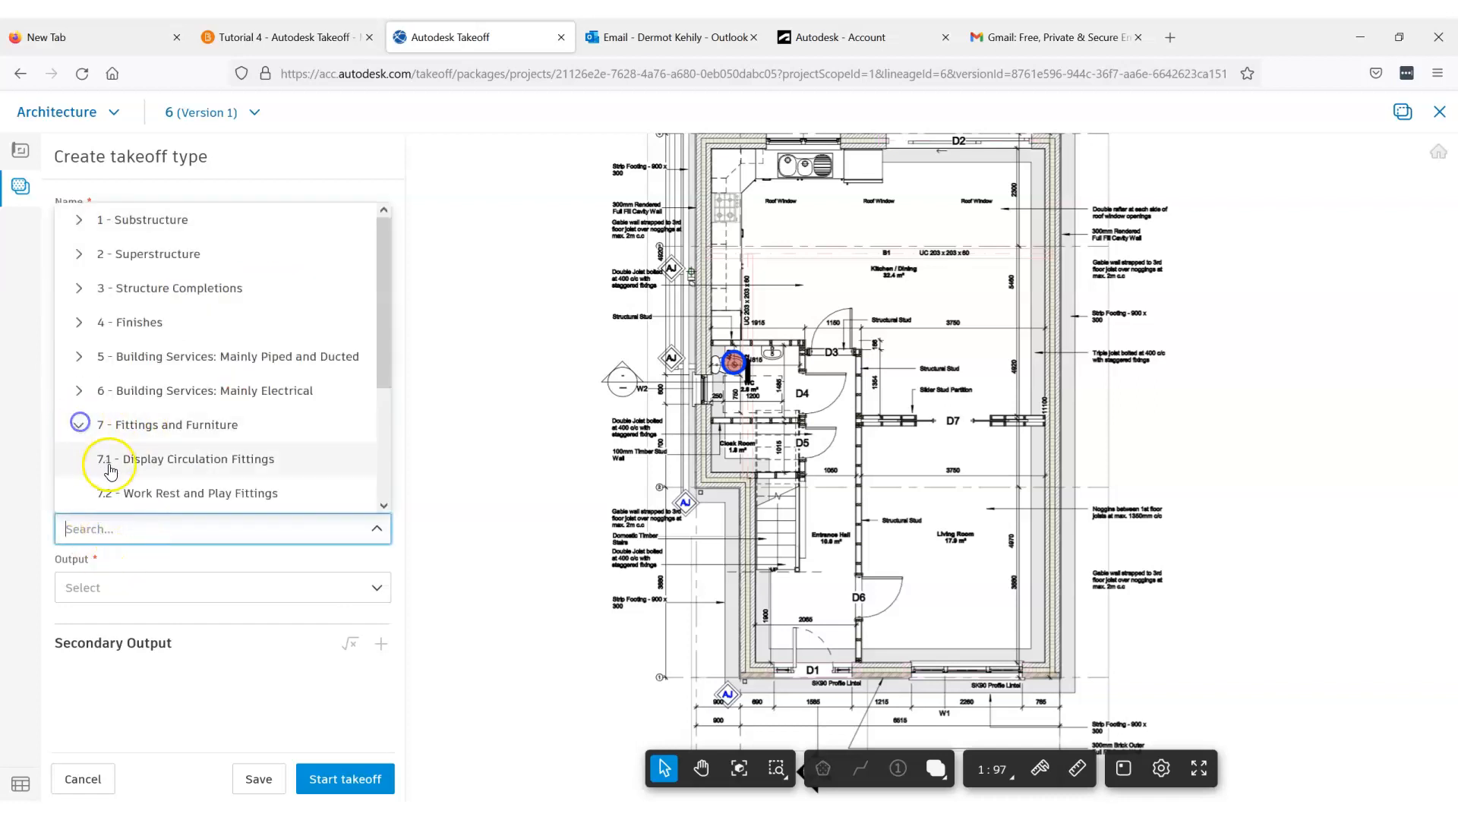
scroll(382, 364, "down", 3)
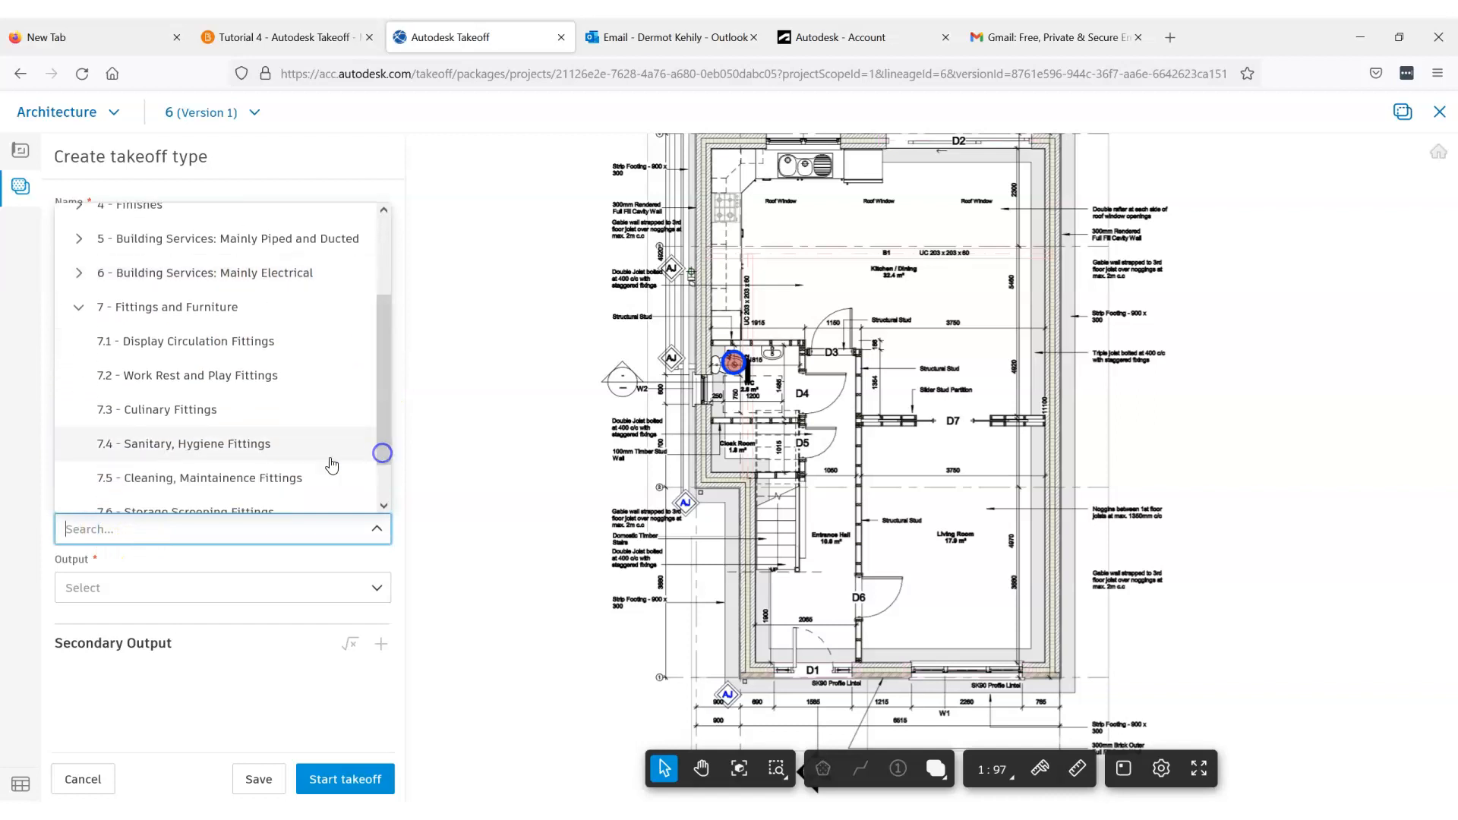
left_click(245, 456)
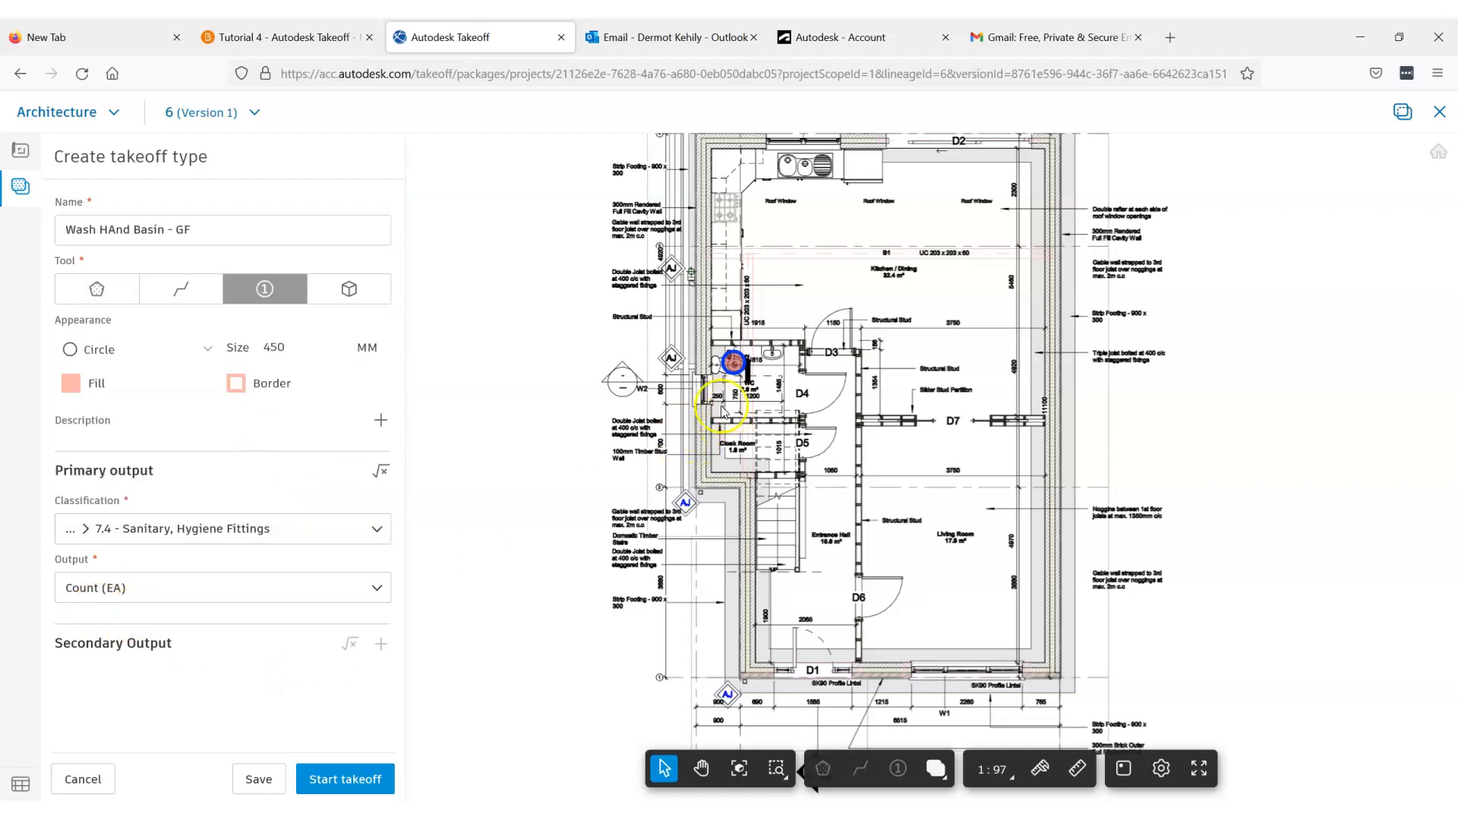
left_click(344, 780)
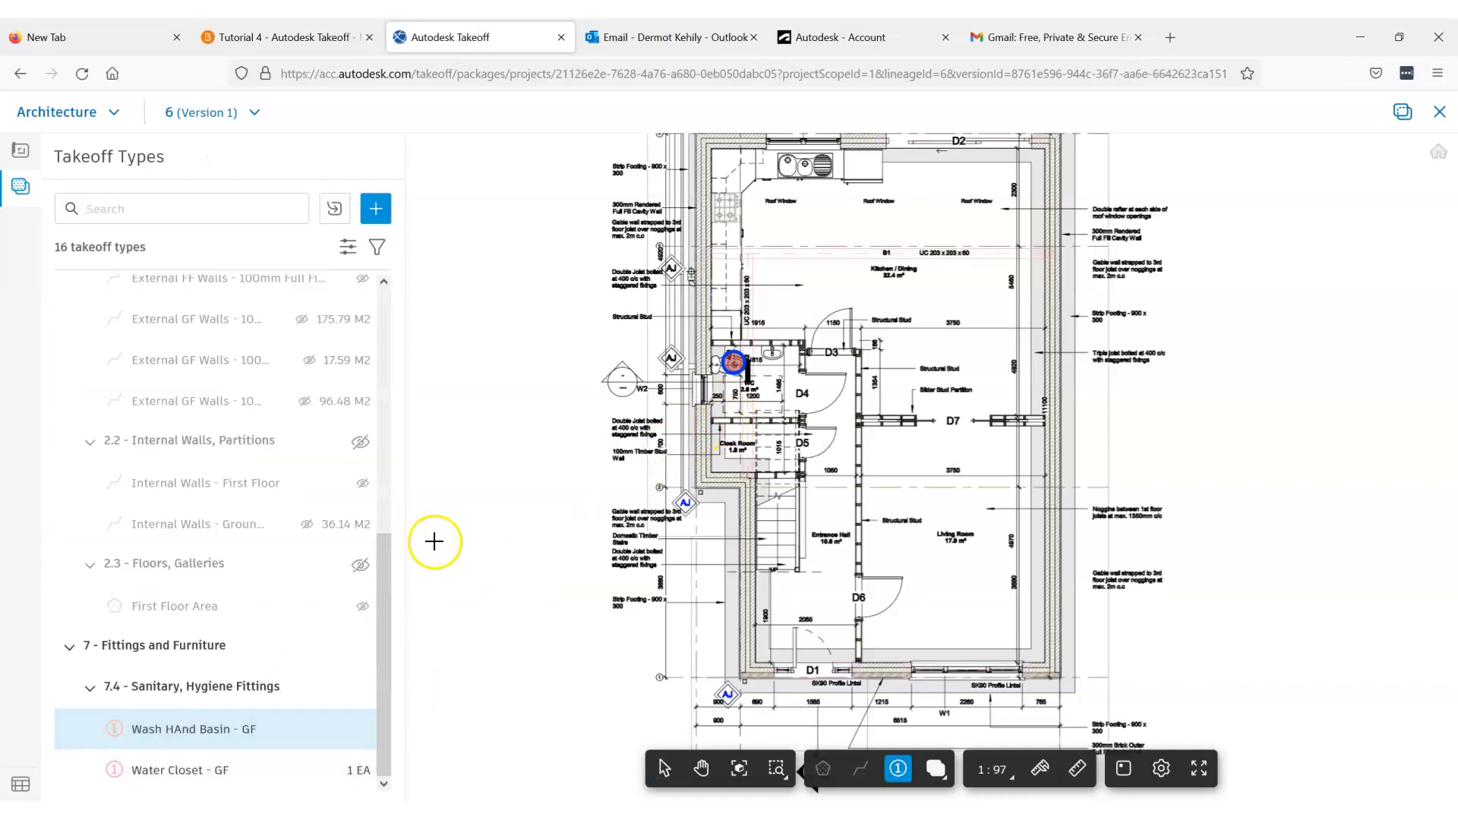
- Place one Wash HAnd Basin - GF count marker on the basin in the ground-floor WC
scroll(766, 343, "up", 6)
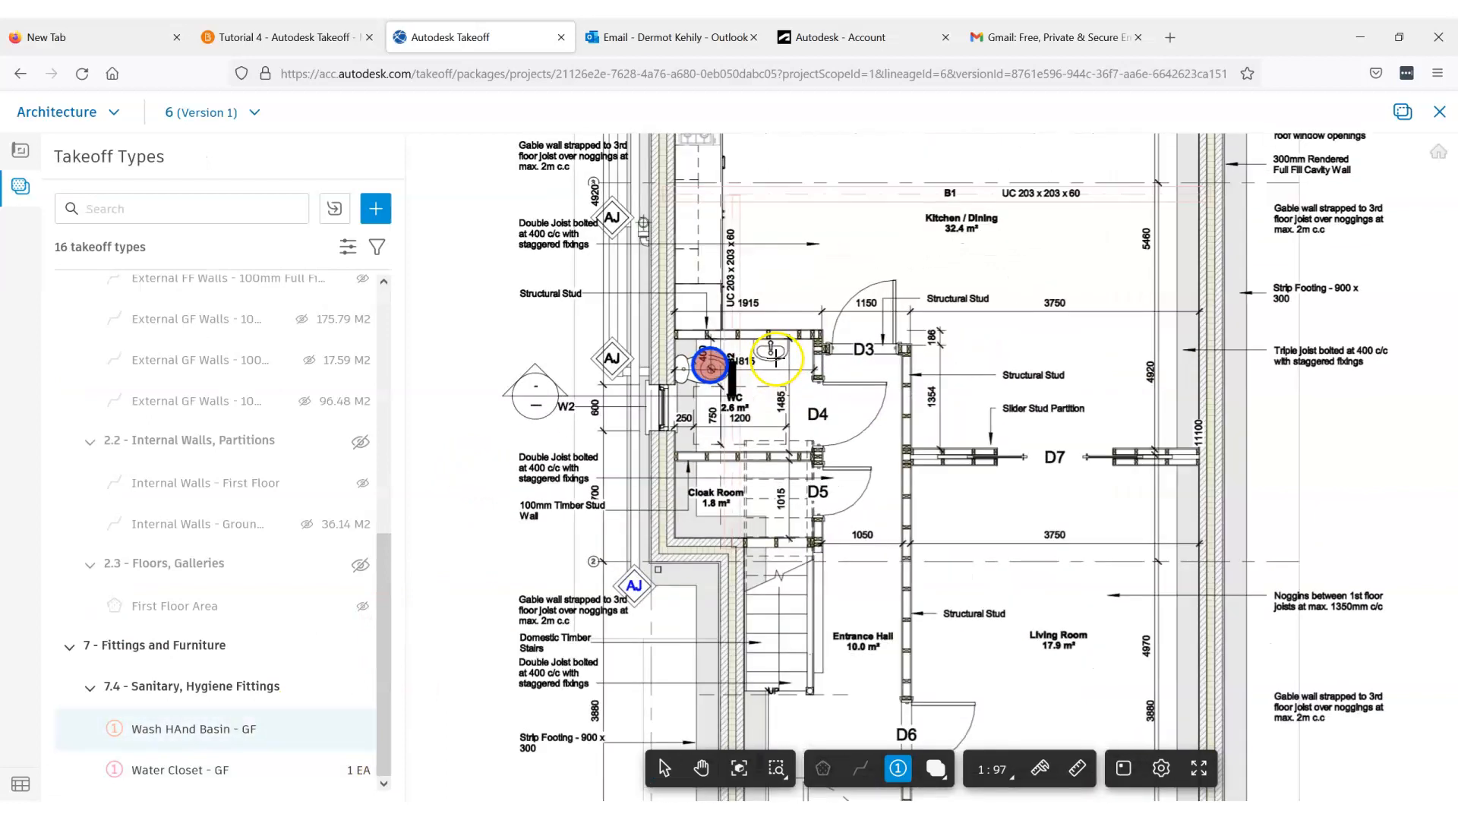
left_click(765, 343)
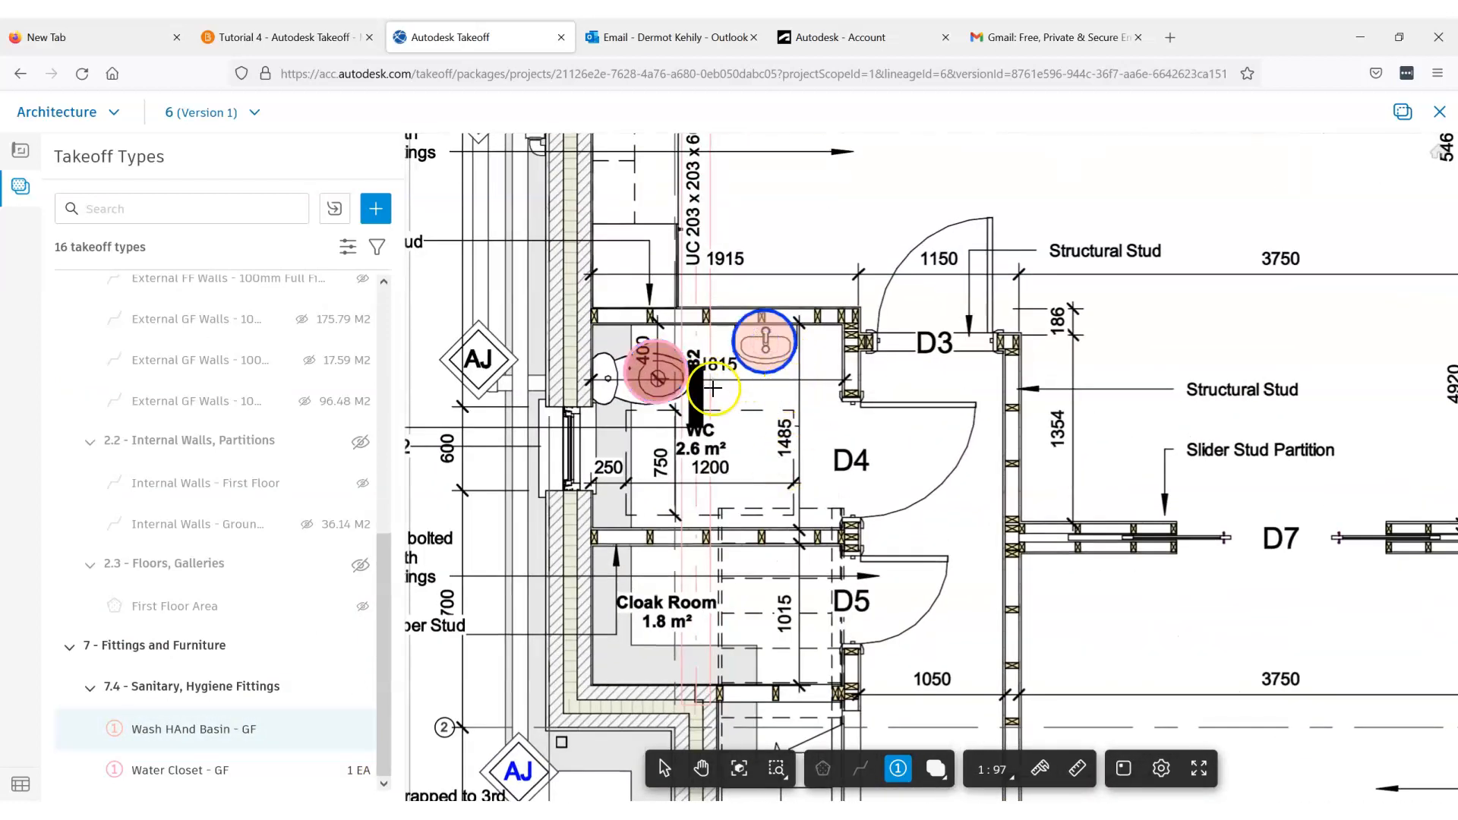
scroll(695, 370, "down", 3)
scroll(770, 437, "down", 5)
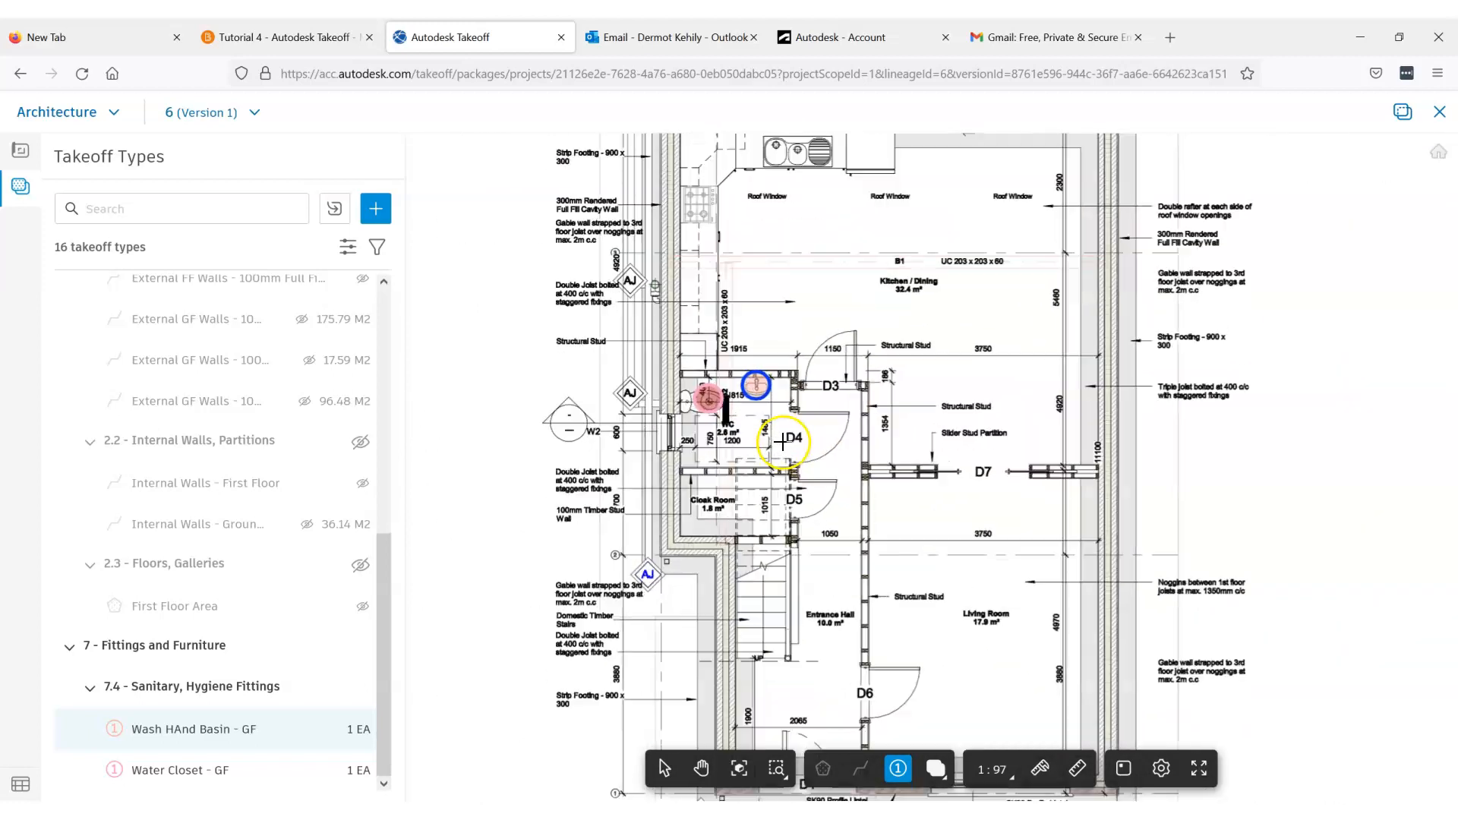
- Examine the Ground Floor Plan around the WC, cloak room and kitchen for fittings that could be counted
scroll(793, 439, "up", 2)
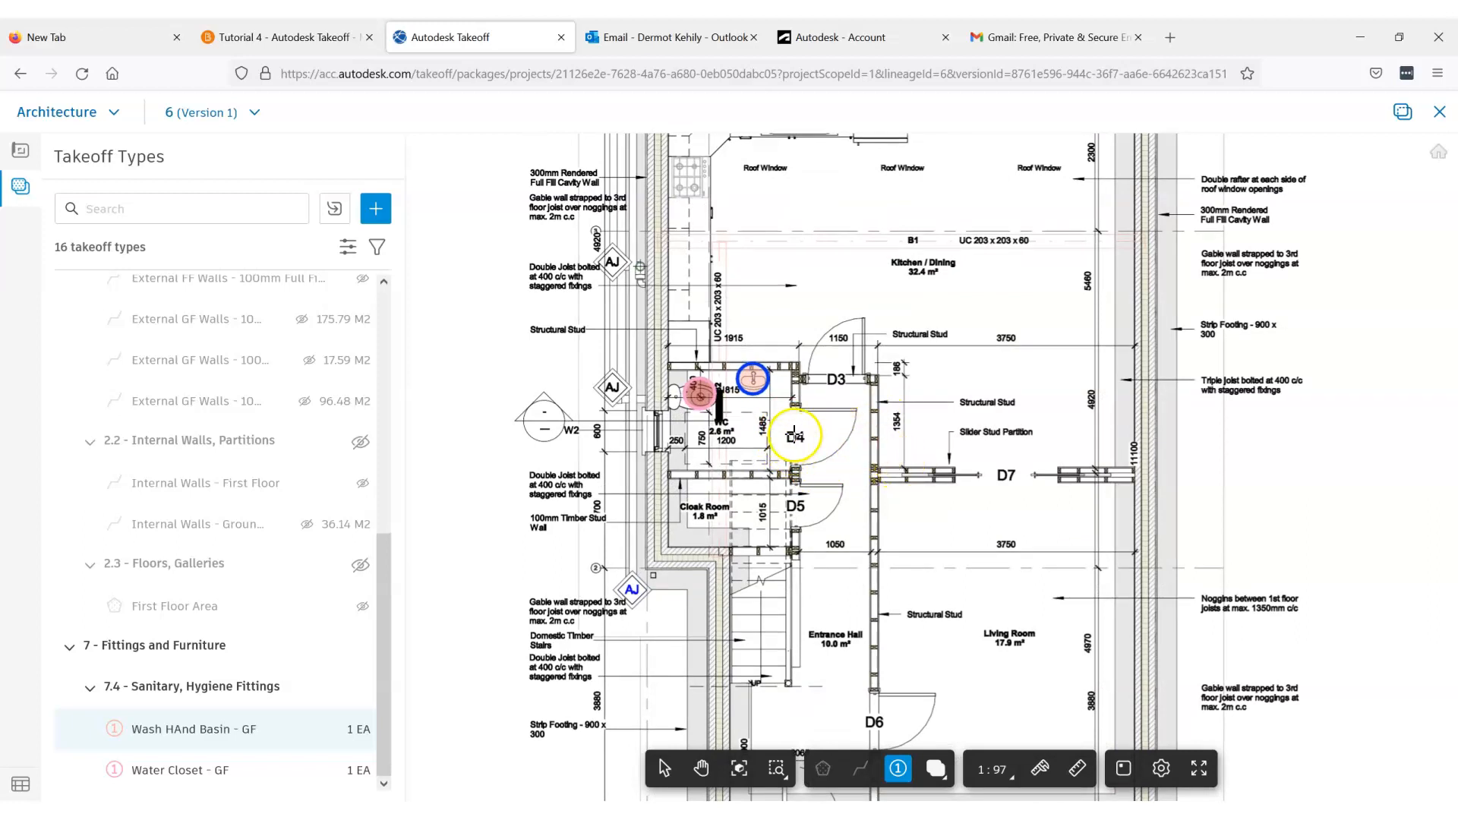
scroll(733, 435, "up", 2)
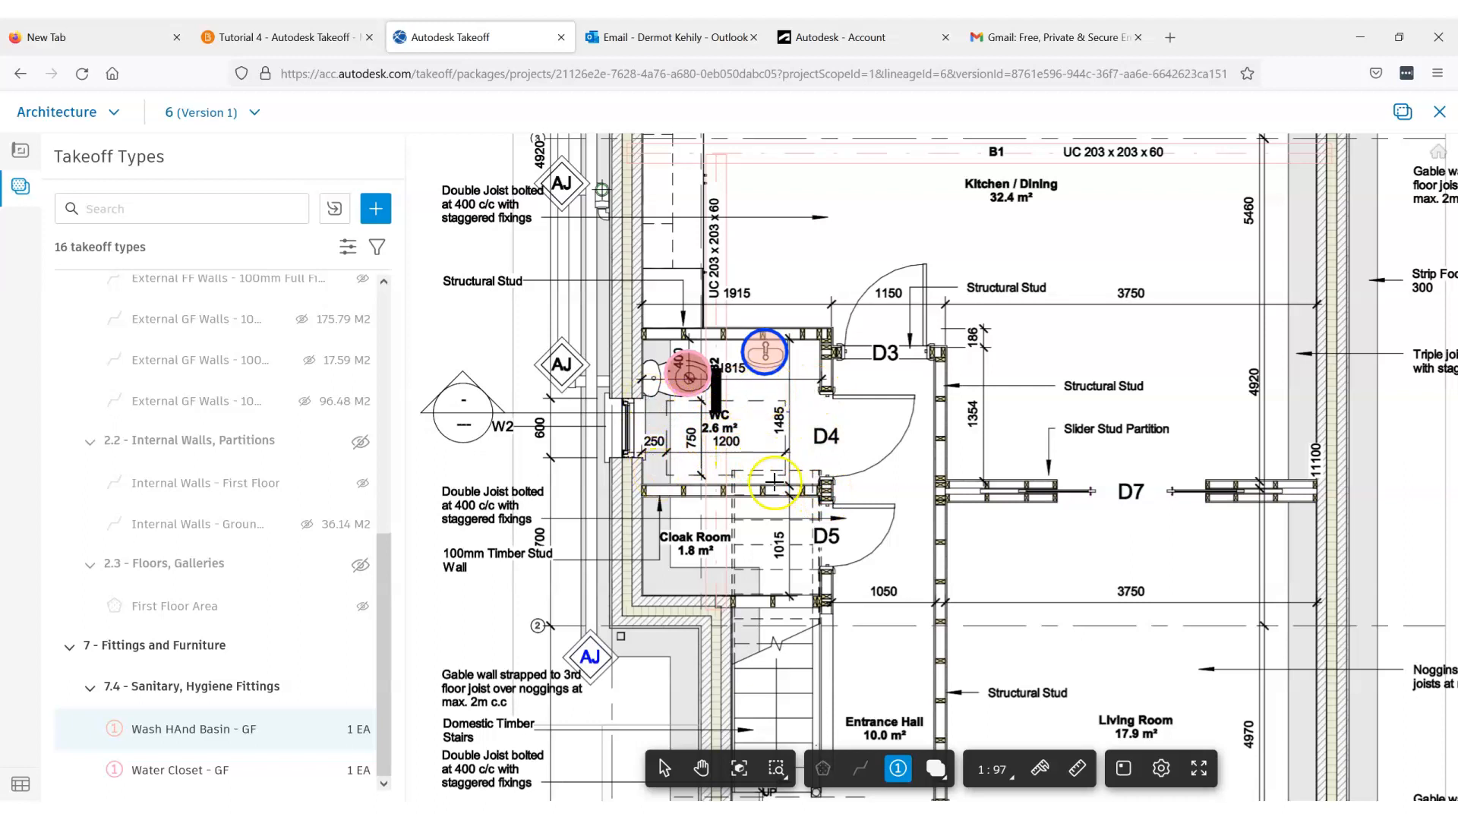
scroll(817, 475, "down", 3)
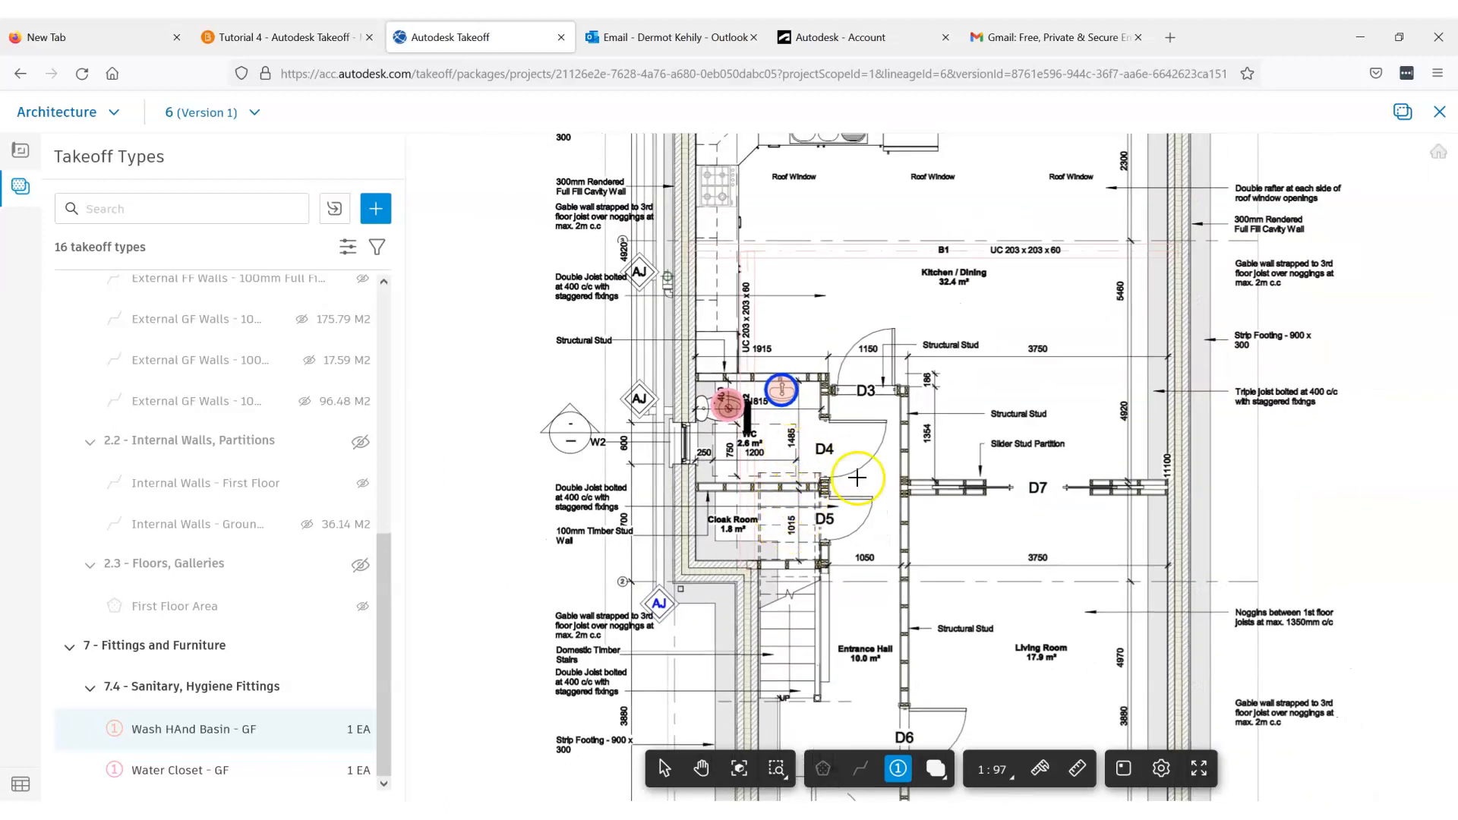
scroll(807, 448, "up", 1)
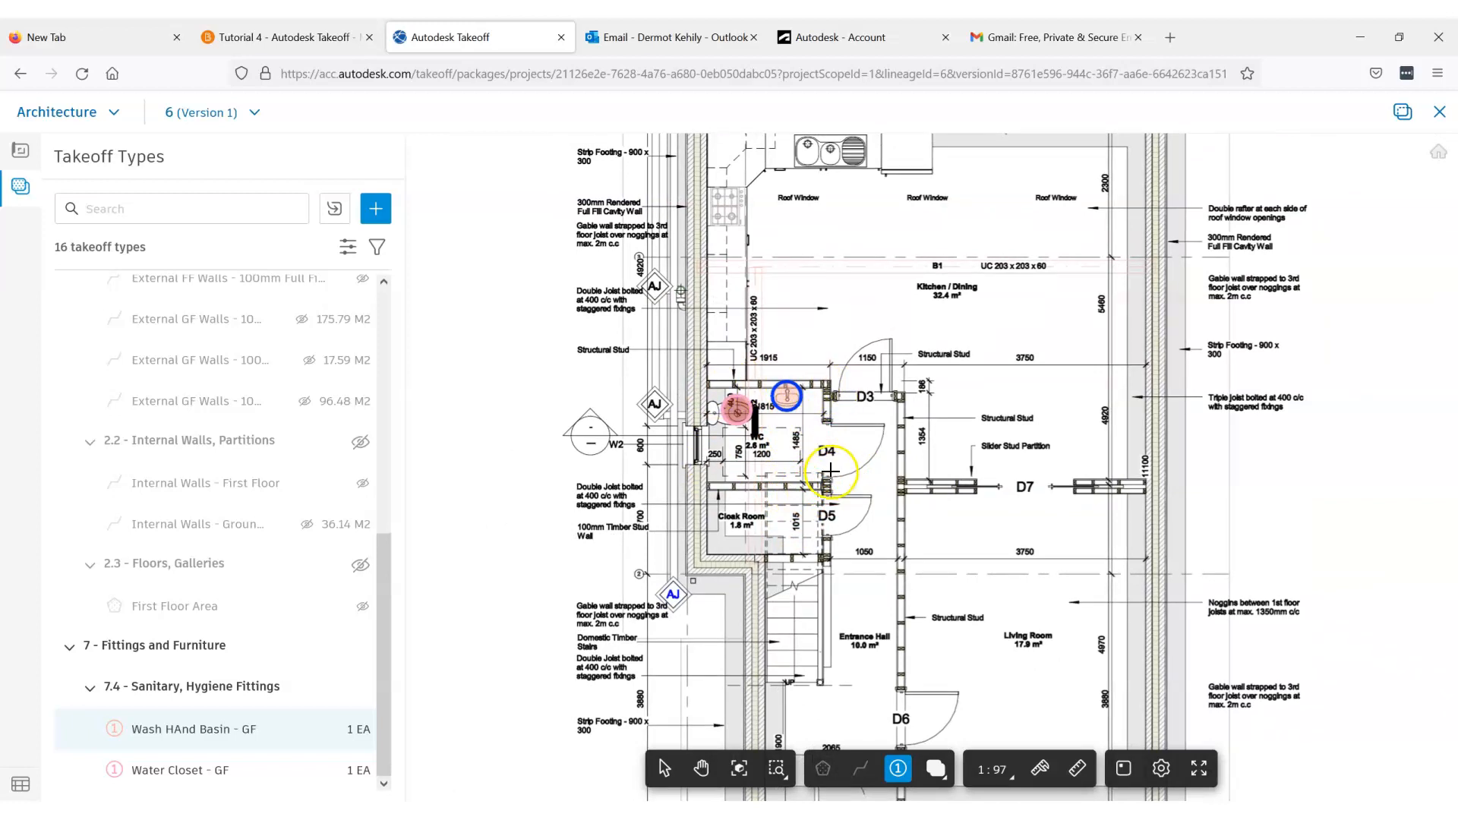
scroll(830, 471, "down", 1)
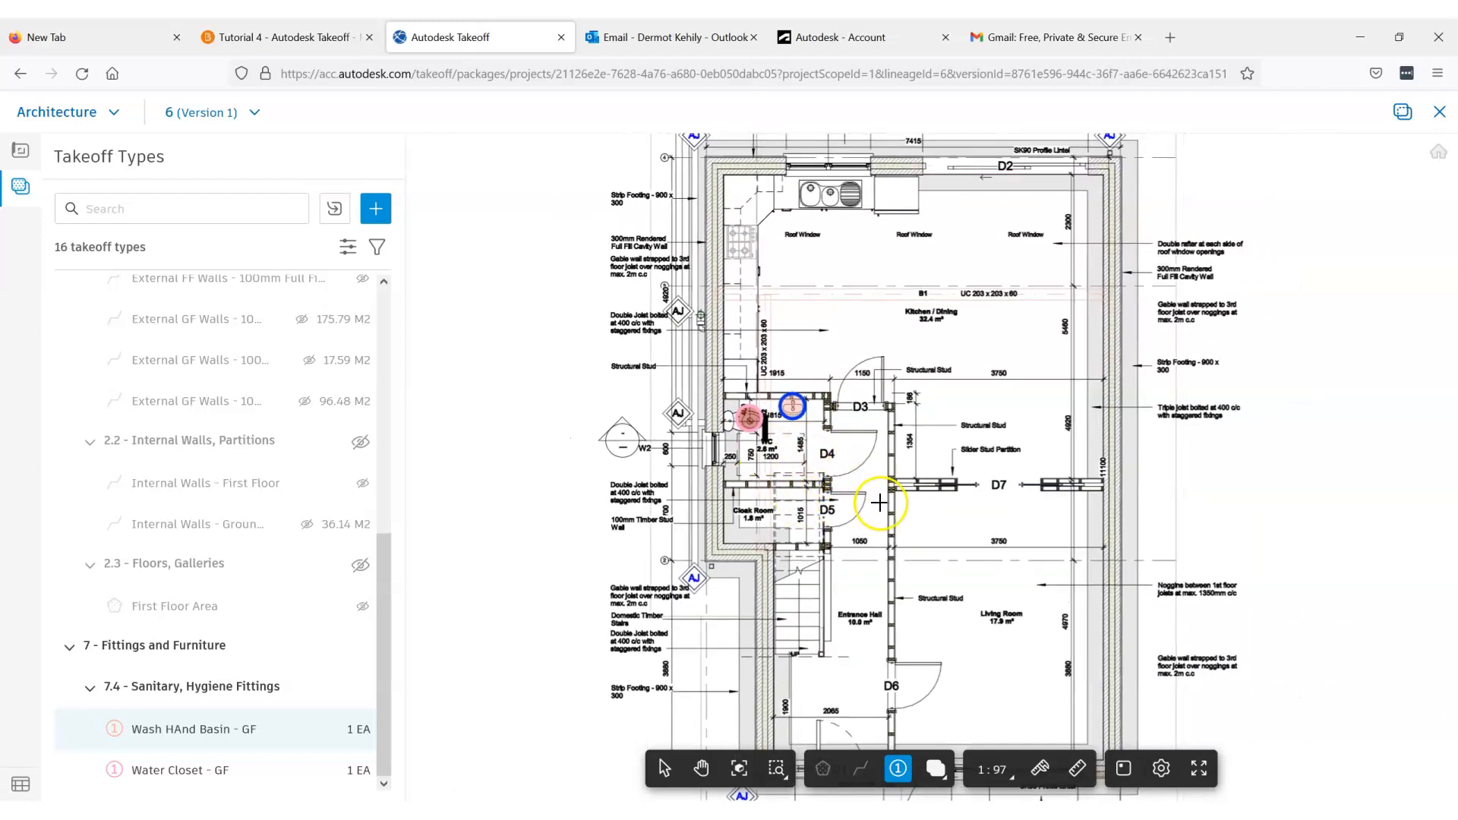
scroll(879, 503, "down", 2)
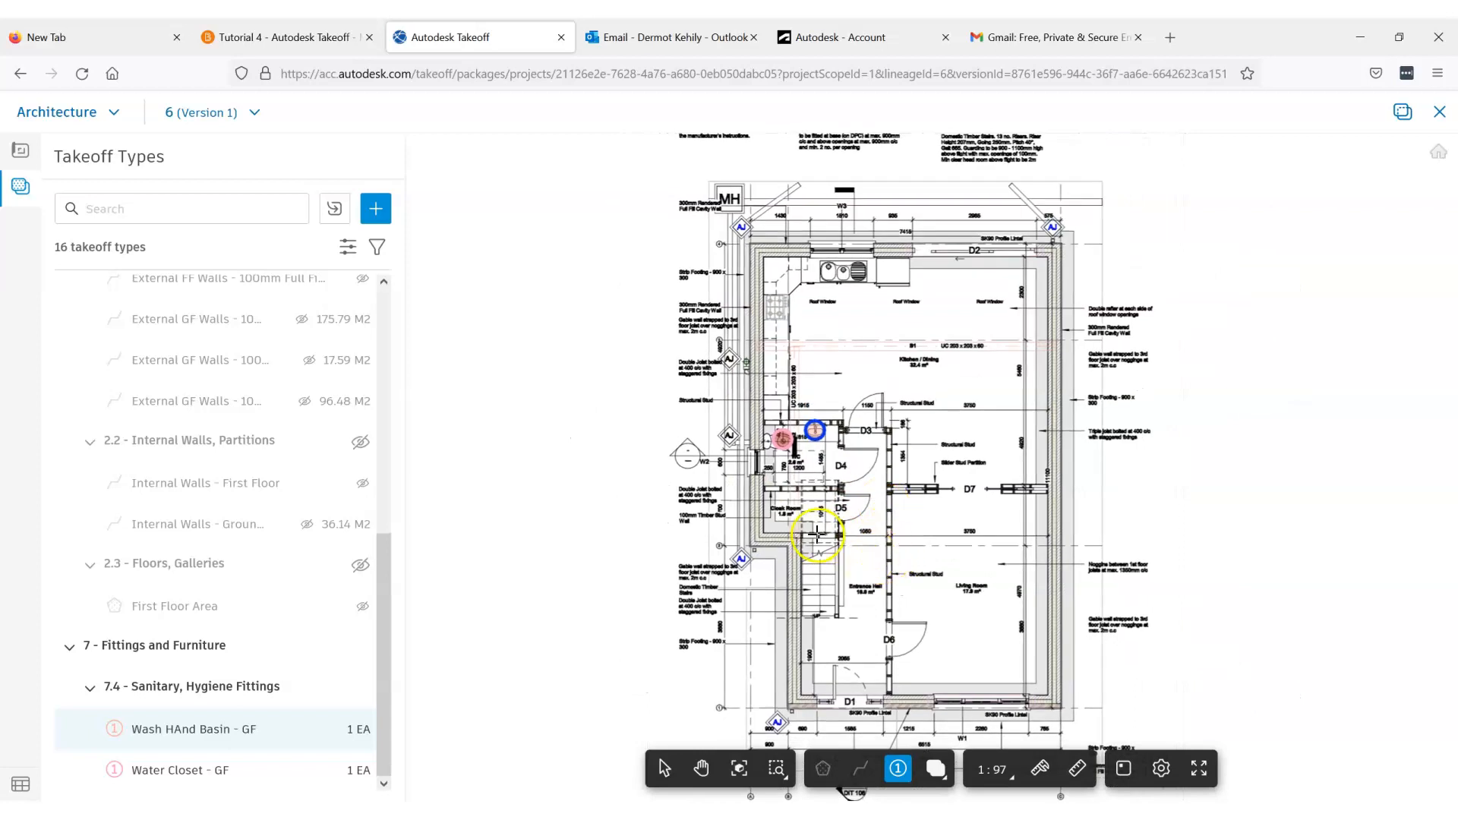
scroll(817, 535, "up", 2)
scroll(856, 536, "down", 1)
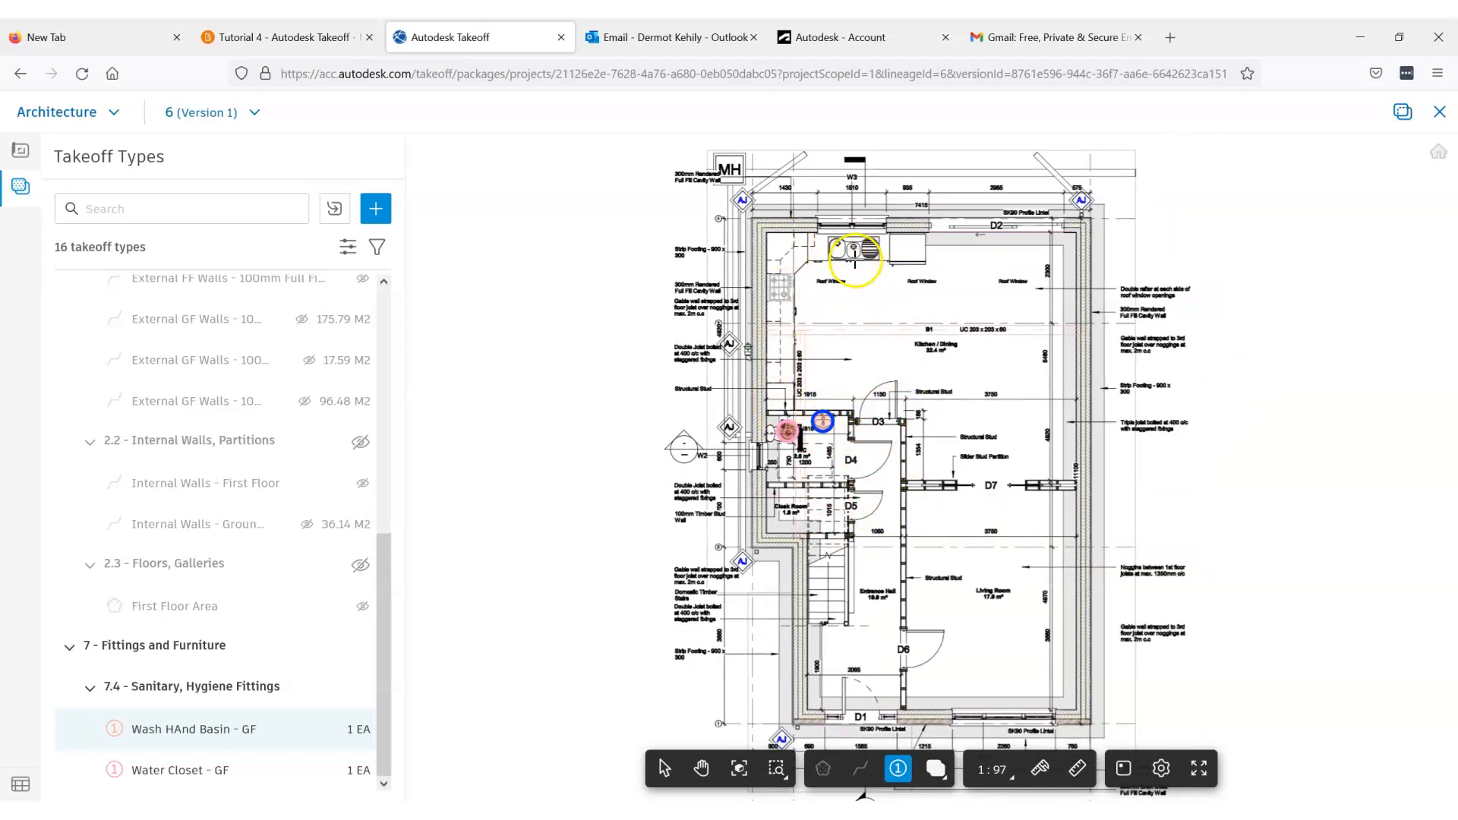
scroll(862, 245, "up", 1)
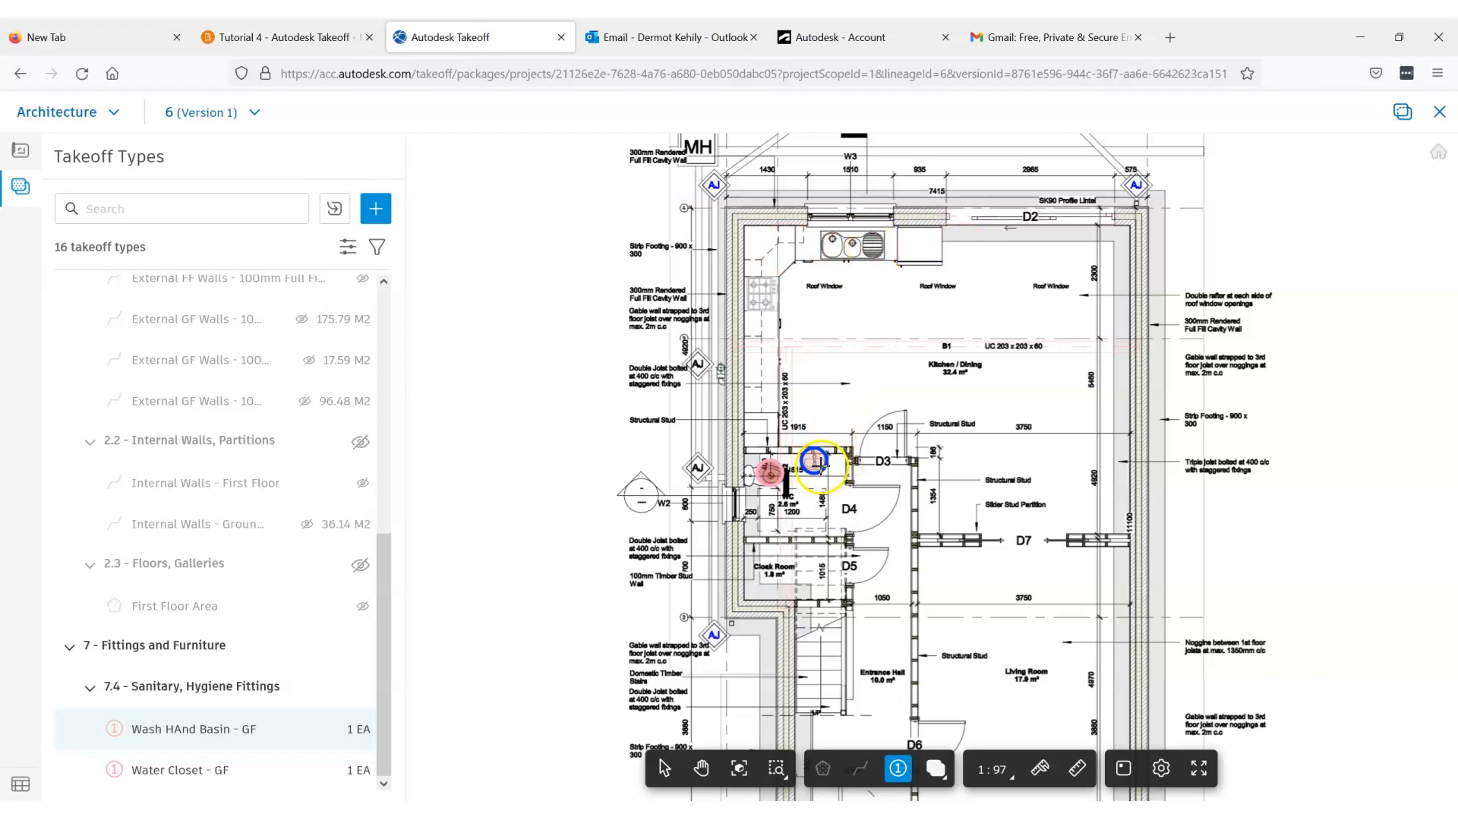
scroll(814, 462, "down", 3)
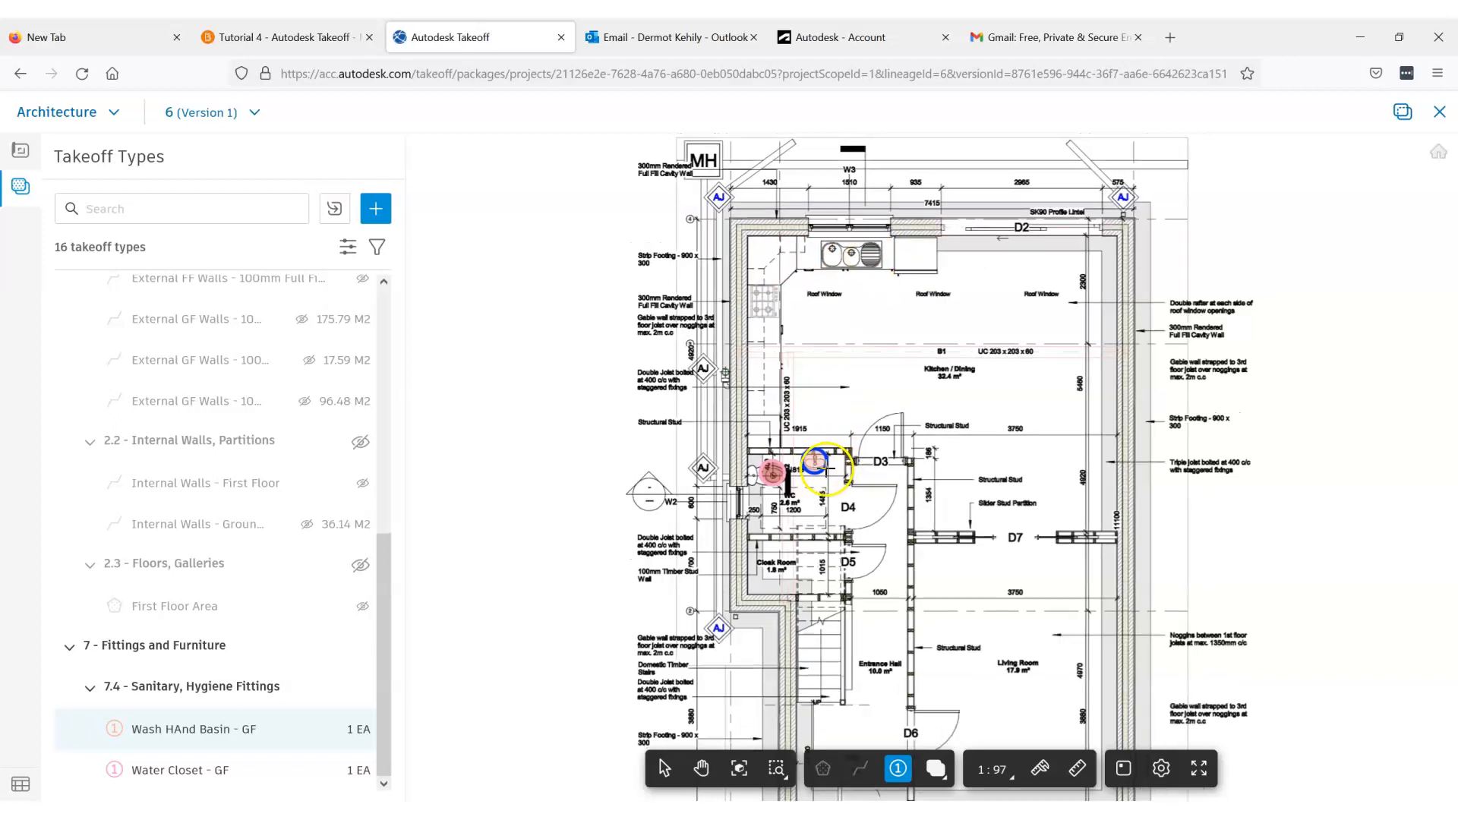
middle_click_drag(863, 508, 867, 449)
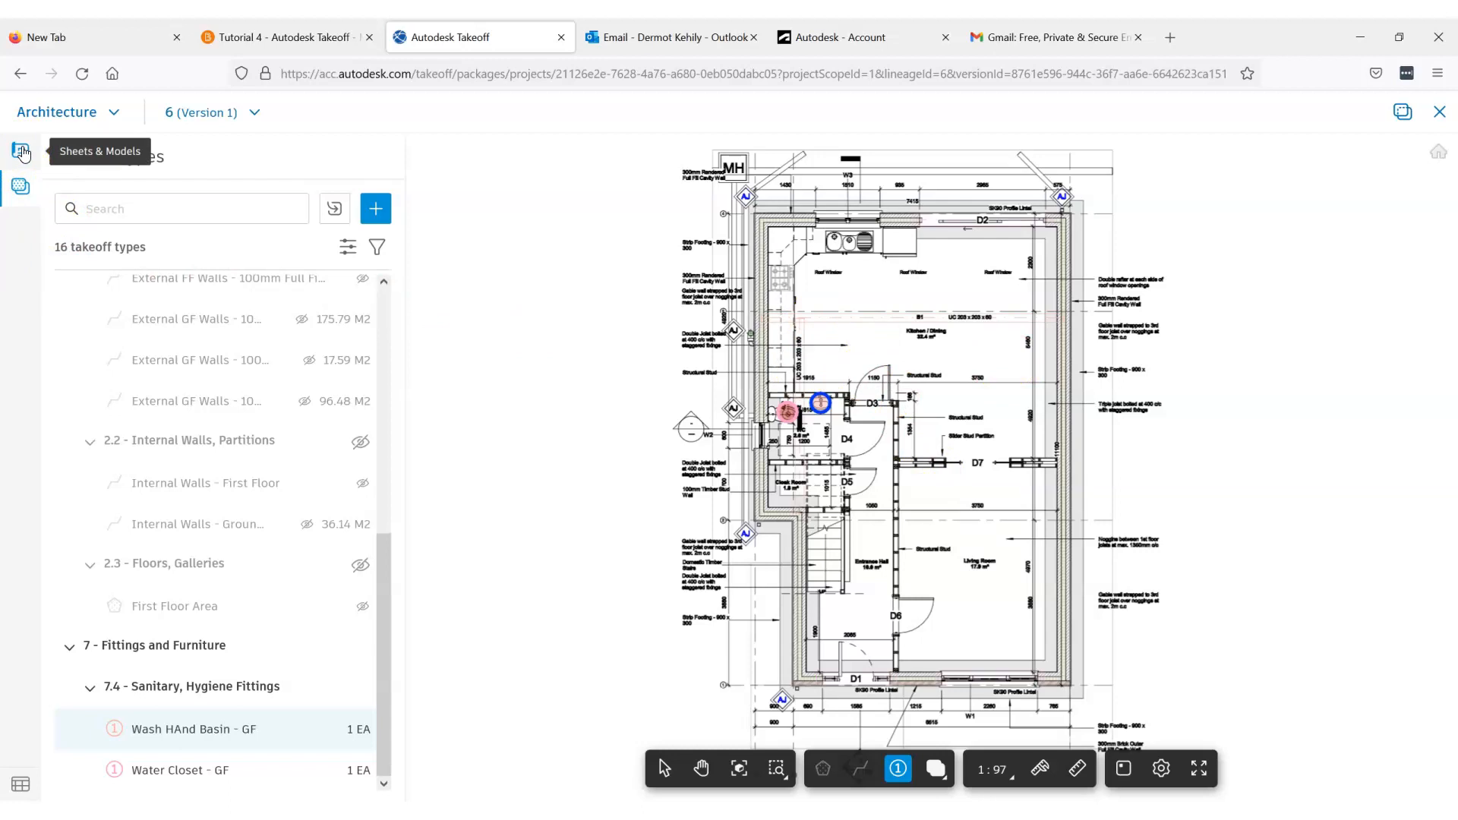
- Open the First Floor Plan sheet and bring up its takeoff types
left_click(22, 153)
left_click(198, 423)
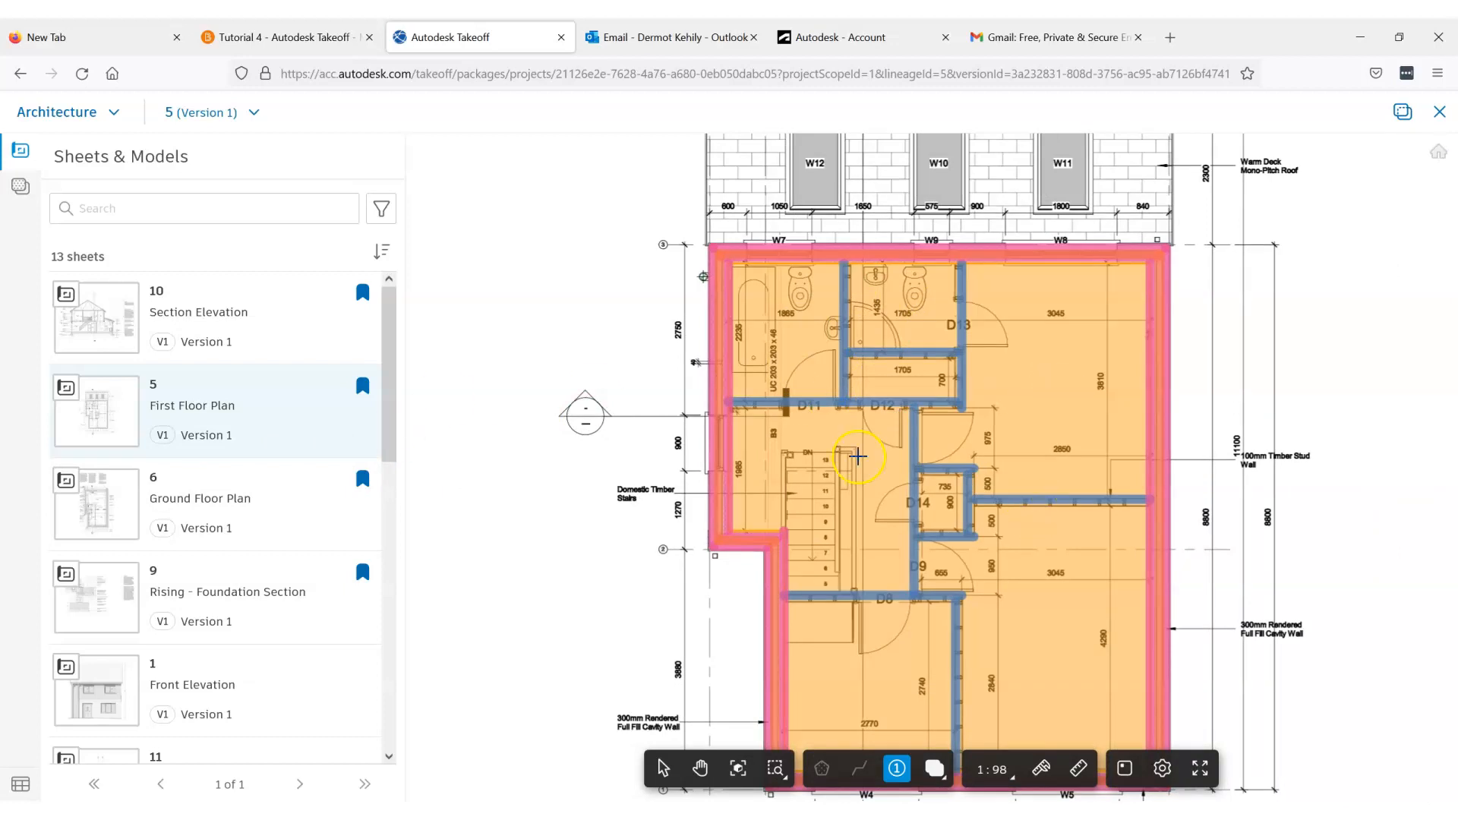
left_click(21, 185)
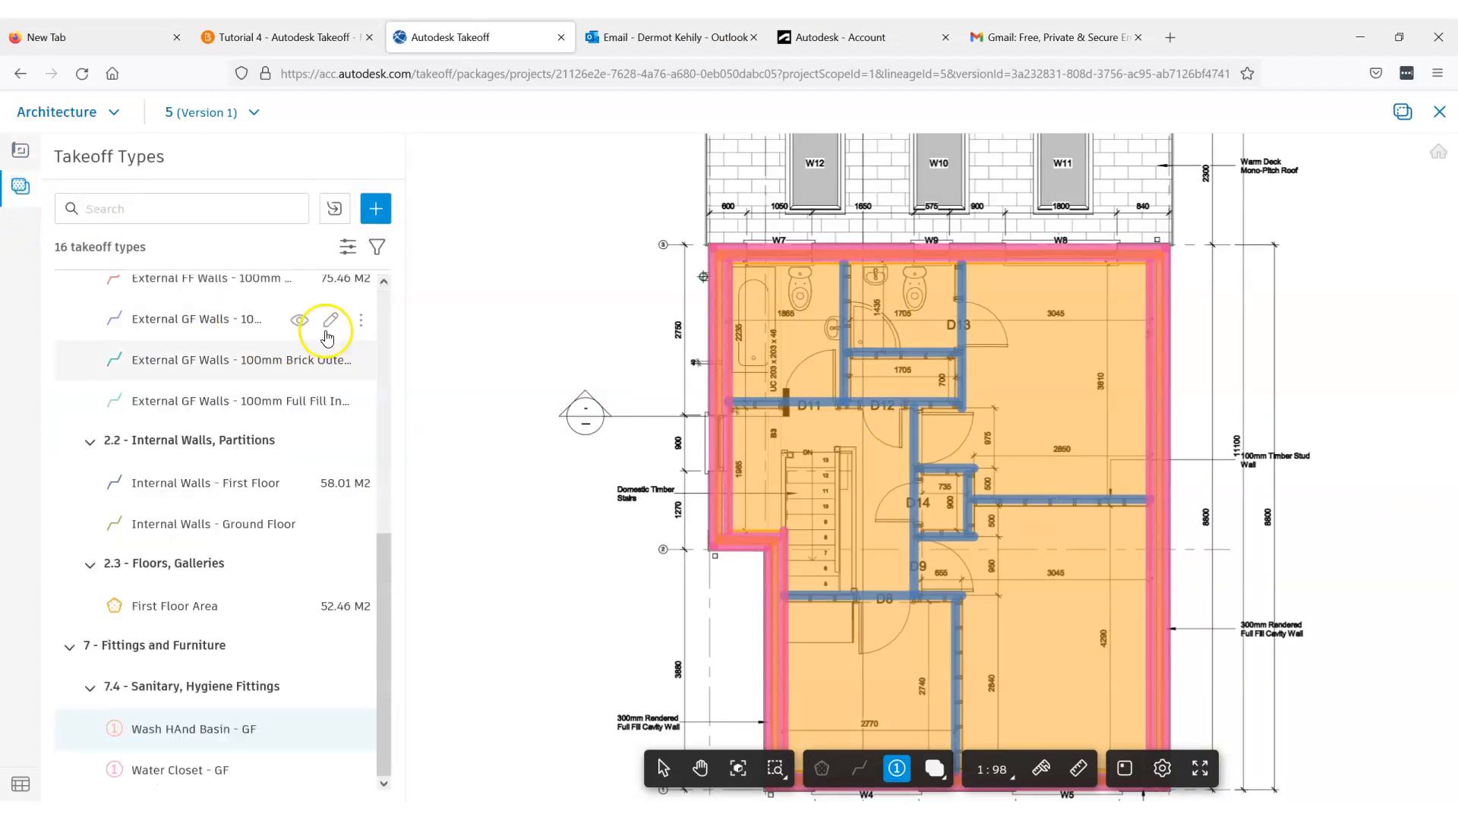
- Hide the Substructure and Superstructure takeoffs on the First Floor Plan and look over its bathroom fittings
left_click_drag(380, 545, 368, 289)
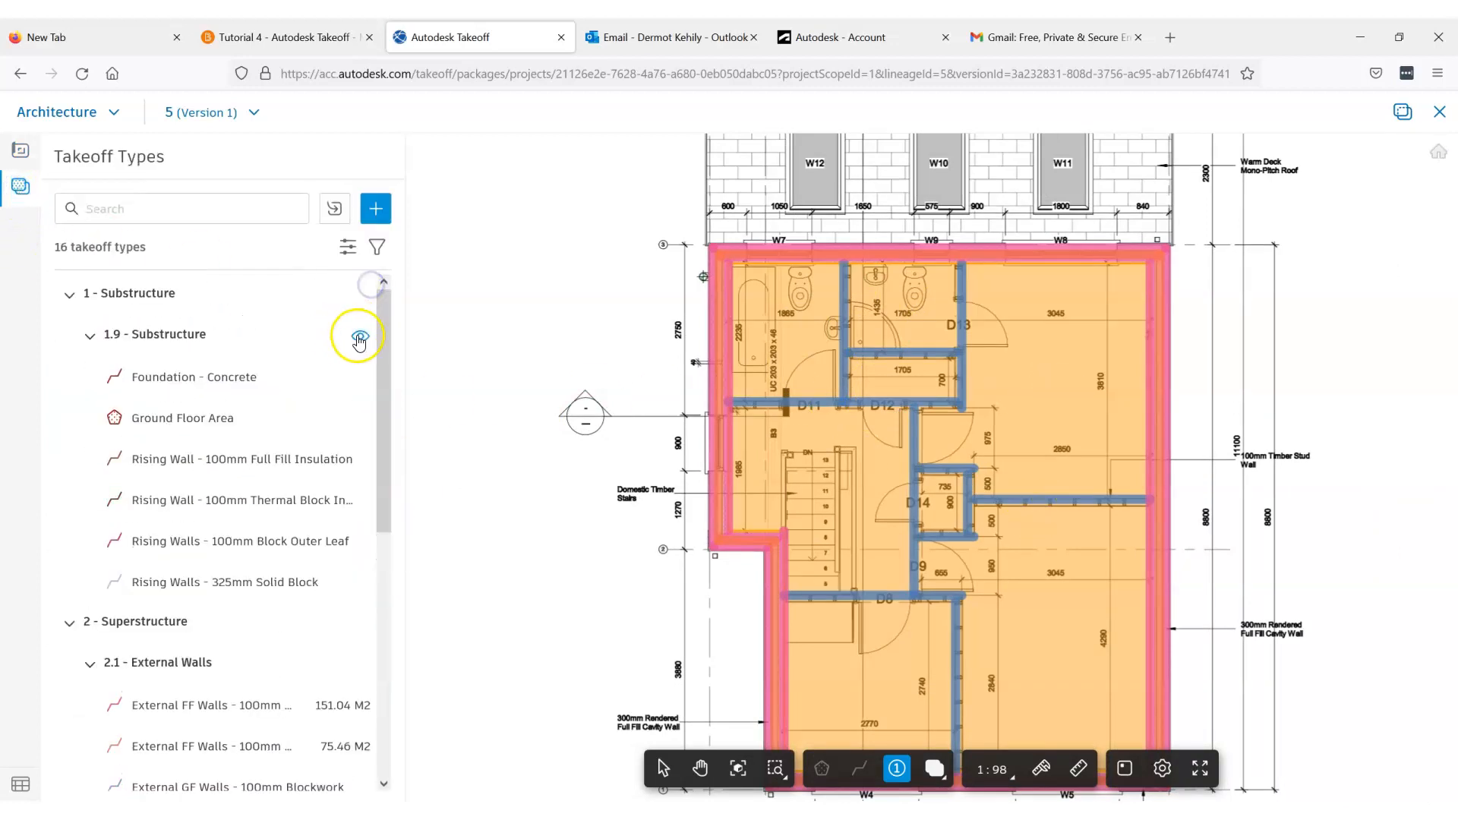
left_click(361, 341)
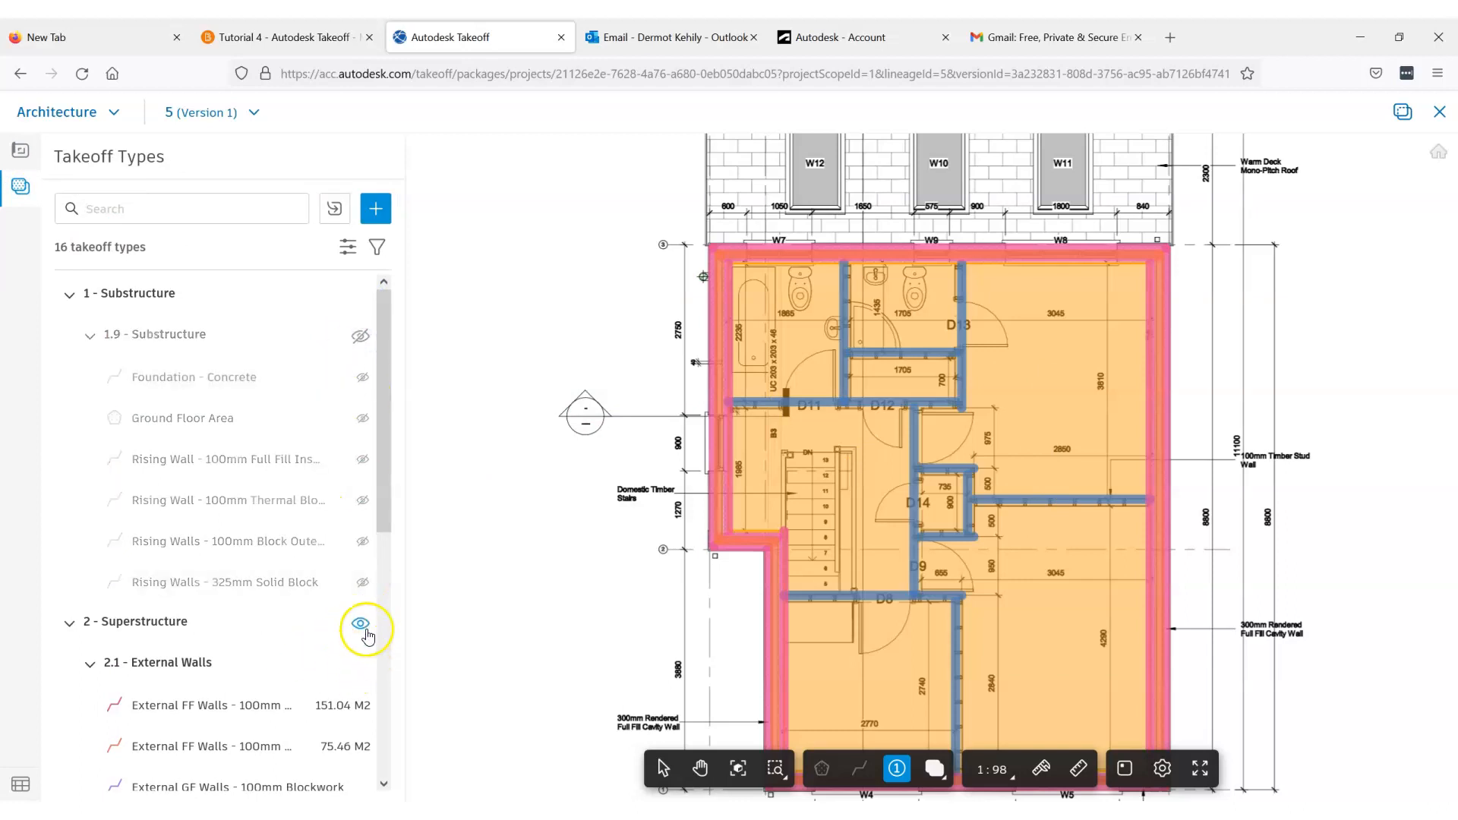
left_click(360, 625)
scroll(911, 514, "down", 2)
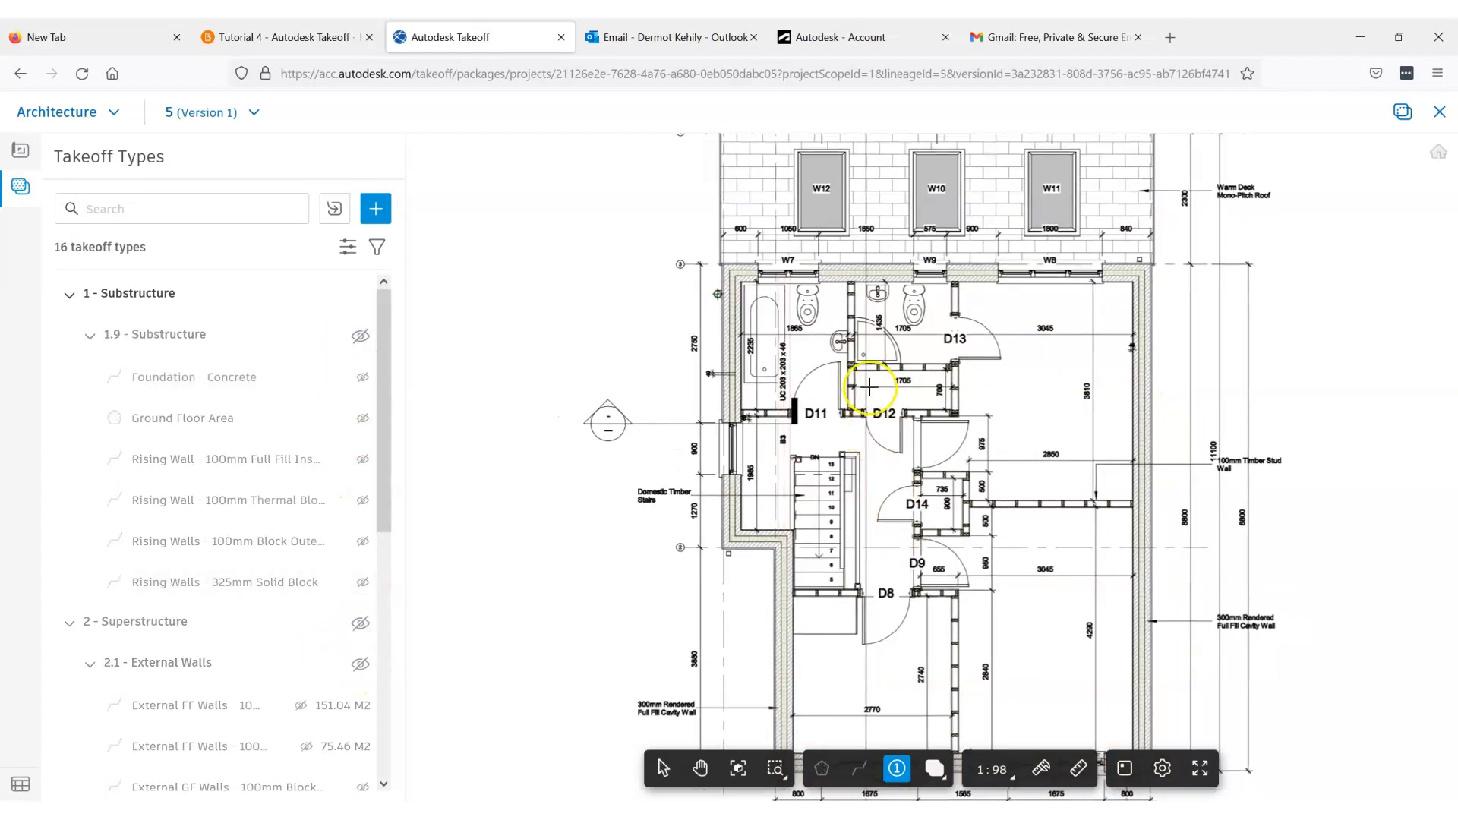
scroll(718, 311, "up", 2)
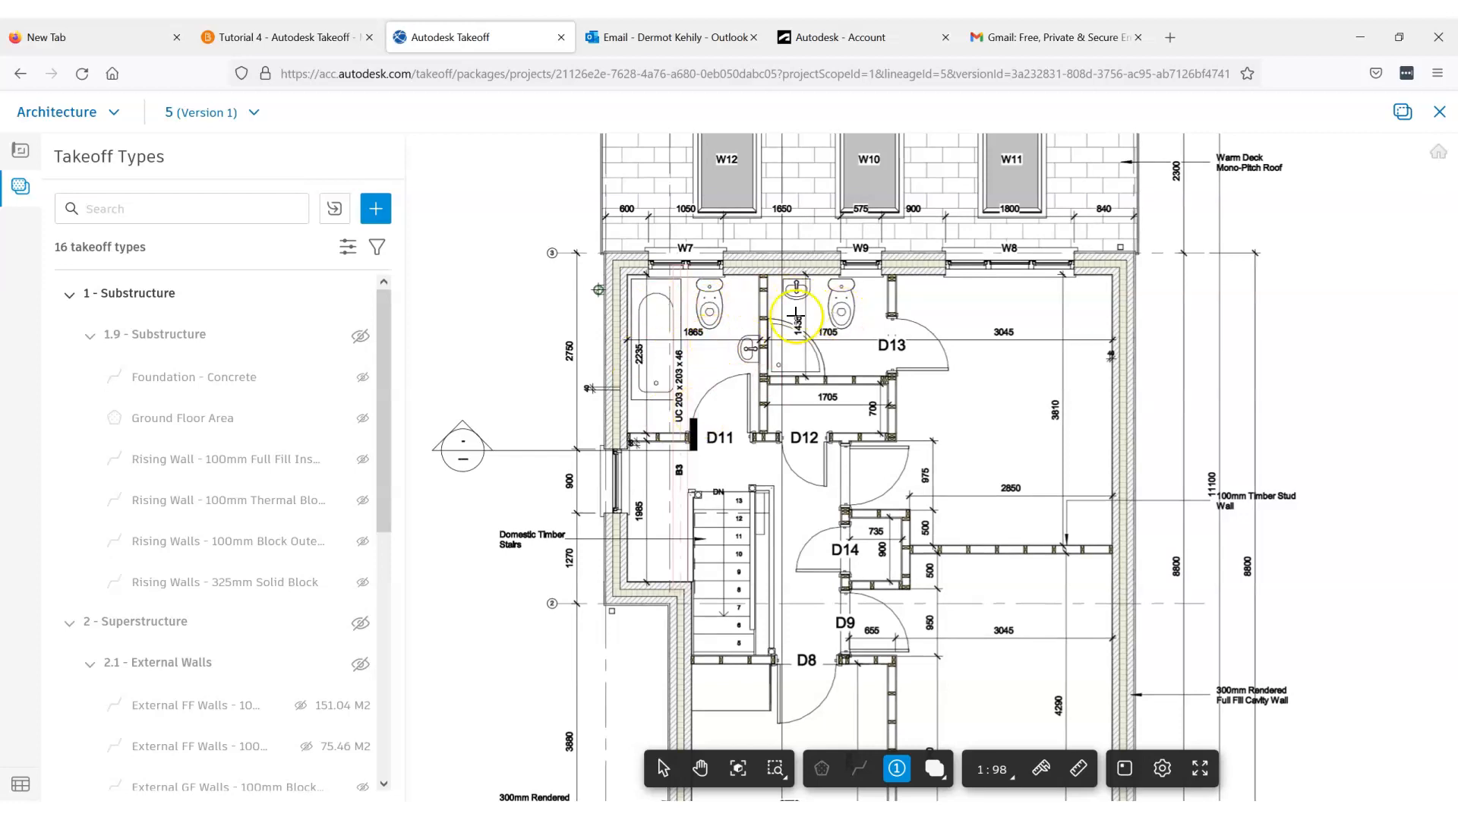
scroll(872, 478, "down", 3)
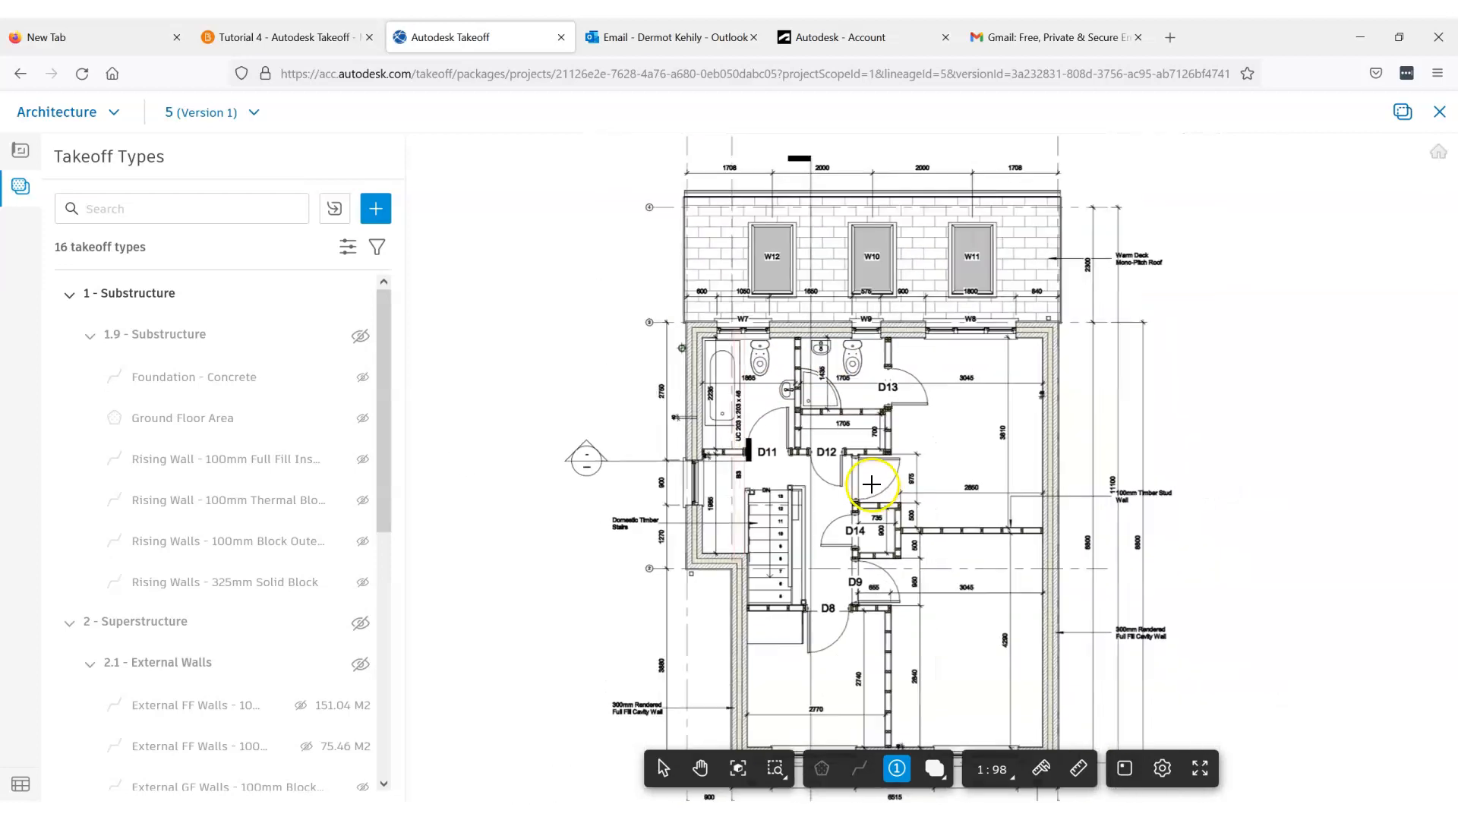
middle_click_drag(873, 479, 840, 359)
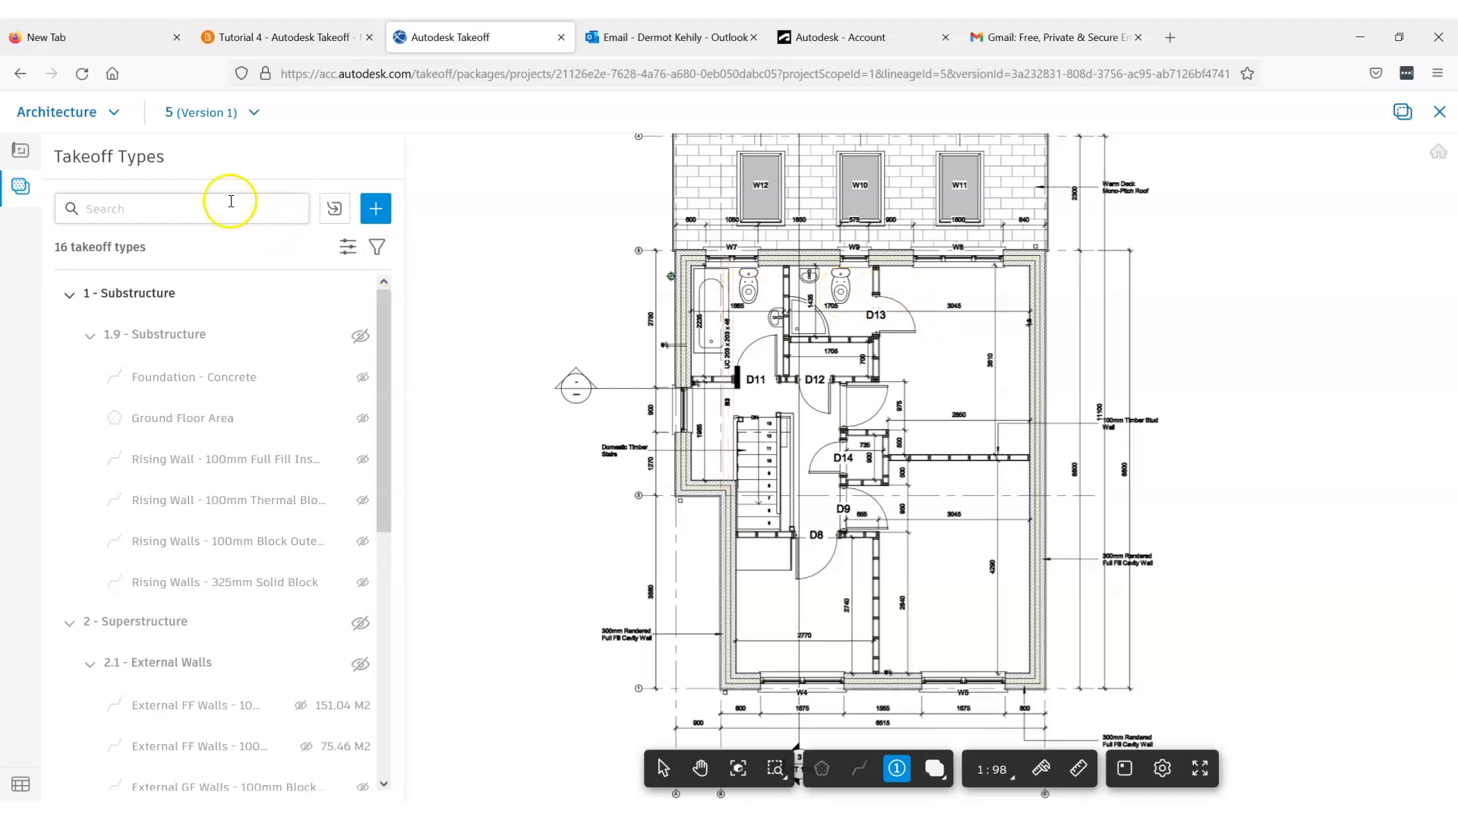
- Create and save a Count takeoff type named Bath - FF, classified under 7.4 - Sanitary, Hygiene Fittings with Count (EA) as output
left_click(384, 210)
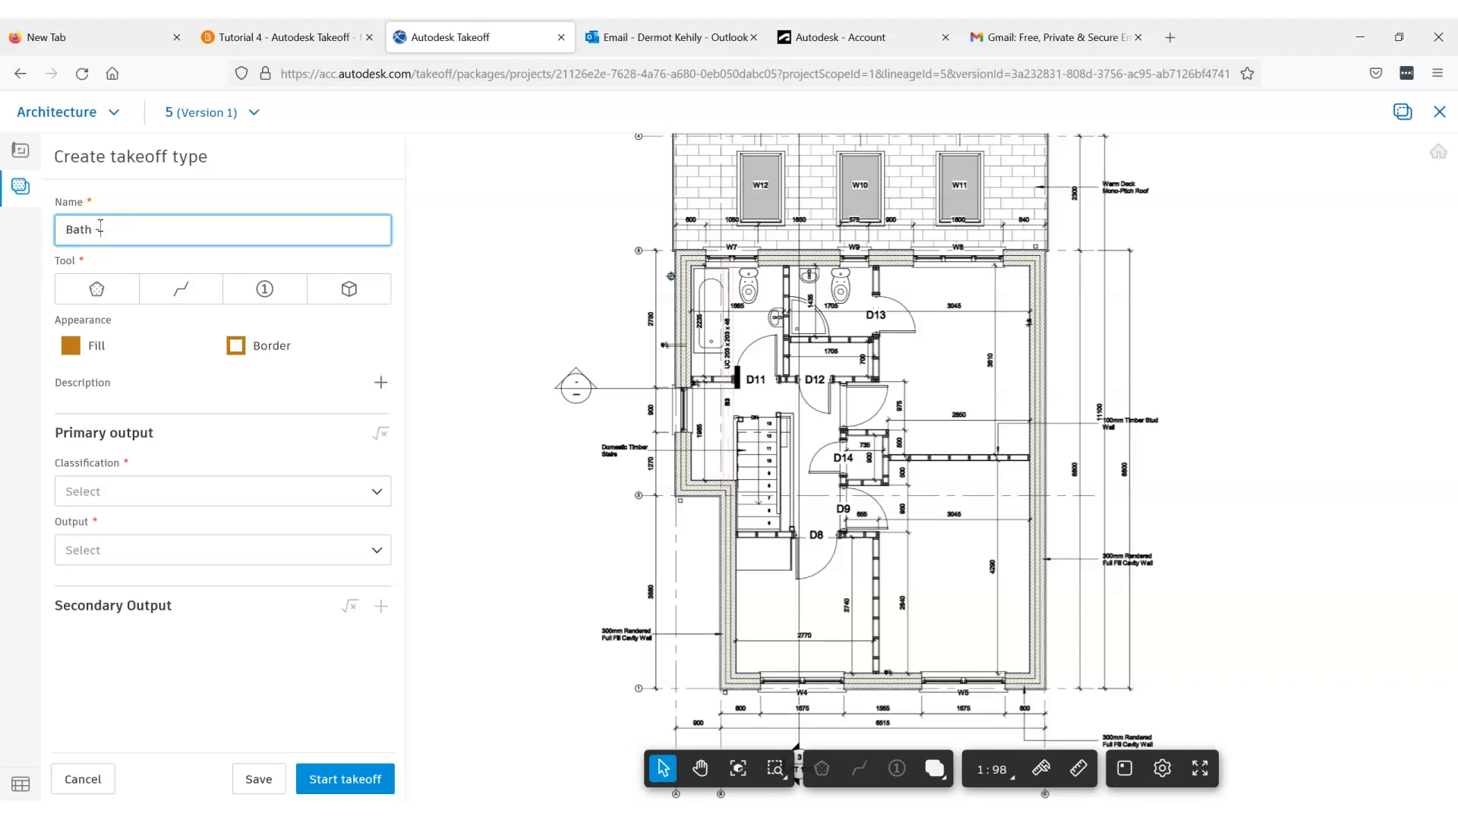
left_click(264, 287)
left_click(146, 528)
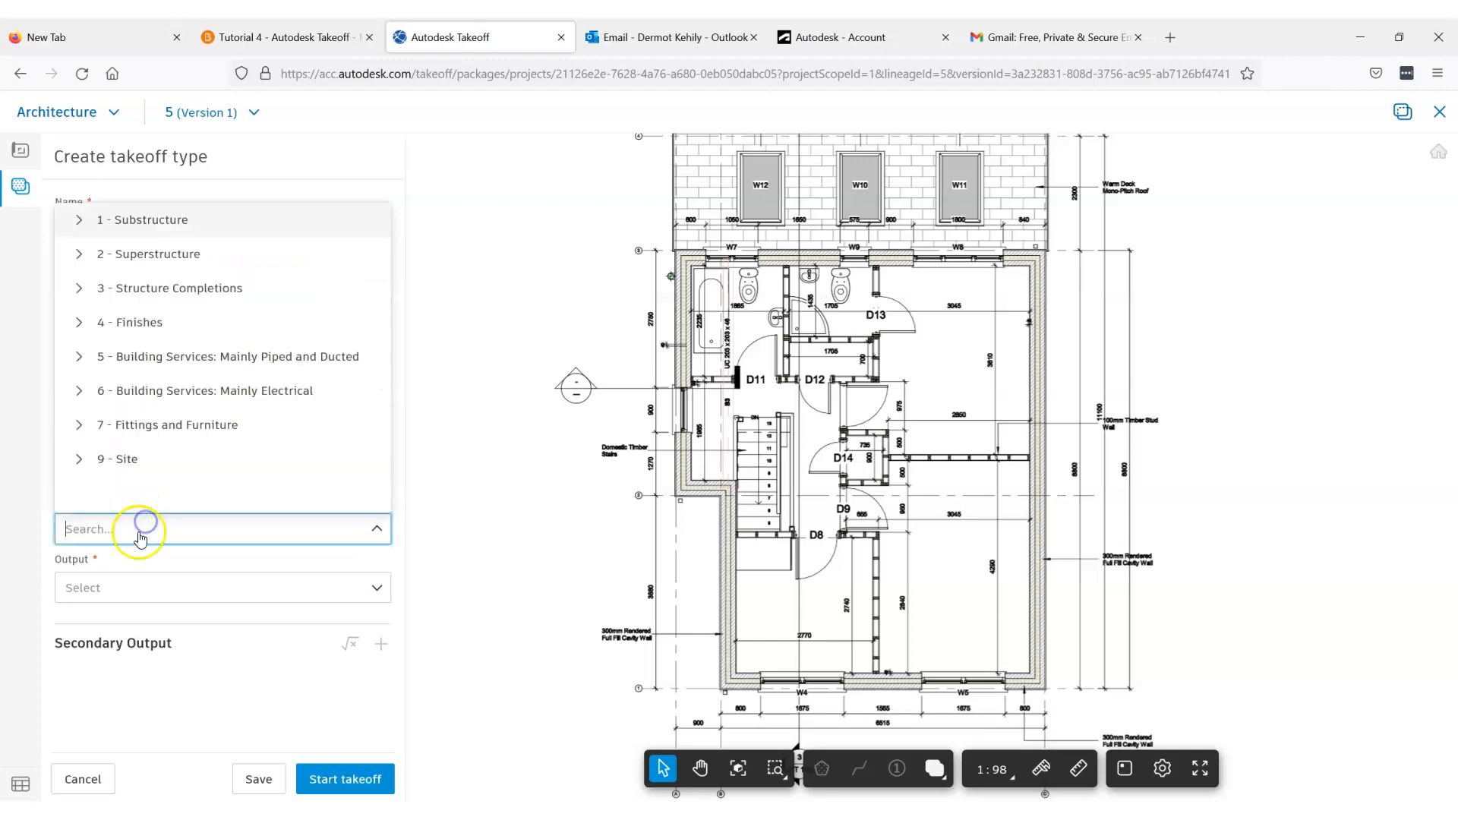
left_click(79, 424)
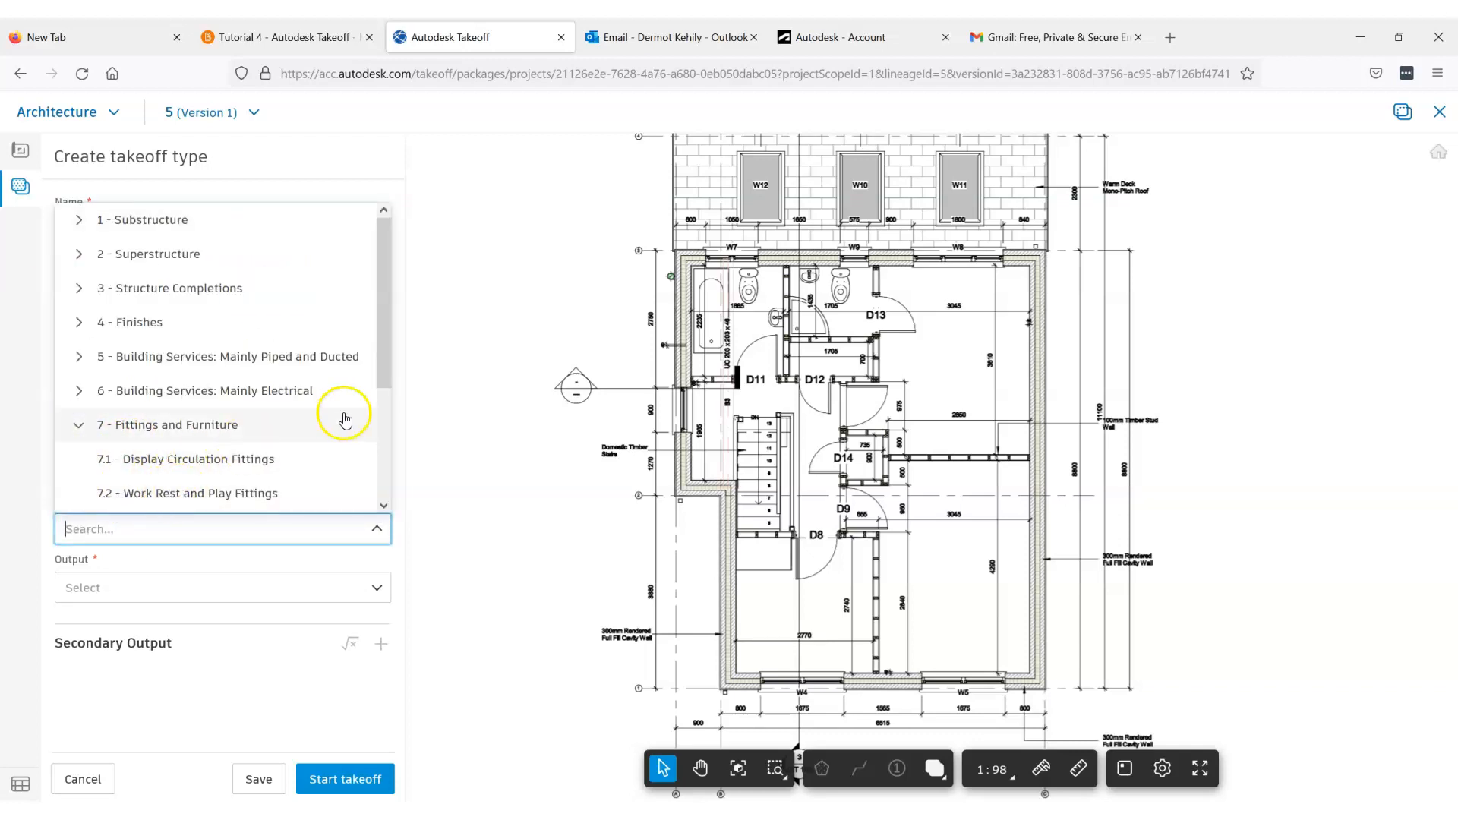
left_click_drag(380, 384, 394, 454)
left_click(306, 454)
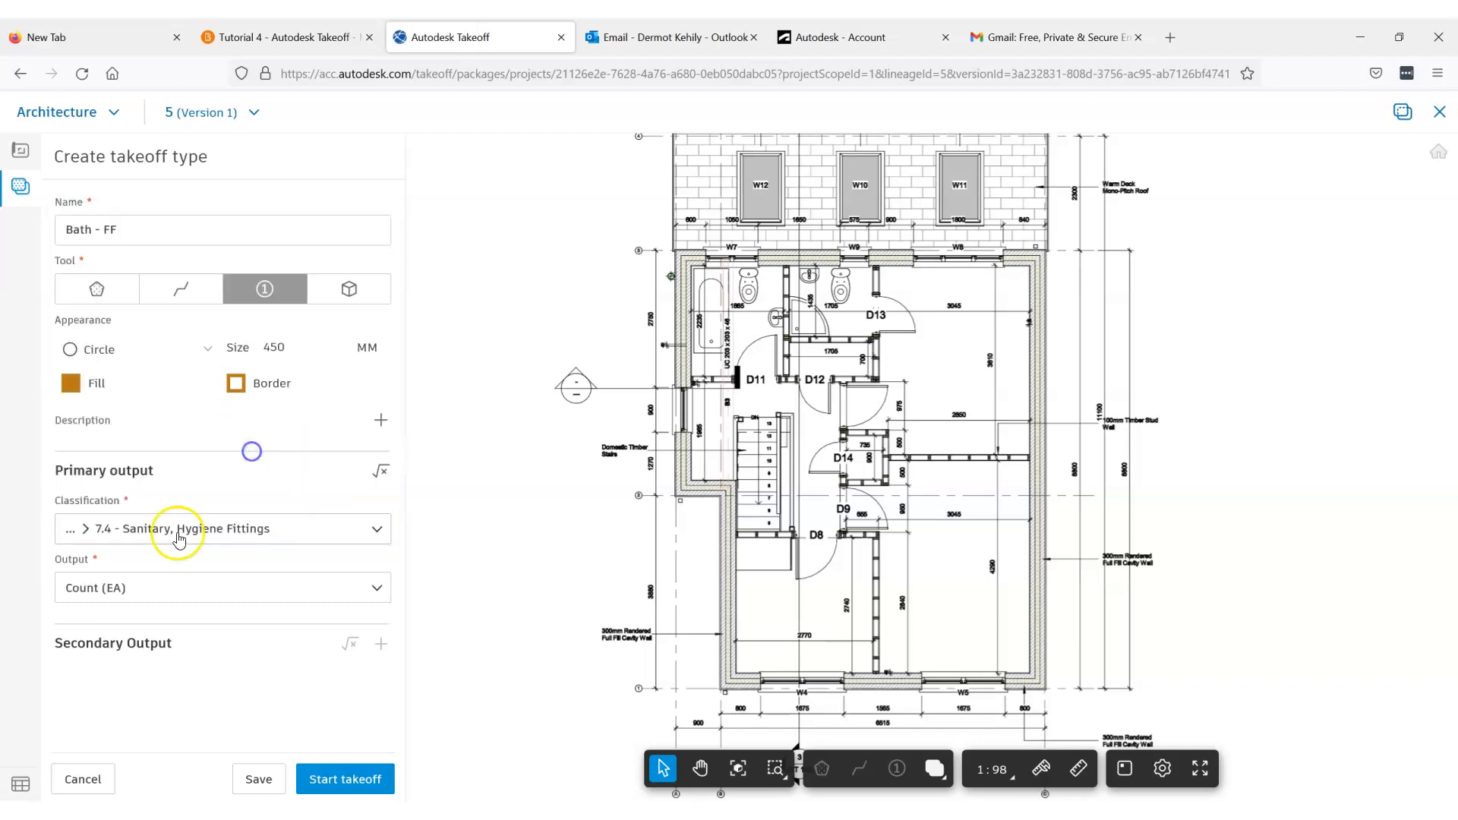
left_click(240, 780)
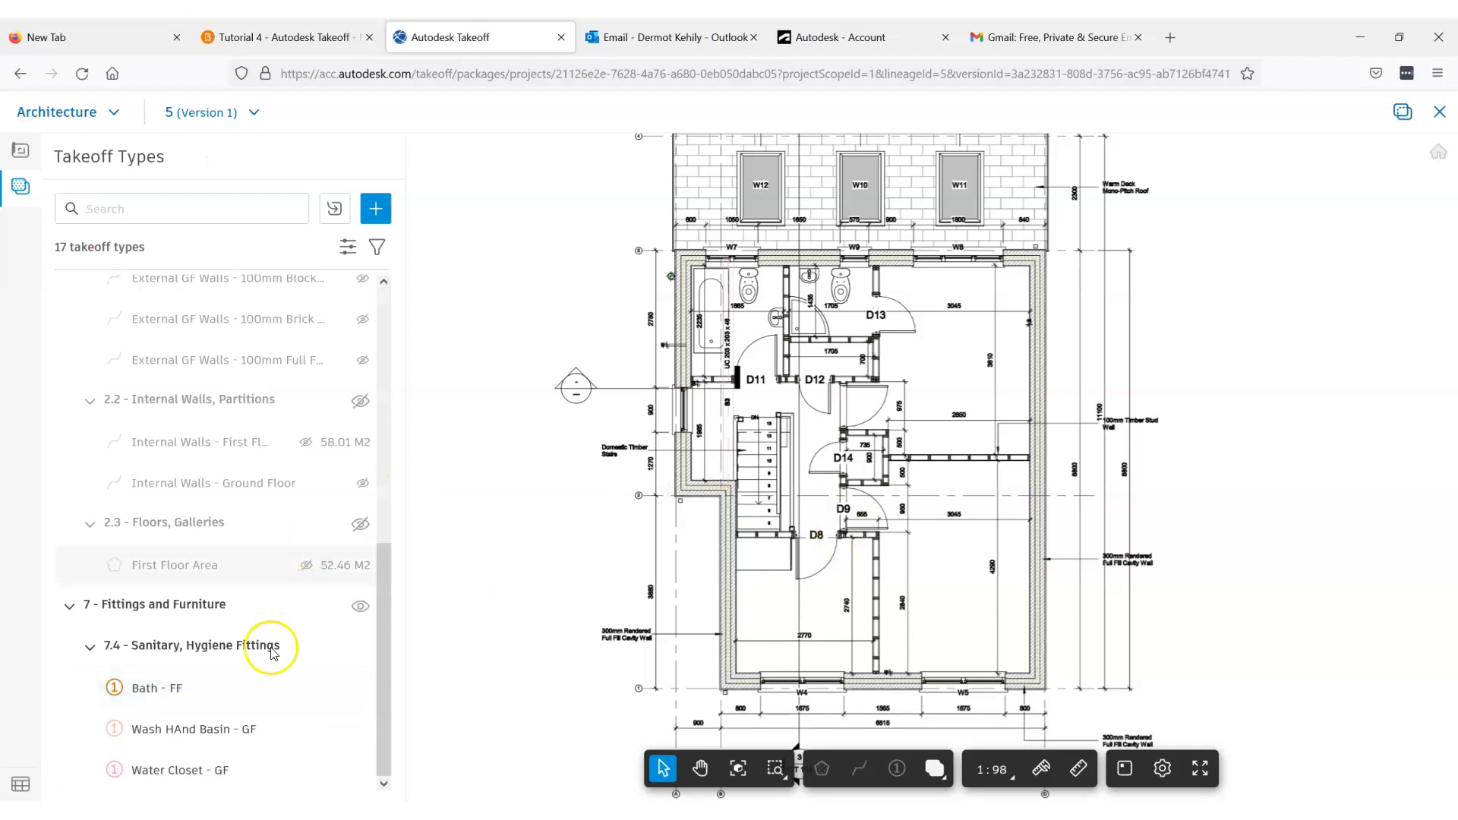
- Create and save a Count takeoff type named WHB - FF, classified under 7.4 - Sanitary, Hygiene Fittings with Count (EA) as output
left_click(379, 209)
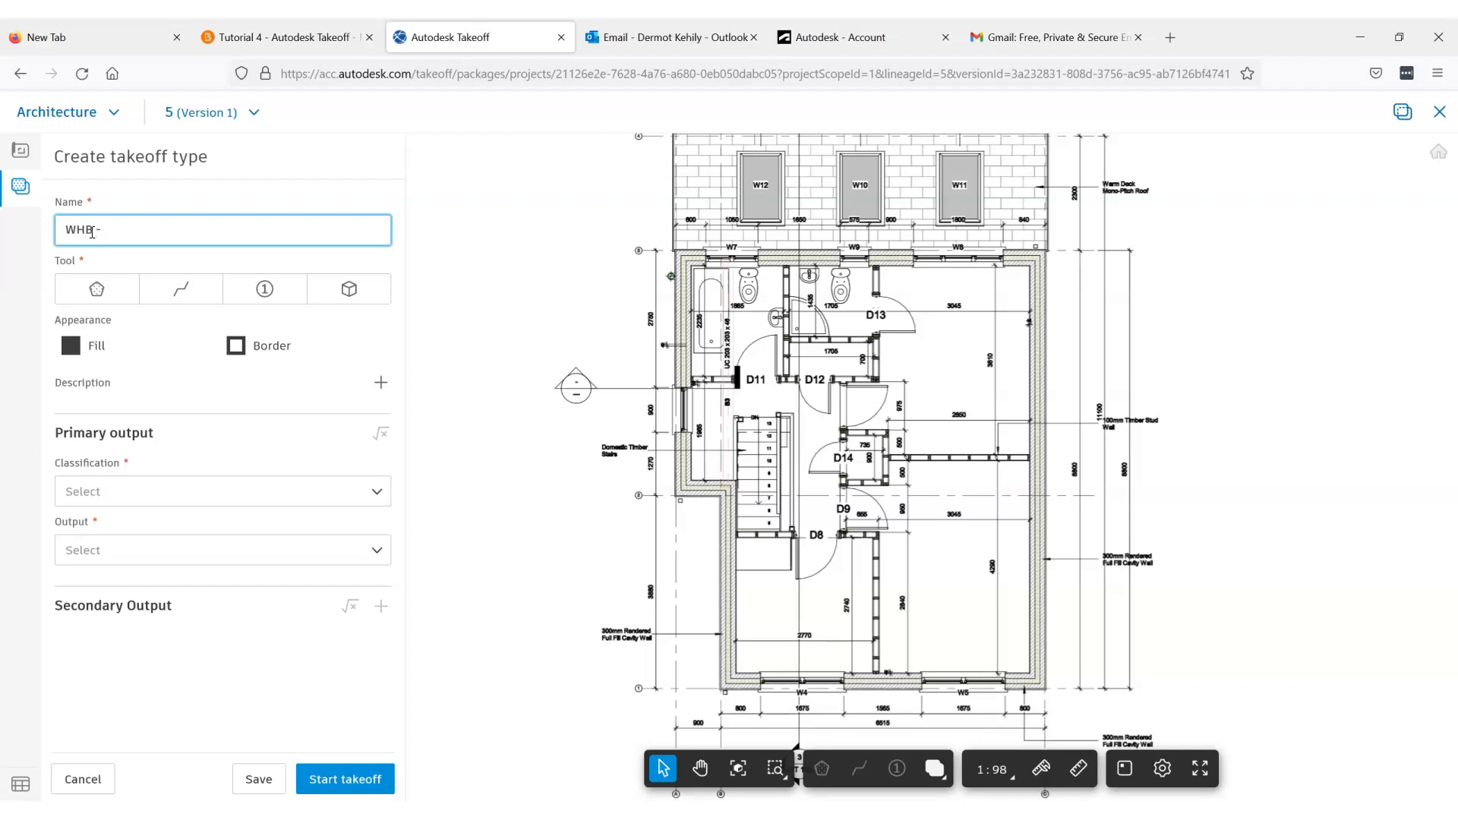
left_click(109, 358)
left_click(81, 493)
left_click(79, 387)
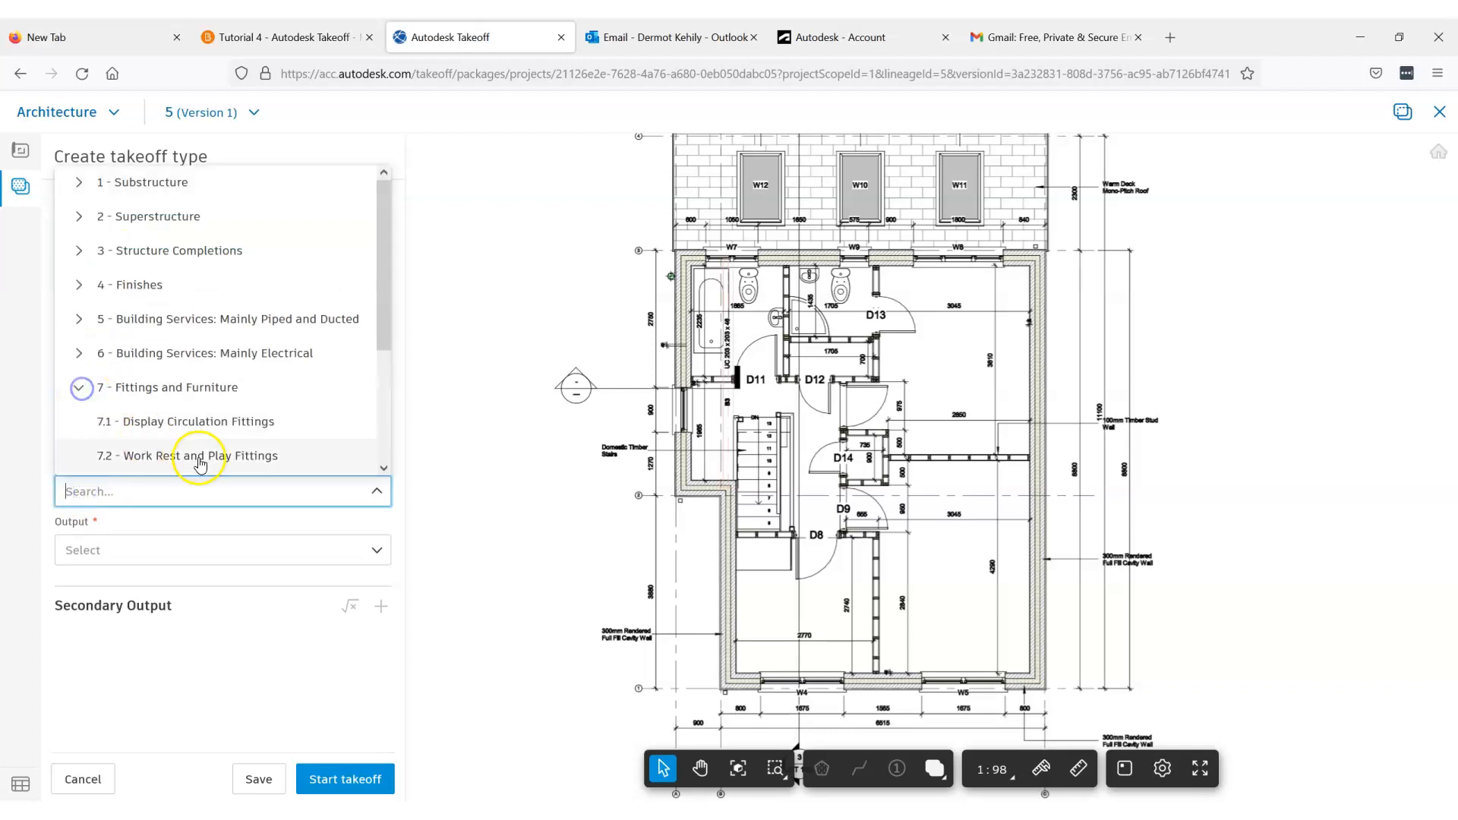
left_click_drag(387, 326, 385, 432)
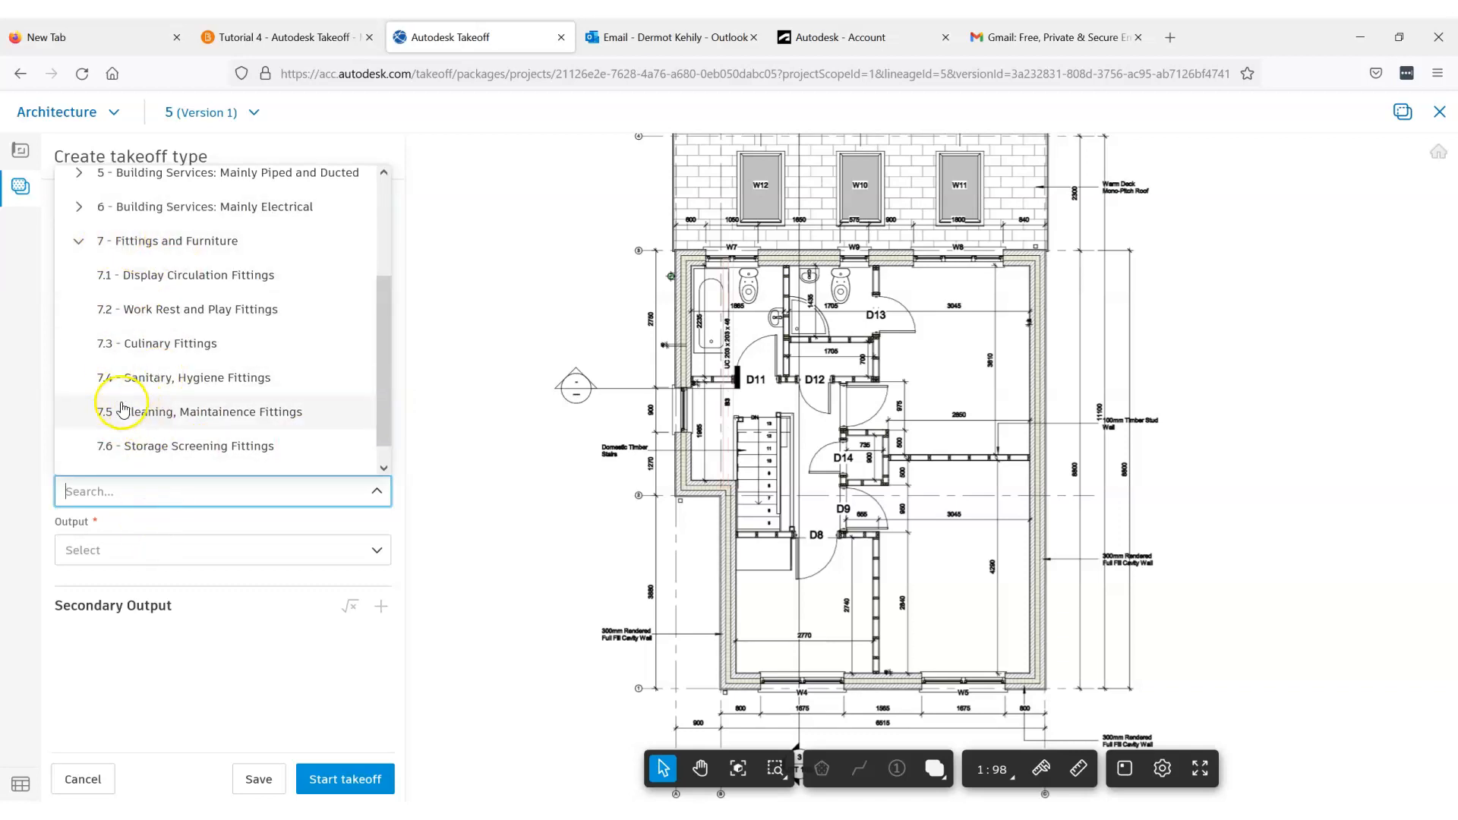
left_click(116, 377)
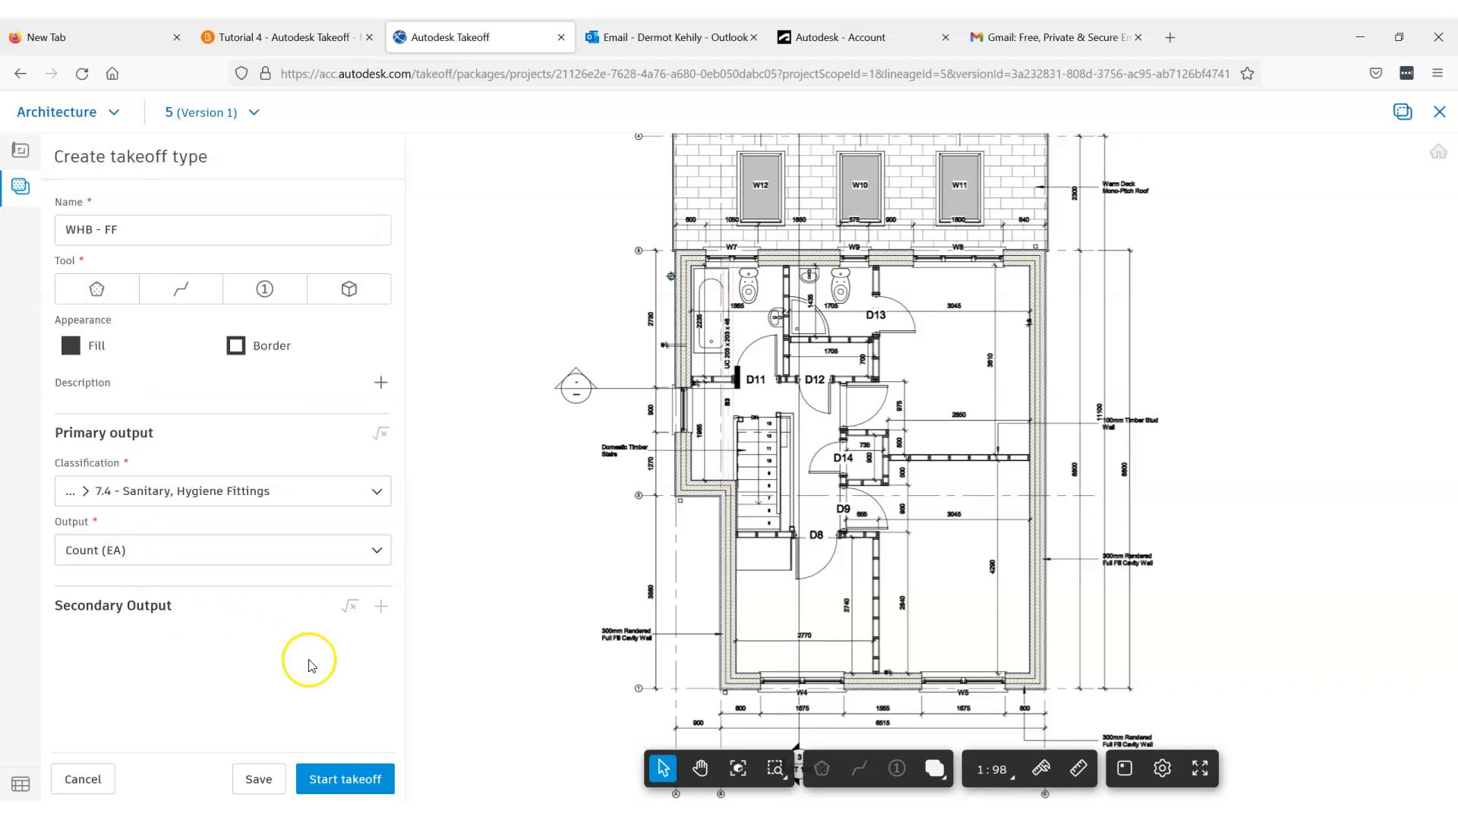
left_click(258, 779)
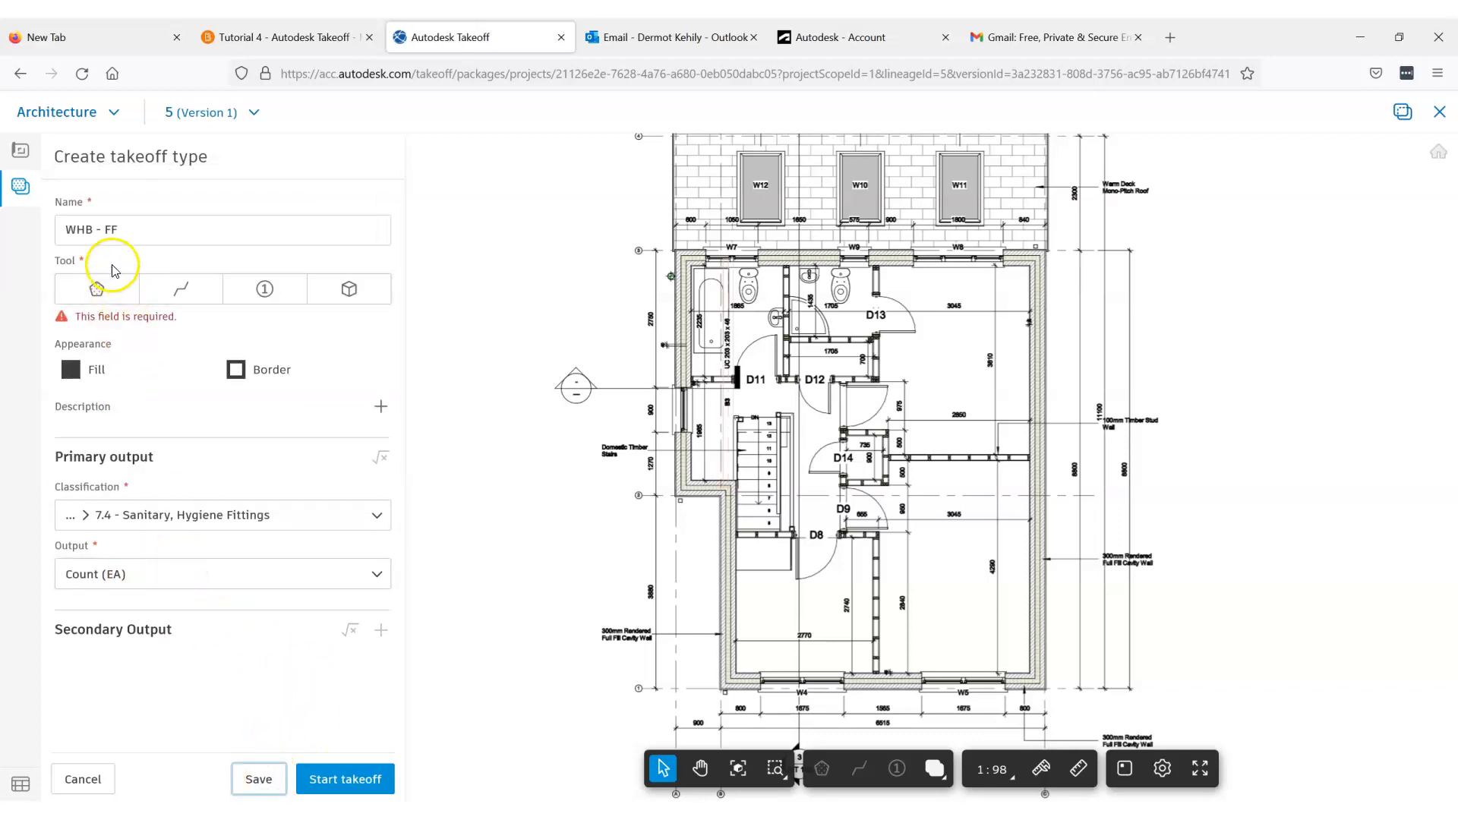
left_click(271, 288)
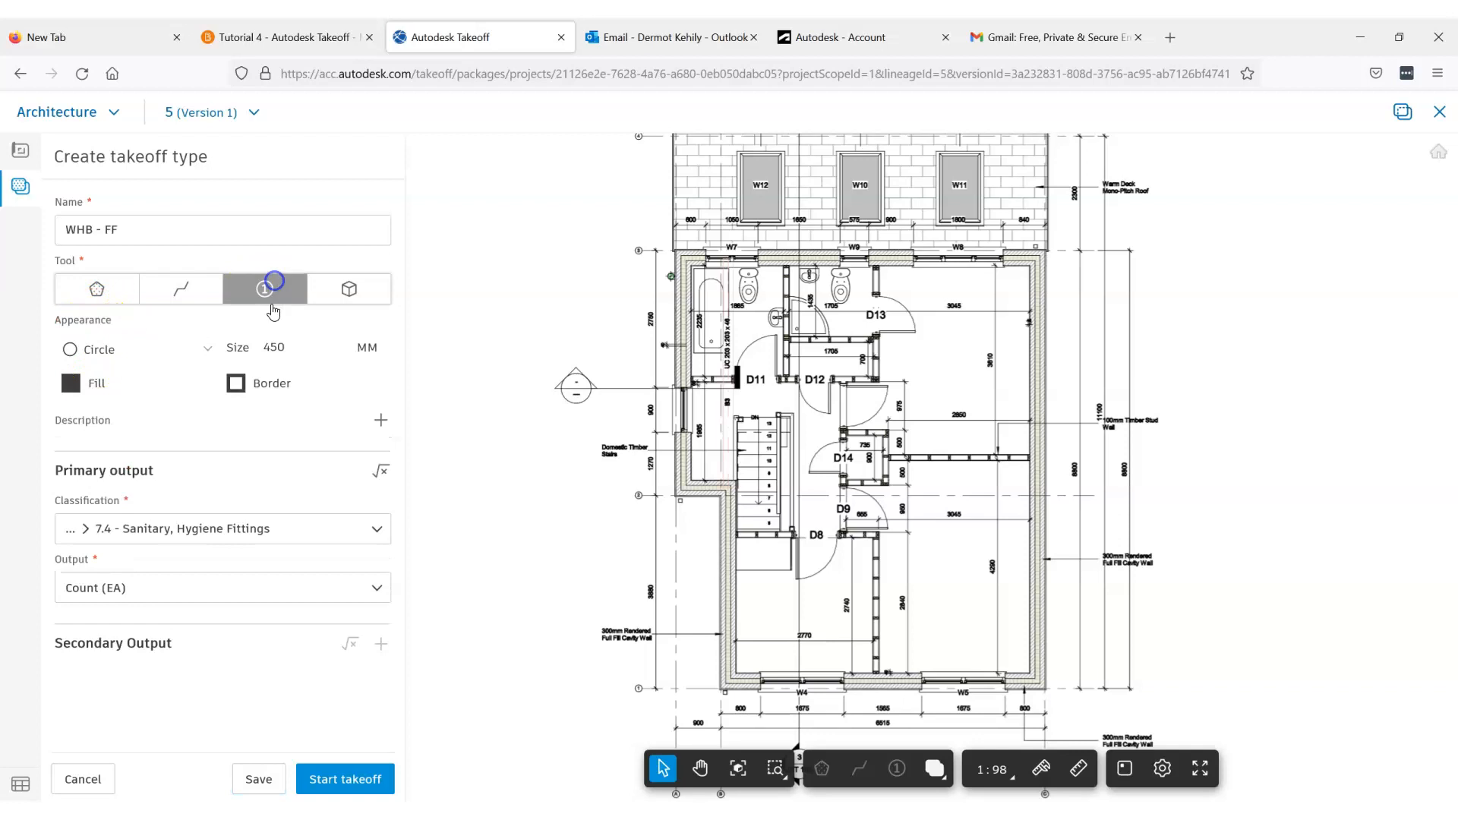
left_click(255, 775)
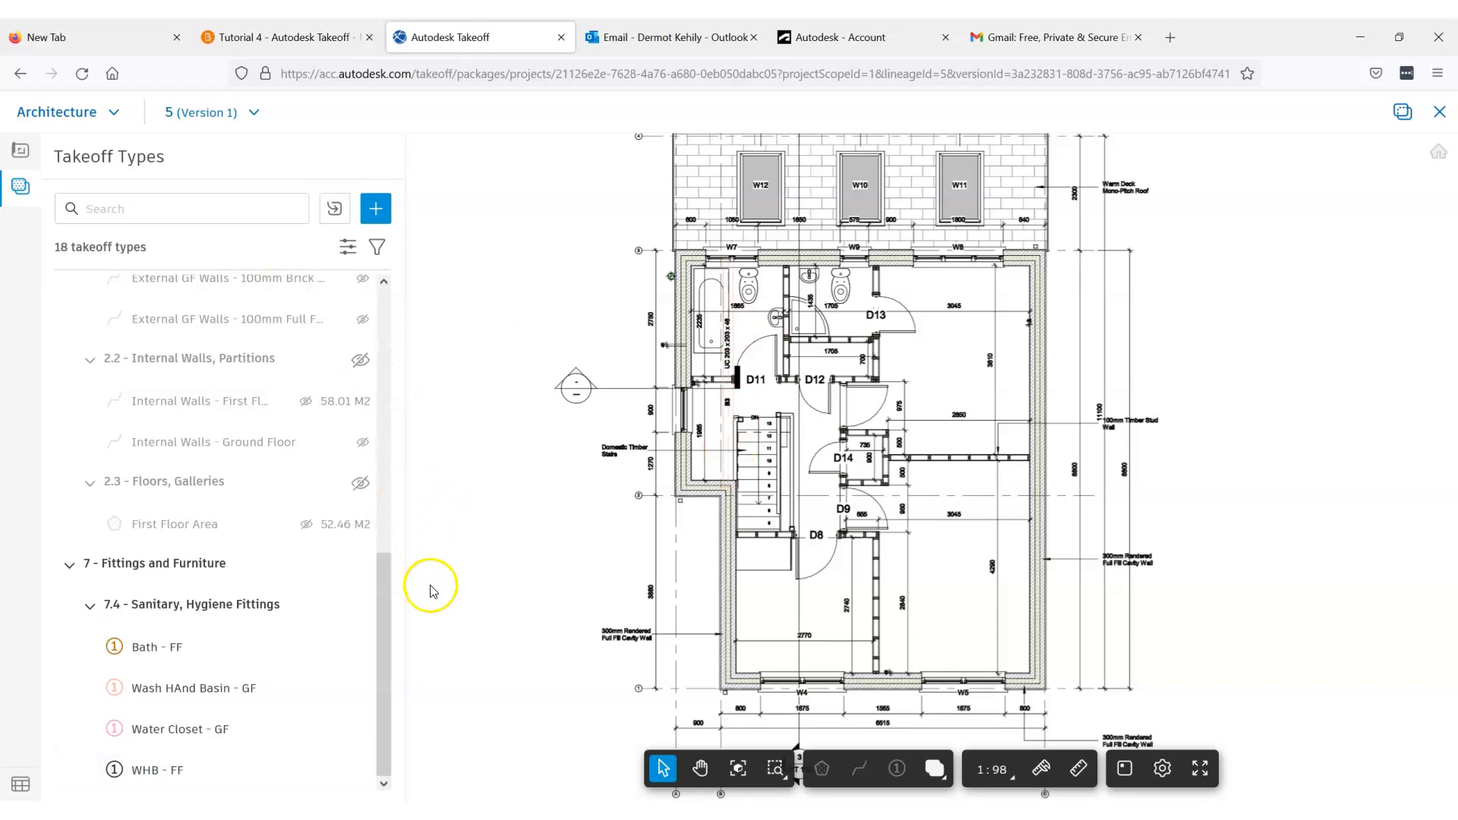
- Create and save a green Count takeoff type named Water Closet - FF under 7.4 - Sanitary, Hygiene Fittings with Count (EA) as output
mouse_move(329, 752)
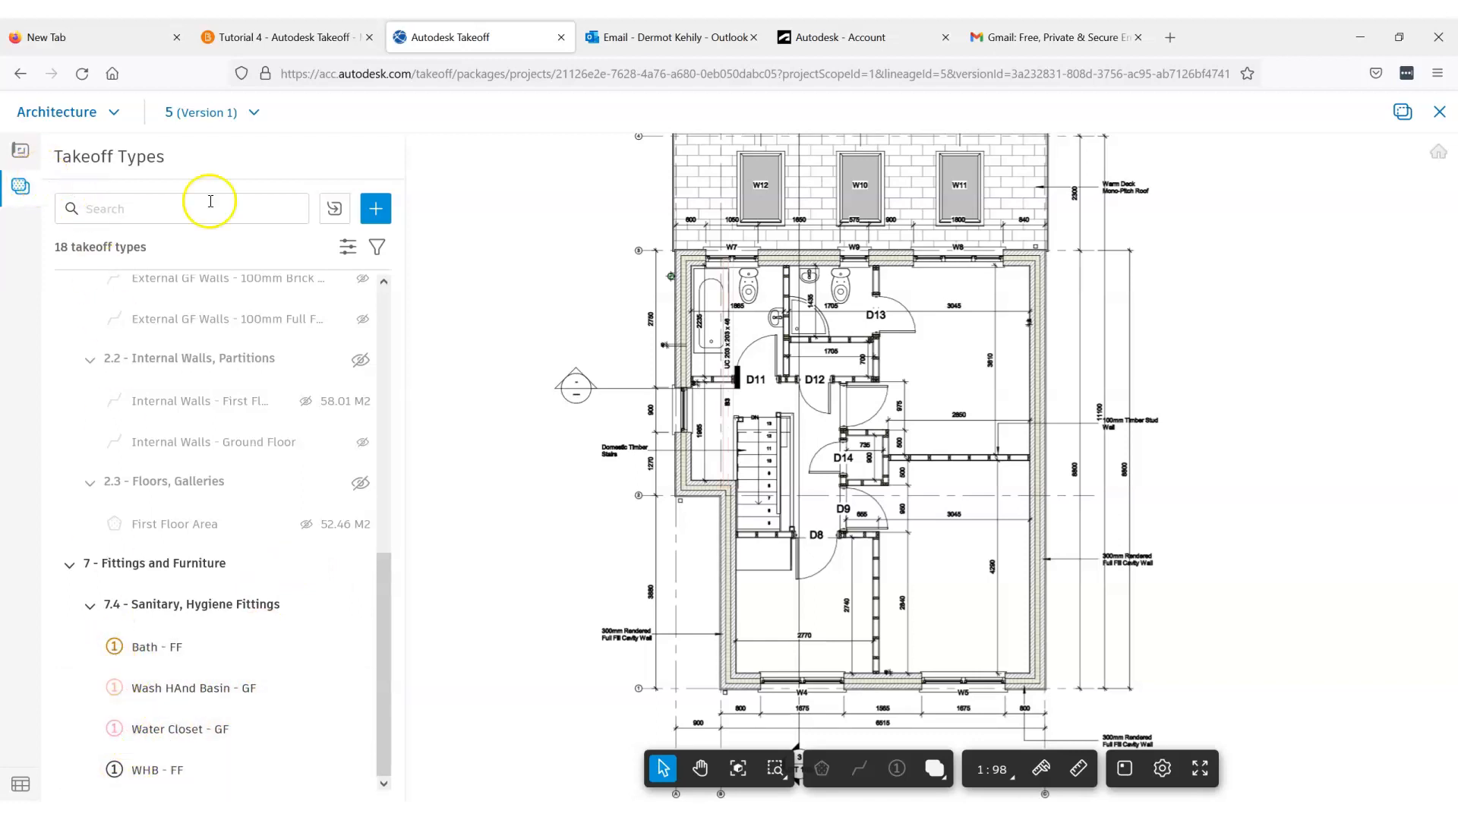
left_click(376, 208)
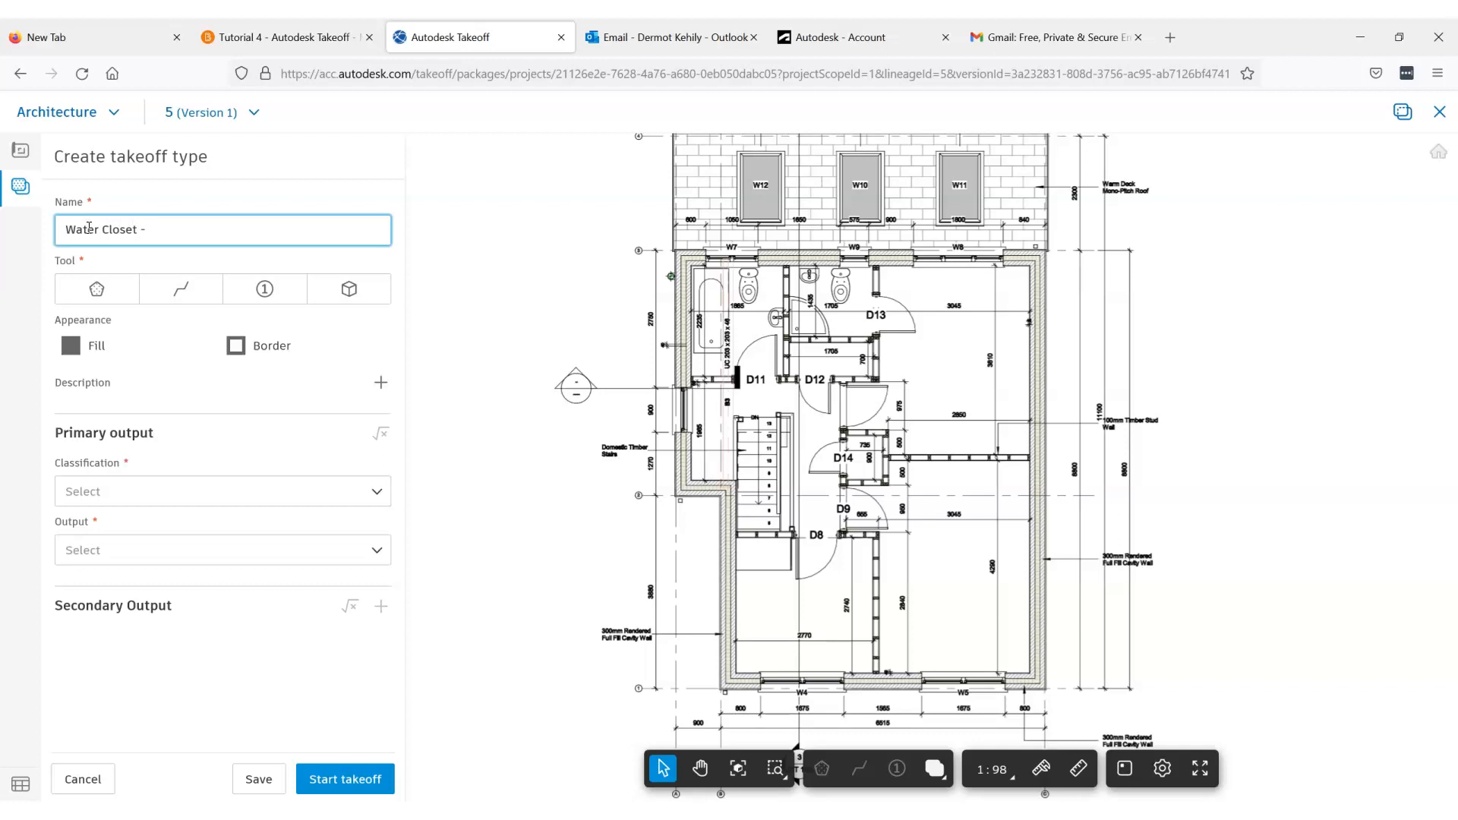
left_click(70, 346)
left_click(135, 425)
left_click(94, 494)
left_click(78, 386)
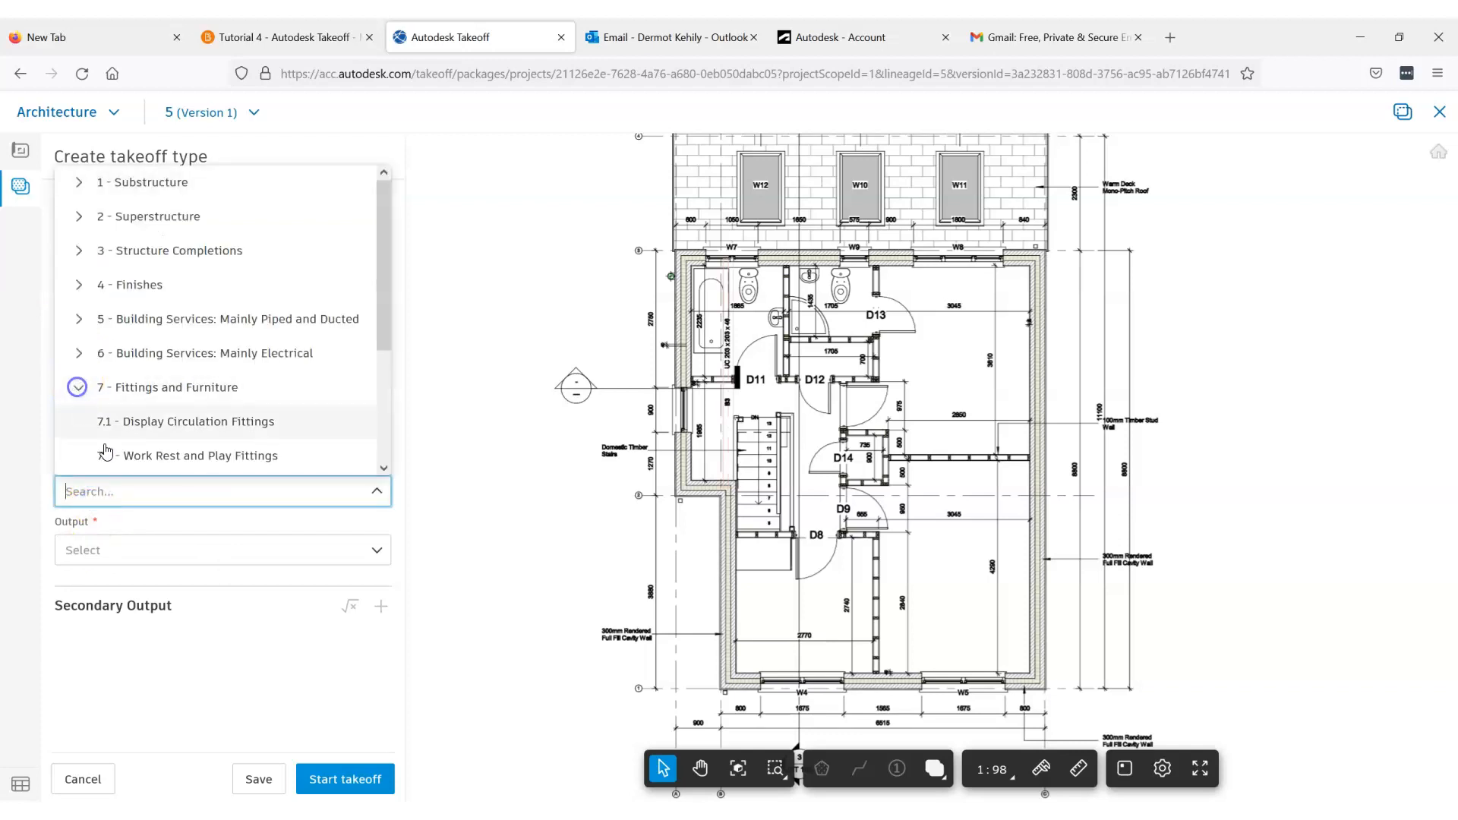
left_click(383, 338)
scroll(384, 338, "down", 2)
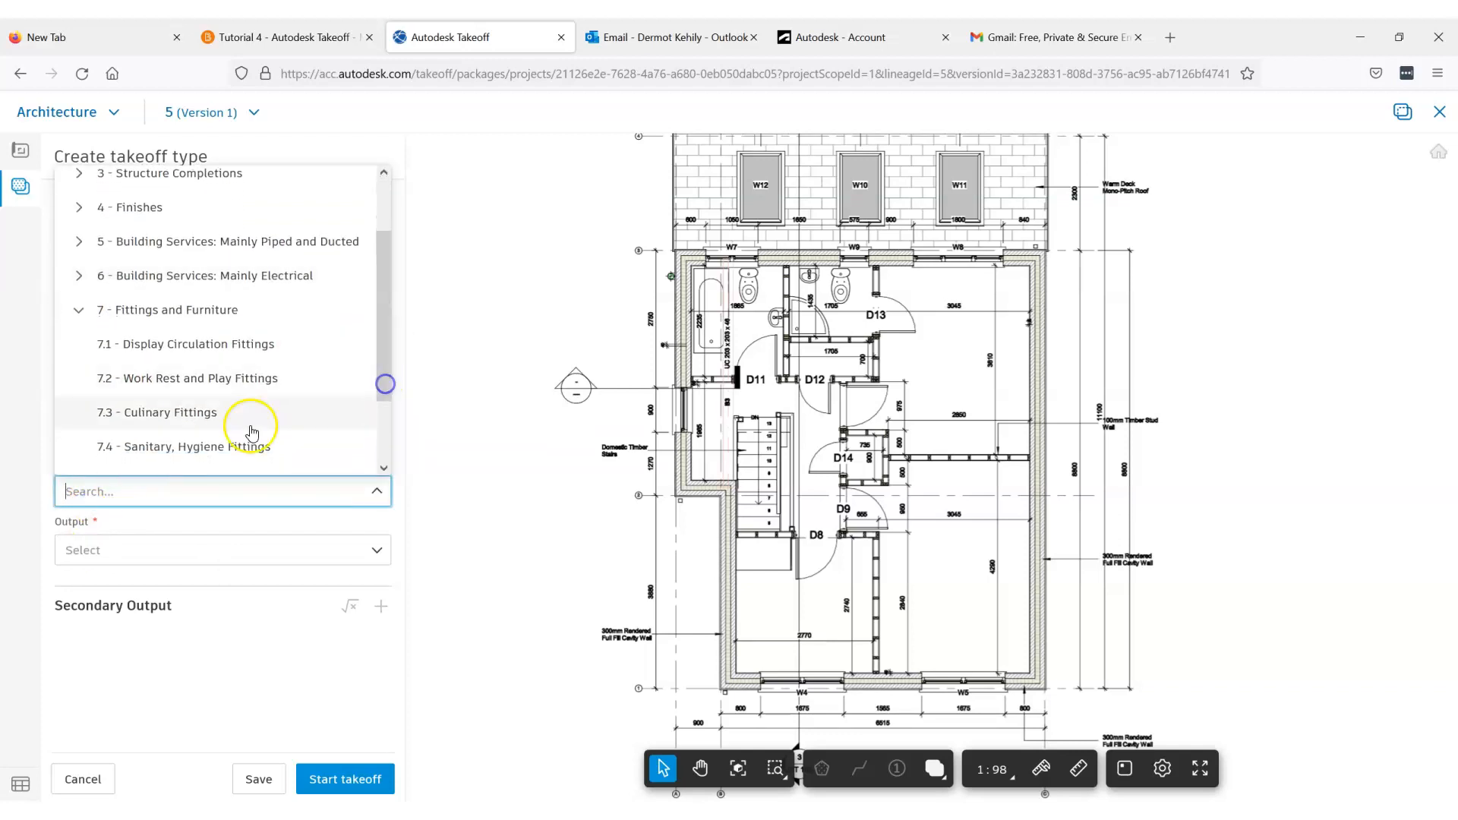
left_click(185, 447)
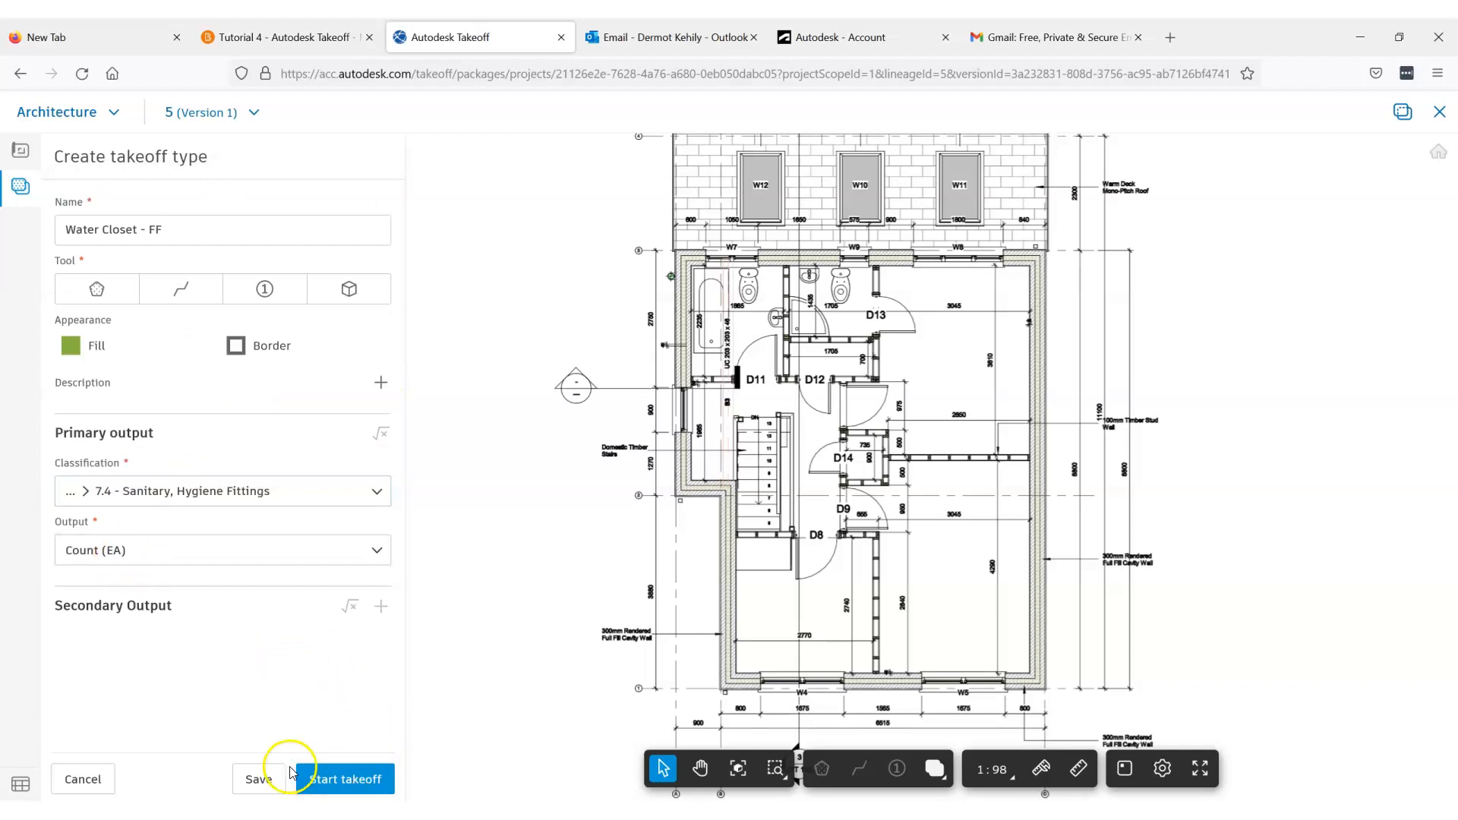
left_click(262, 779)
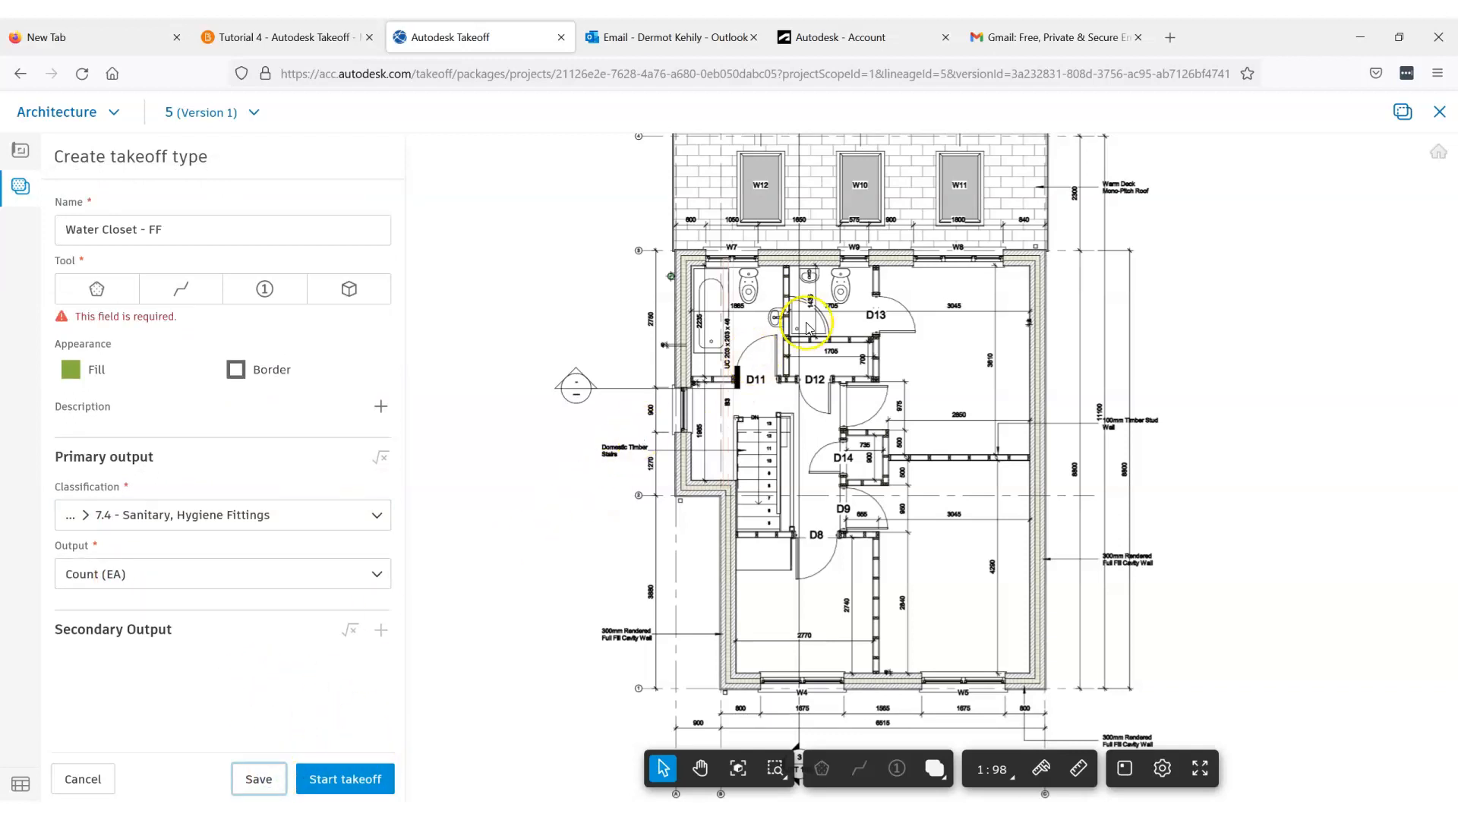
left_click(265, 288)
left_click(256, 790)
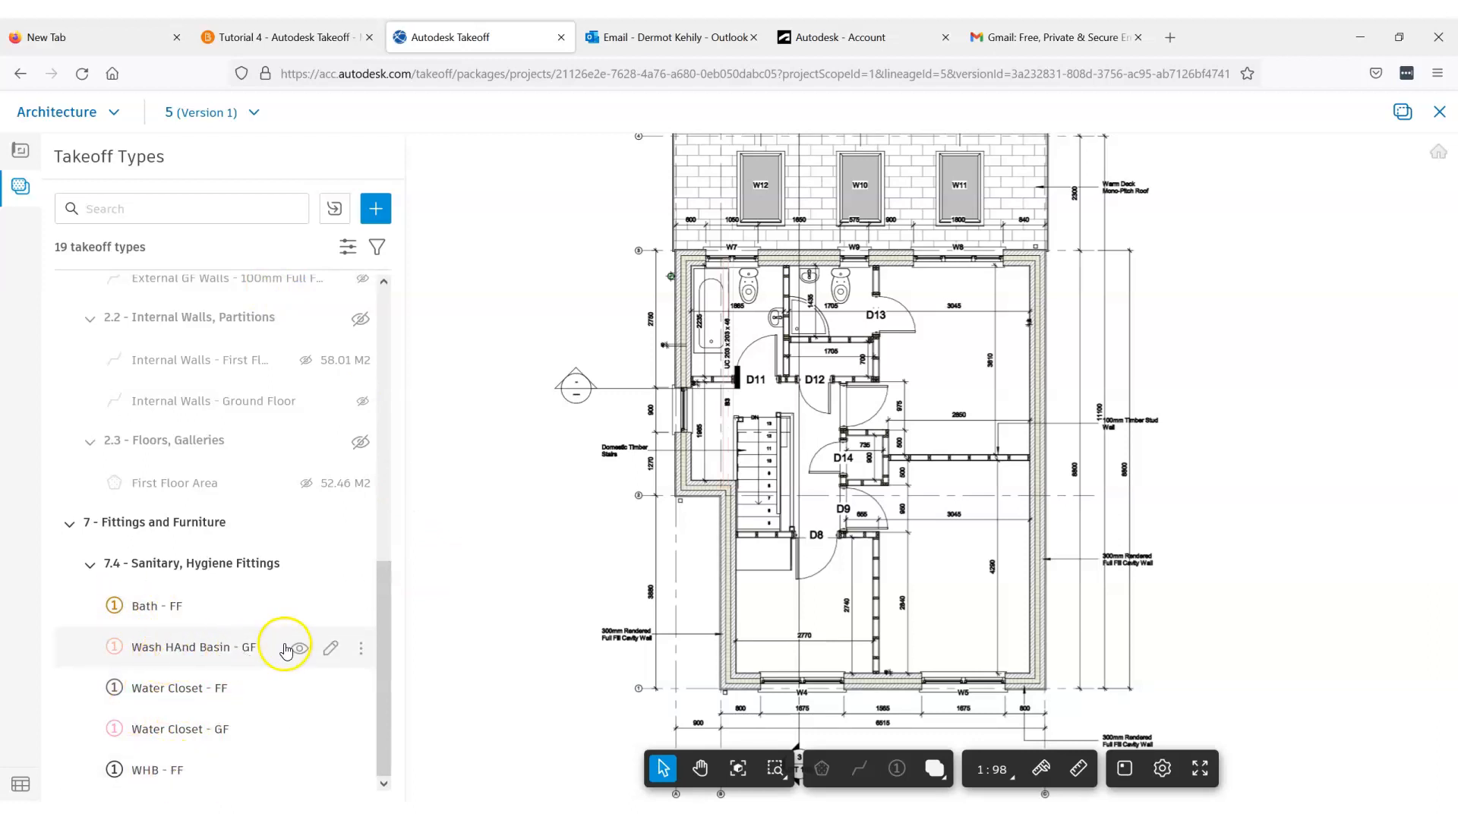
- Correct the ground floor basin takeoff type's name to Wash Hand Basin - GF and save it
left_click(331, 650)
double_click(117, 229)
type("Hand")
left_click(360, 779)
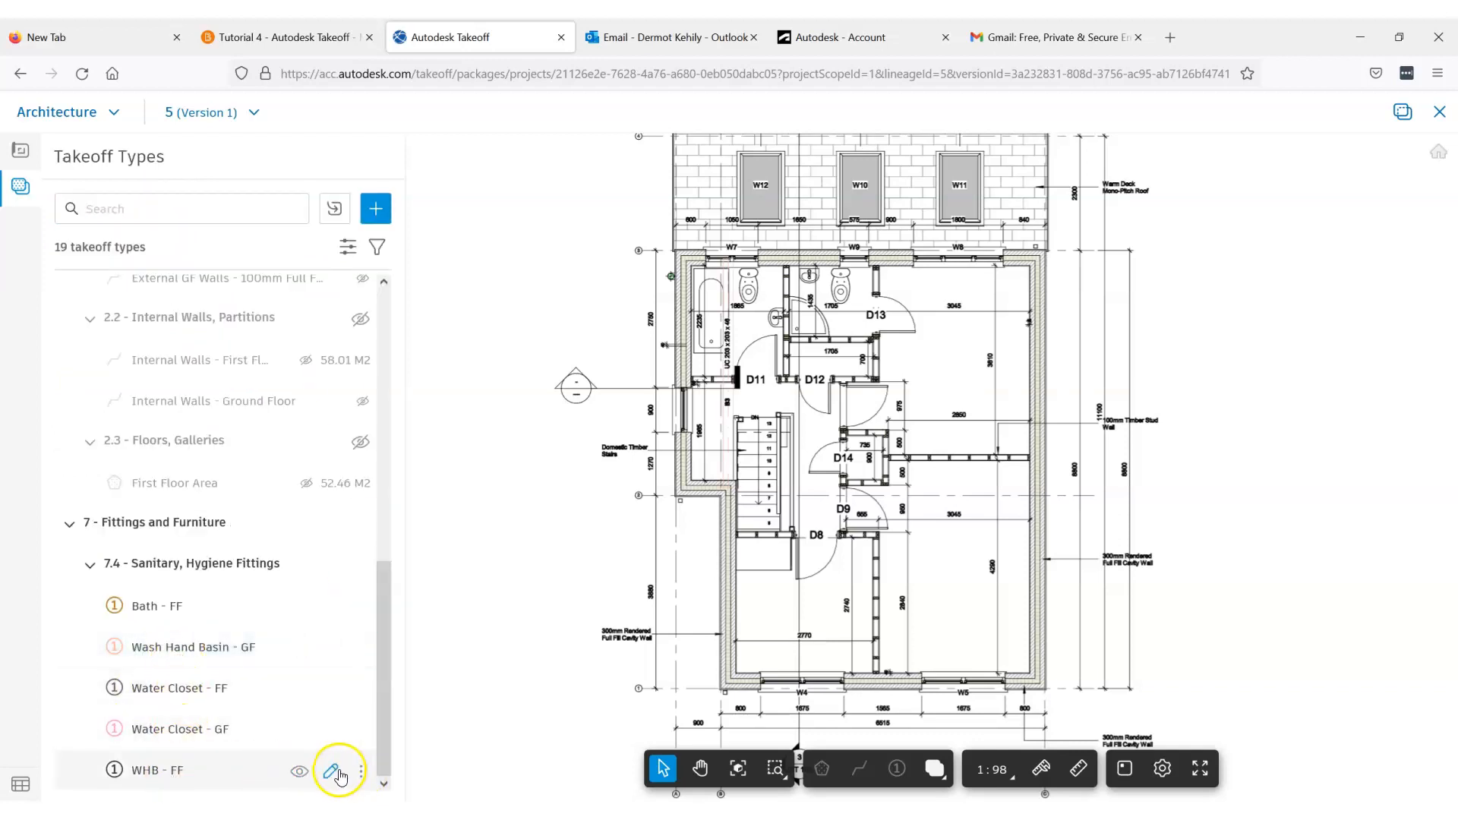
- Rename the WHB - FF takeoff type as Wash Hand Basin - FF and save it
left_click(333, 773)
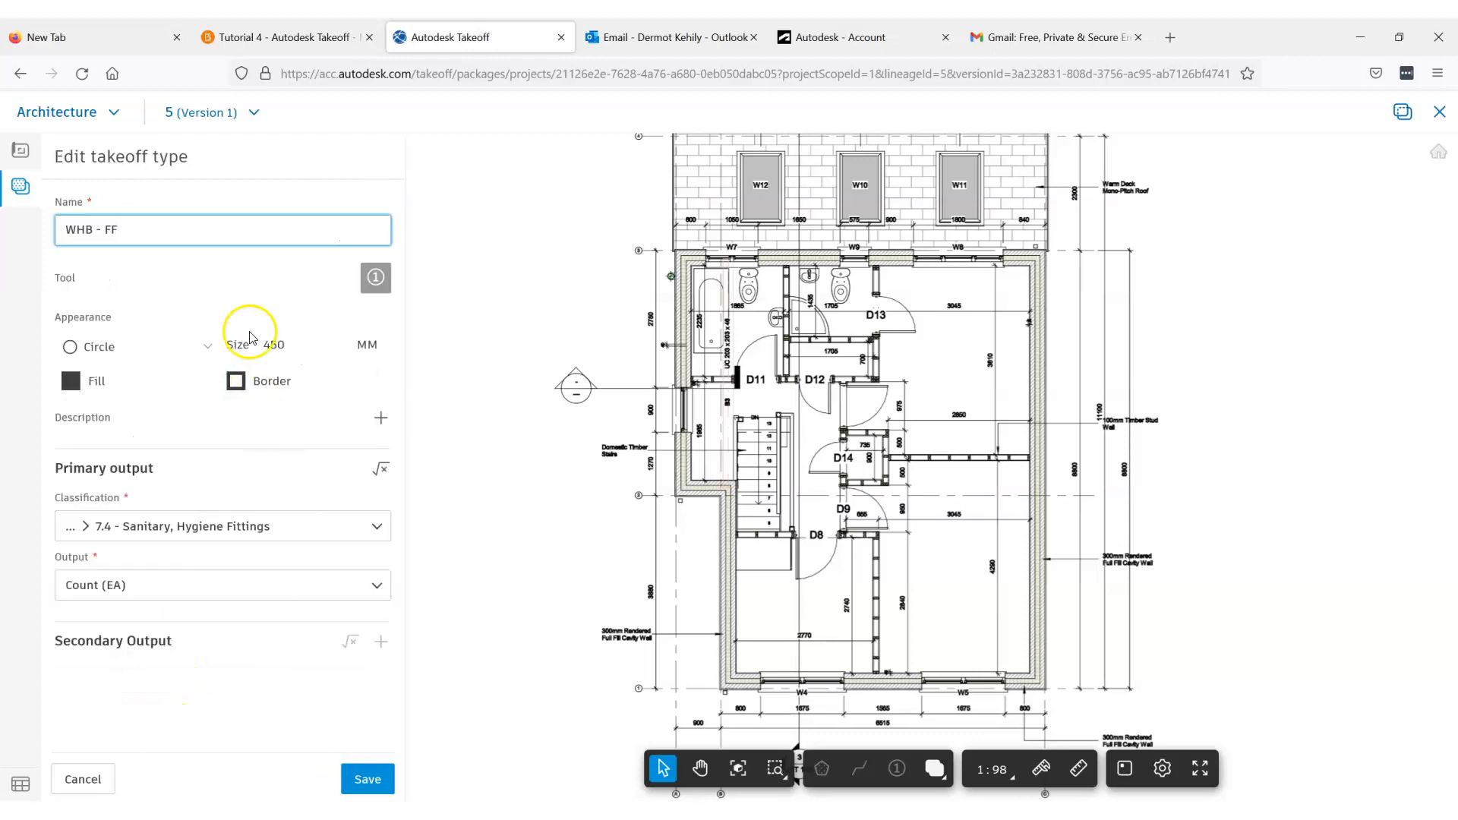
left_click_drag(92, 229, 75, 230)
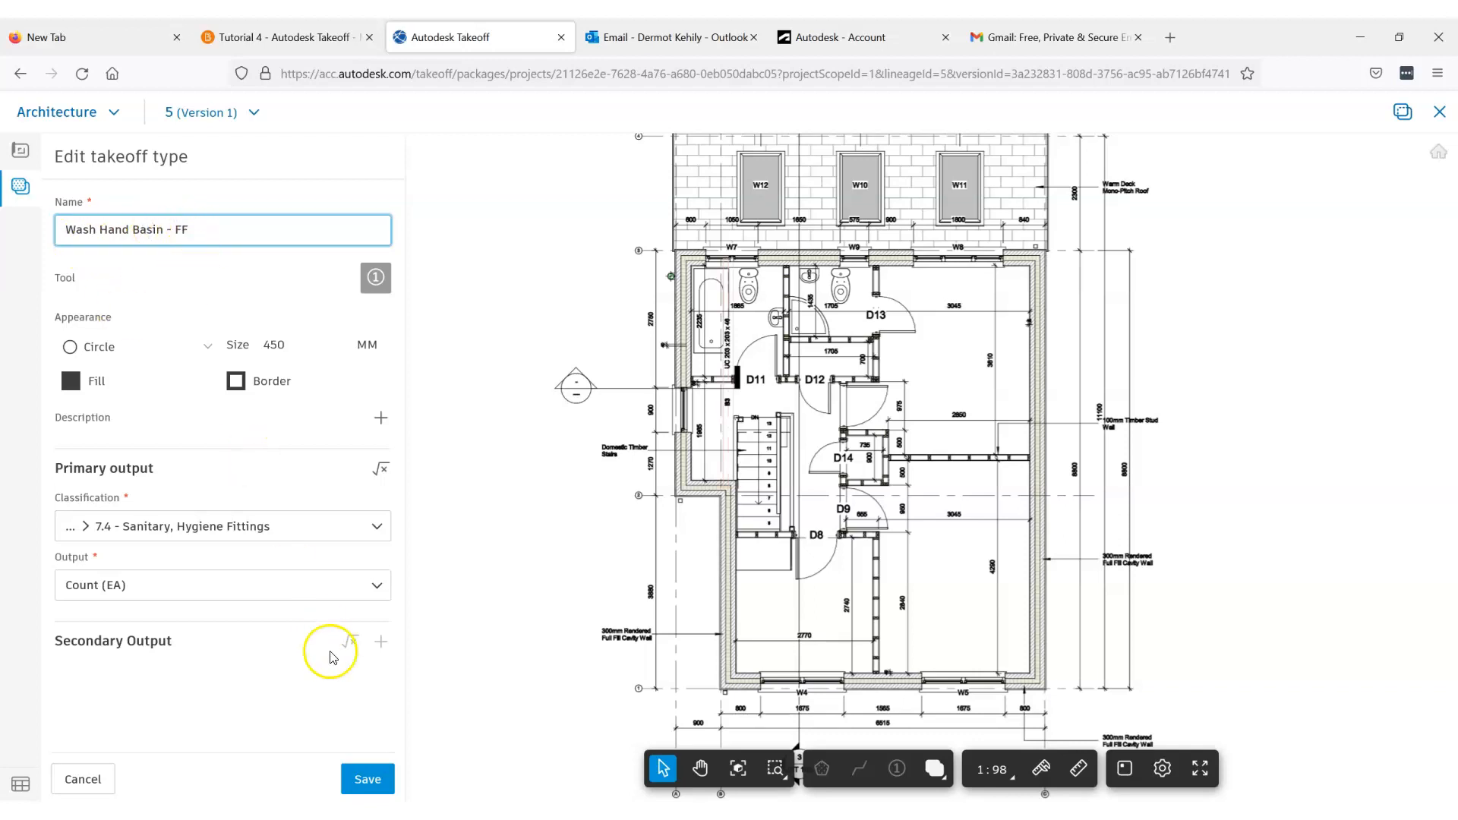
left_click(368, 778)
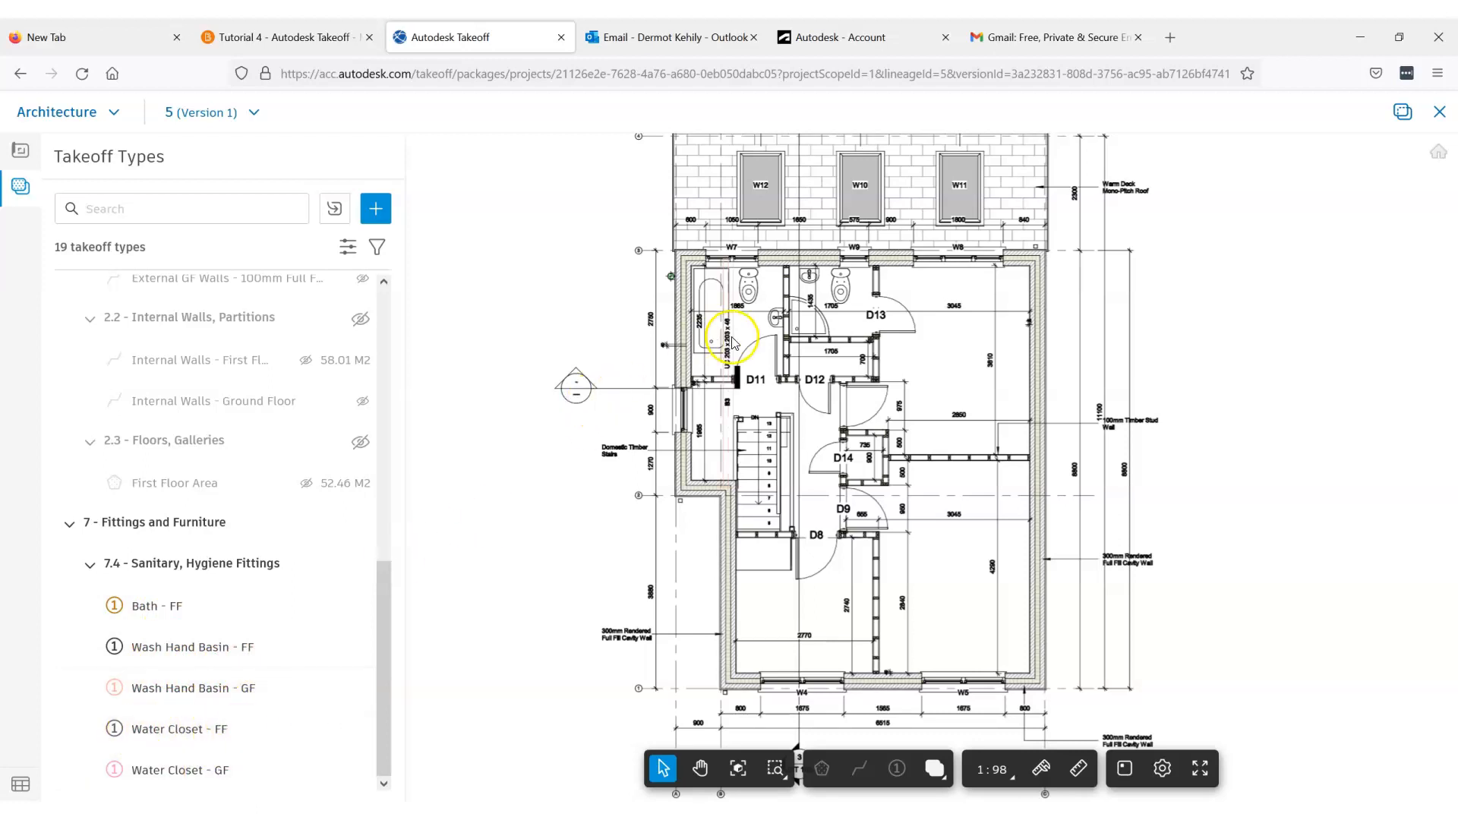
- Create and save an orange Count takeoff type named Shower - FF under 7.4 - Sanitary, Hygiene Fittings with Count (EA) as output
scroll(841, 332, "up", 5)
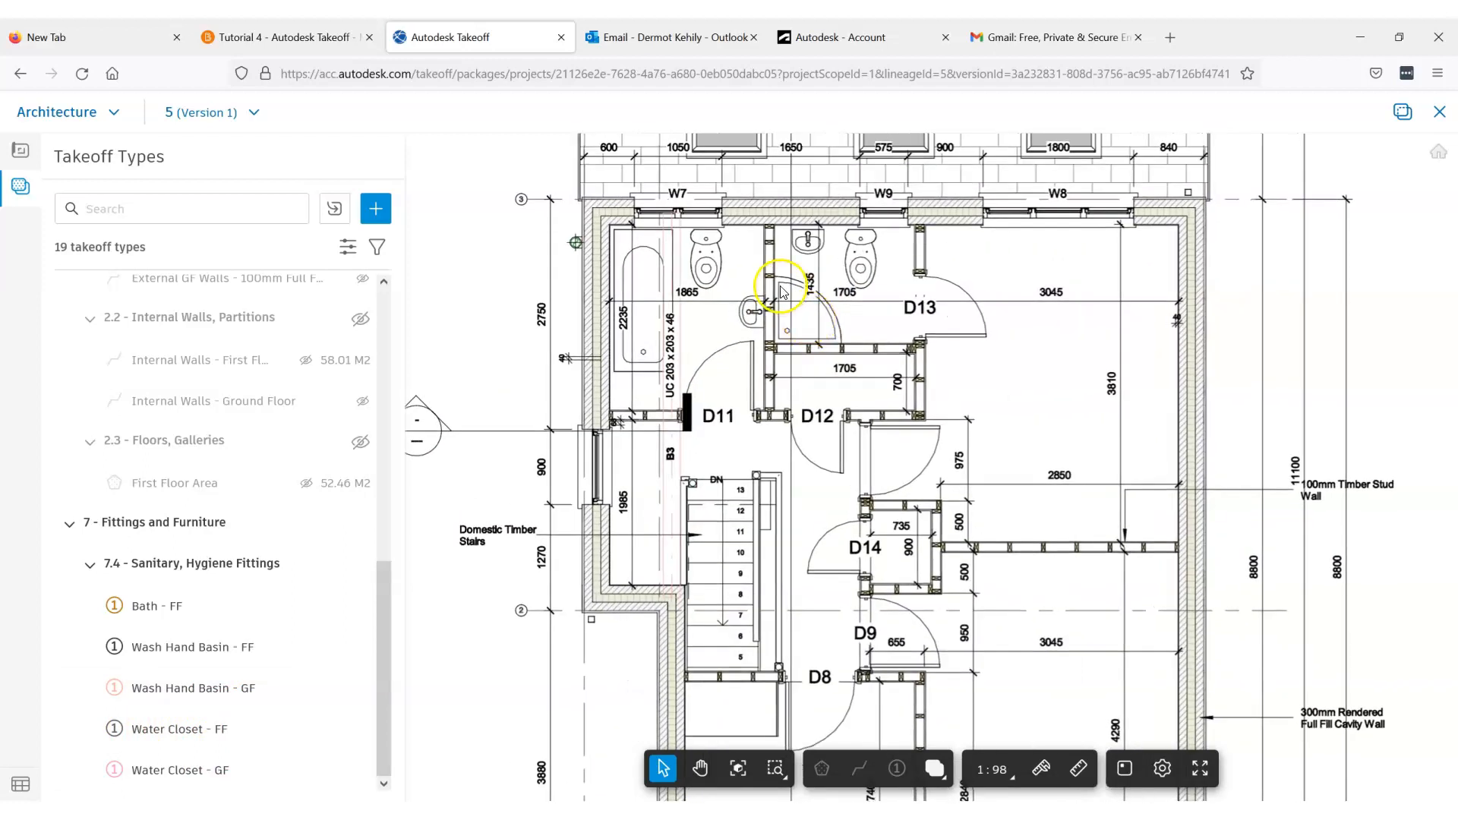
scroll(417, 348, "down", 2)
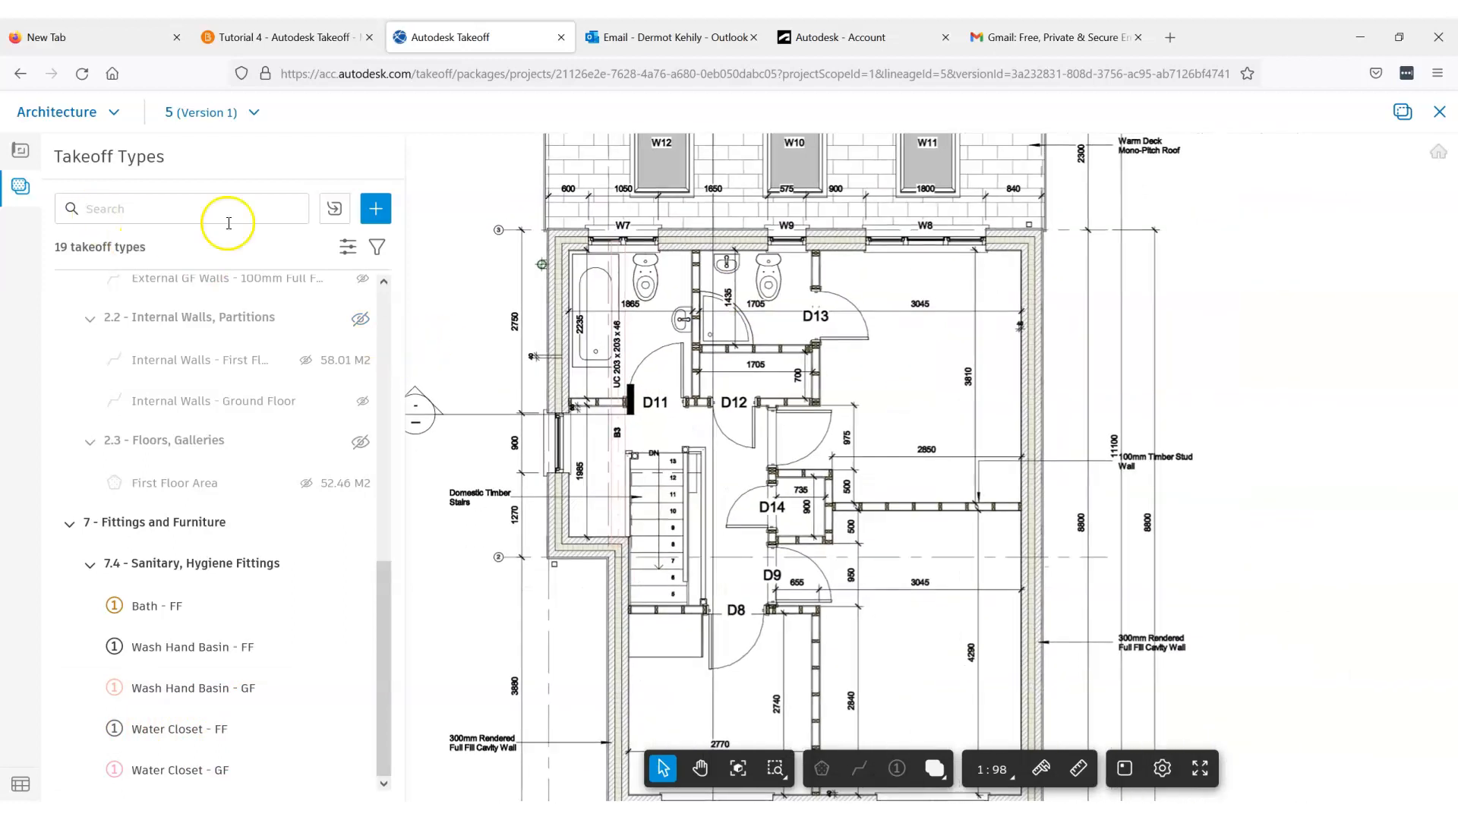
left_click(375, 208)
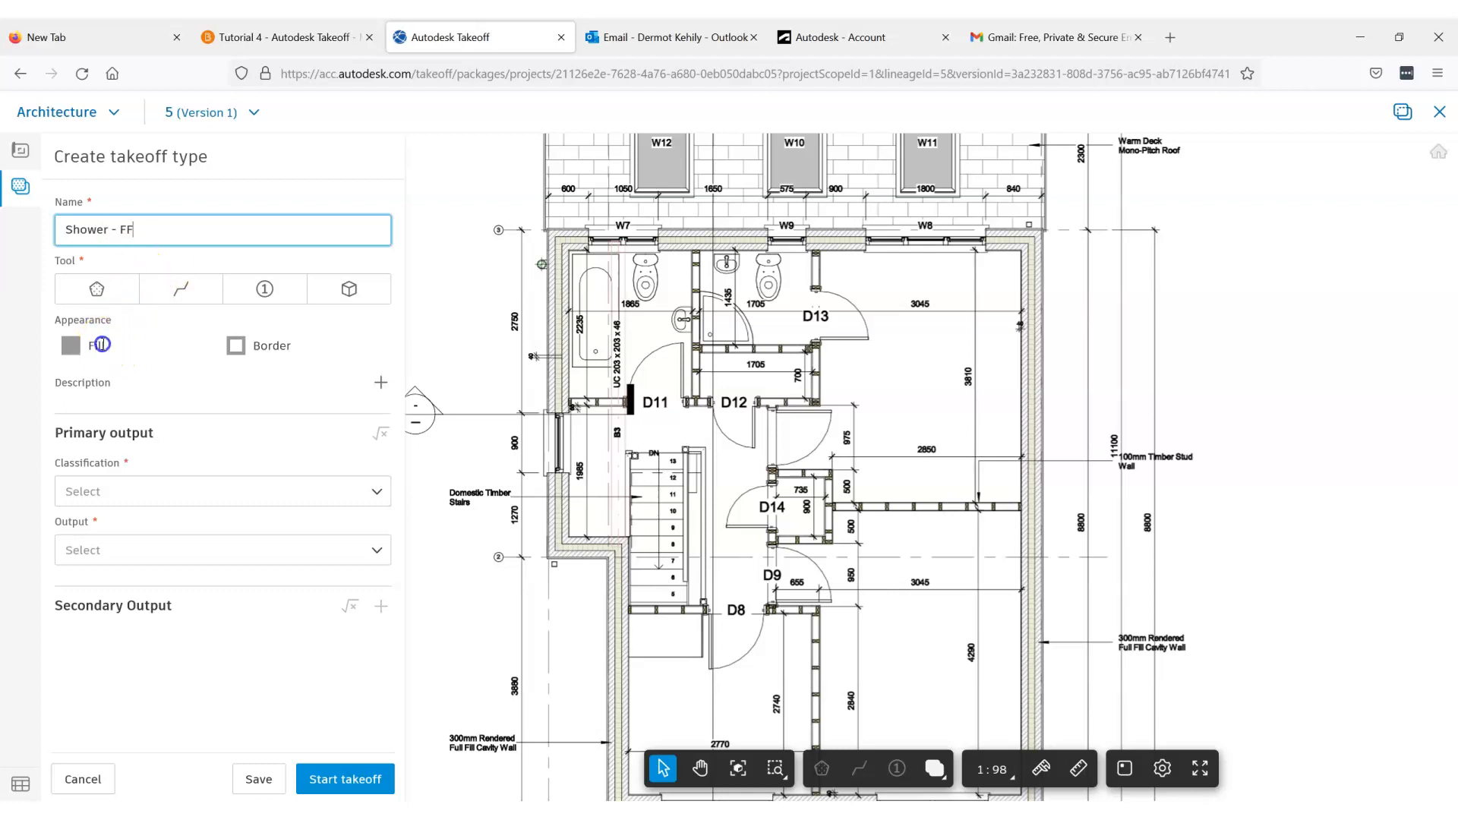
left_click(76, 346)
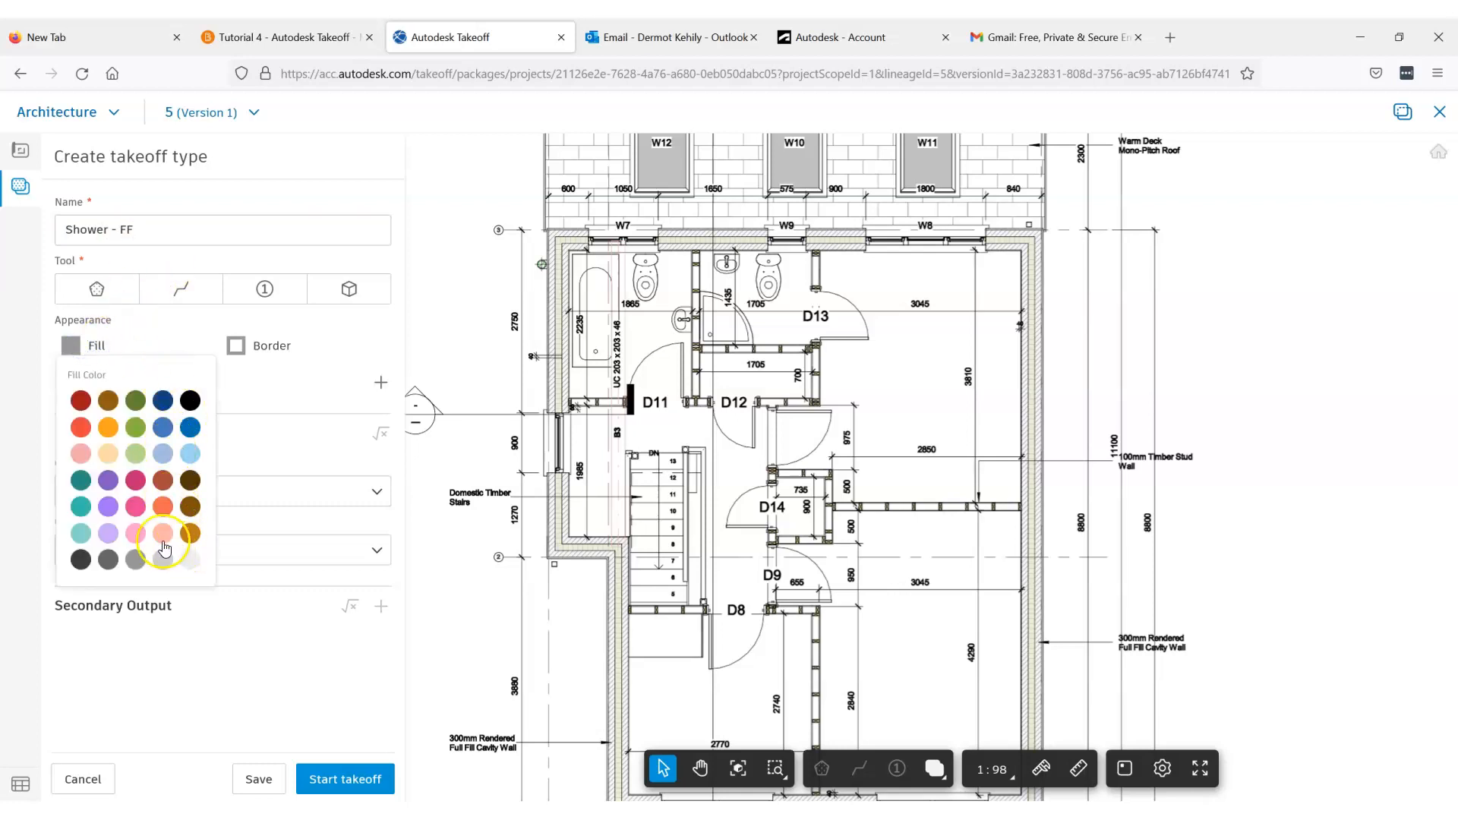
left_click(163, 509)
left_click(263, 288)
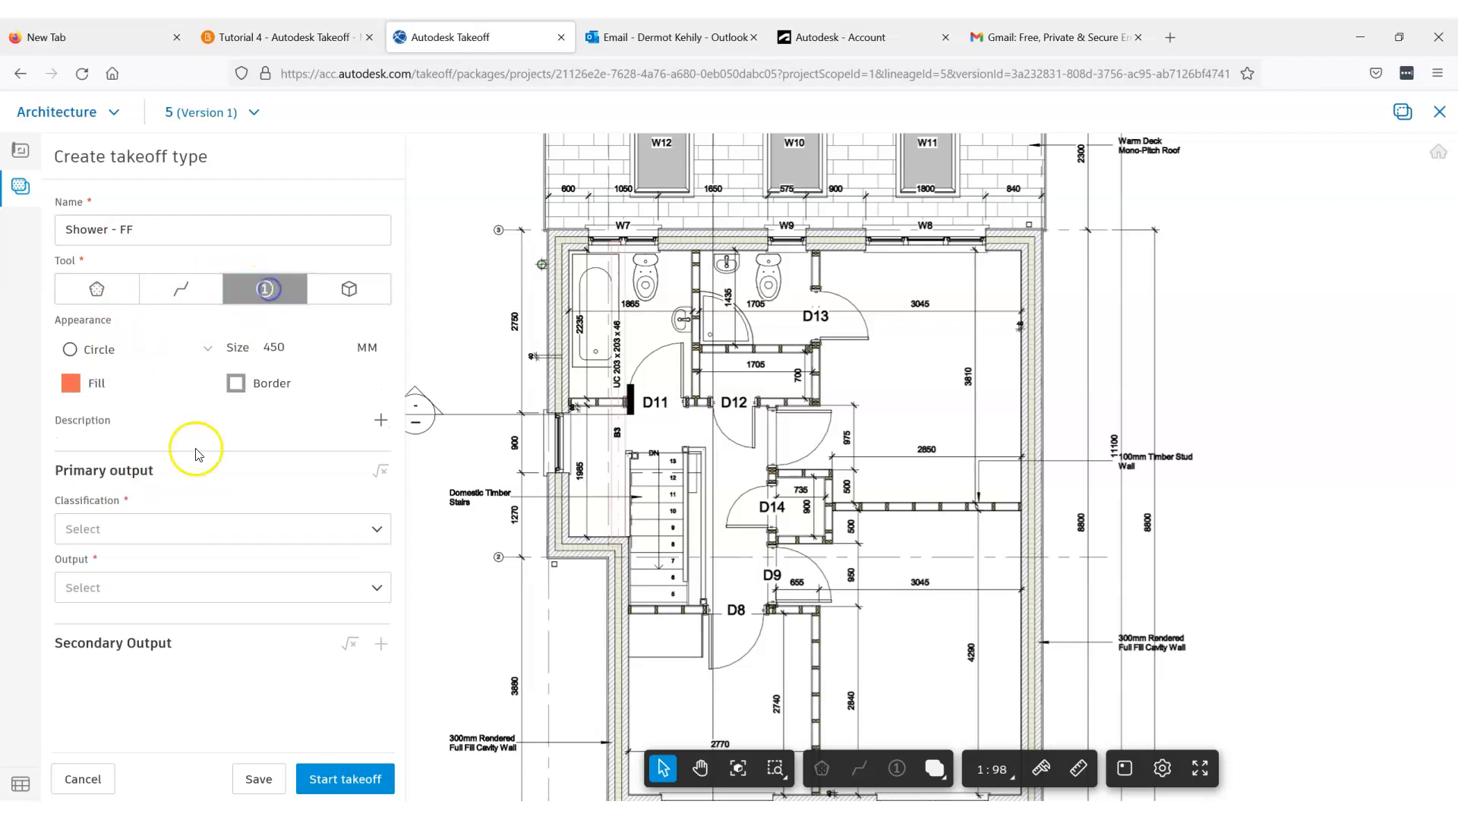
left_click(183, 531)
left_click(78, 425)
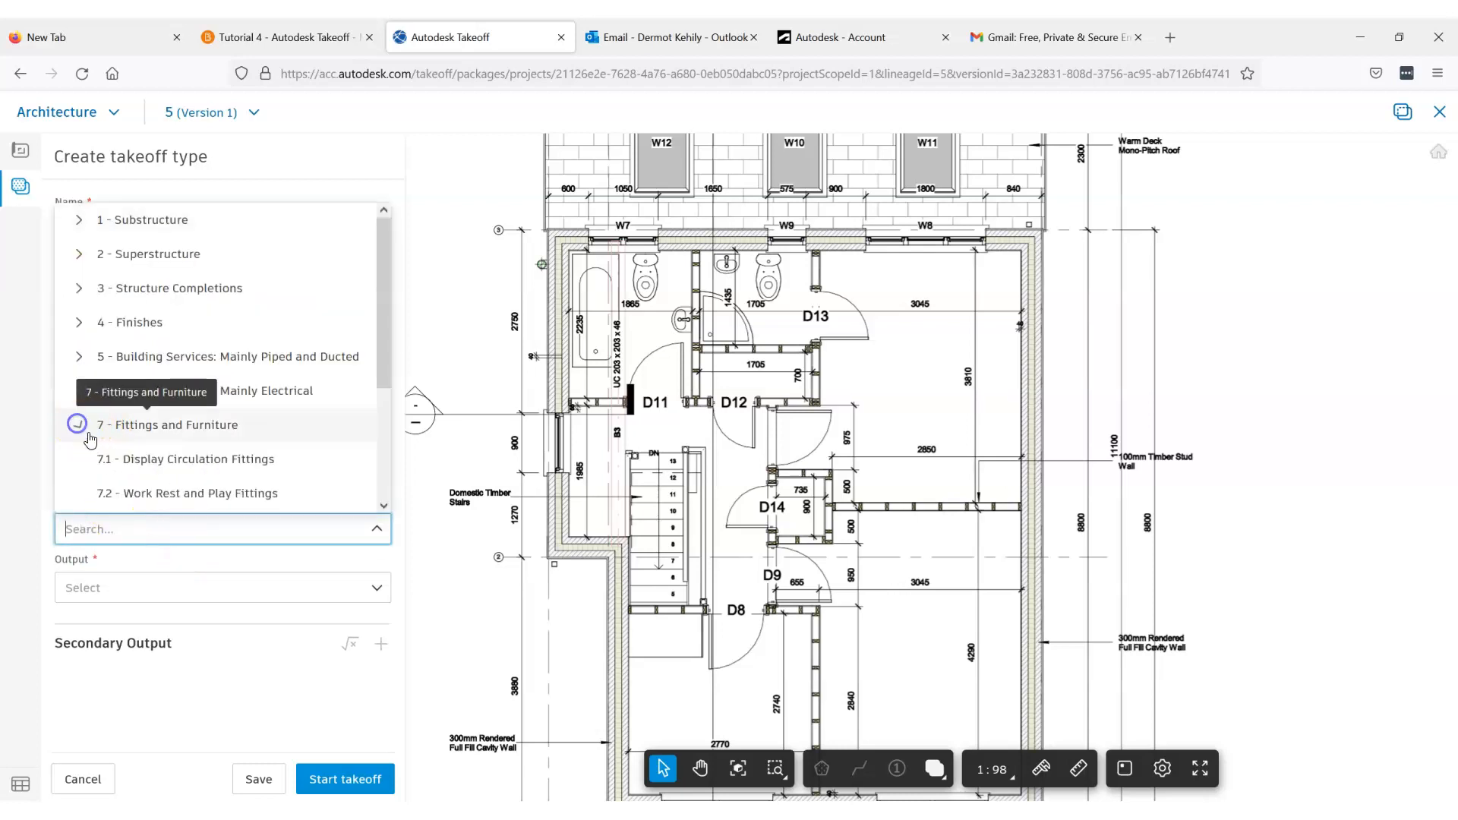
left_click_drag(383, 368, 386, 467)
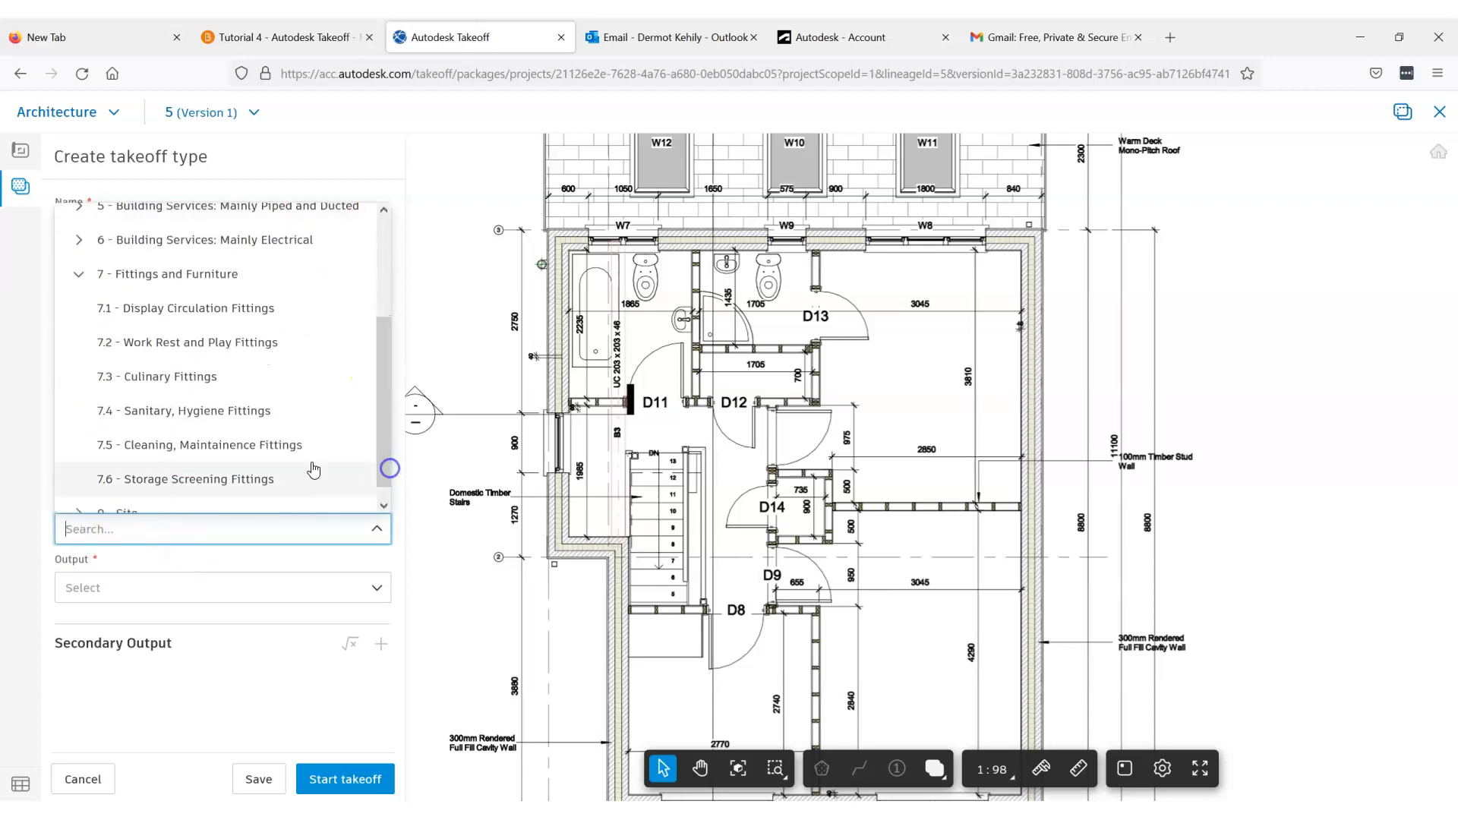
left_click(145, 414)
left_click(146, 586)
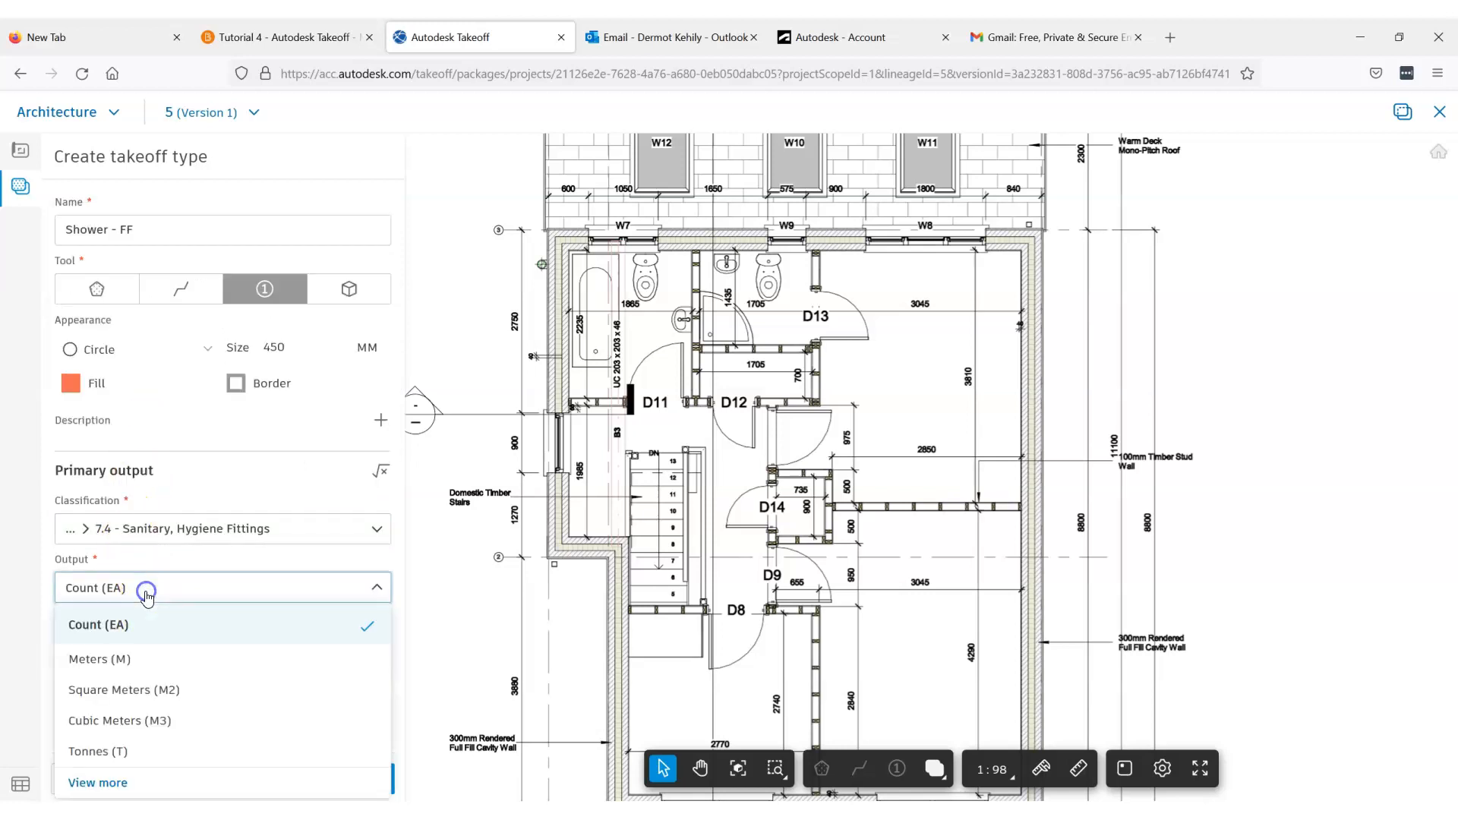
left_click(140, 623)
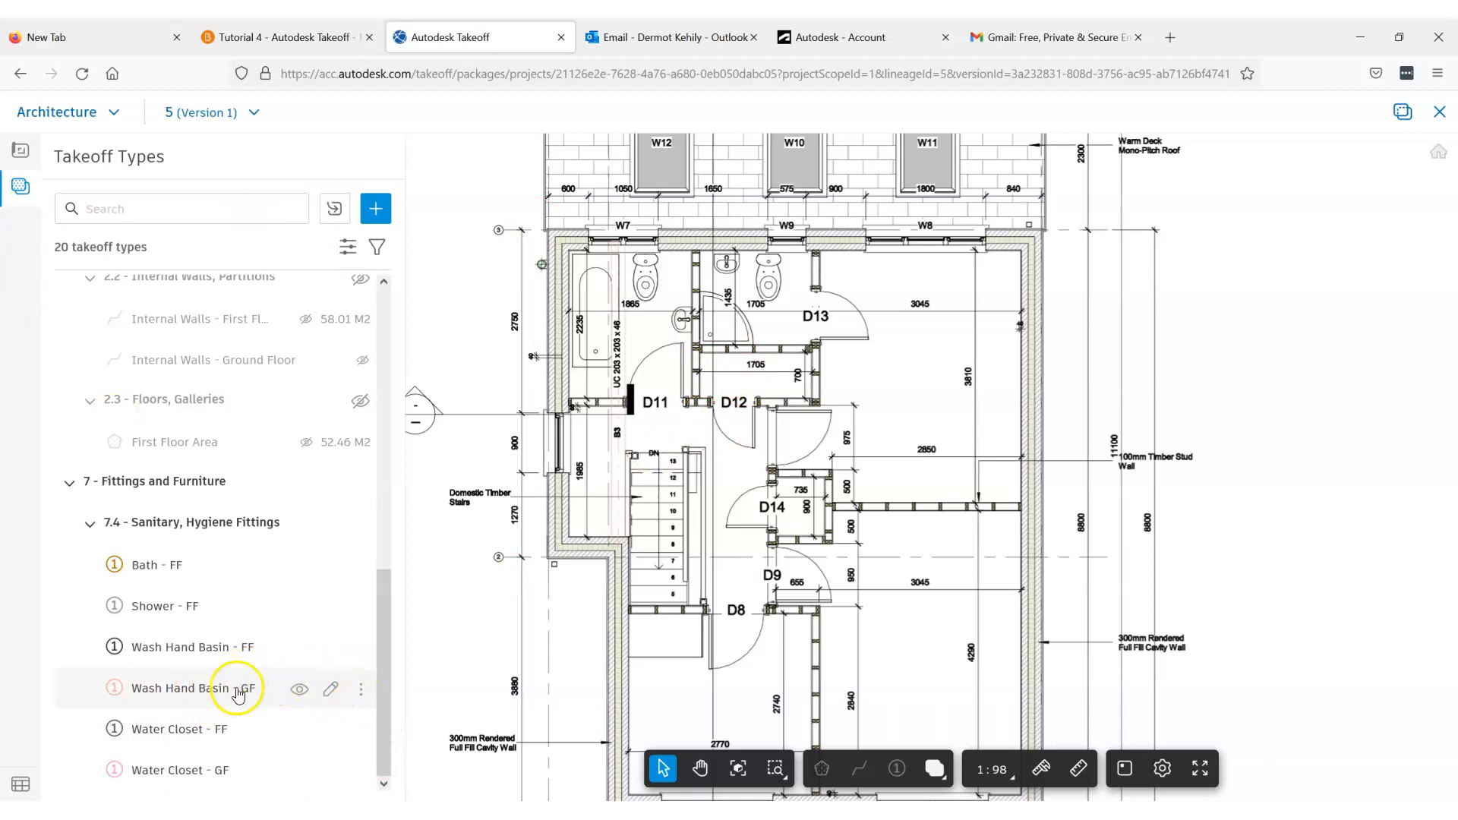
- Count the bath with Bath - FF and the corner shower with Shower - FF on the First Floor Plan
scroll(659, 503, "down", 3)
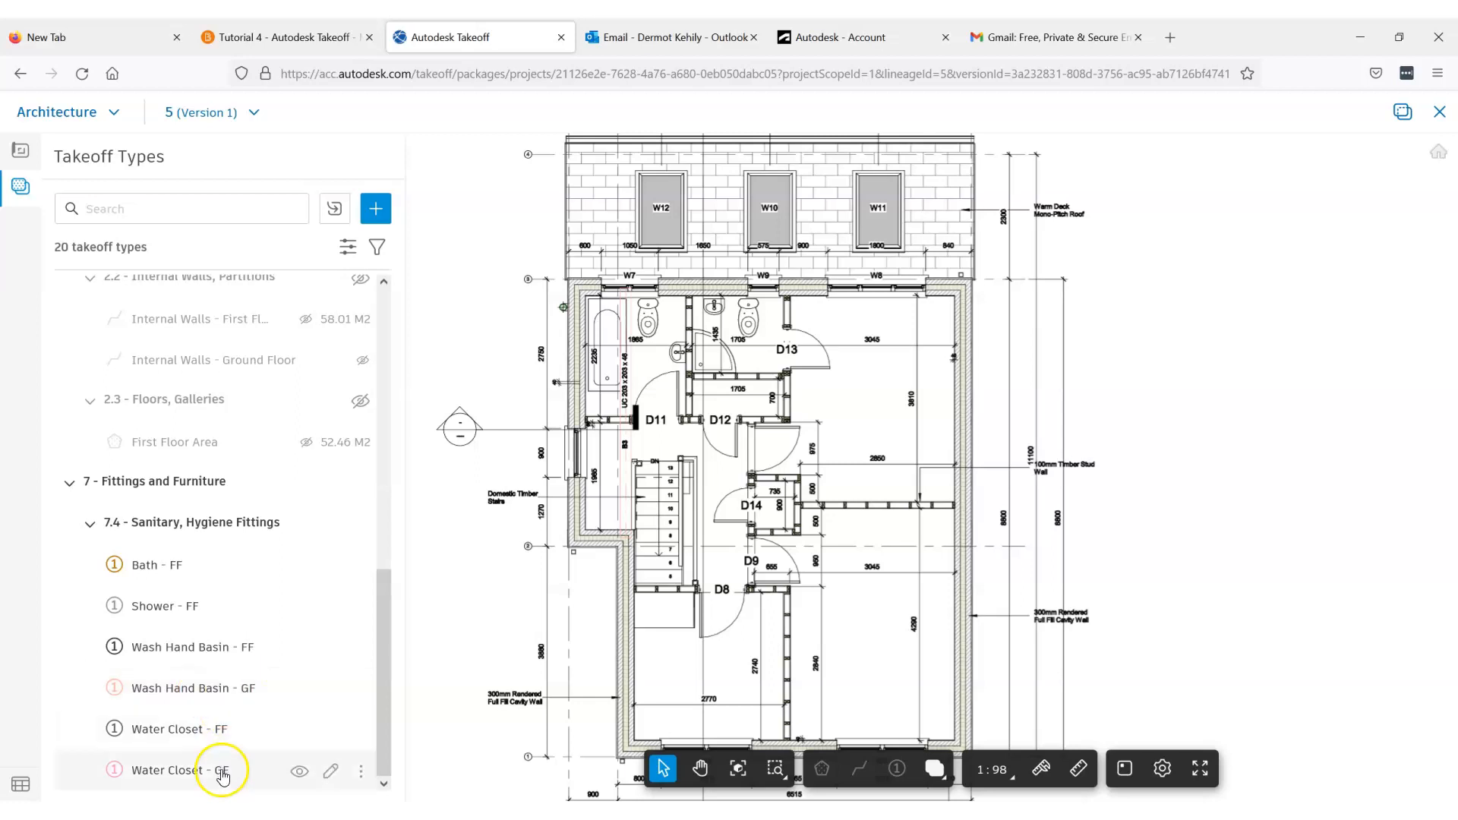
left_click(143, 567)
left_click(607, 350)
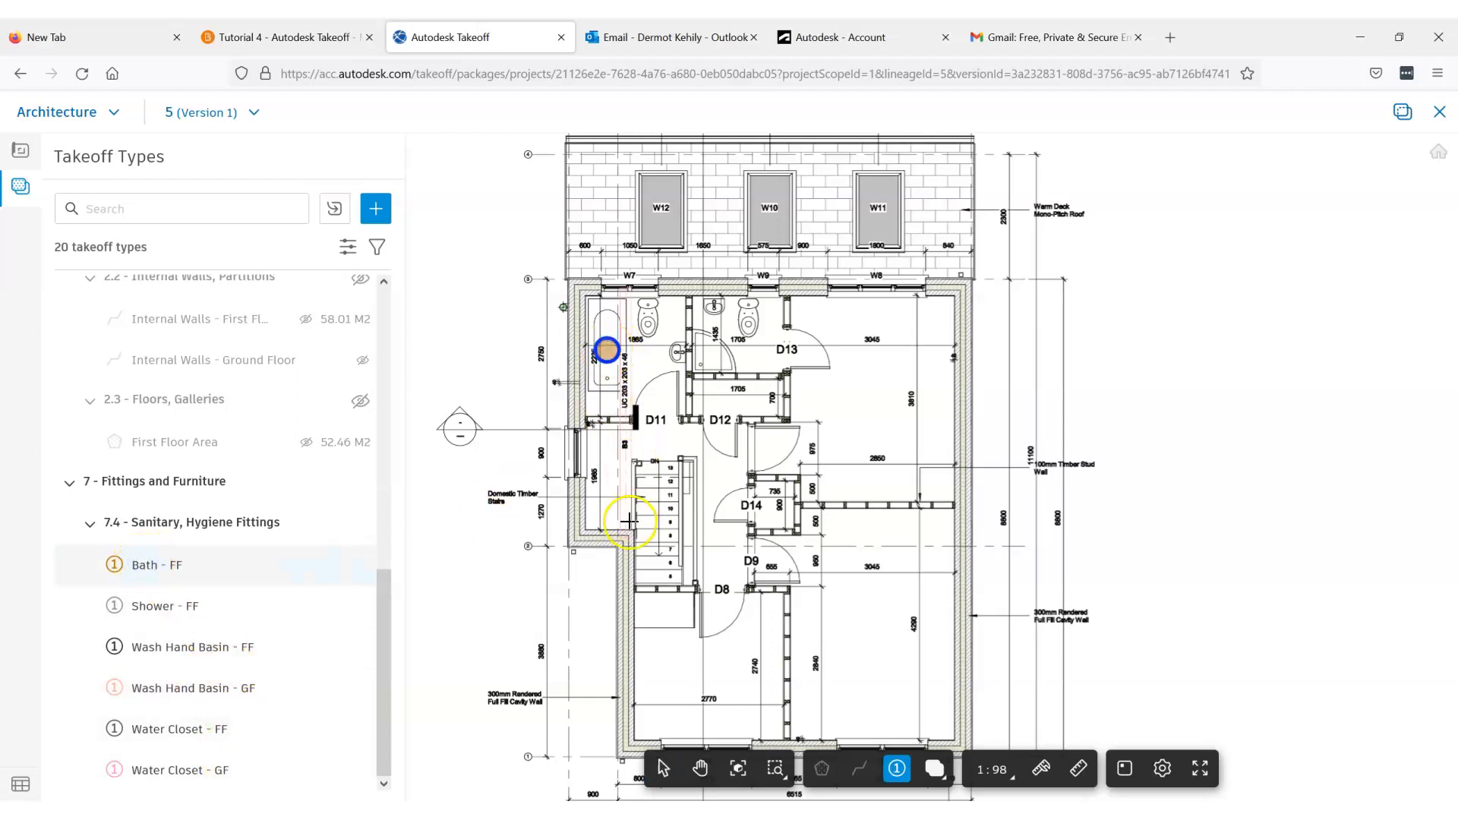
left_click(150, 608)
left_click(709, 354)
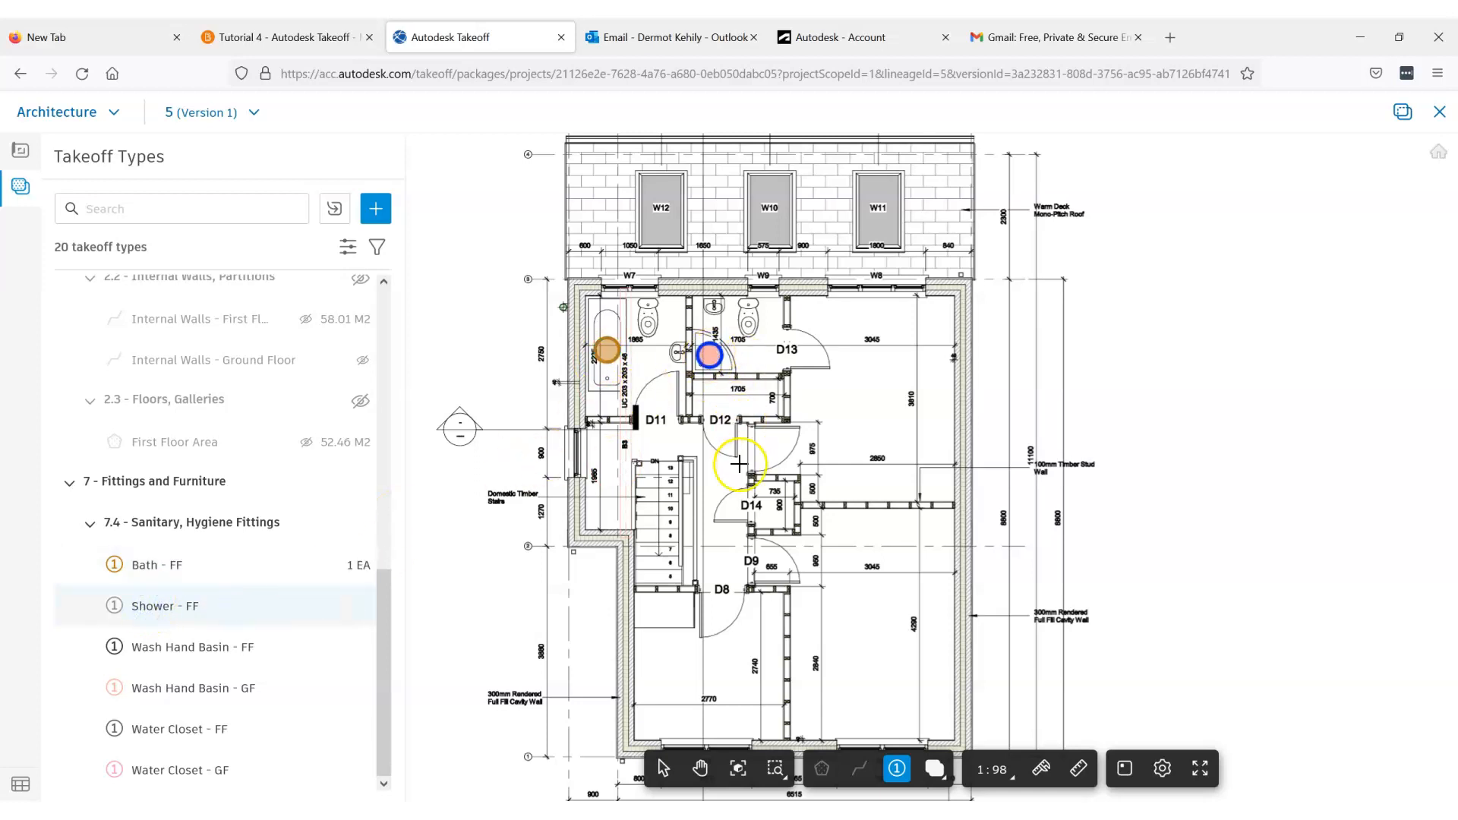
- Count both basins with Wash Hand Basin - FF and both toilets with Water Closet - FF in the two first floor bathrooms
left_click(162, 658)
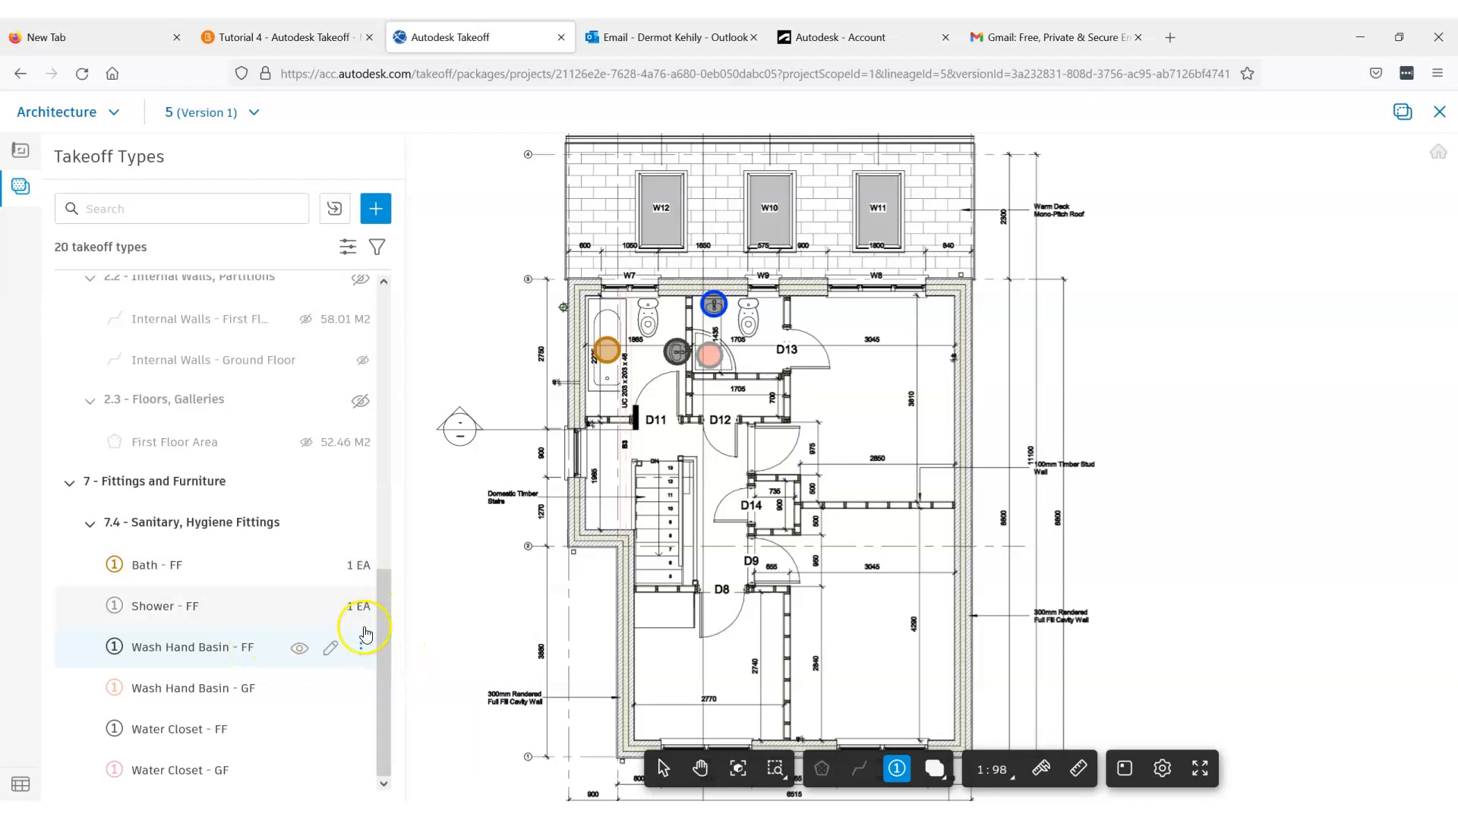
left_click(167, 730)
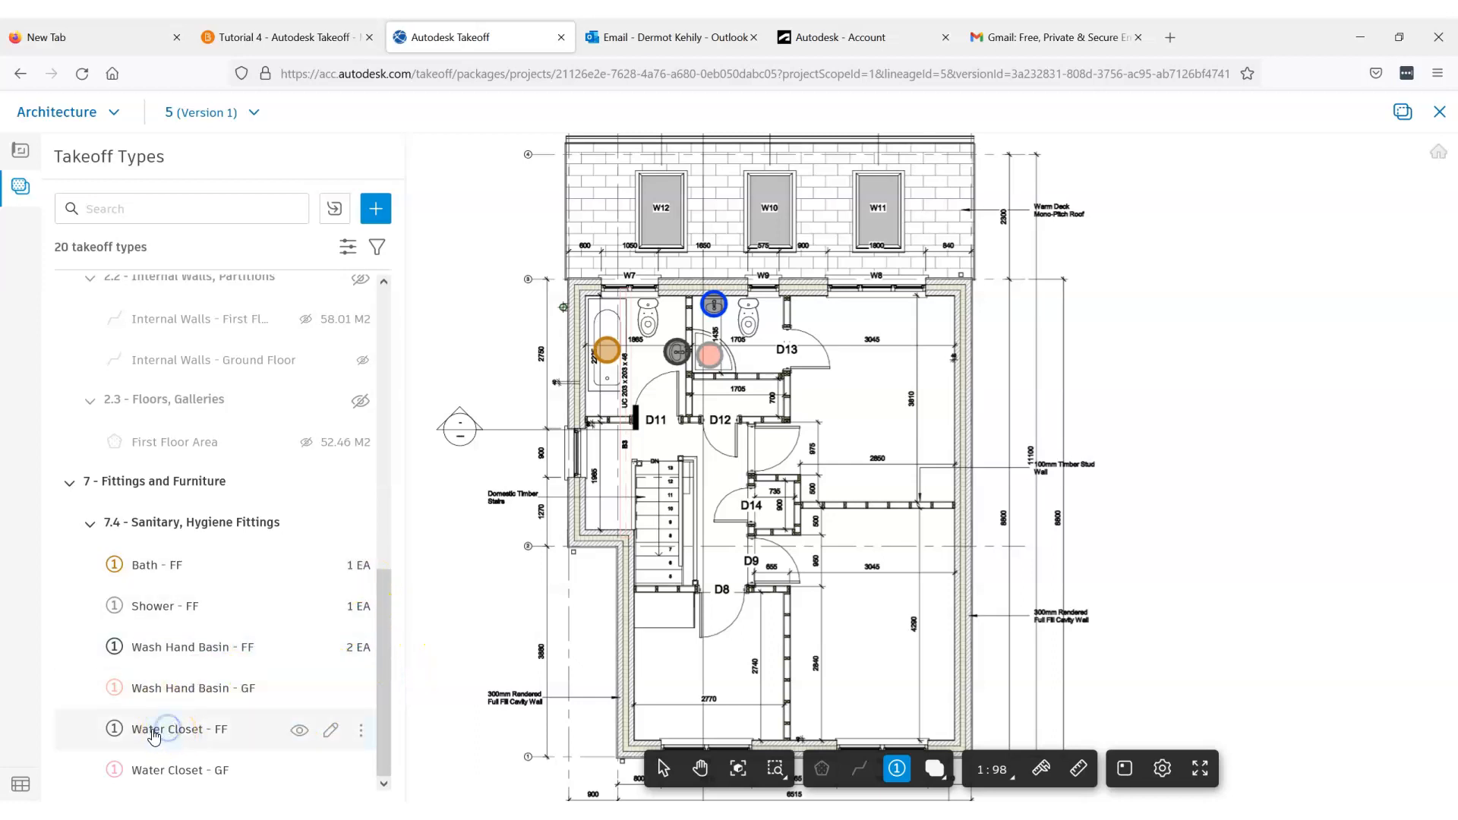
left_click(645, 318)
left_click(748, 313)
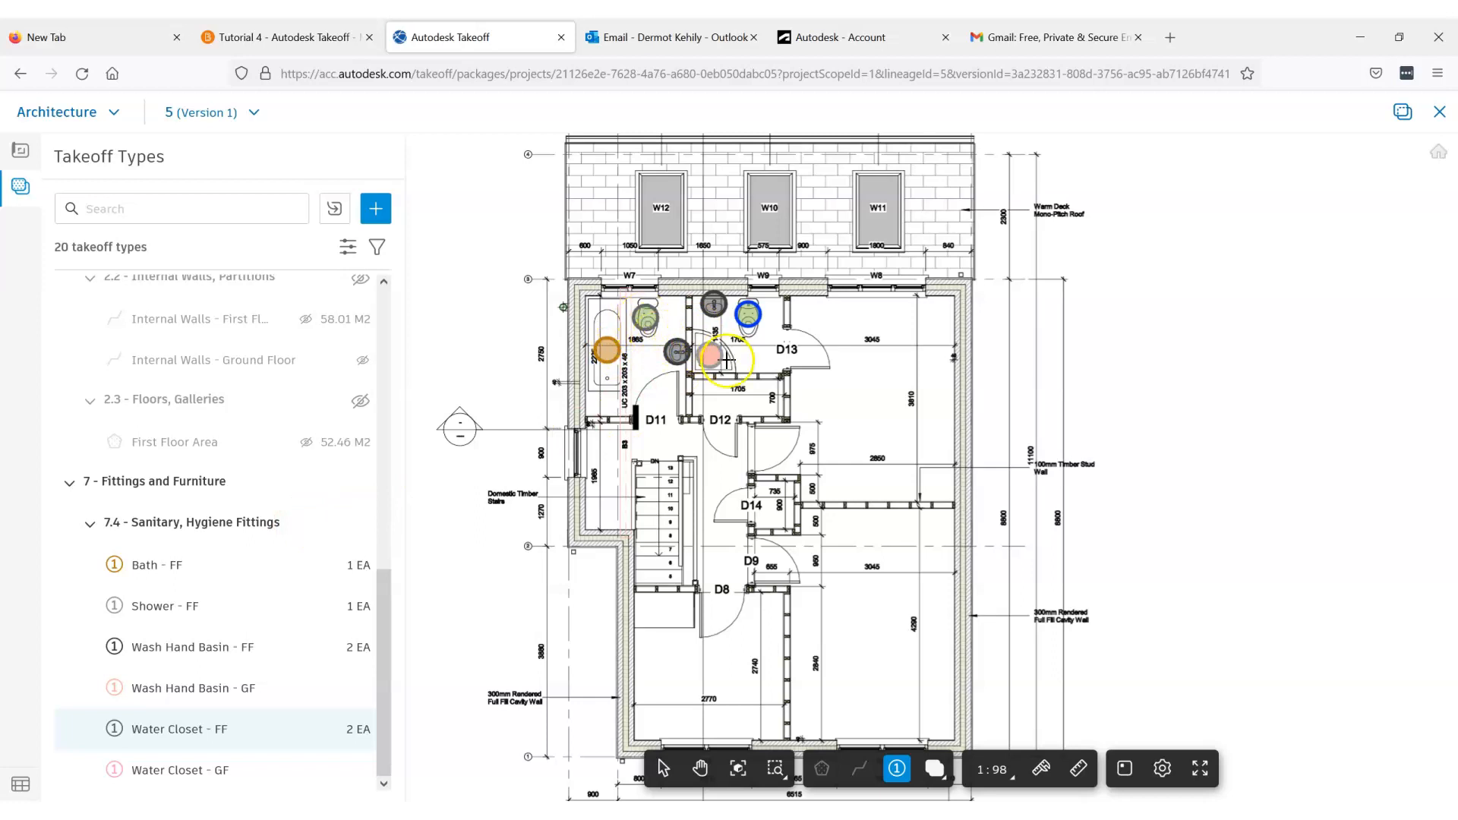
scroll(755, 490, "down", 2)
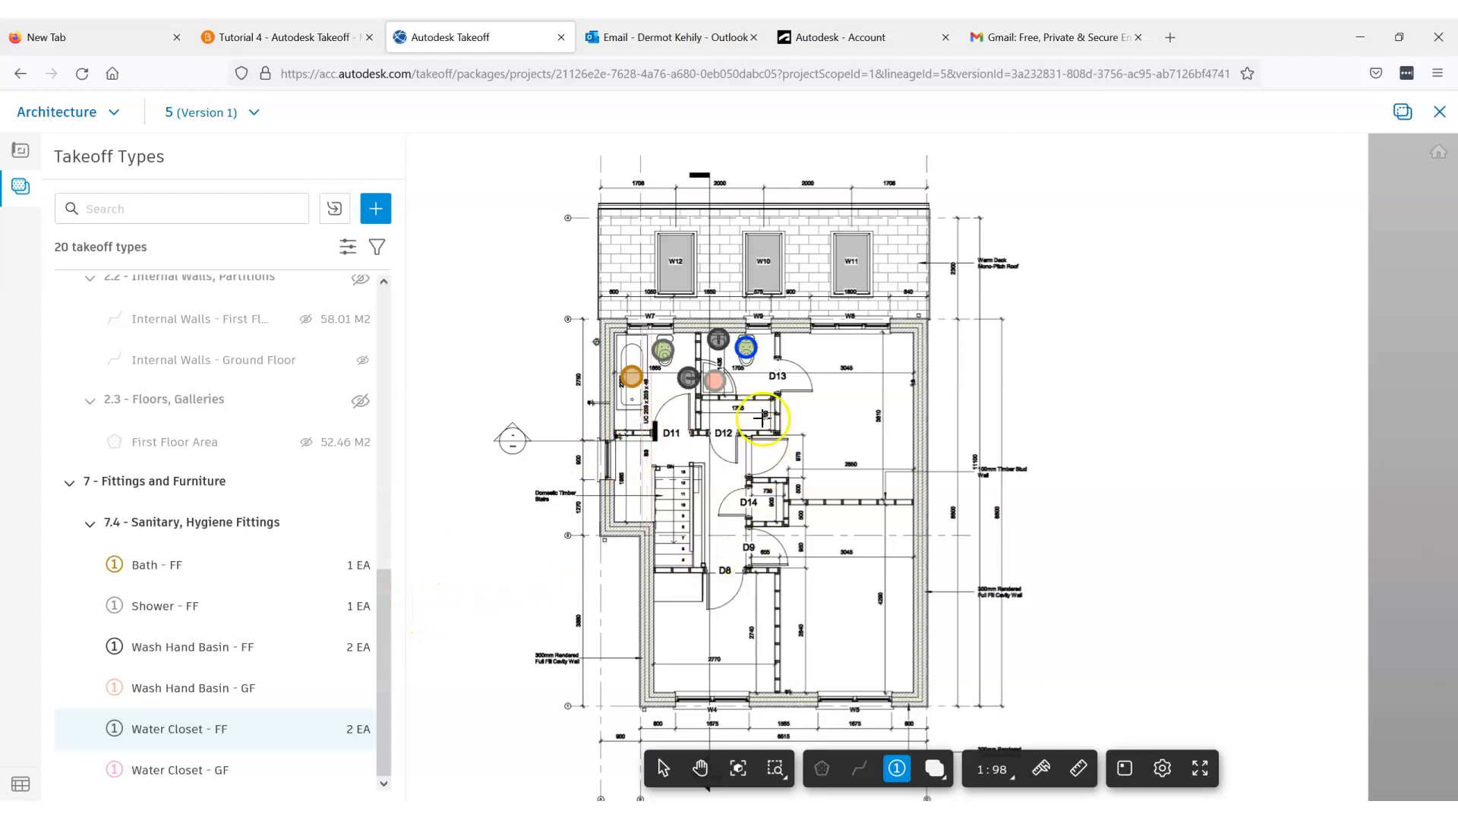
scroll(678, 422, "up", 1)
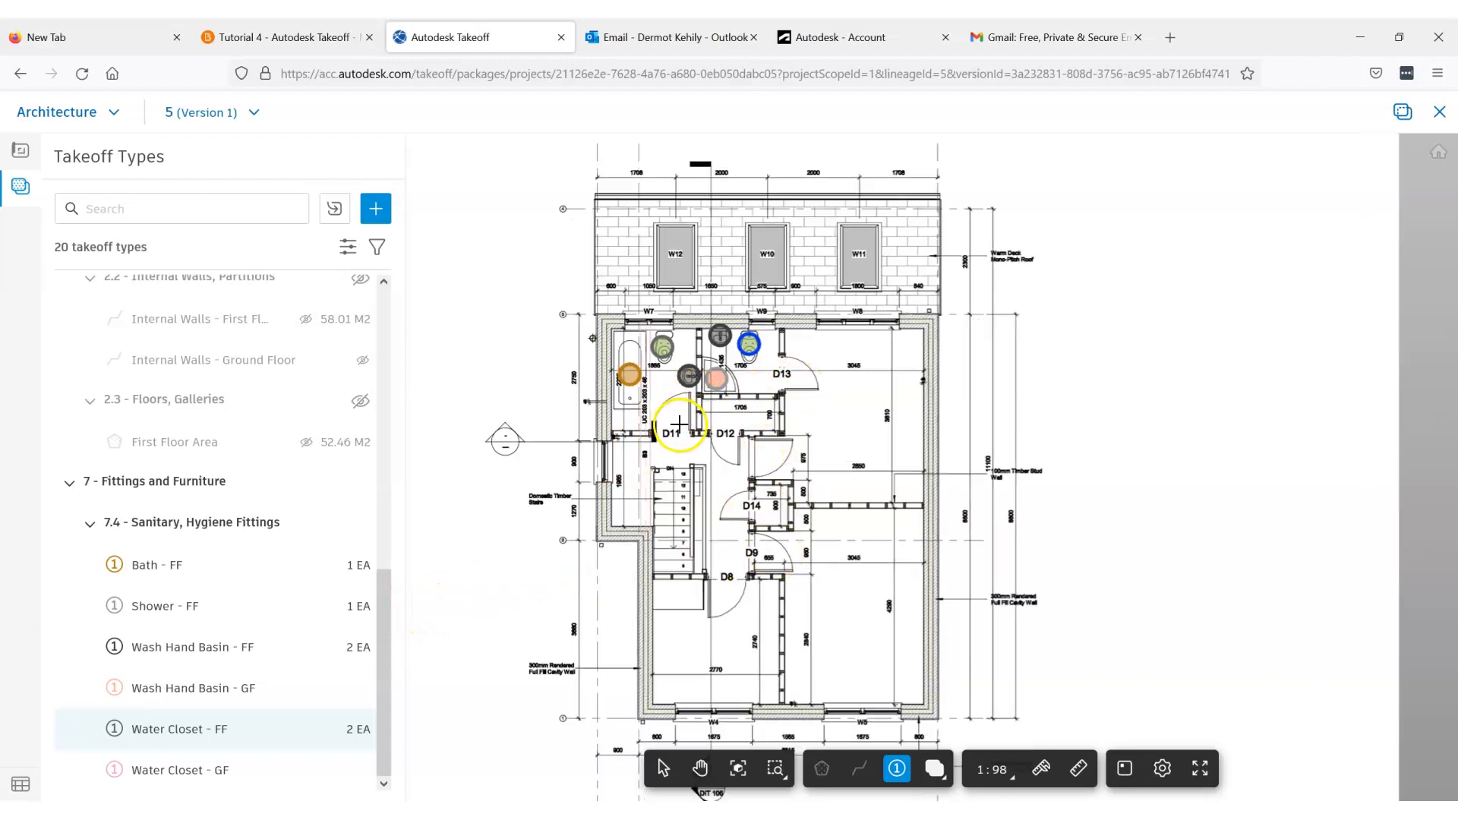
scroll(678, 422, "up", 2)
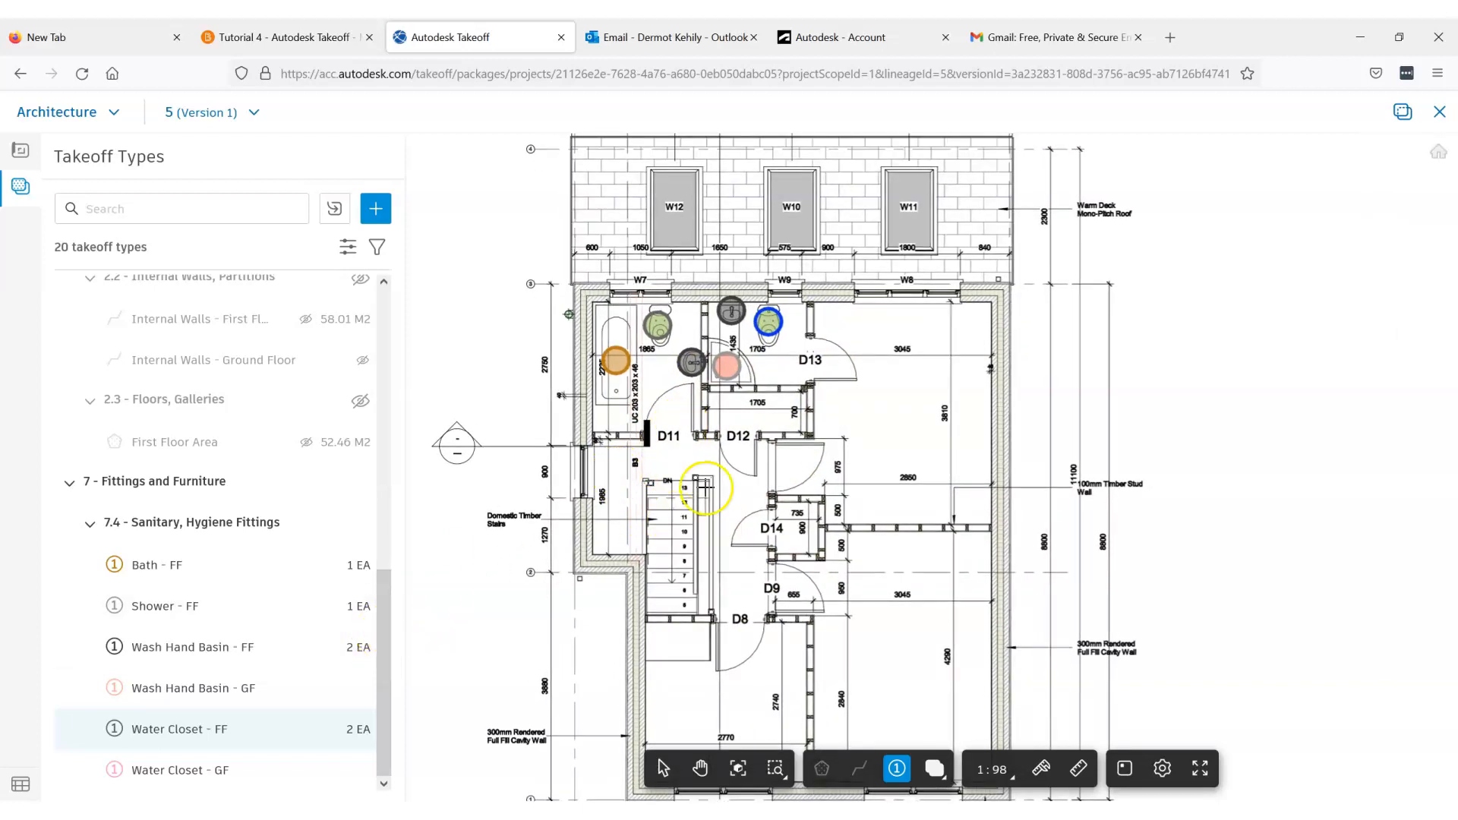
scroll(721, 470, "down", 1)
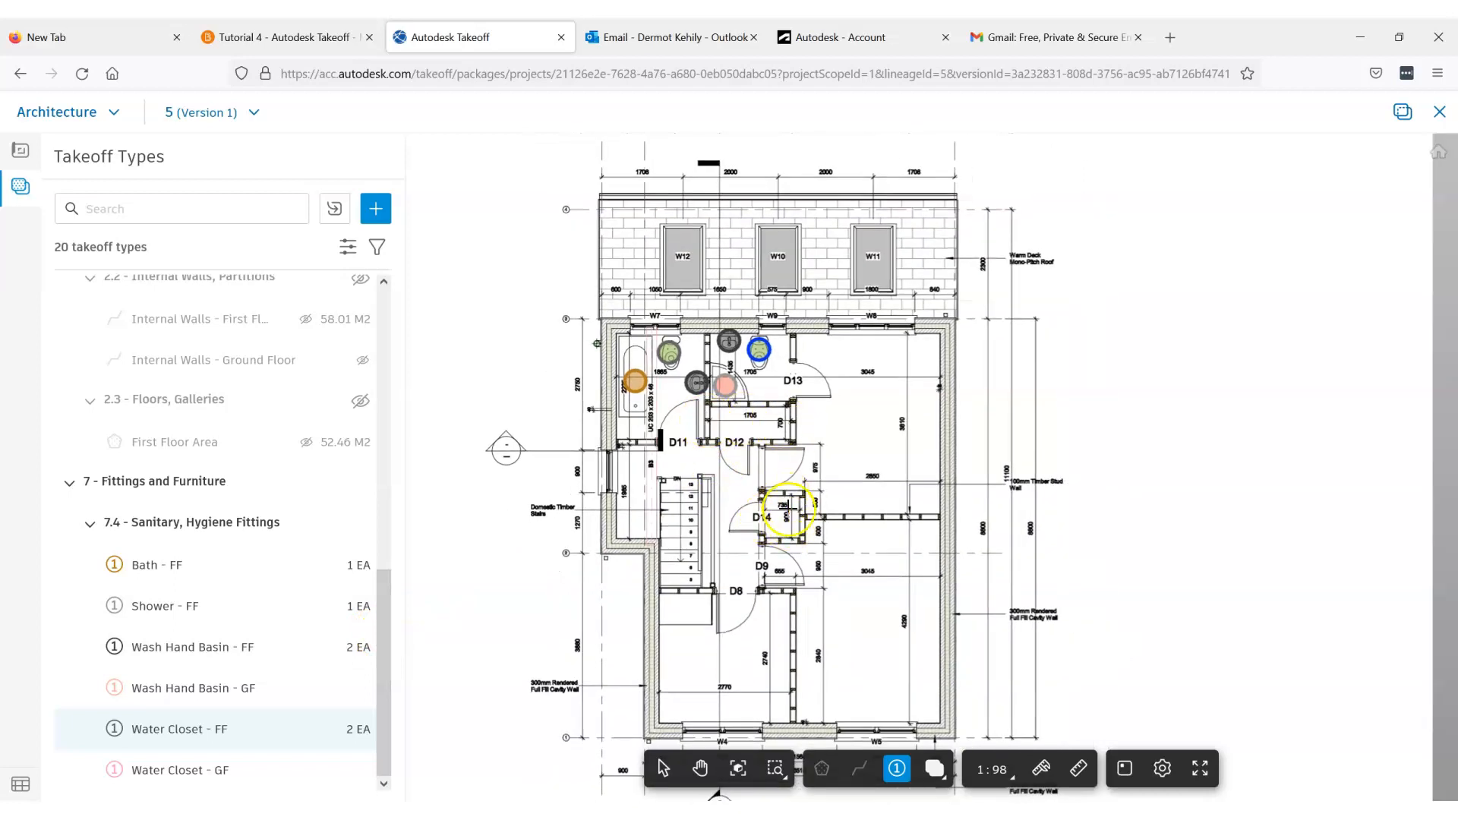
scroll(768, 580, "up", 2)
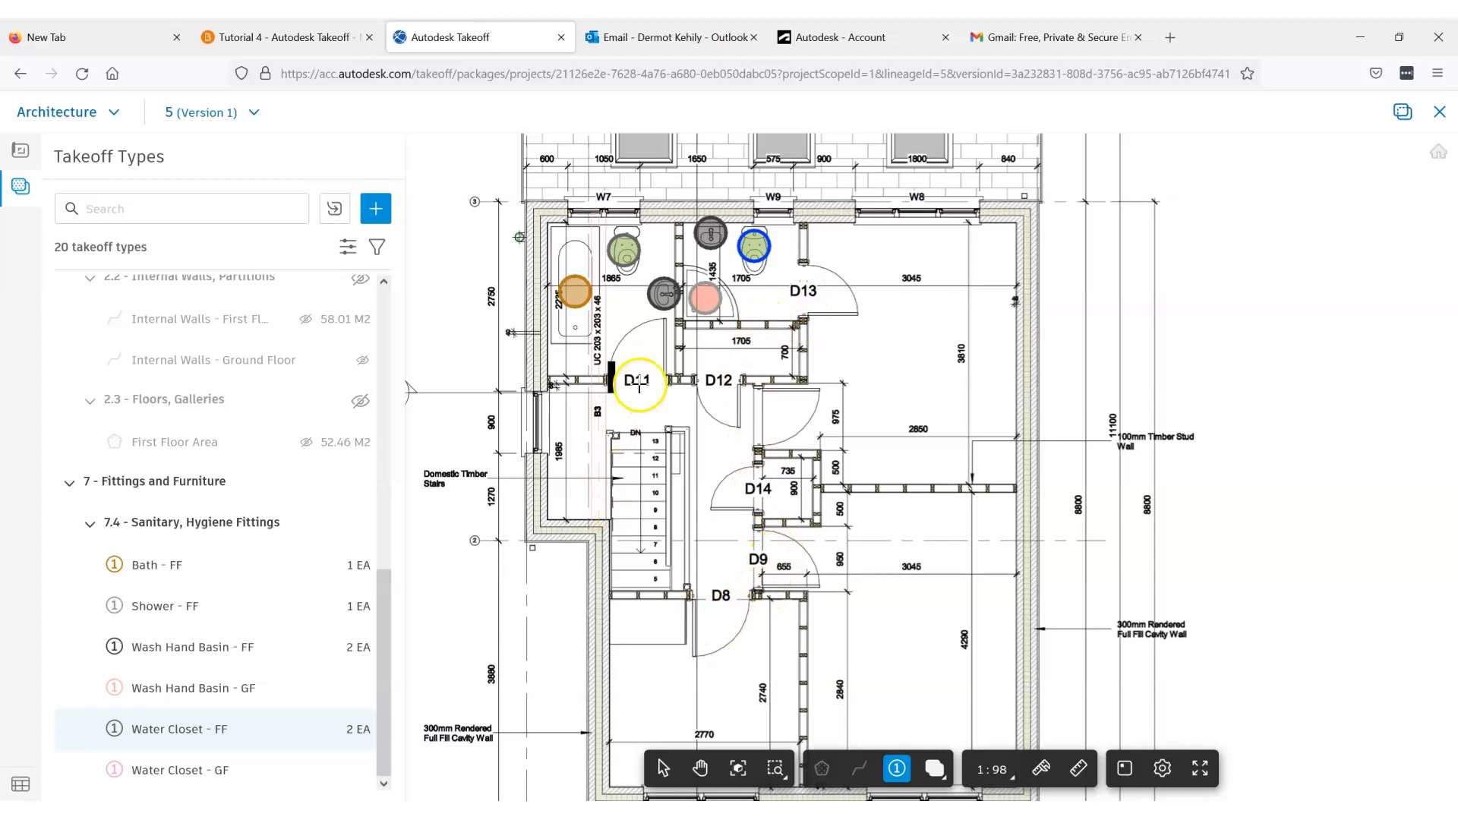
scroll(653, 395, "down", 2)
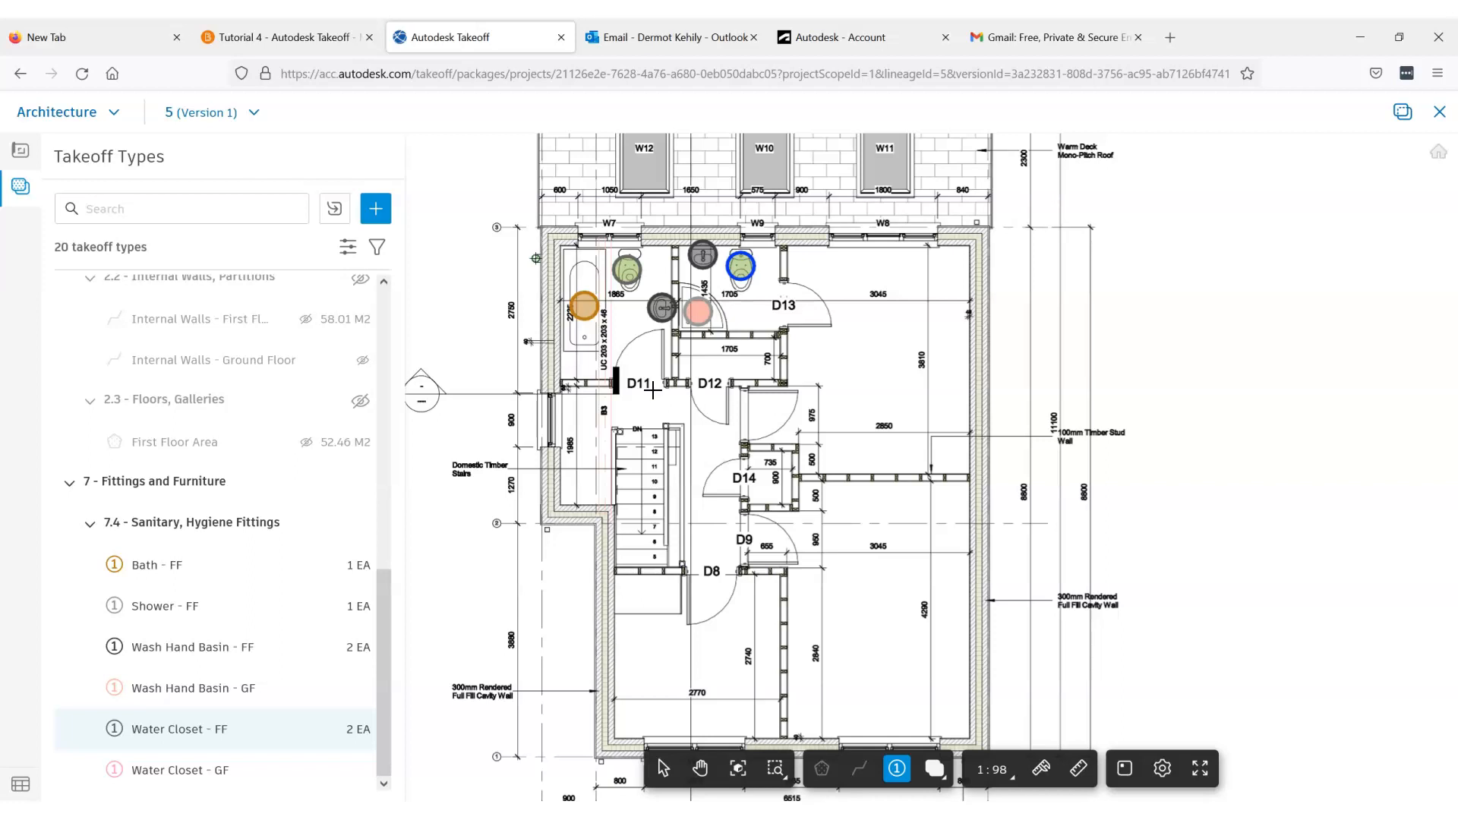
scroll(699, 398, "down", 3)
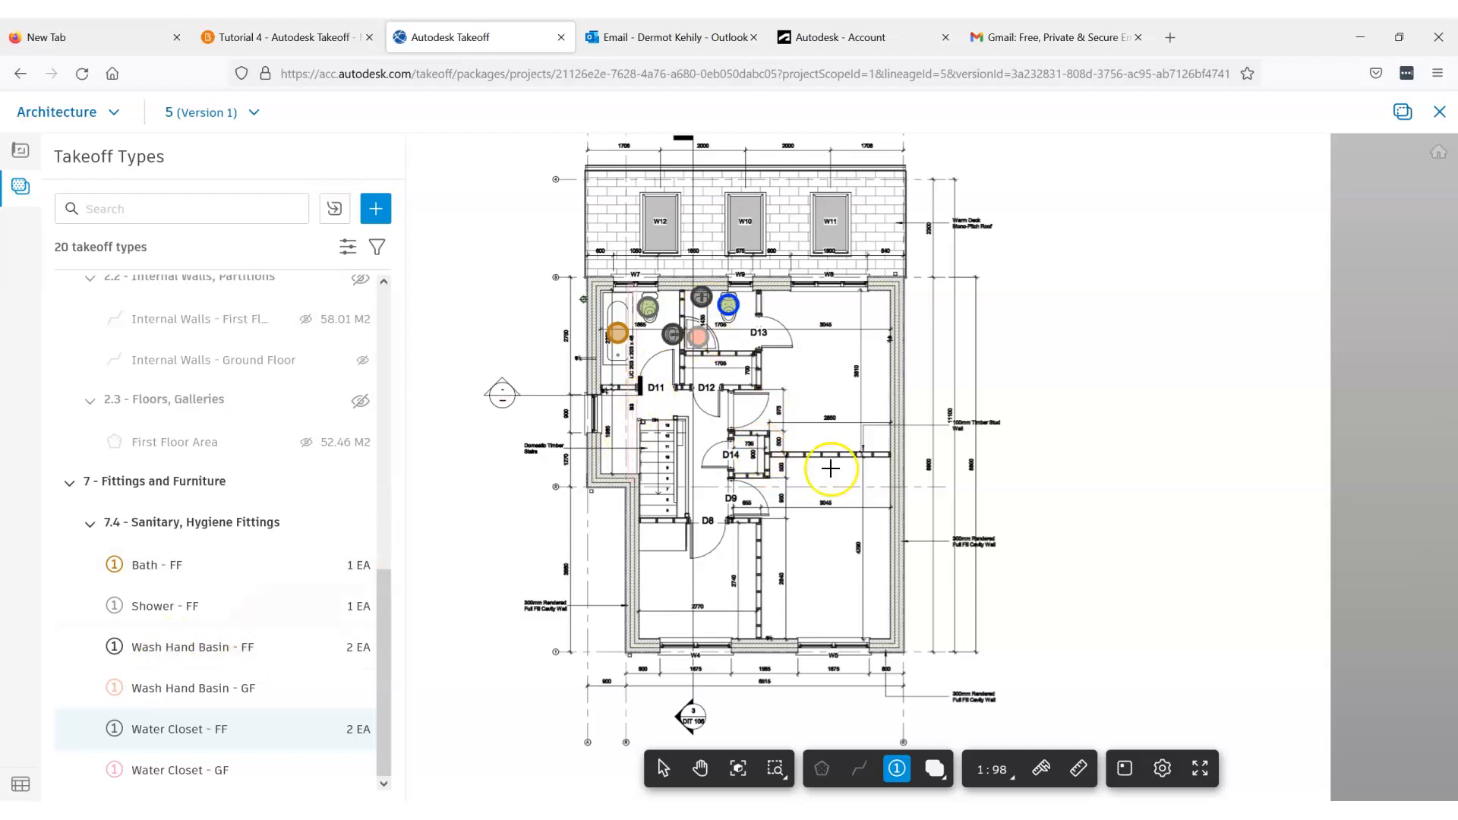
scroll(732, 446, "down", 2)
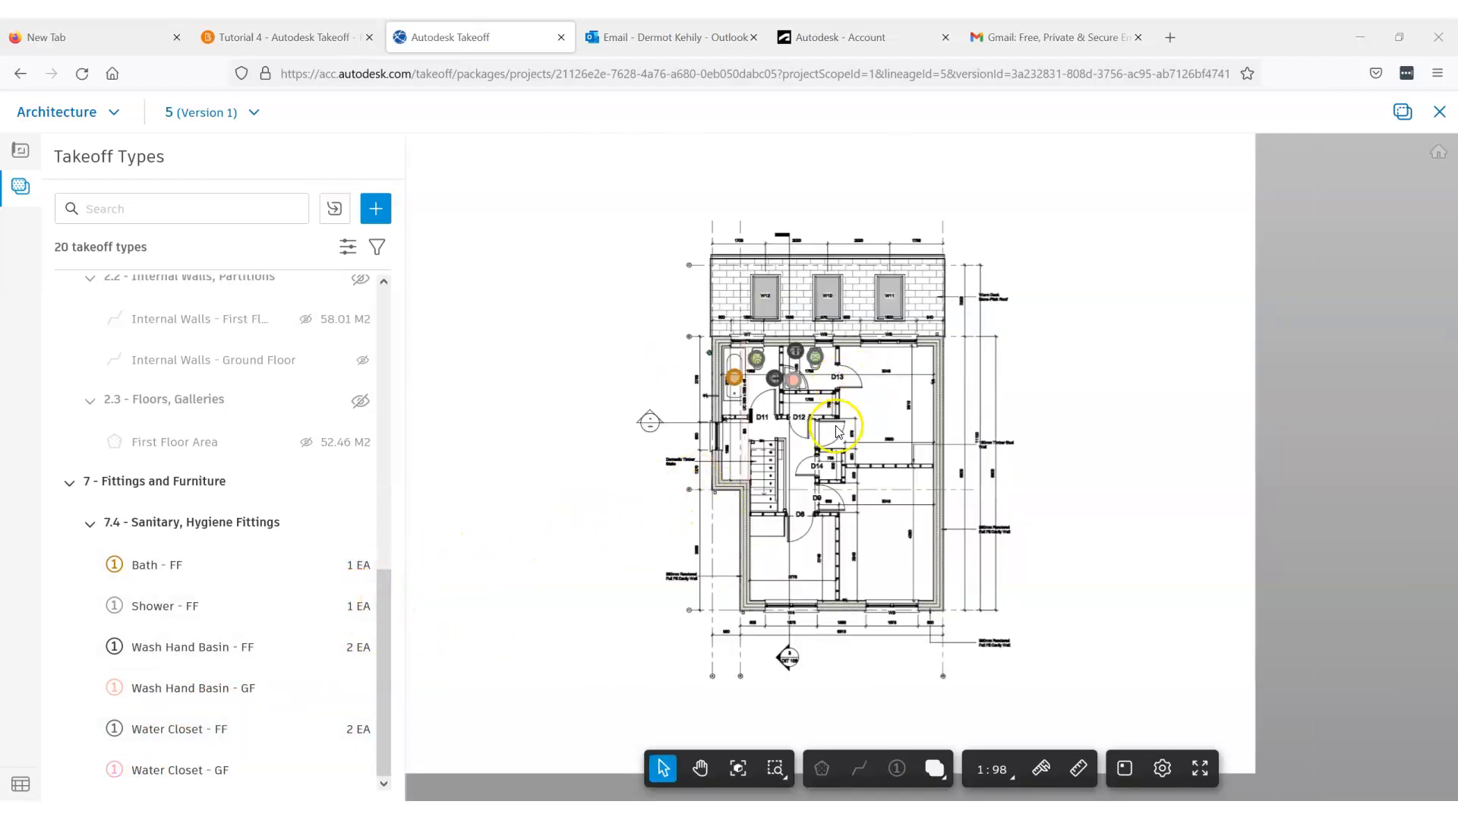
- Open the Section Elevation sheet
left_click_drag(388, 596, 366, 286)
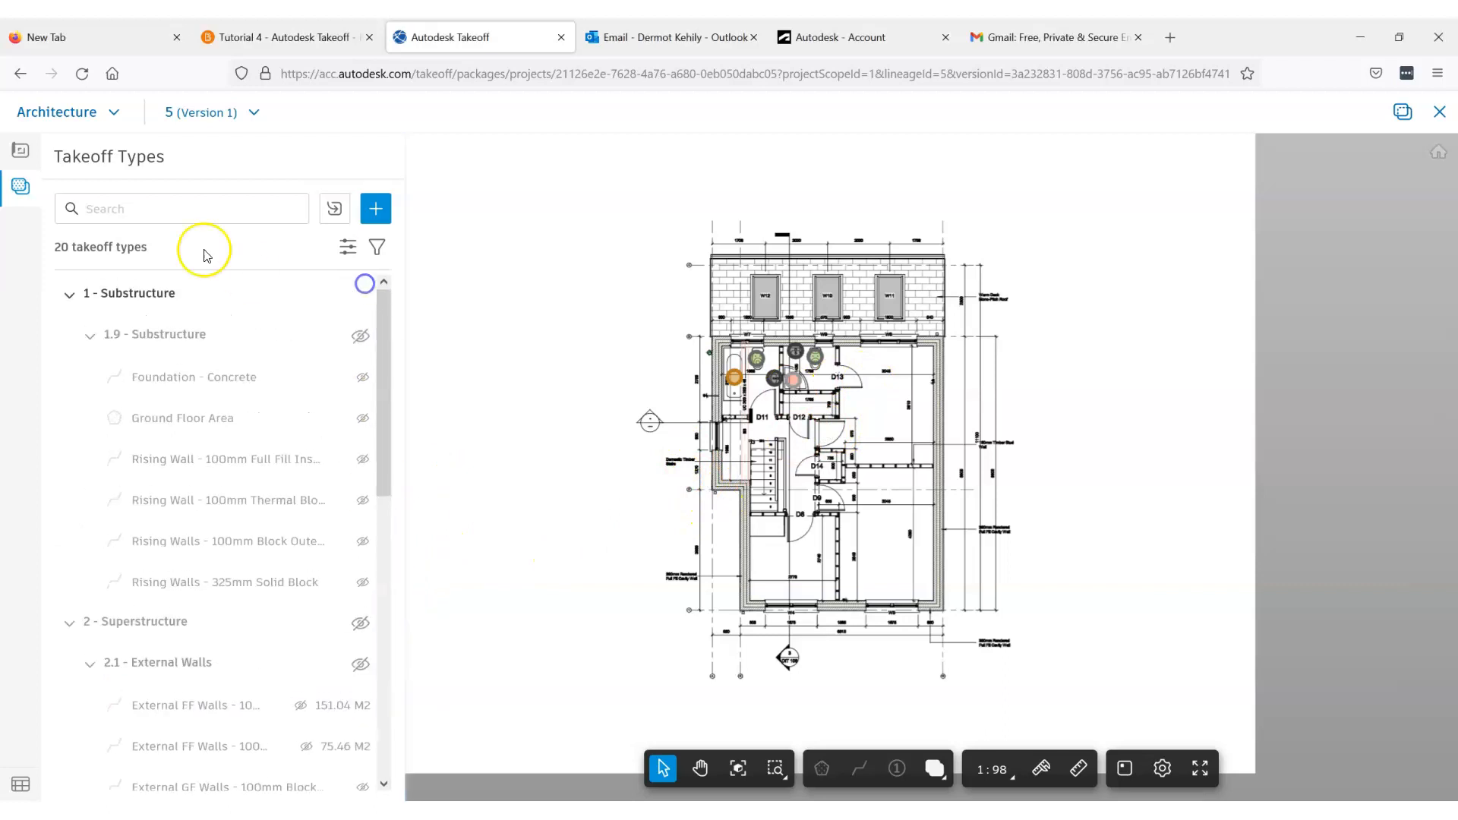
left_click(20, 151)
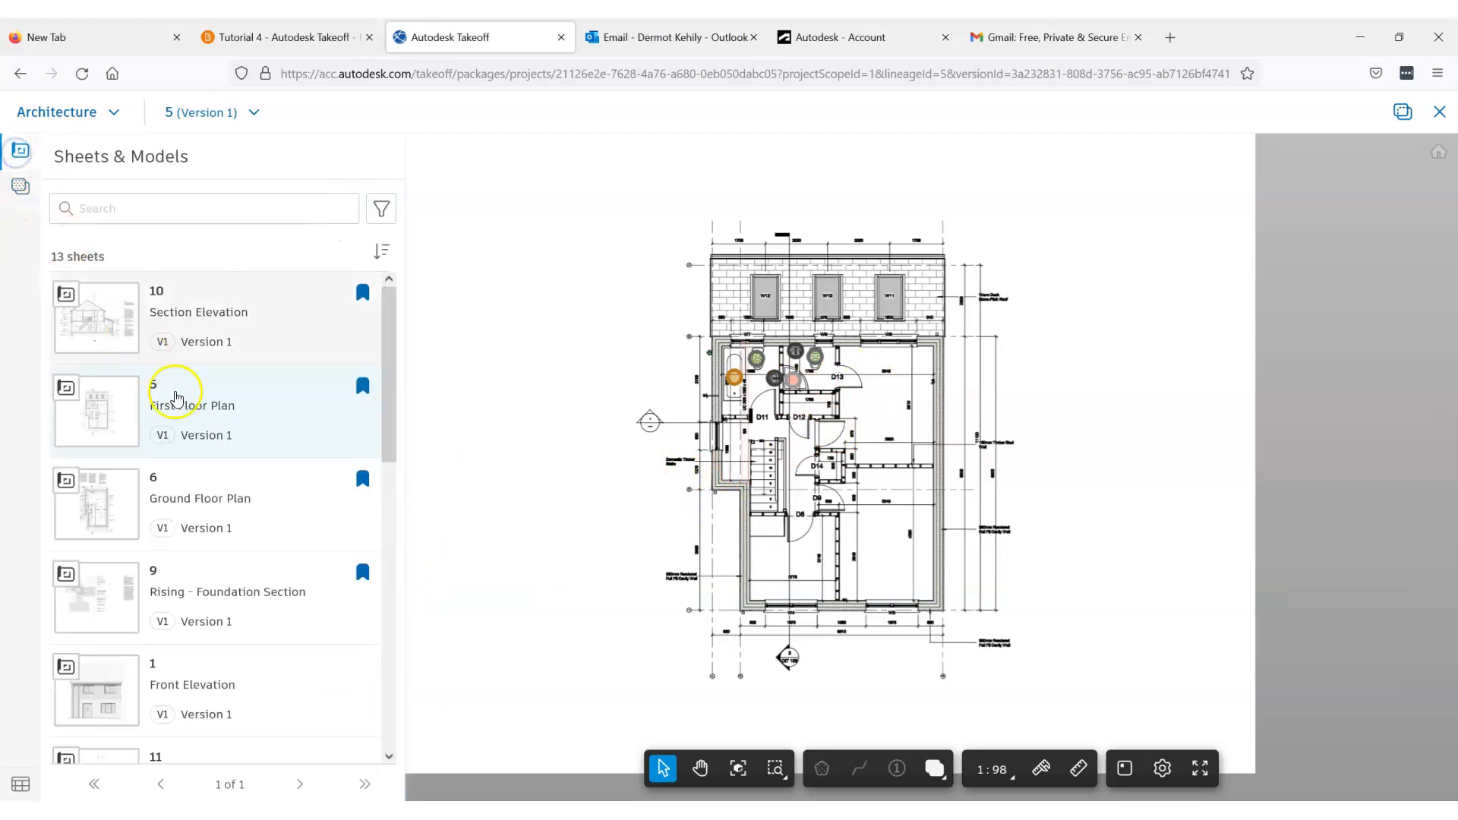
left_click(196, 326)
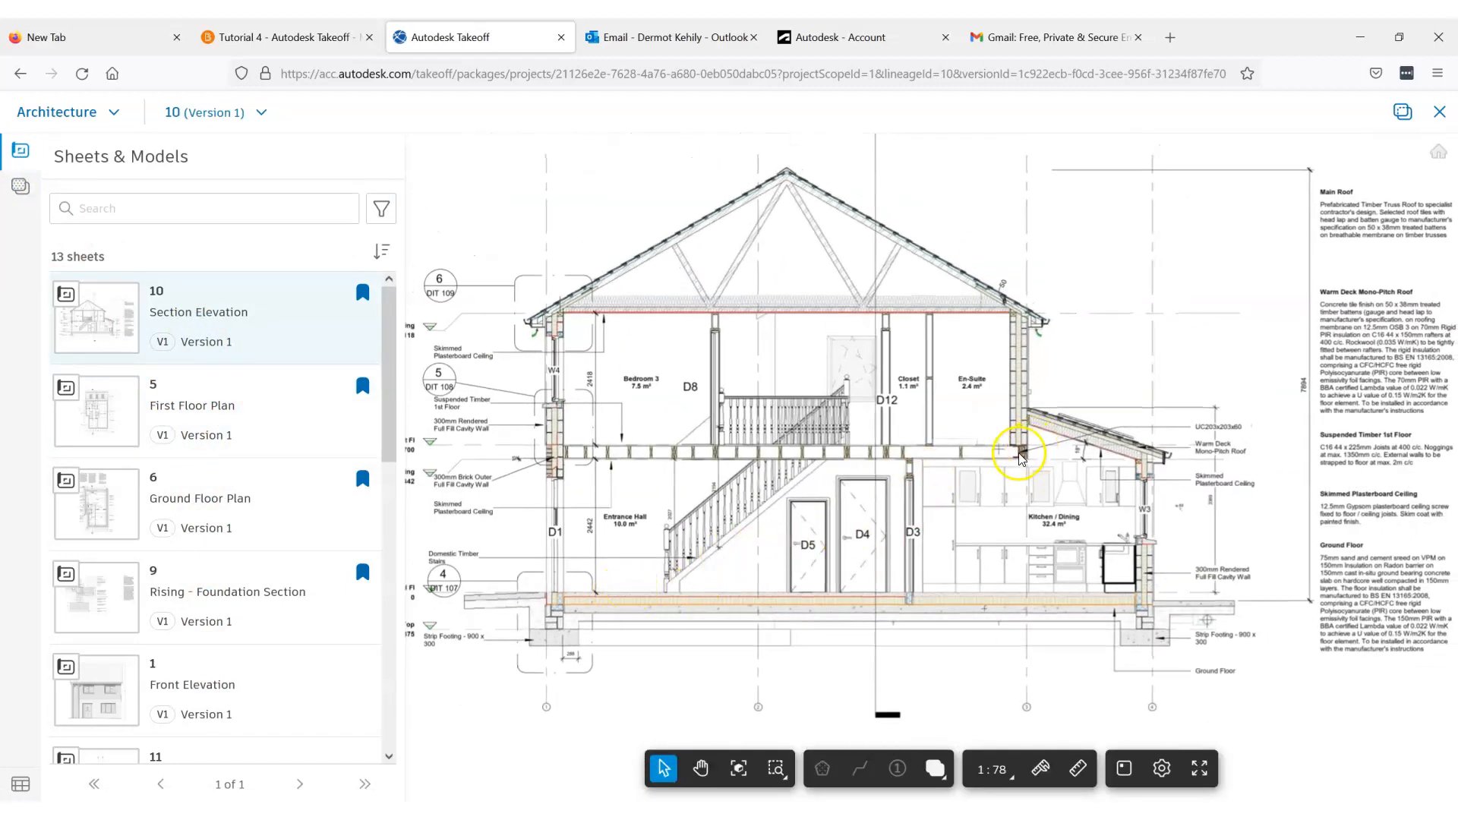
- Examine the steel beam below the en-suite's external wall and follow its leader line to the section size label
scroll(1016, 448, "up", 3)
scroll(1016, 448, "up", 2)
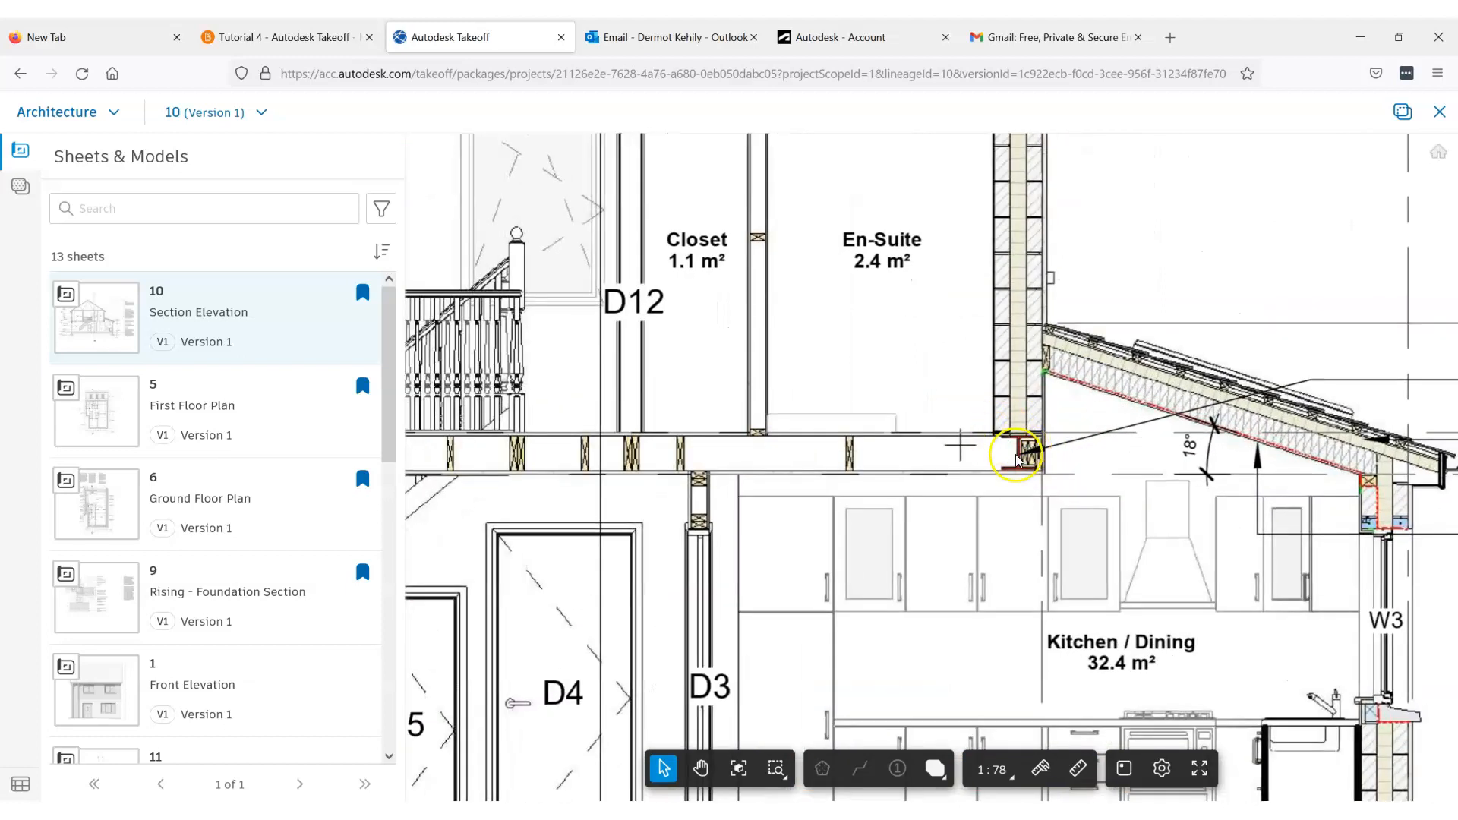
scroll(1026, 446, "up", 2)
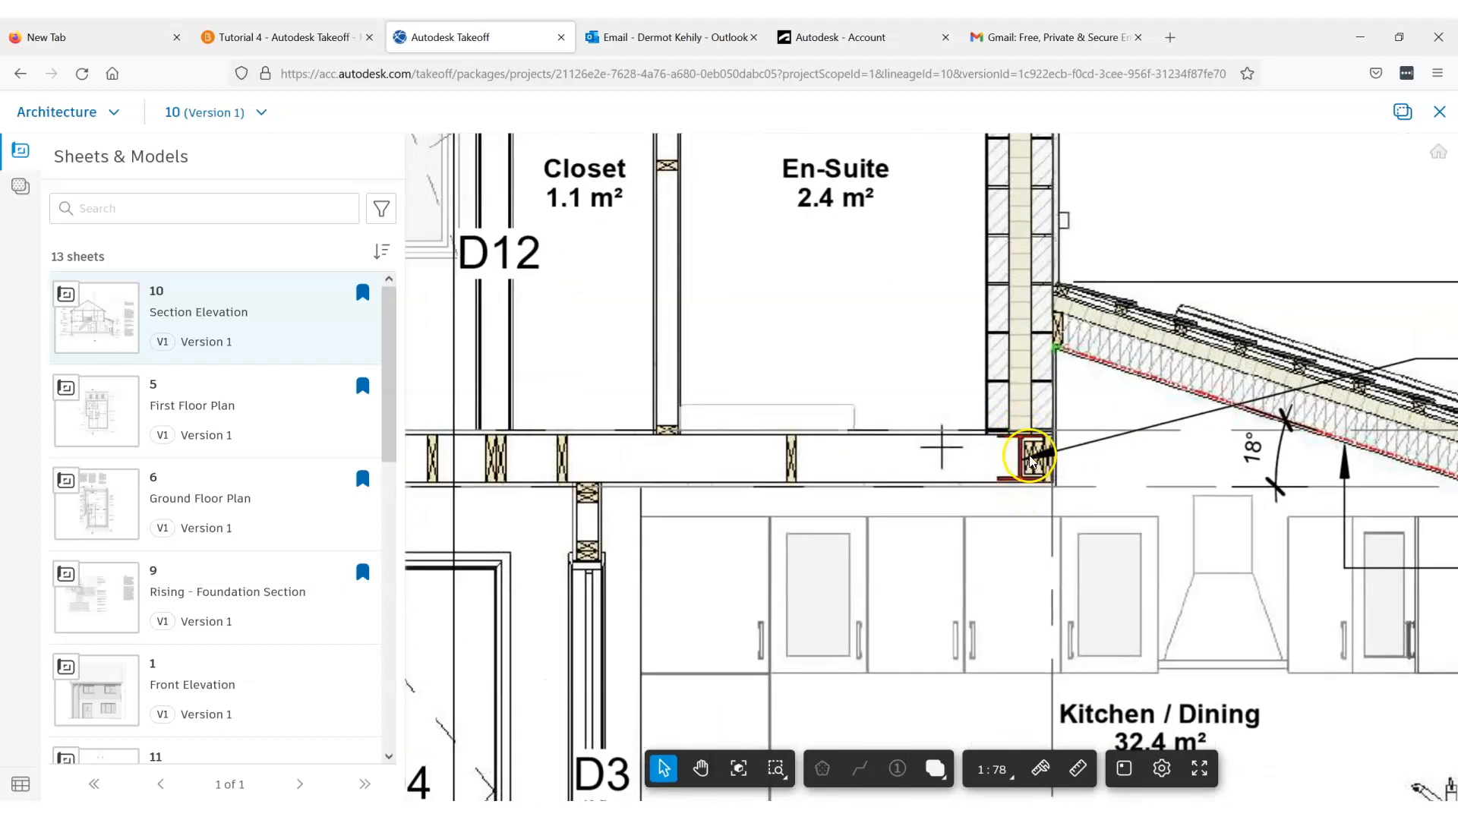
scroll(1033, 455, "down", 2)
middle_click_drag(975, 462, 790, 460)
scroll(1219, 393, "up", 1)
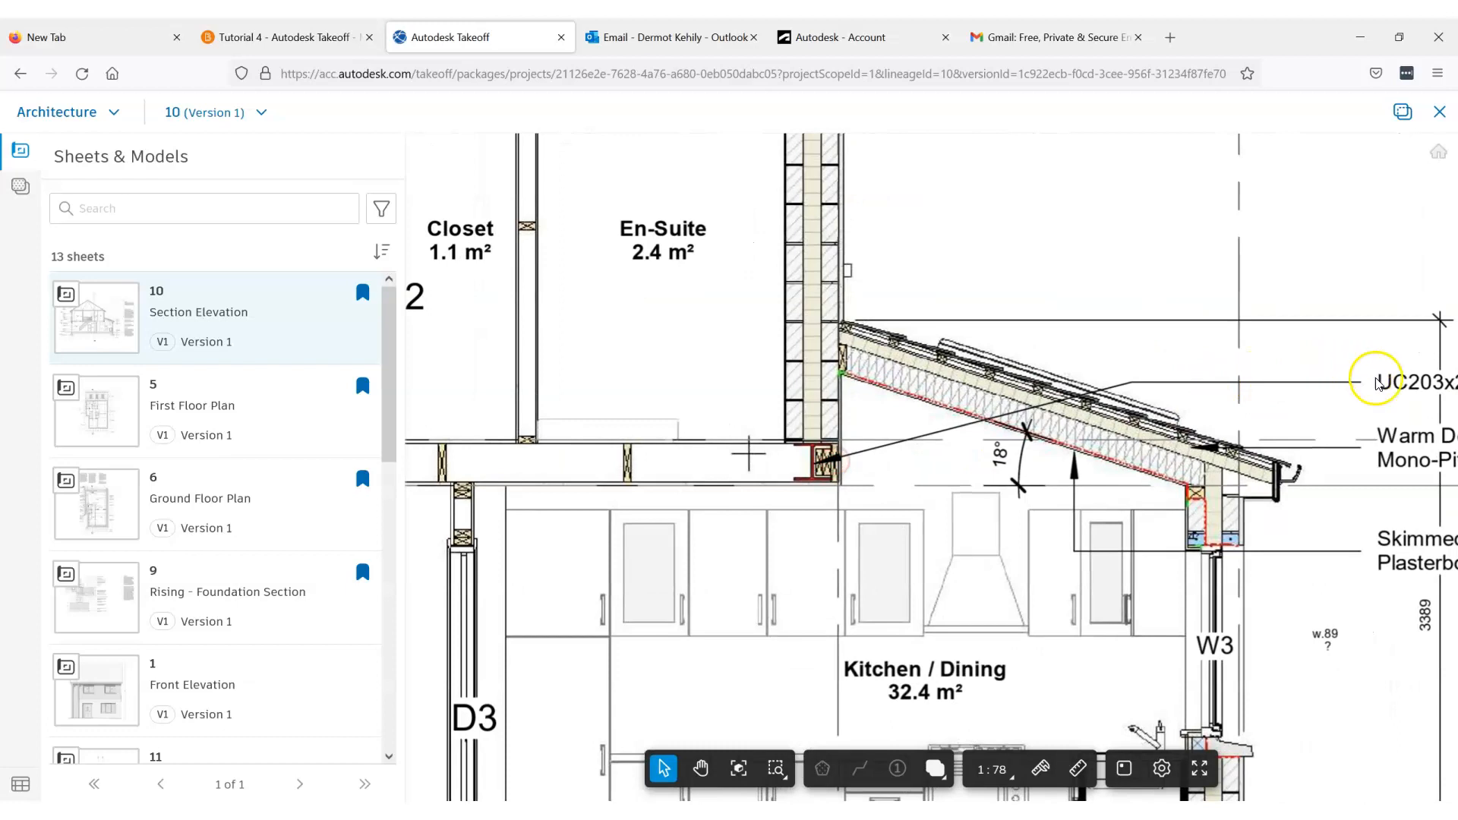
middle_click_drag(1363, 389, 986, 384)
scroll(1056, 386, "down", 2)
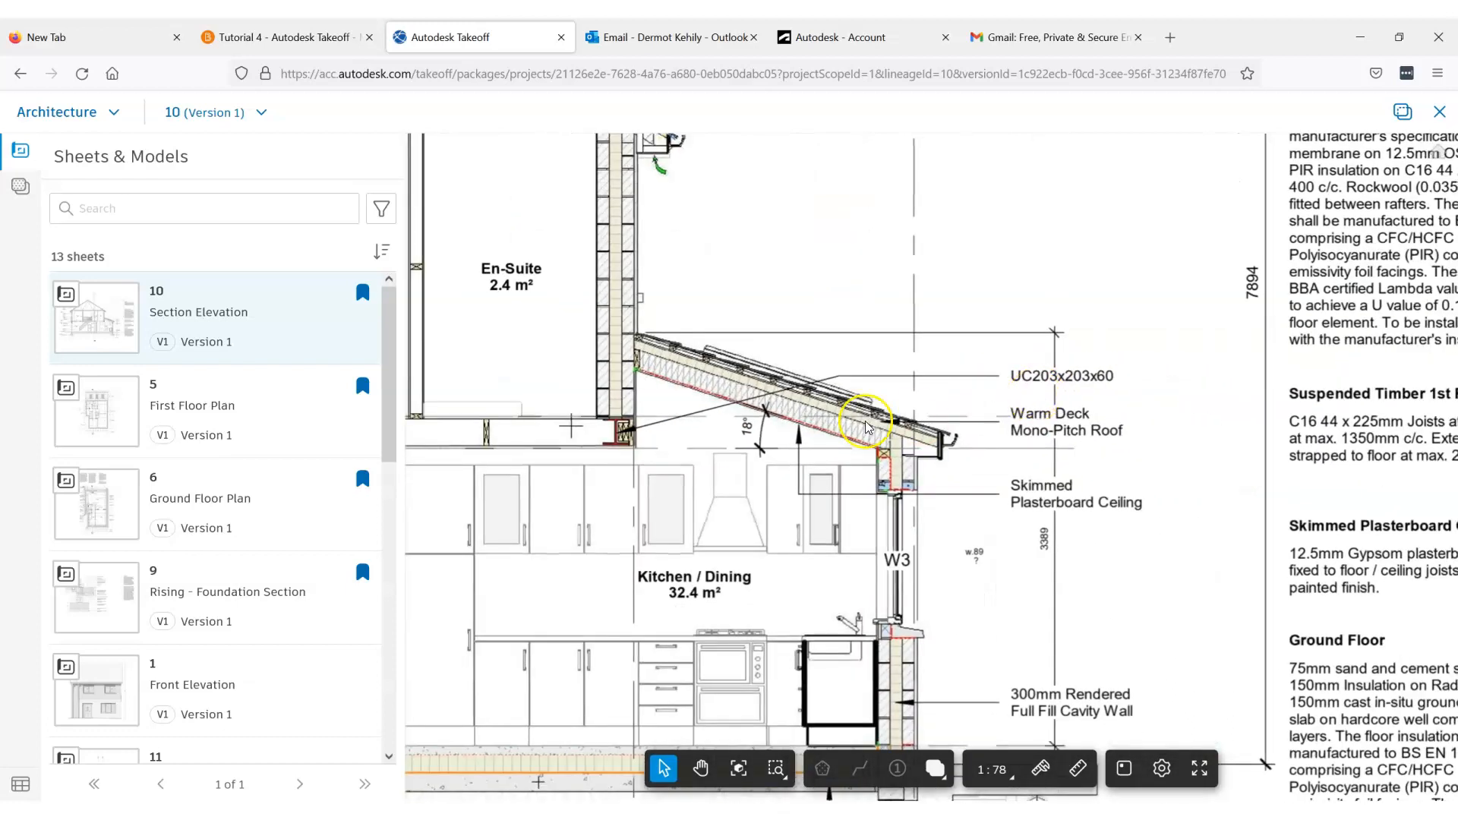
- Measure the depth of the red steel beam section below the en-suite's external wall
scroll(620, 433, "up", 5)
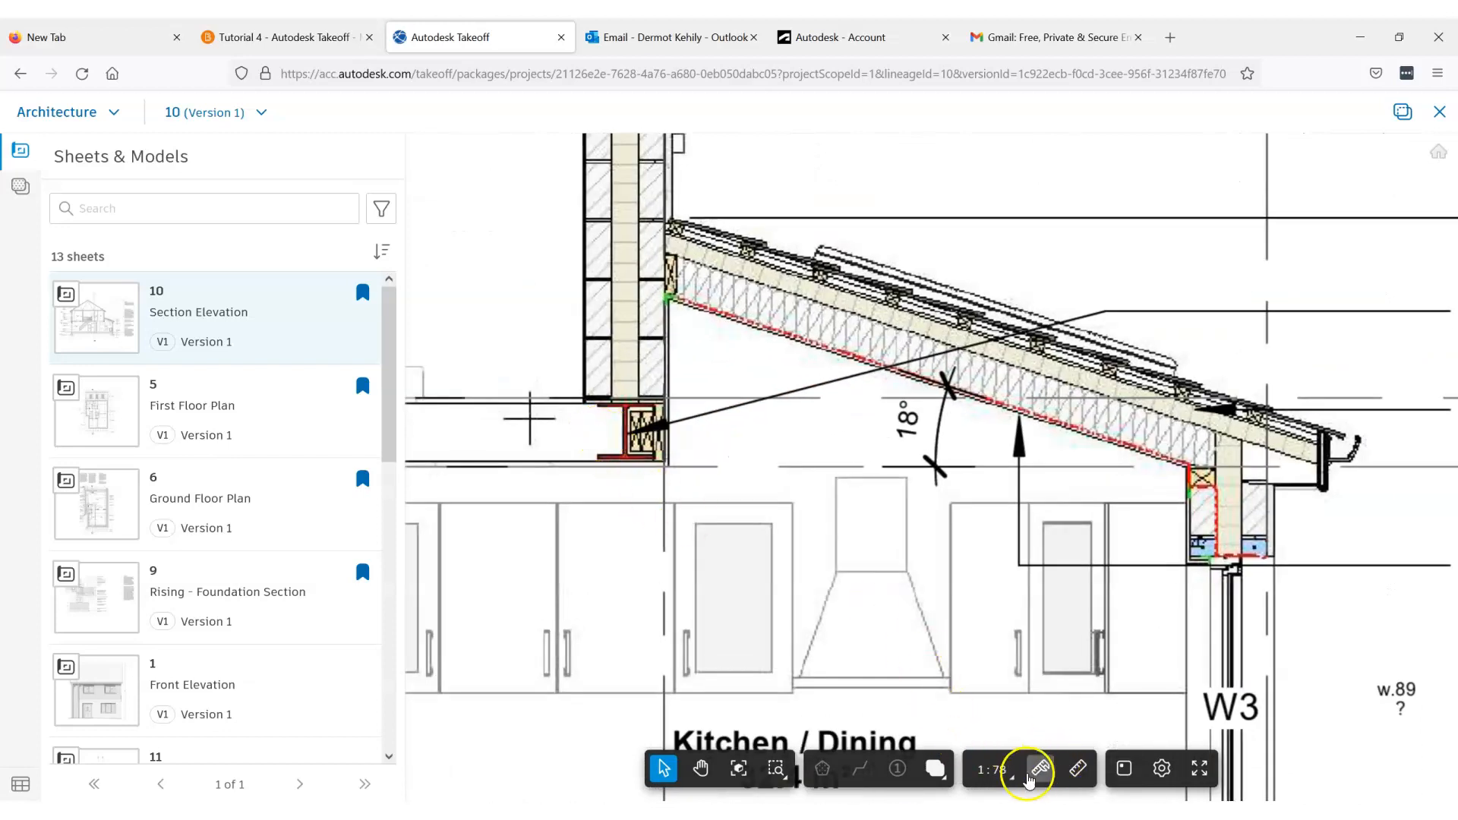
left_click(1079, 771)
scroll(623, 403, "up", 4)
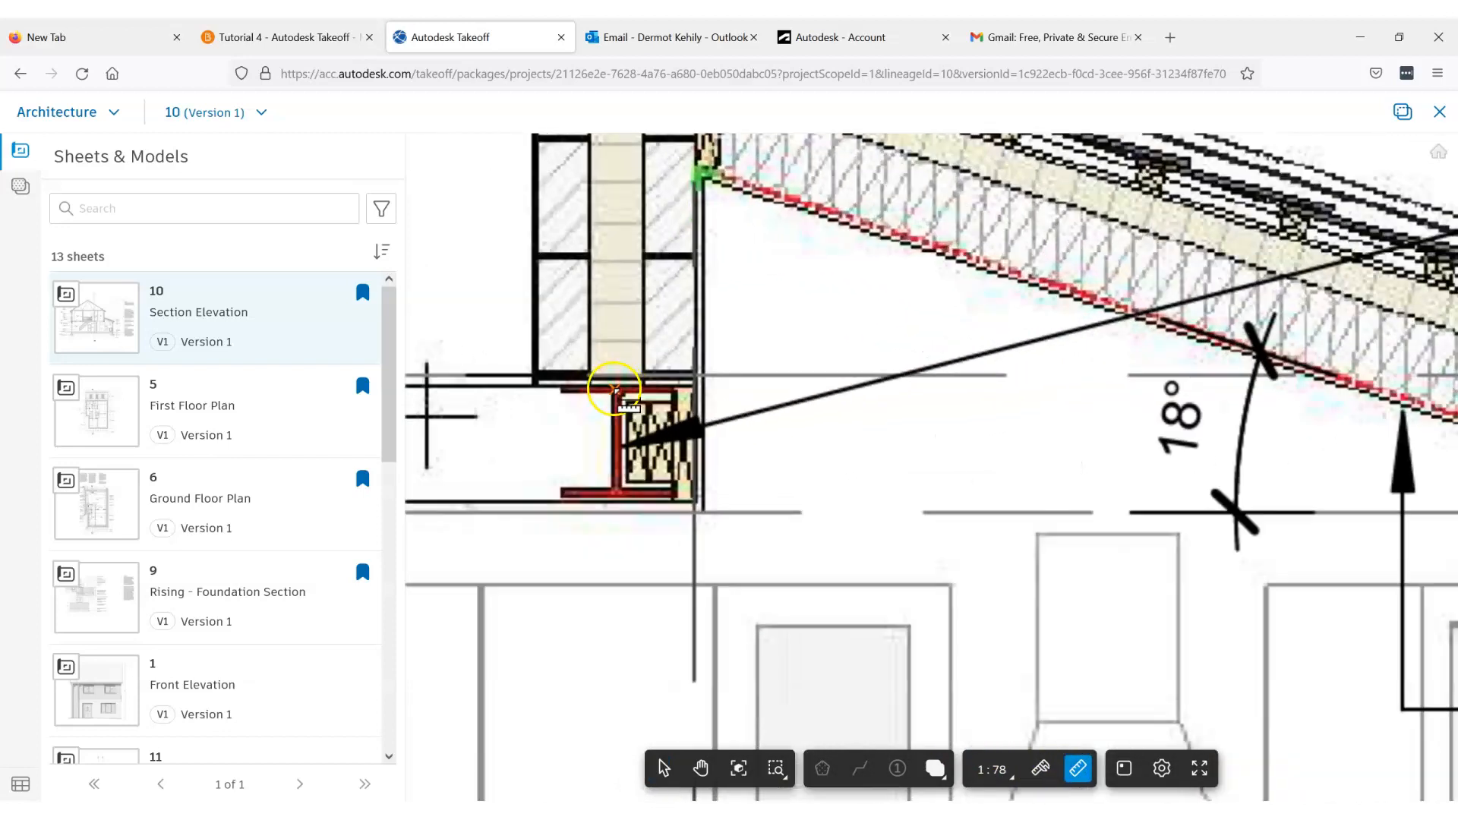
left_click(615, 390)
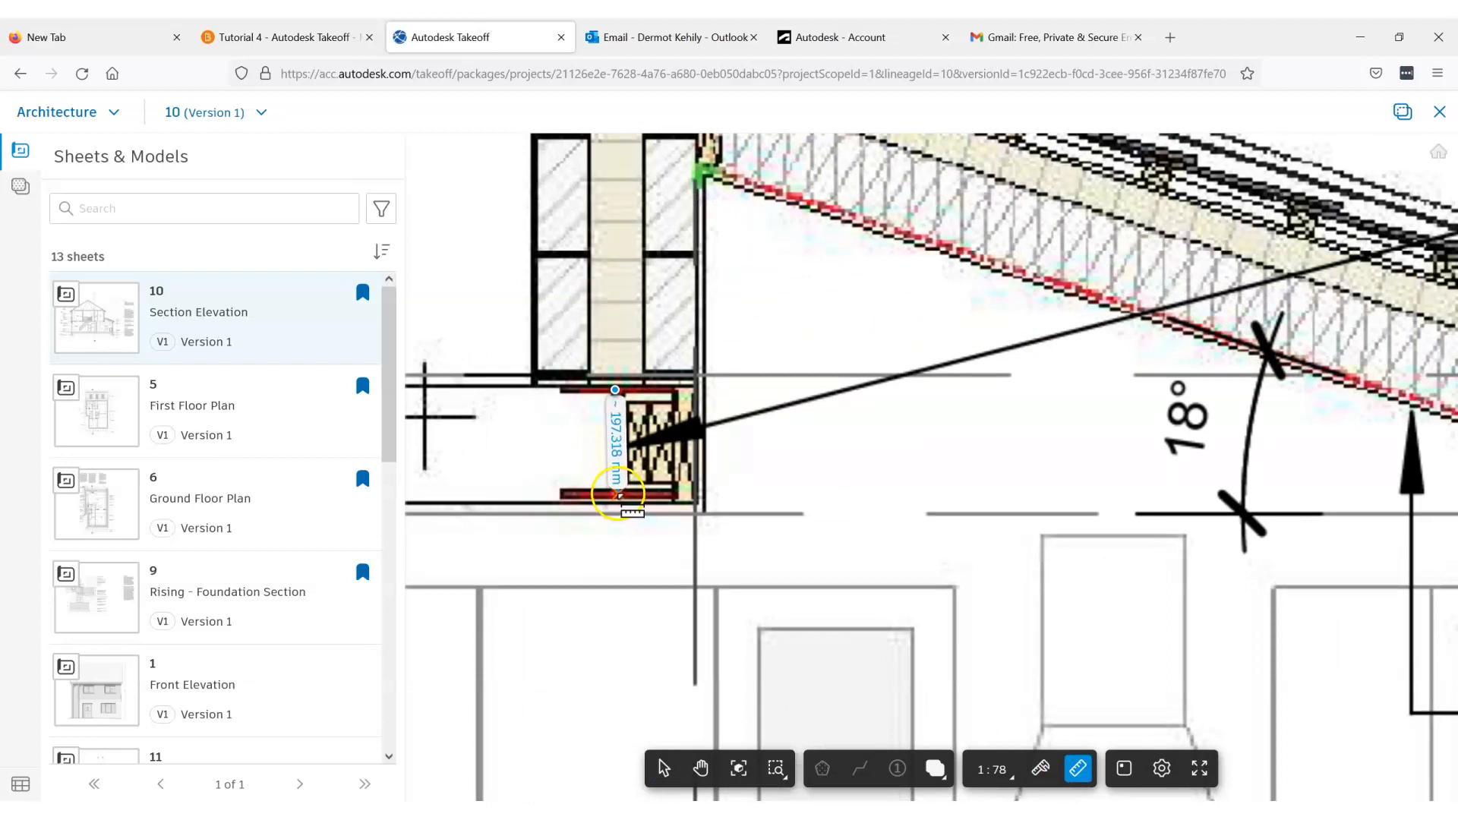
key("Escape")
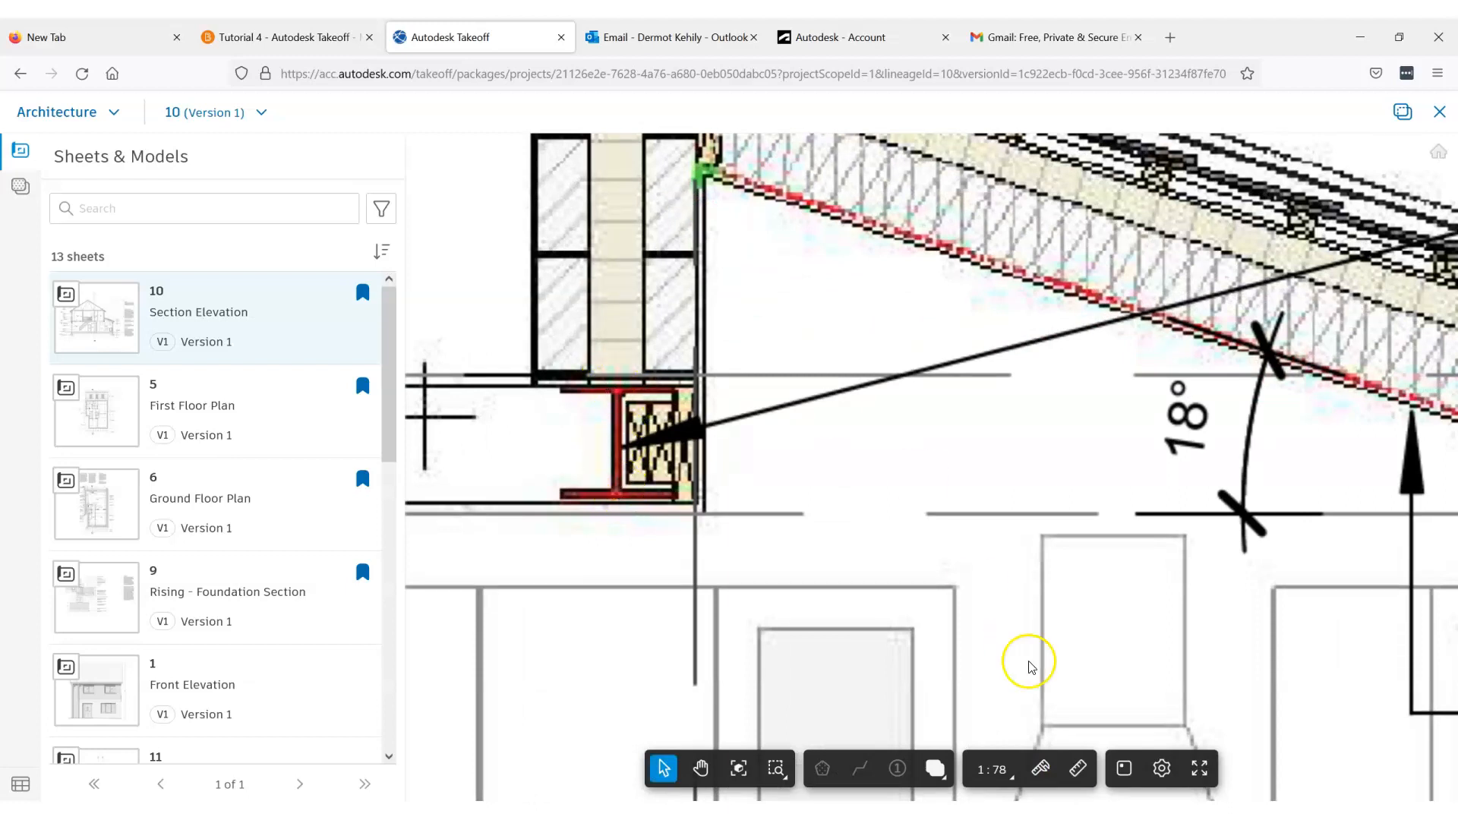
- Measure the width of the steel beam's top flange
left_click(1075, 768)
scroll(555, 385, "up", 2)
left_click(561, 387)
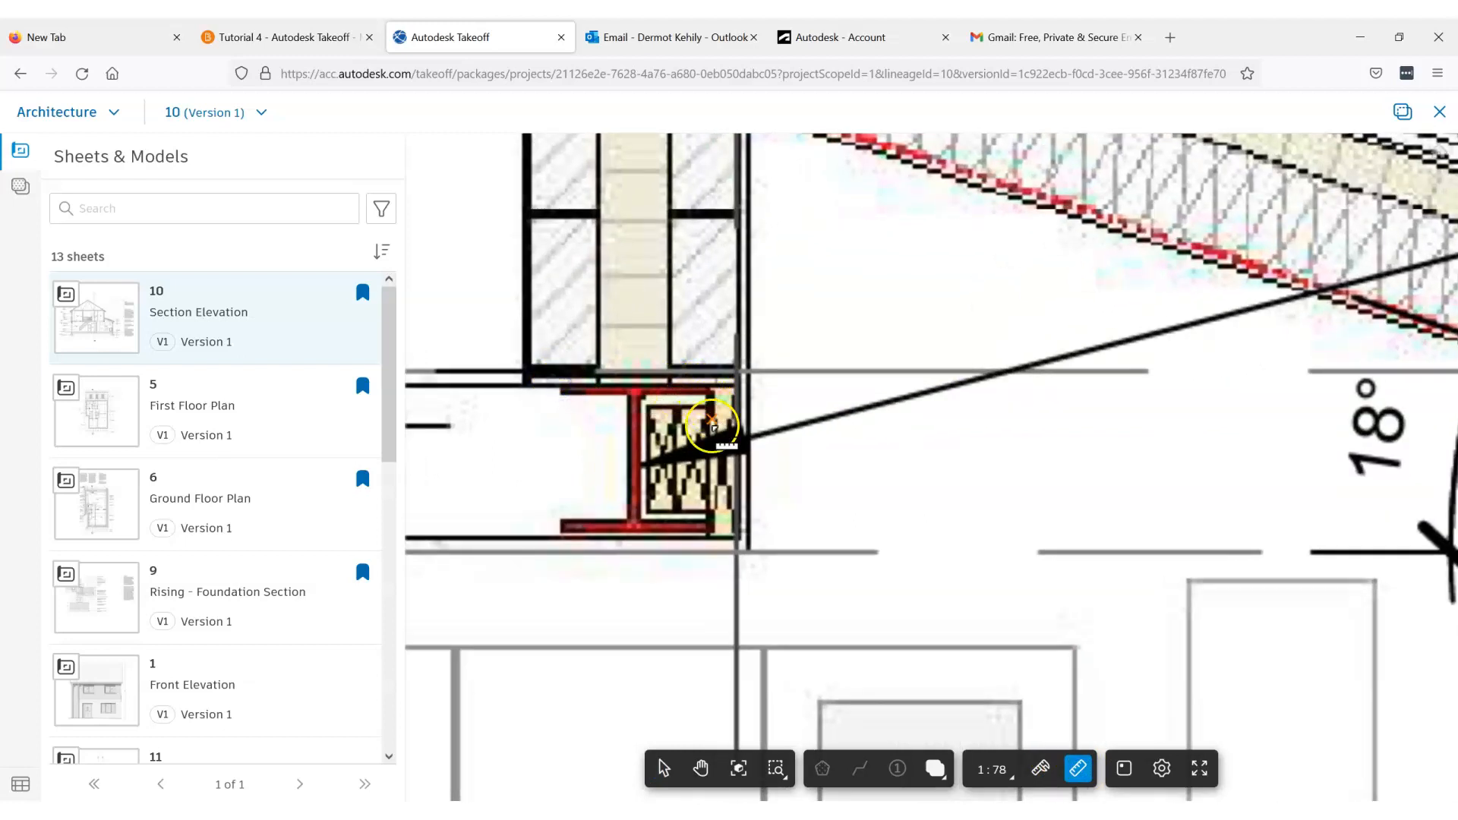
left_click(709, 391)
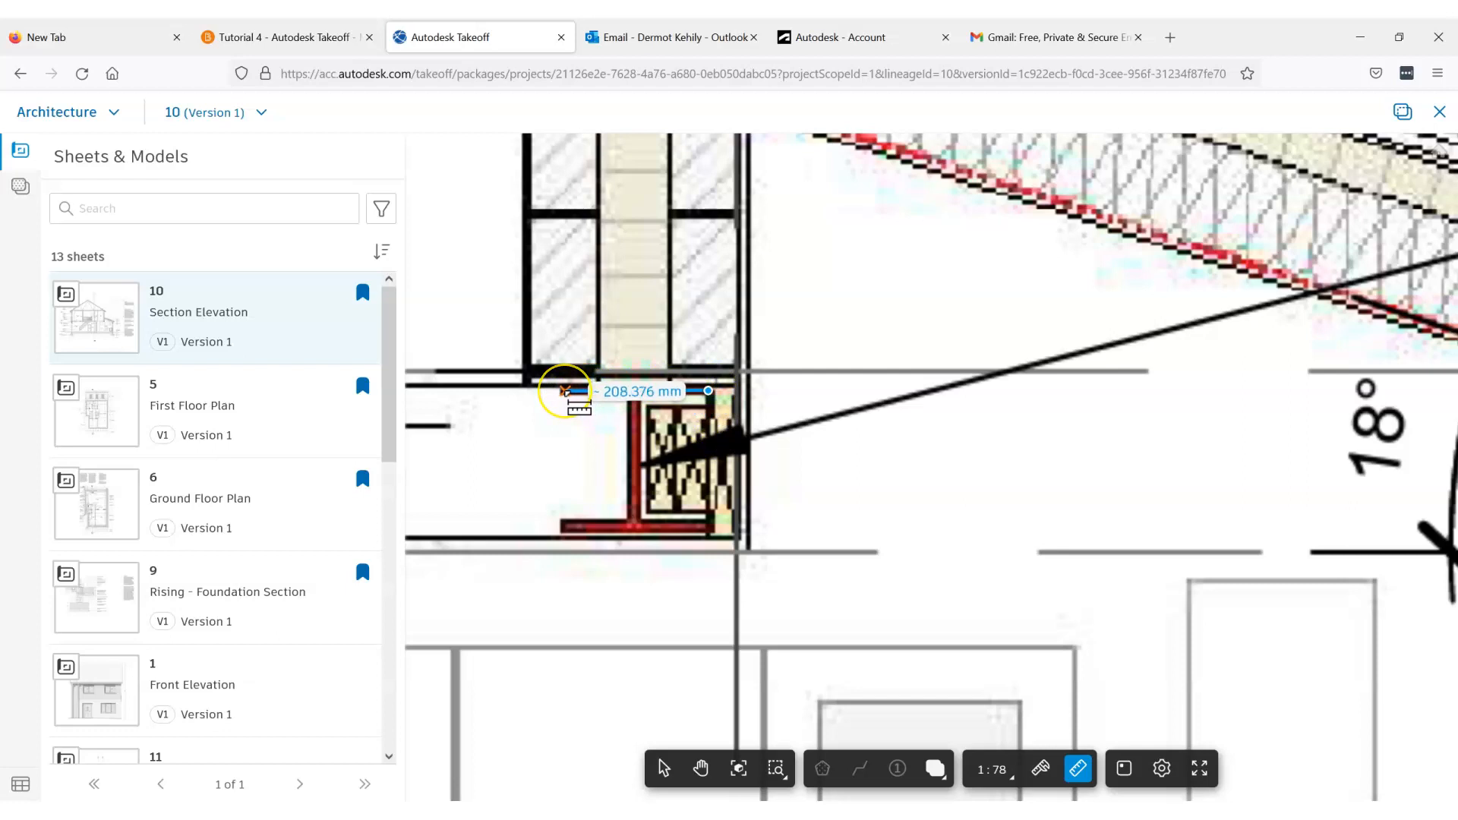
key("Escape")
- Read each part of the steel beam's size designation in the label beside the mono-pitch roof
scroll(689, 392, "down", 2)
scroll(689, 392, "down", 4)
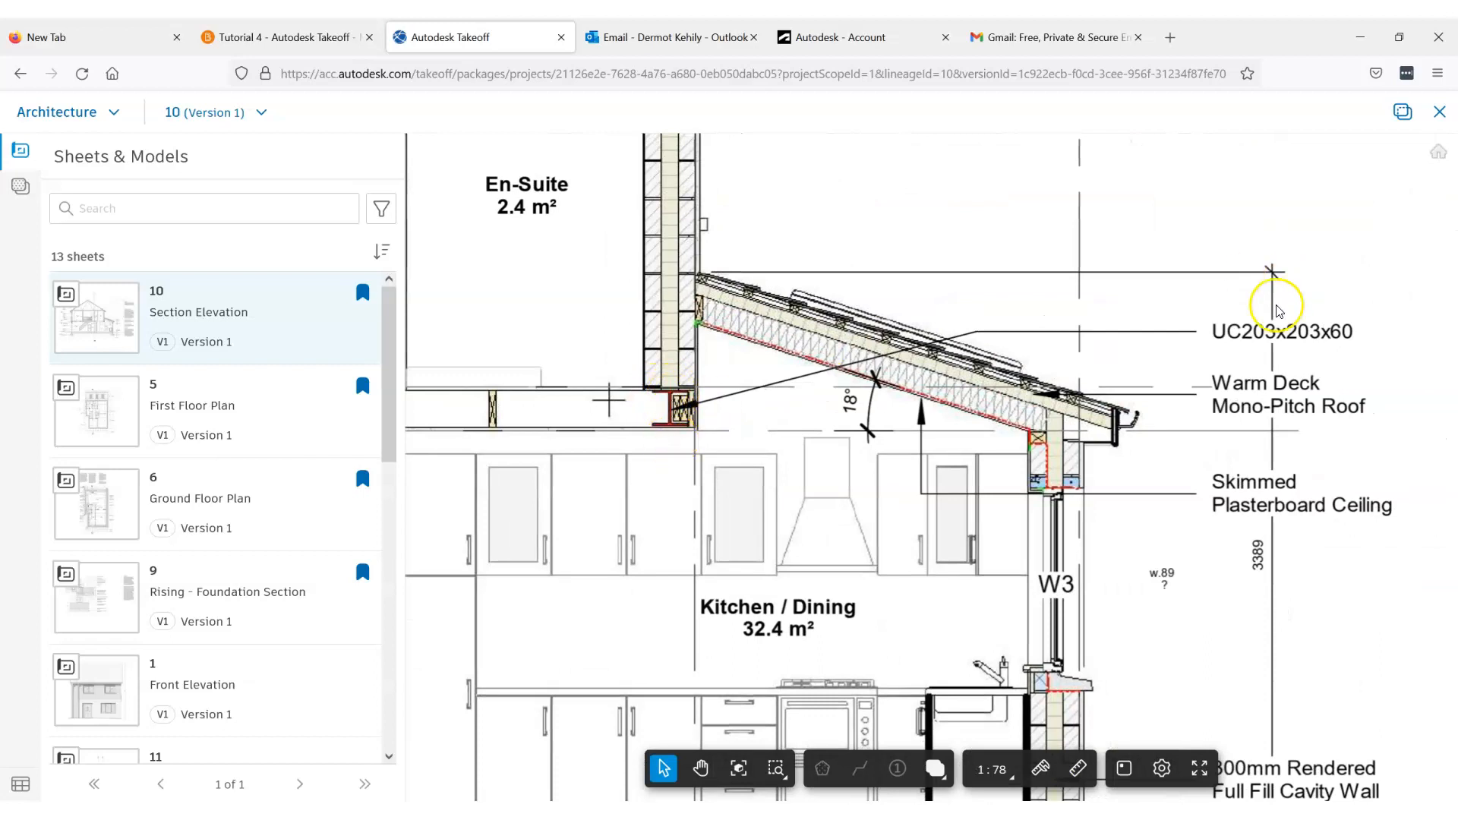
scroll(680, 400, "down", 5)
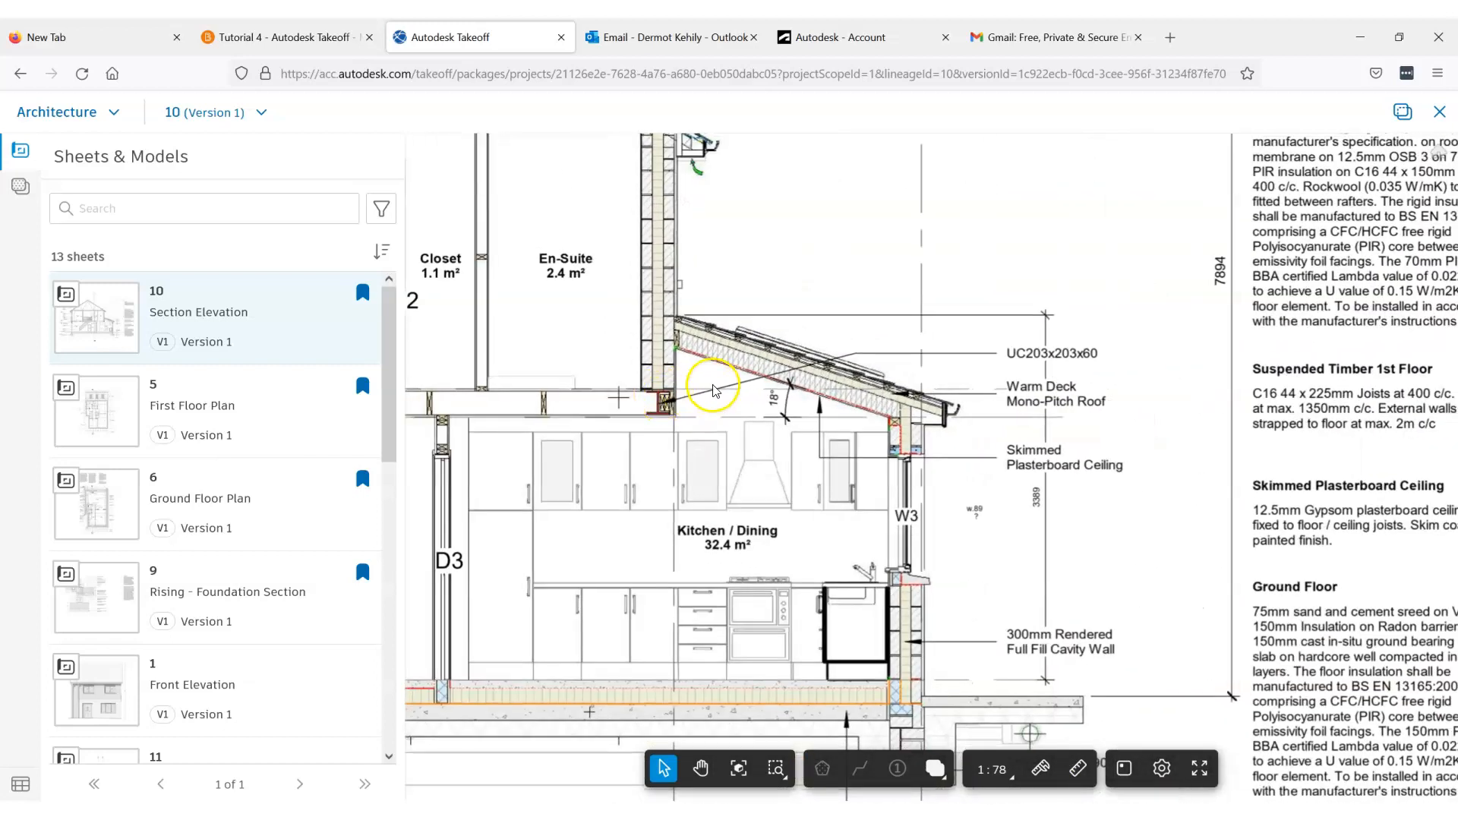
scroll(913, 395, "down", 3)
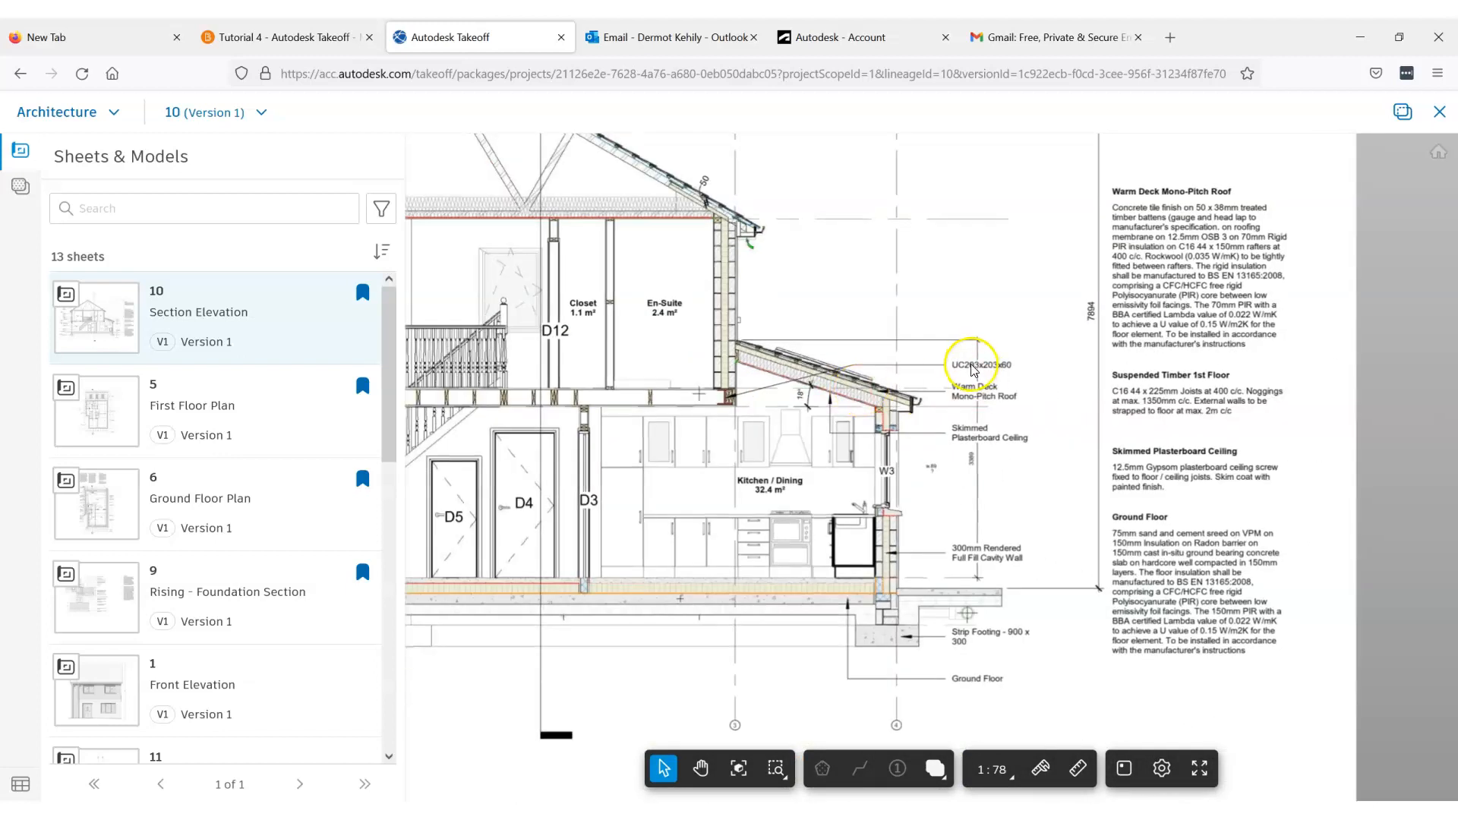
scroll(987, 364, "up", 3)
scroll(1022, 363, "up", 2)
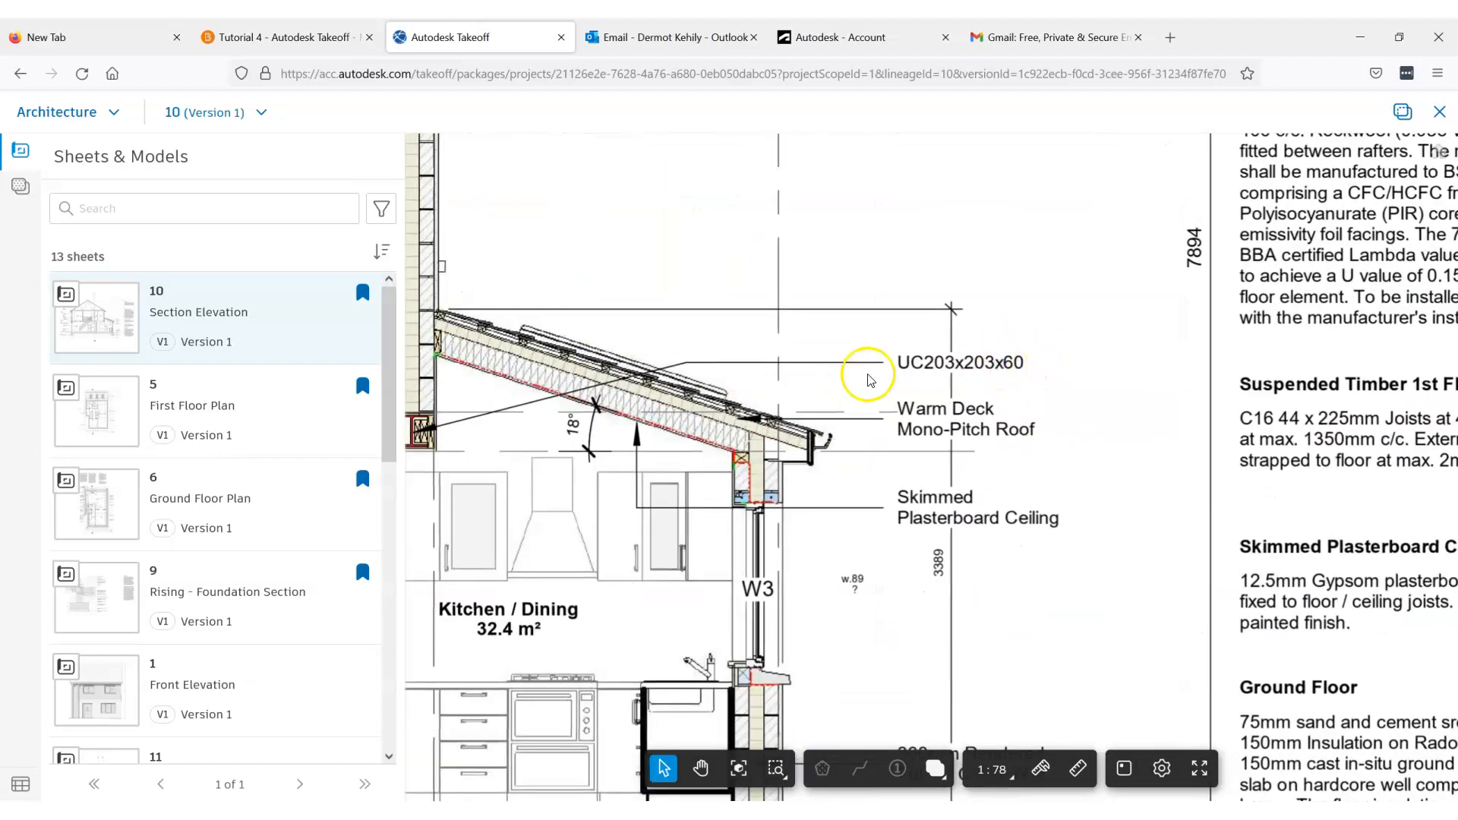
left_click(911, 361)
left_click_drag(910, 362, 1024, 354)
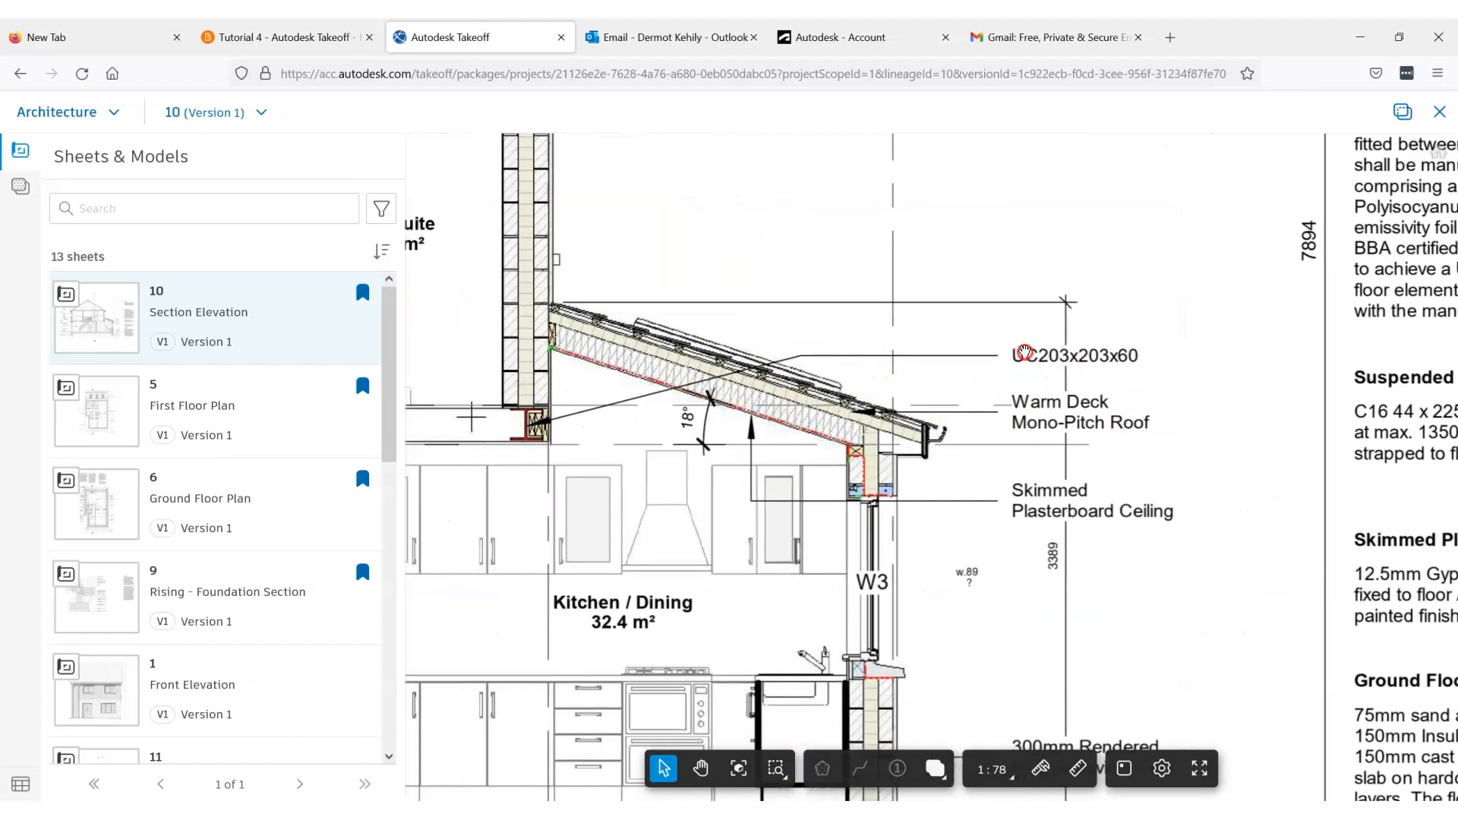
scroll(1025, 355, "up", 1)
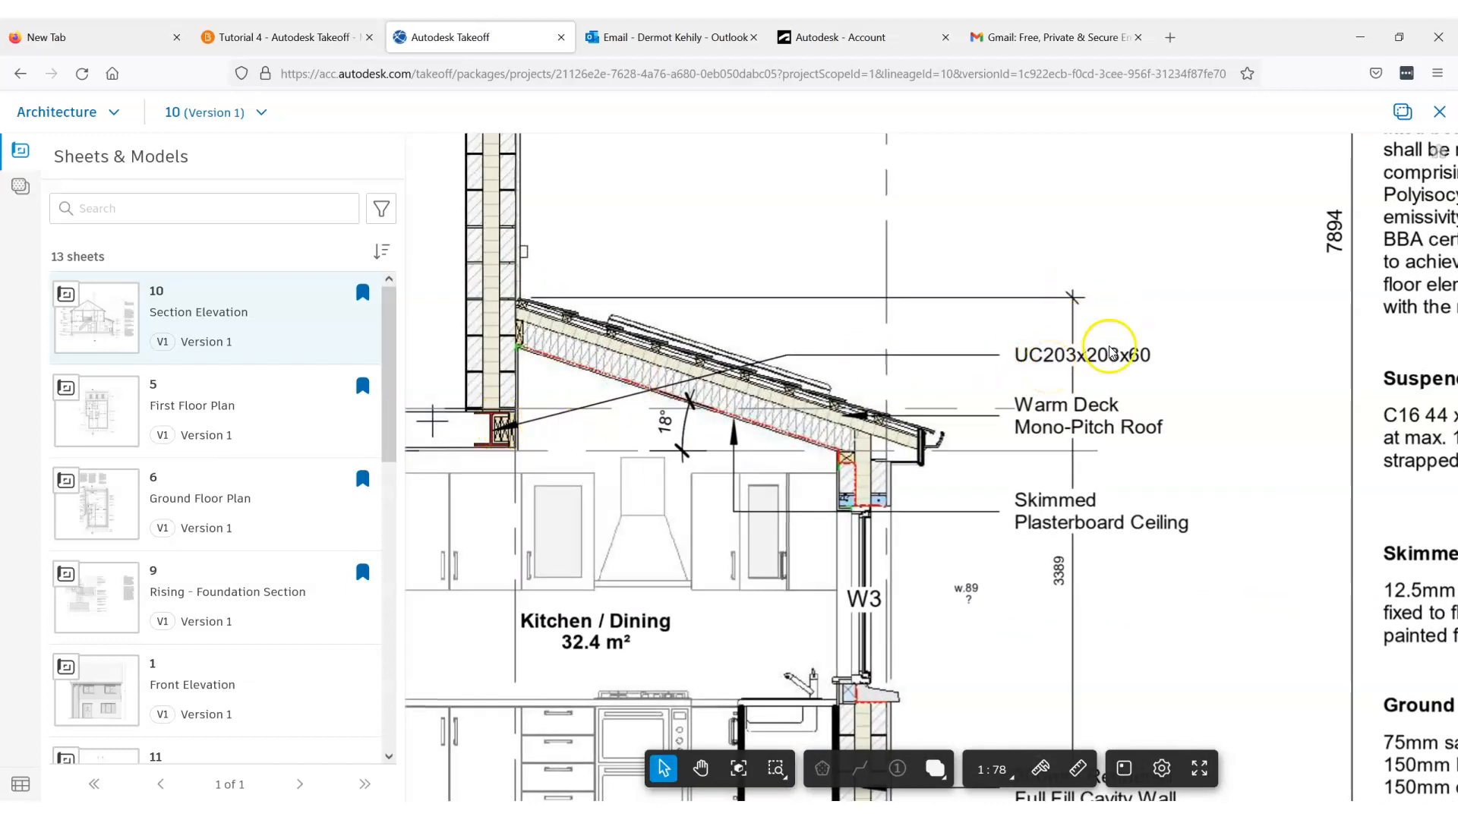
scroll(1143, 366, "up", 2)
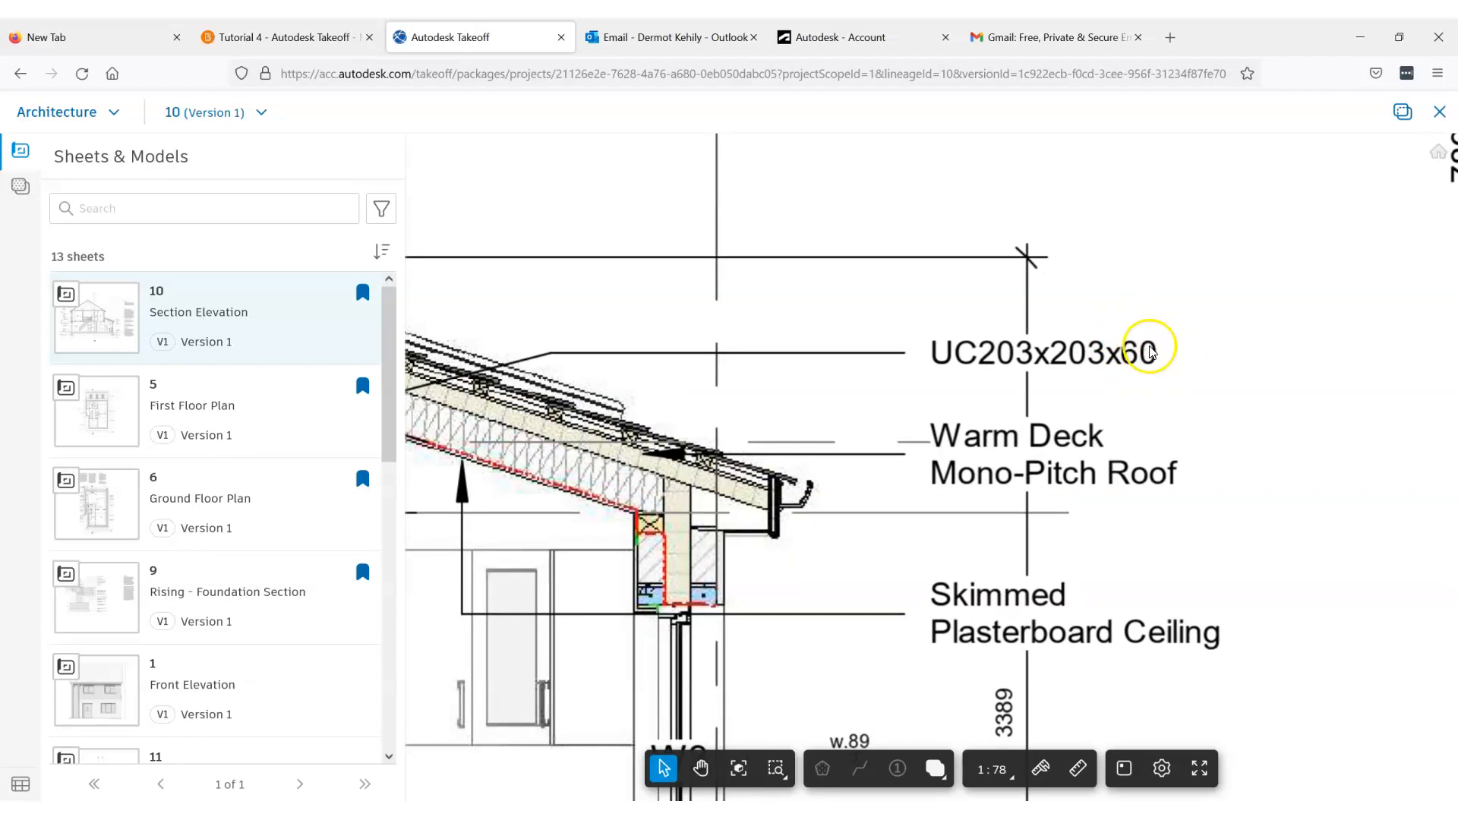
- Compare the steel beam's drawn section at first floor level with the weight and dimensions given in its label
scroll(916, 372, "down", 3)
scroll(646, 408, "down", 1)
left_click_drag(492, 422, 655, 389)
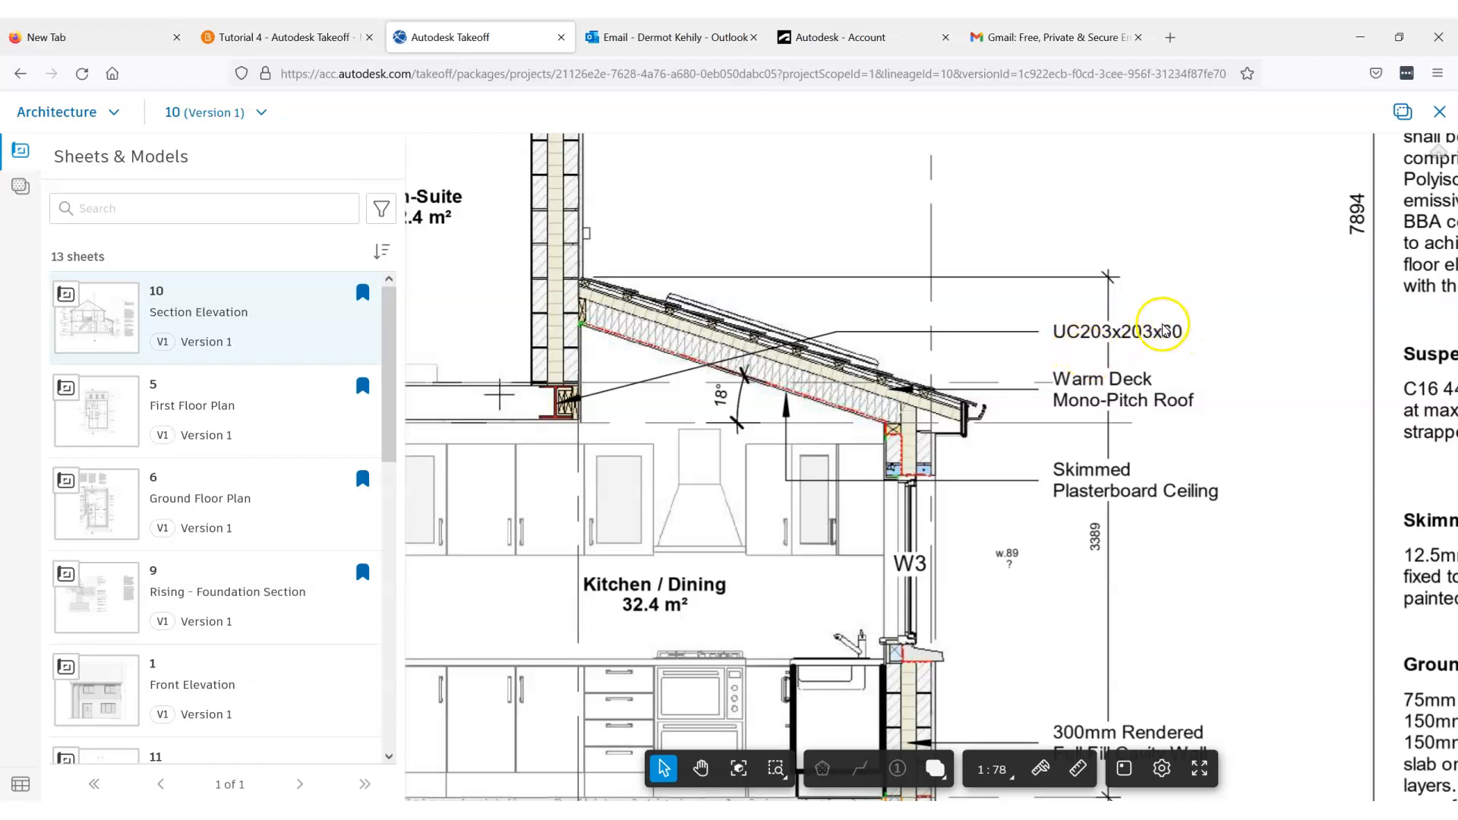
scroll(1166, 332, "up", 5)
scroll(1167, 343, "down", 6)
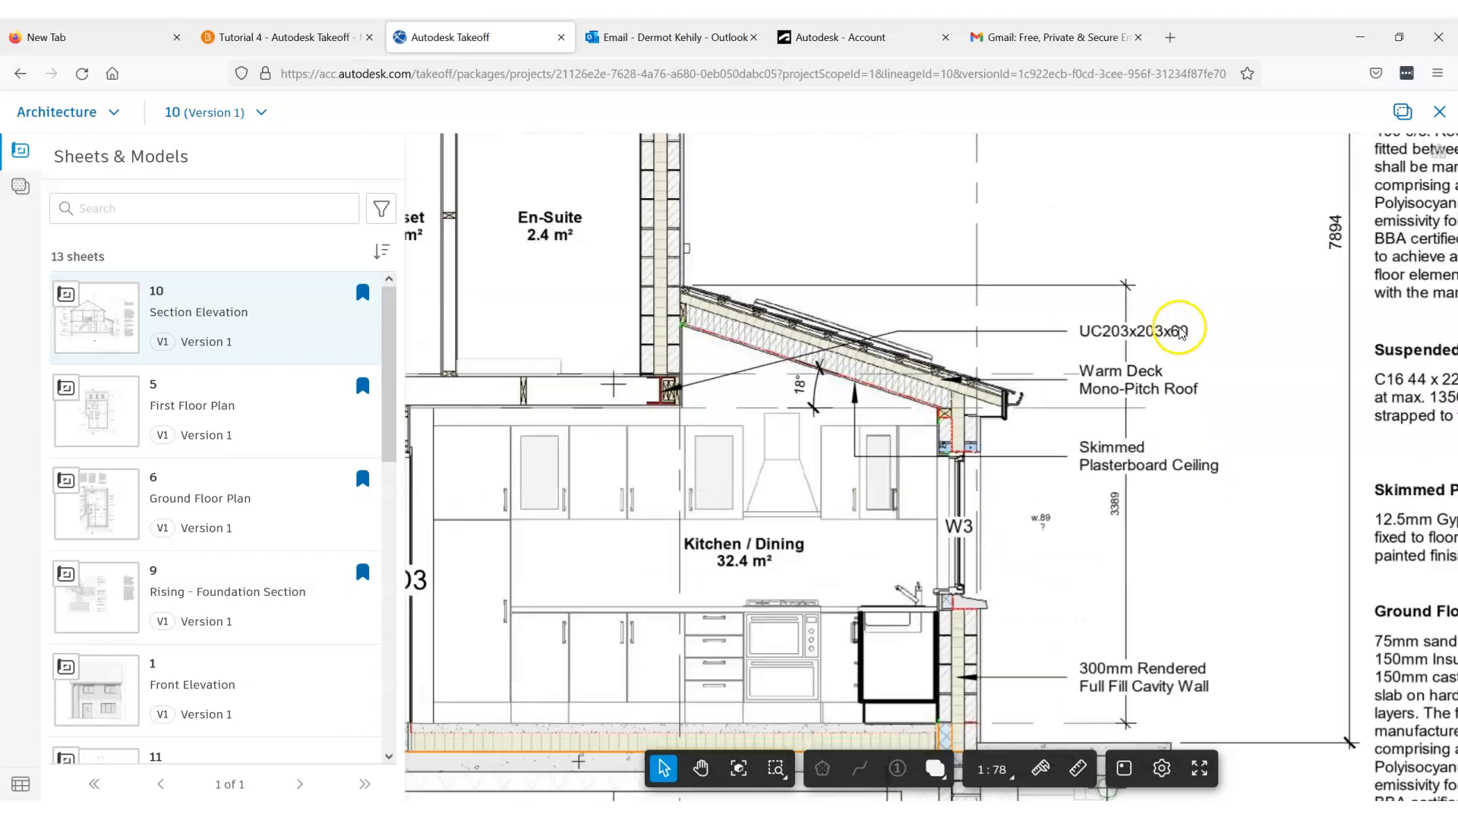
scroll(1181, 332, "down", 1)
scroll(1181, 332, "down", 3)
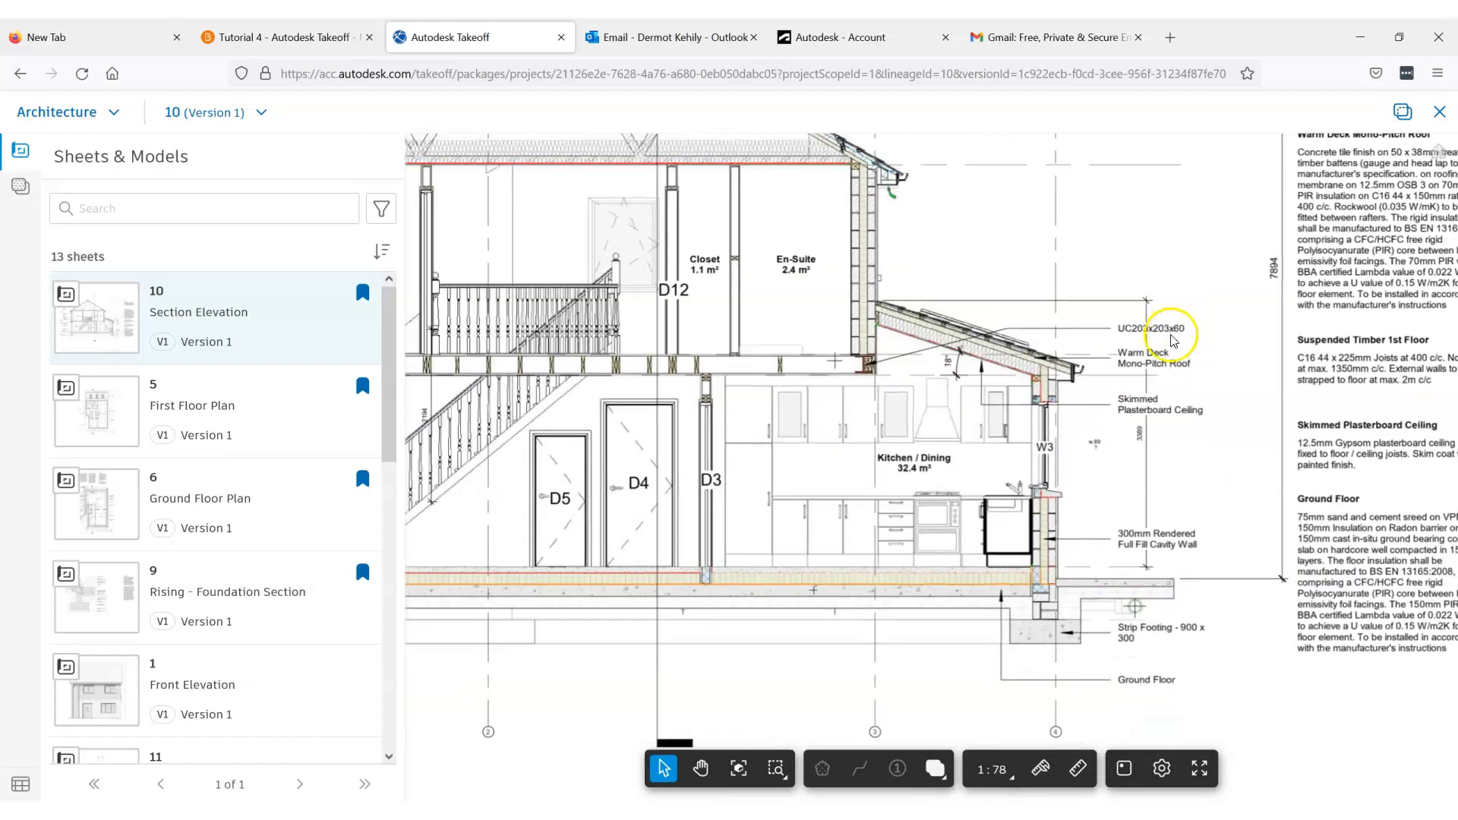
scroll(1145, 334, "up", 2)
scroll(1145, 334, "up", 2)
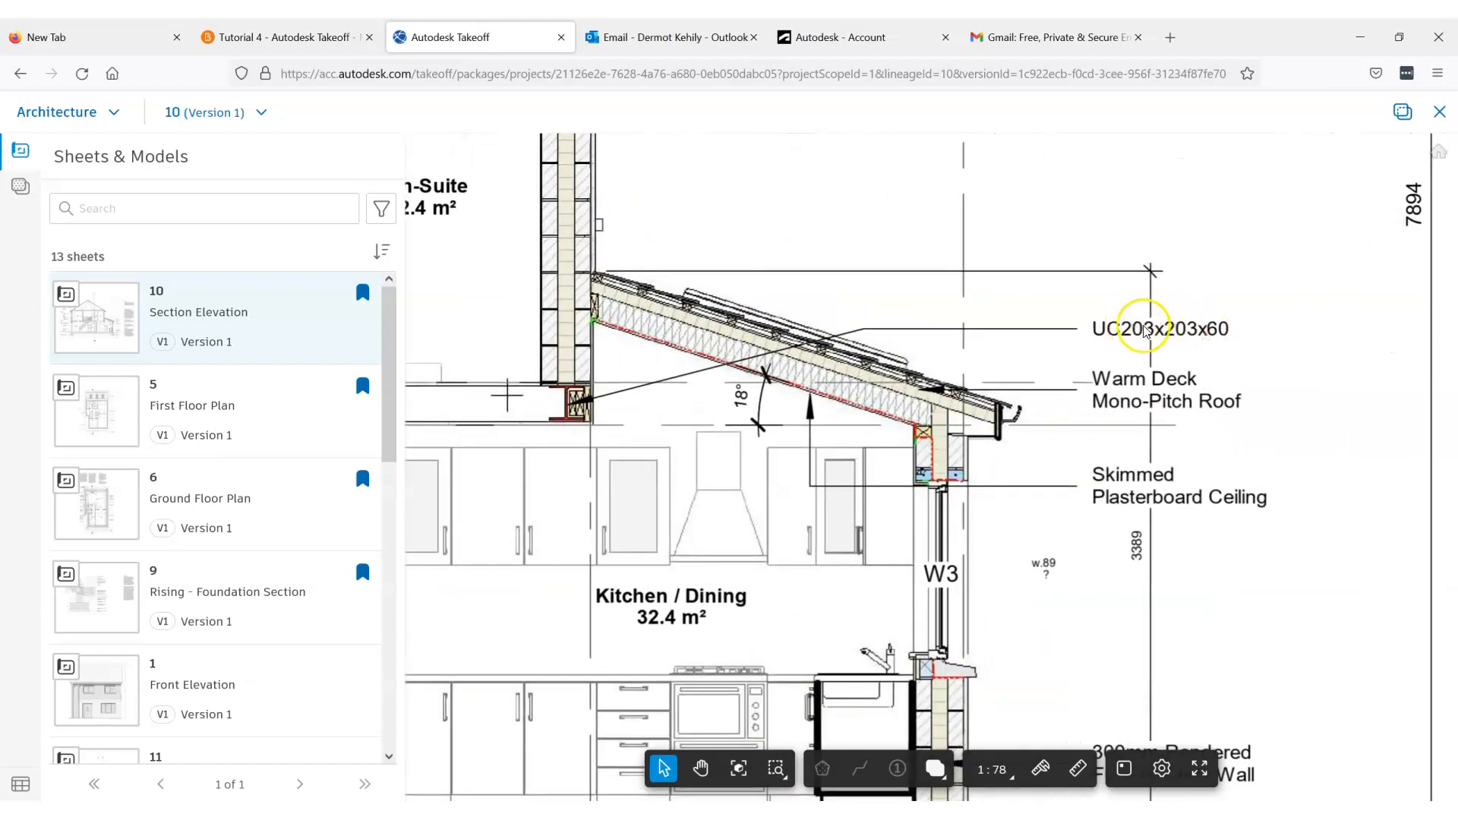
scroll(544, 414, "up", 6)
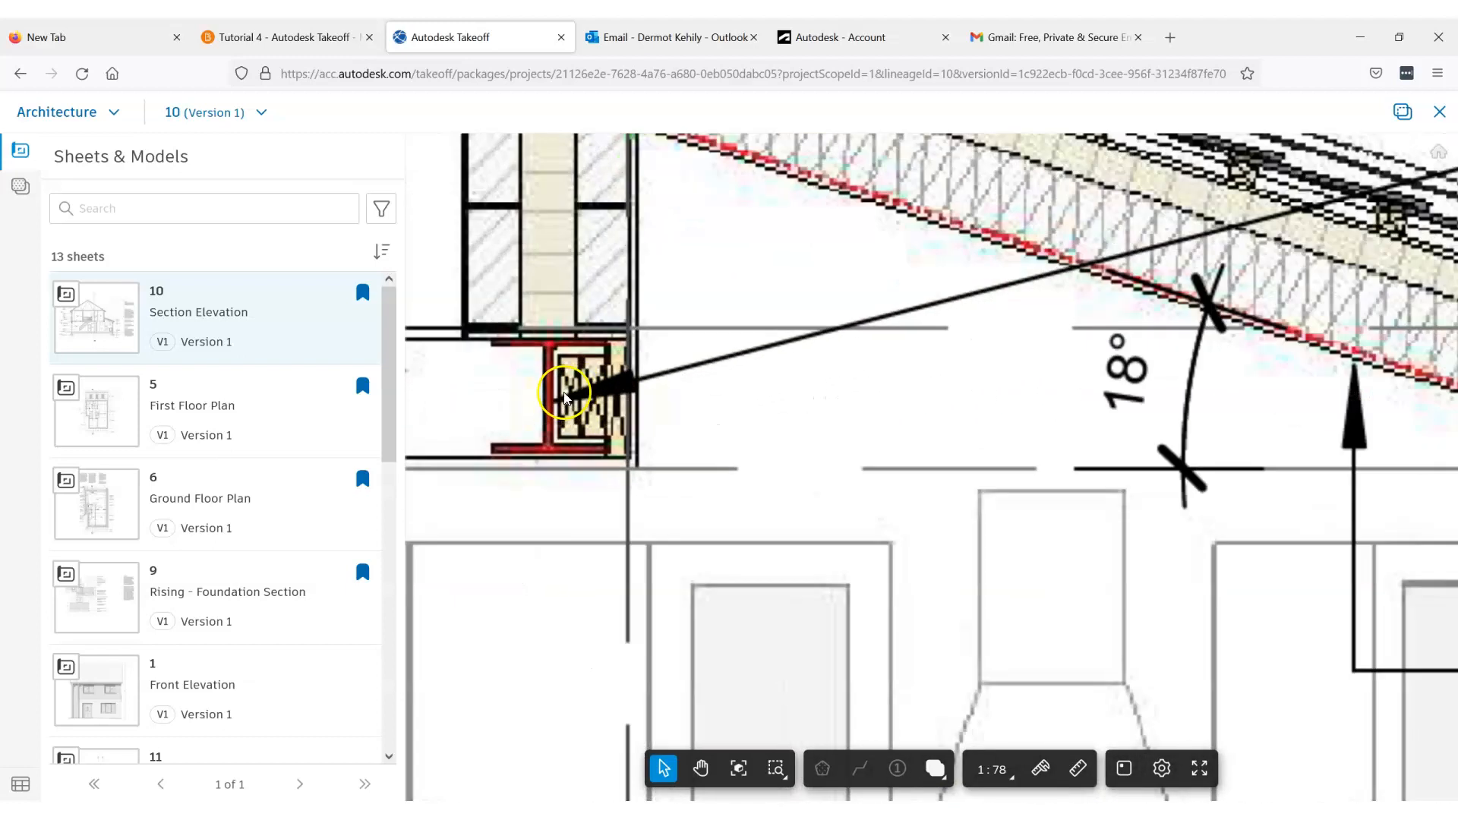
scroll(550, 384, "down", 3)
scroll(550, 385, "down", 3)
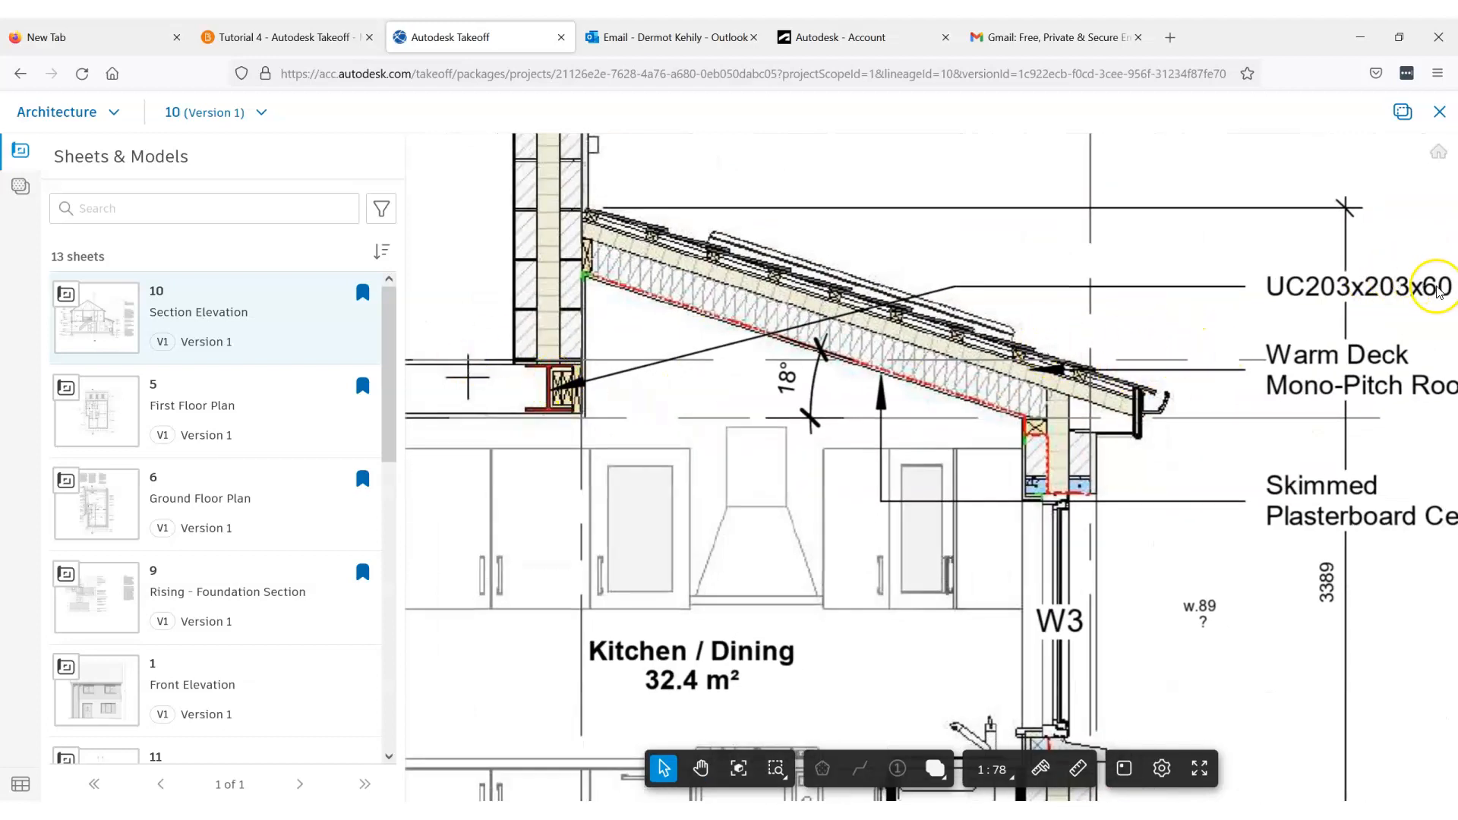
left_click_drag(1405, 286, 1246, 287)
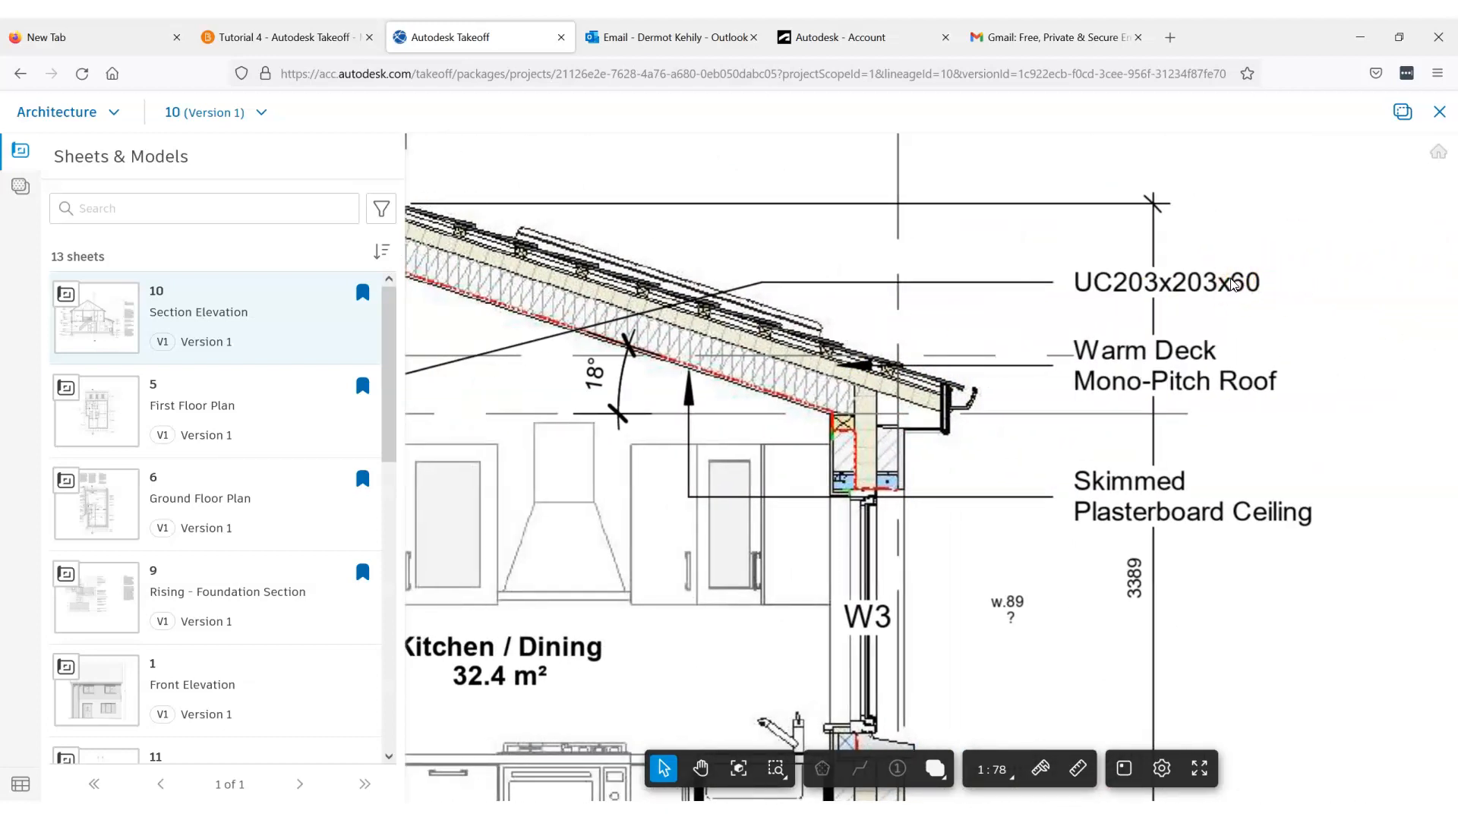
scroll(1238, 285, "up", 1)
scroll(1238, 285, "down", 3)
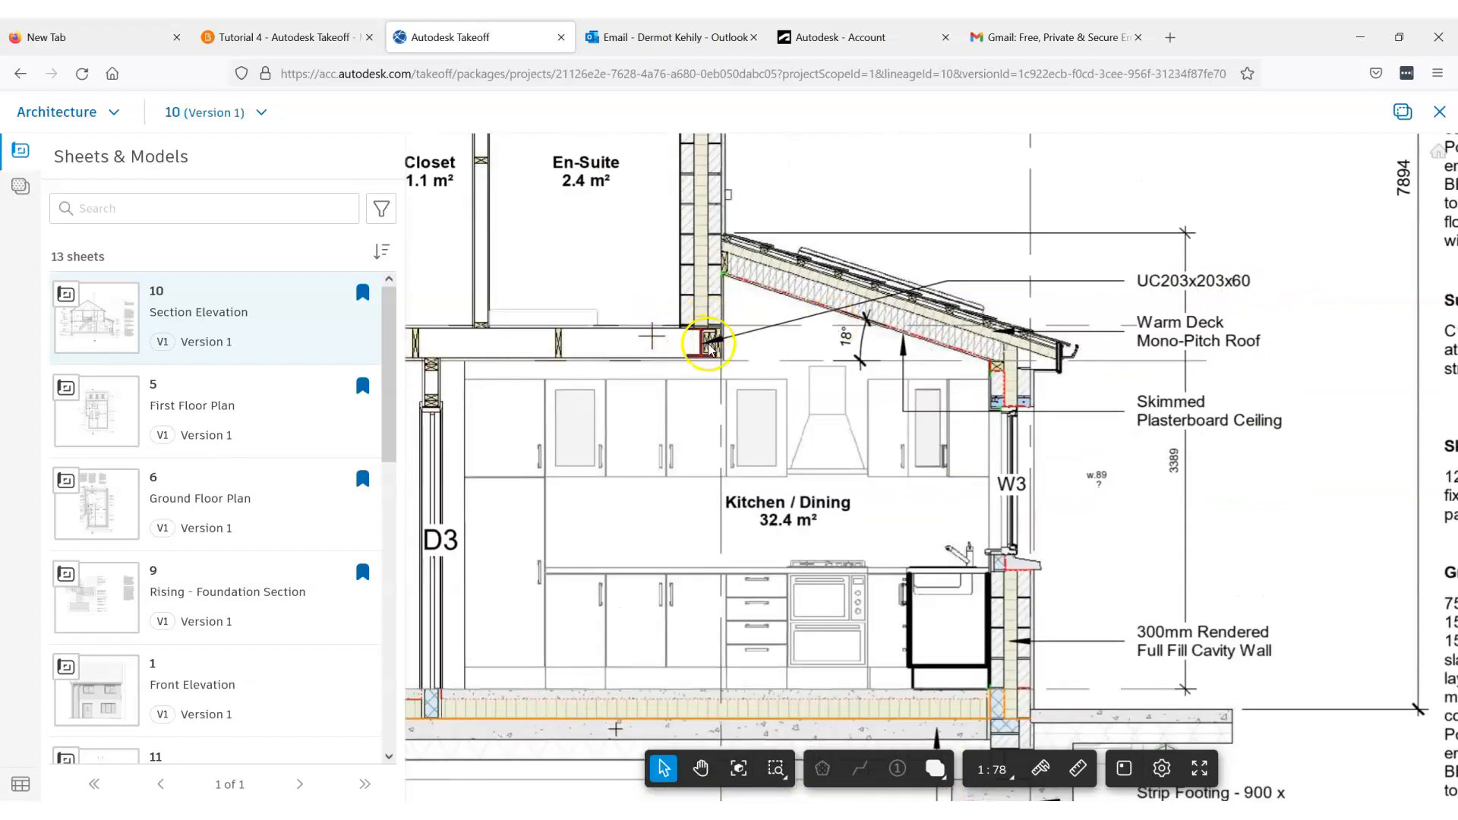
scroll(707, 351, "up", 2)
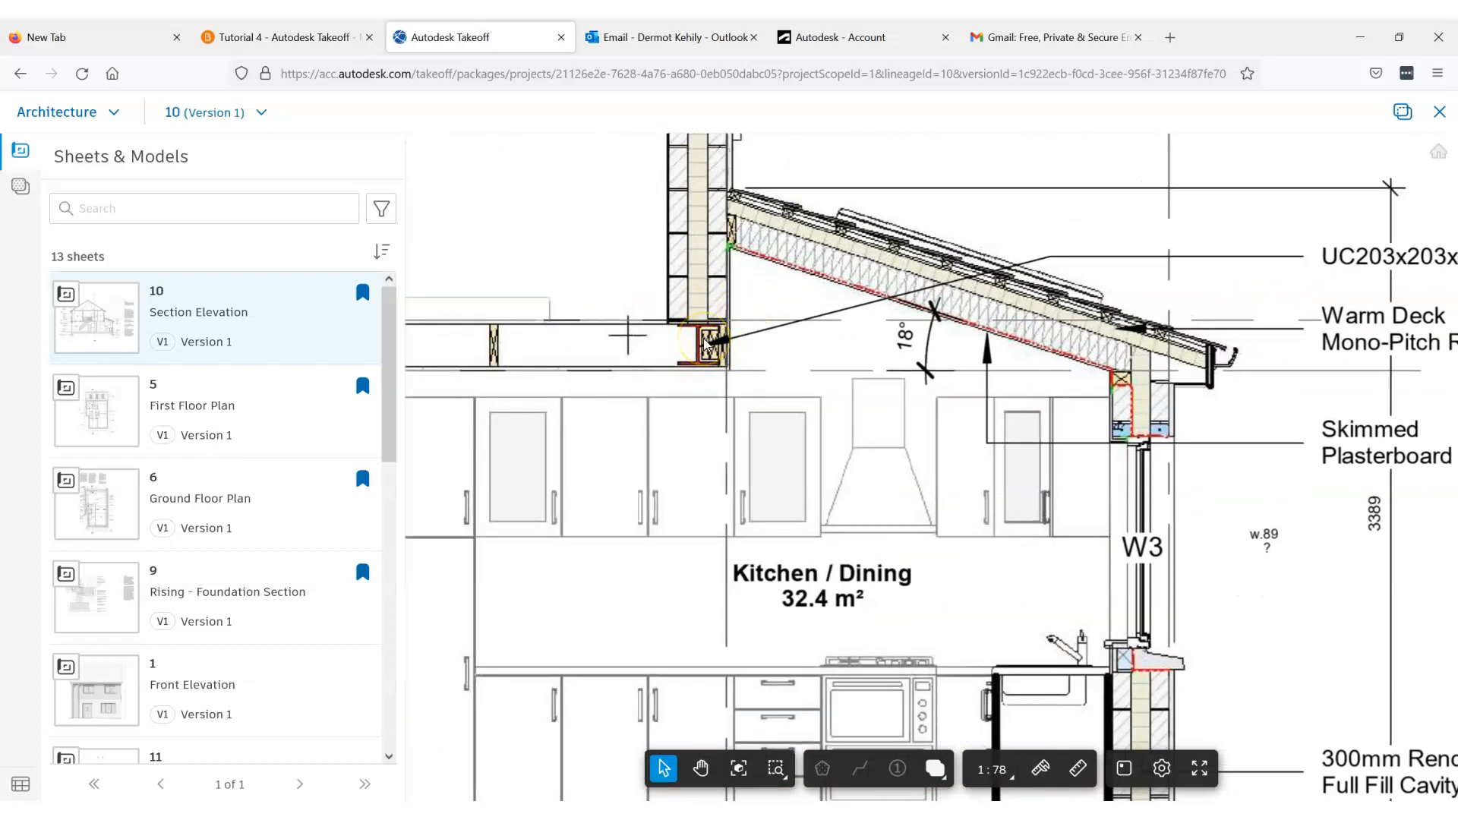
- Examine where the UC203x203x60 steel beam sits between the en-suite's external wall and the mono-pitch roof
scroll(706, 353, "down", 2)
scroll(707, 347, "down", 2)
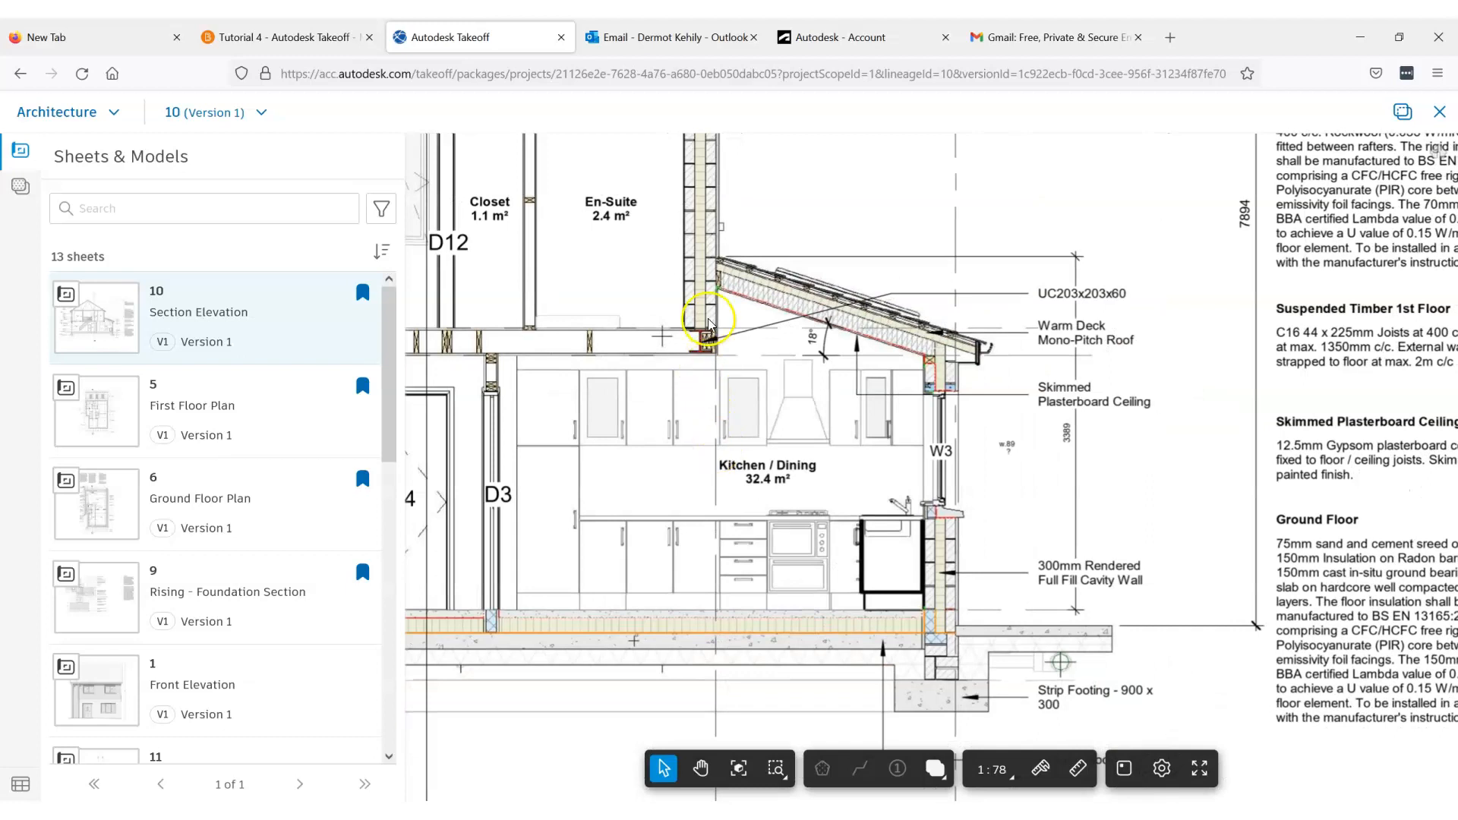
scroll(885, 323, "down", 1)
scroll(995, 302, "up", 2)
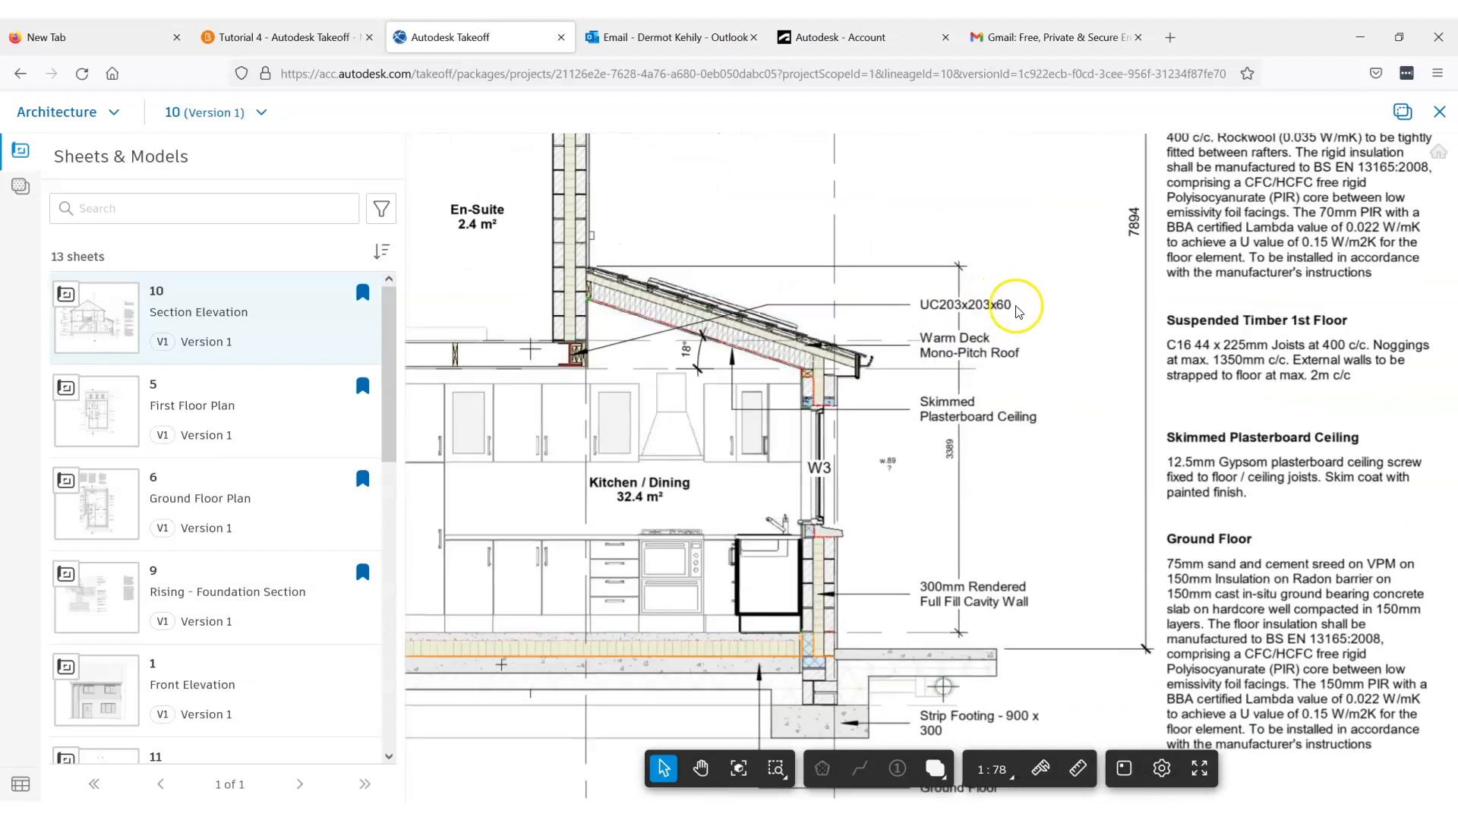
scroll(1001, 307, "down", 3)
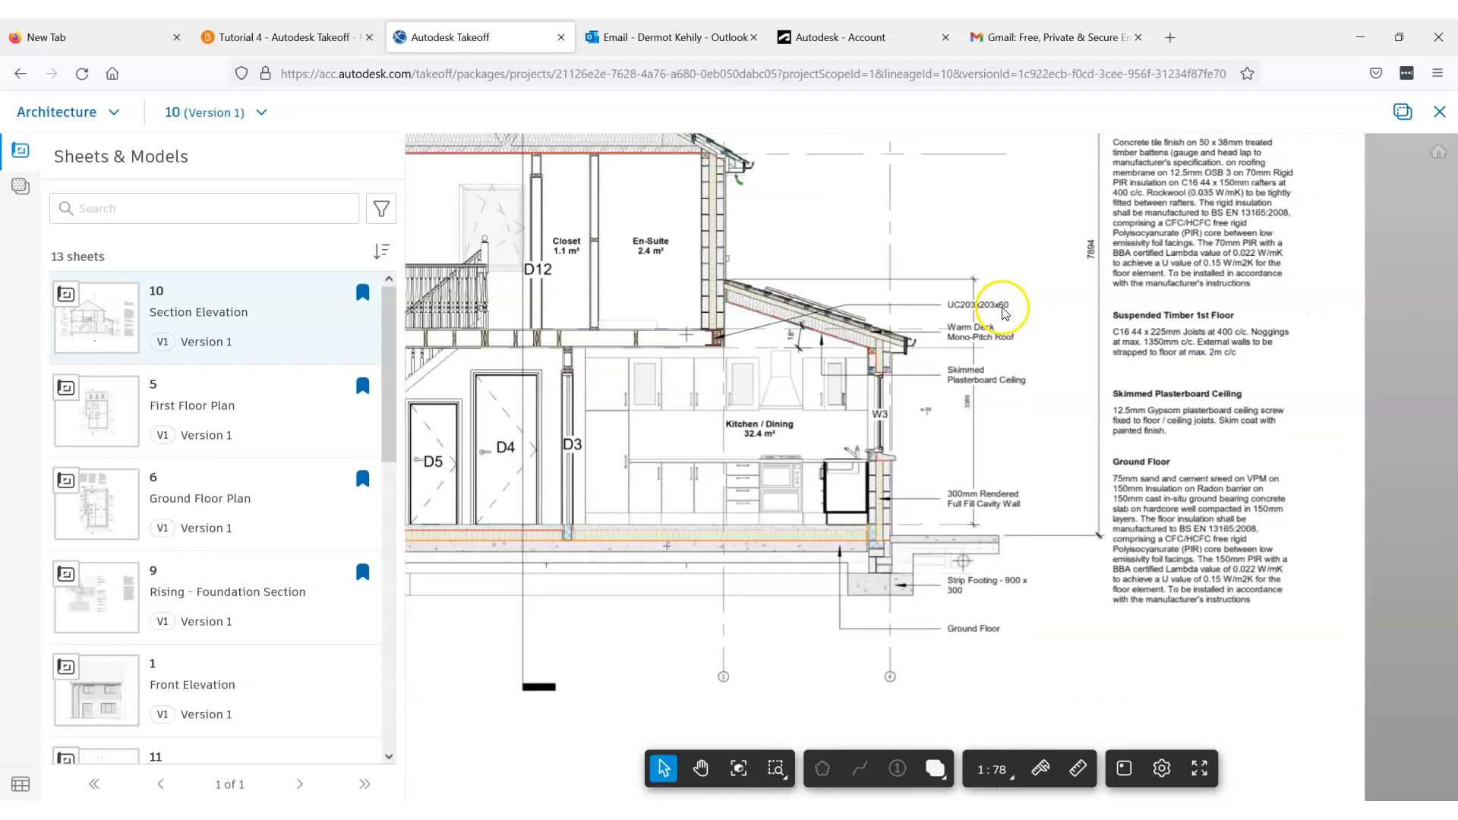
scroll(912, 300, "down", 2)
scroll(903, 304, "up", 1)
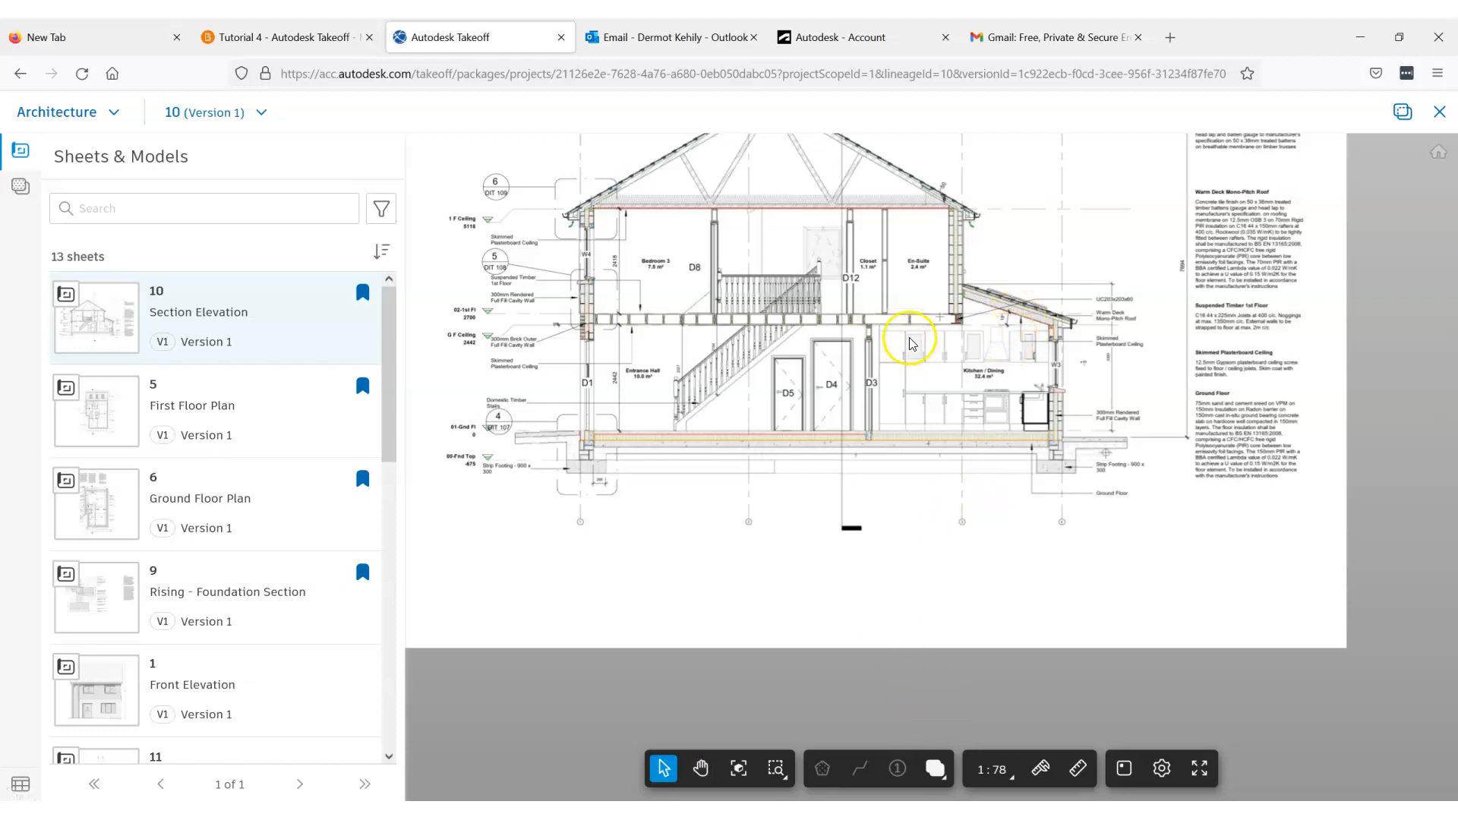
scroll(965, 319, "up", 1)
scroll(972, 323, "down", 2)
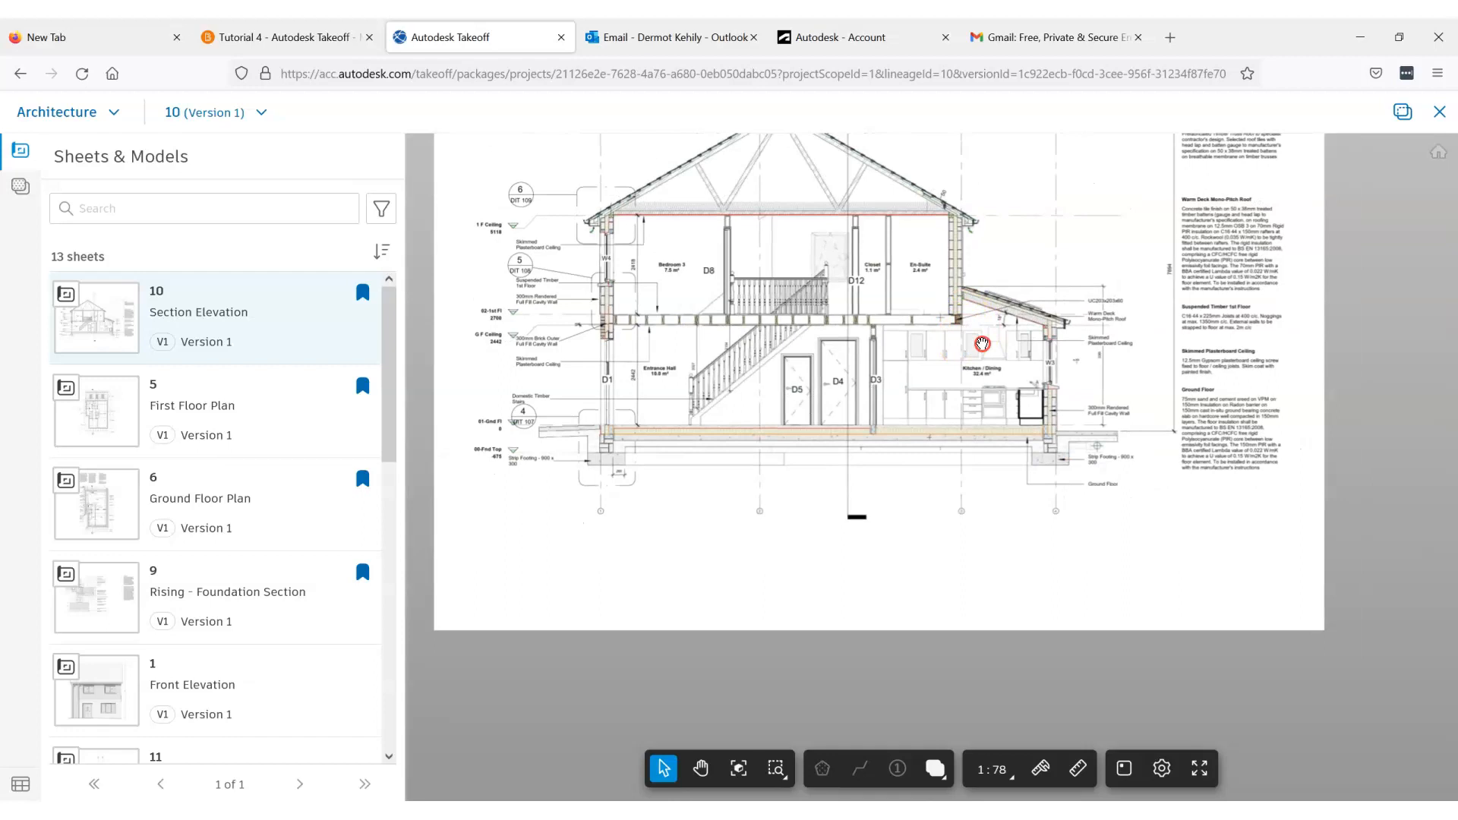
scroll(1044, 338, "up", 4)
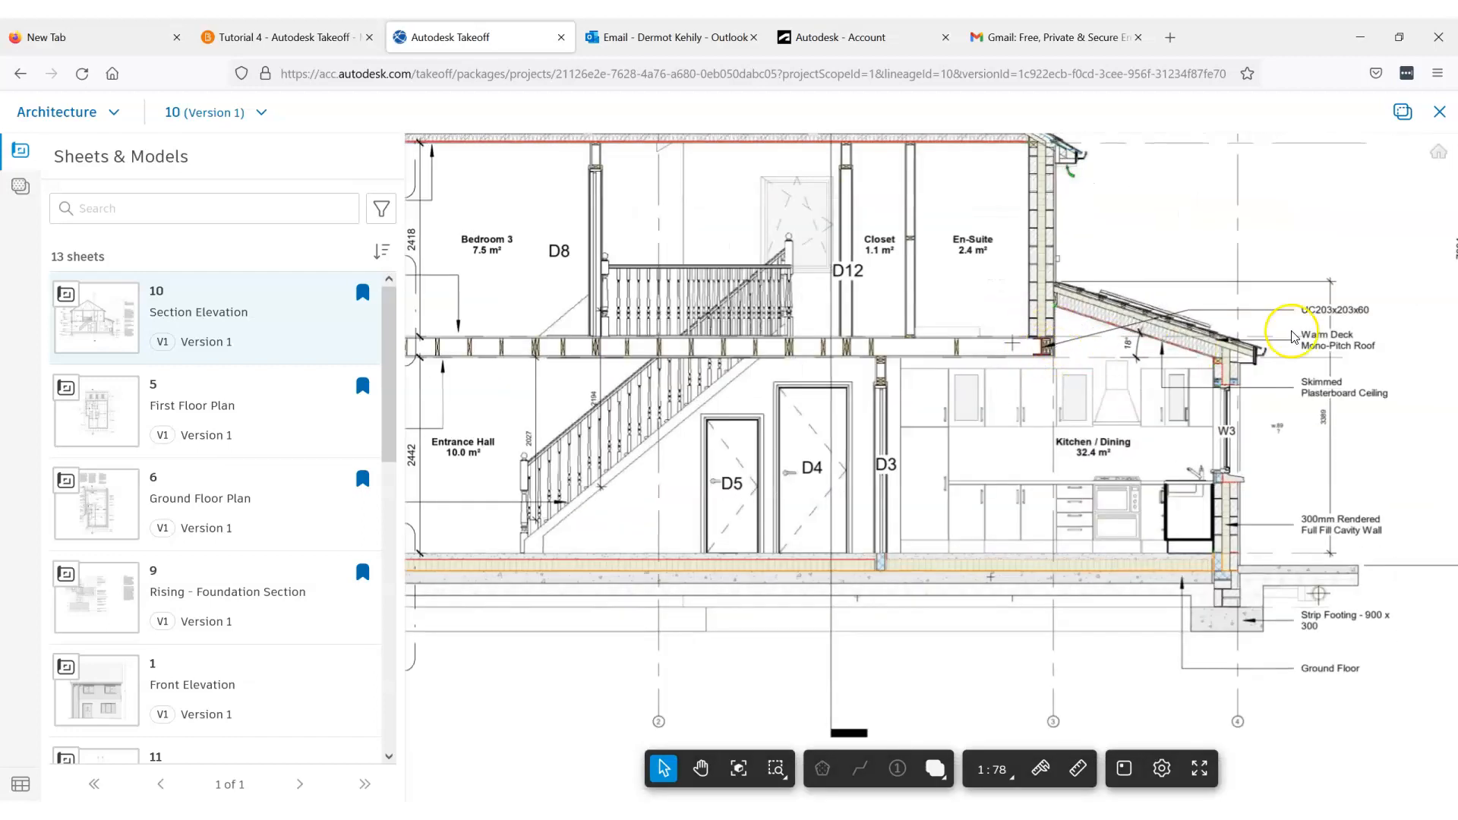
scroll(1159, 373, "down", 2)
- Review the whole house section, following the suspended first floor from Bedroom 3 across to the steel beam
left_click_drag(715, 375, 698, 452)
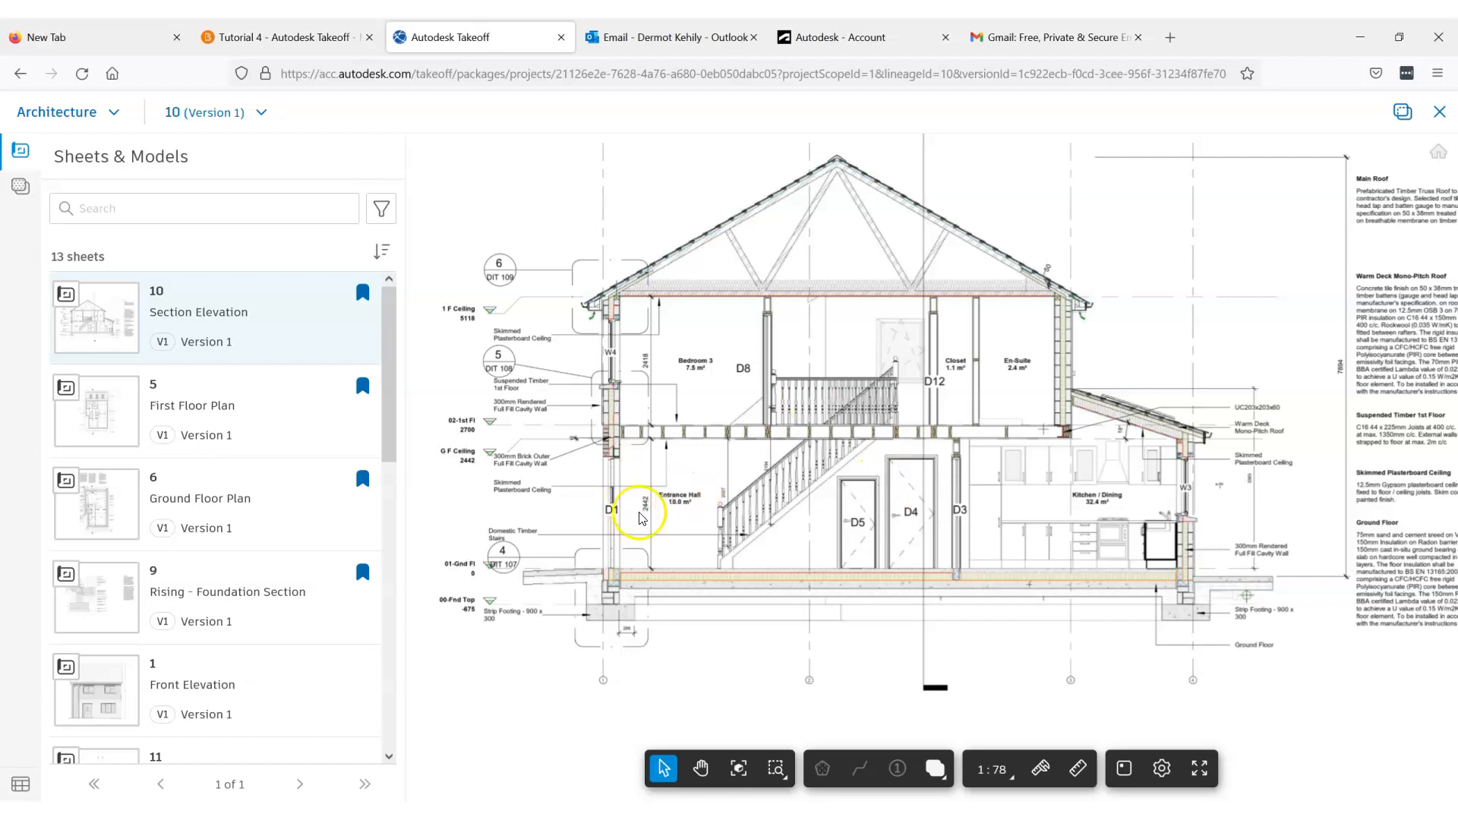
scroll(650, 515, "up", 5)
scroll(651, 518, "down", 3)
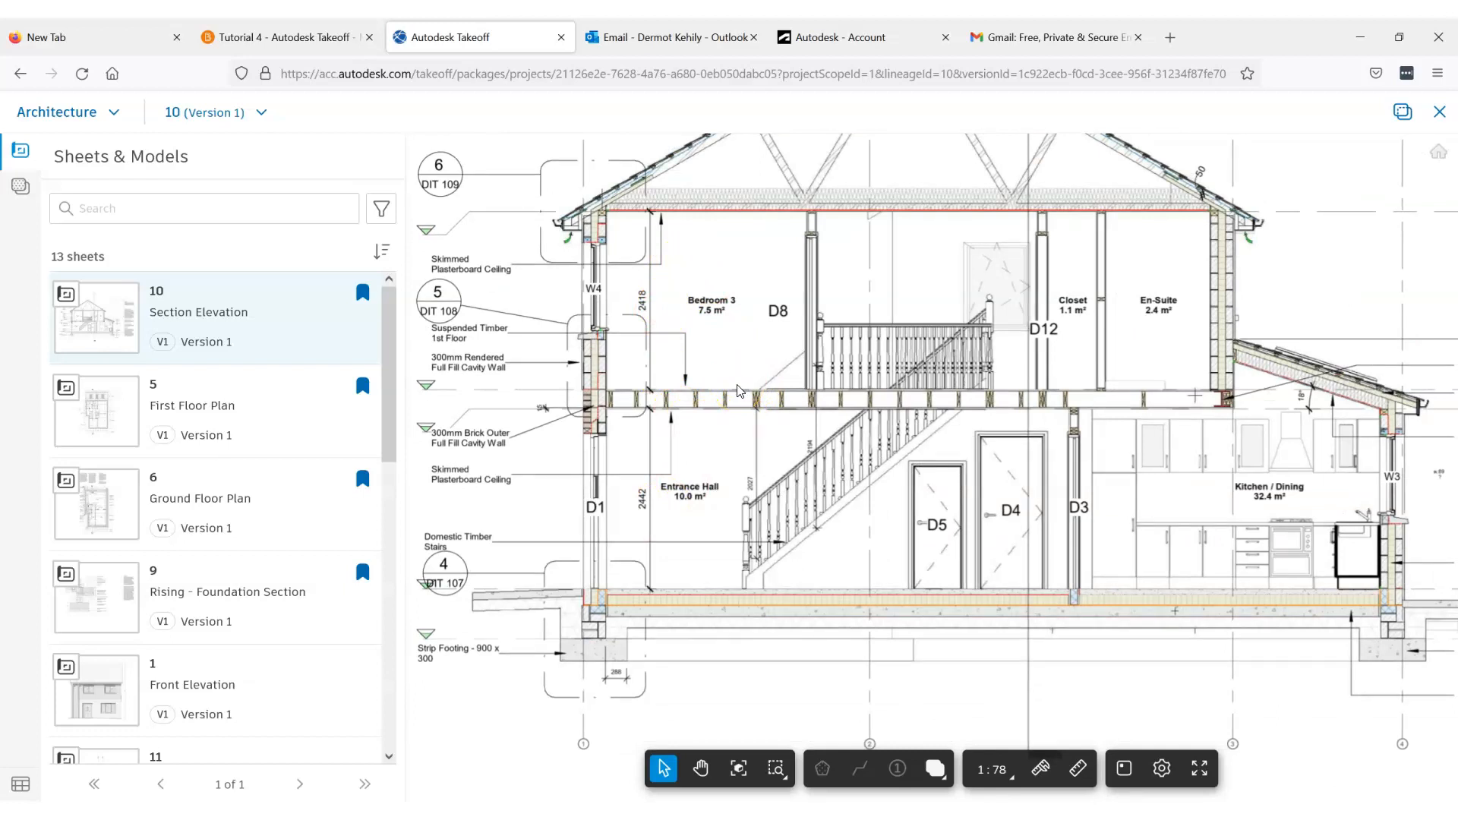
scroll(839, 384, "up", 2)
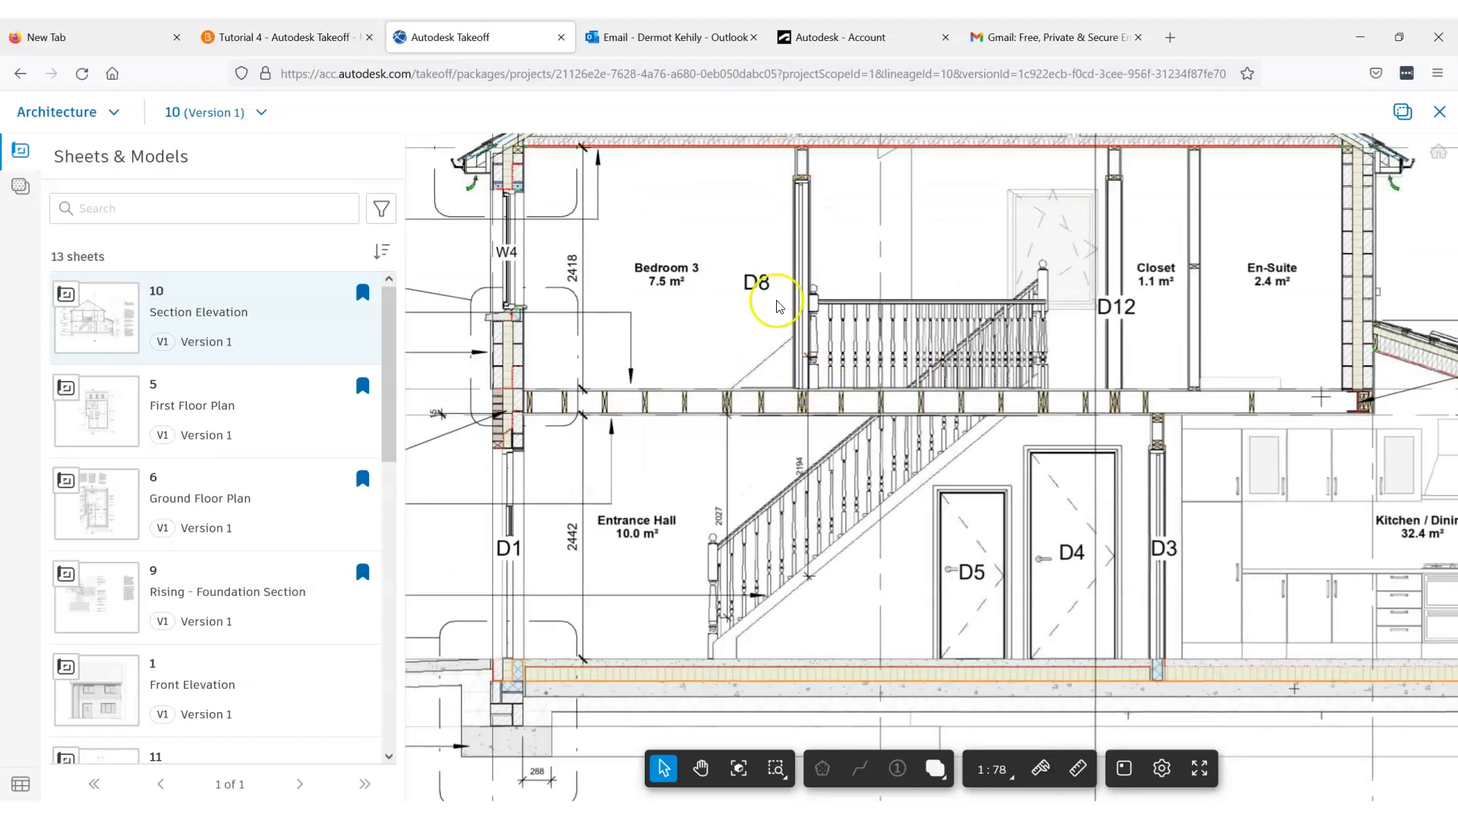
scroll(775, 311, "down", 2)
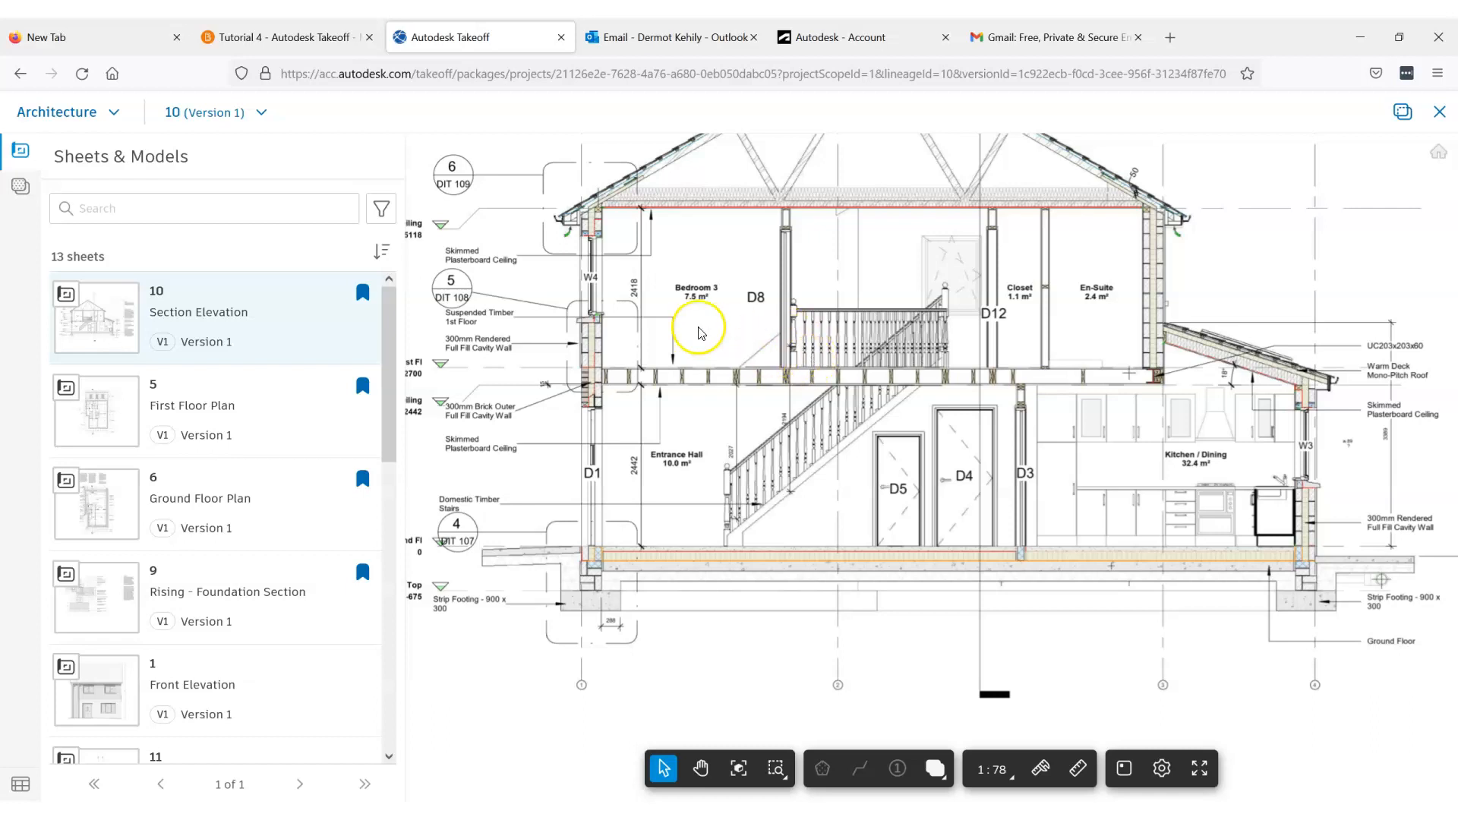
scroll(720, 332, "down", 2)
scroll(720, 331, "down", 1)
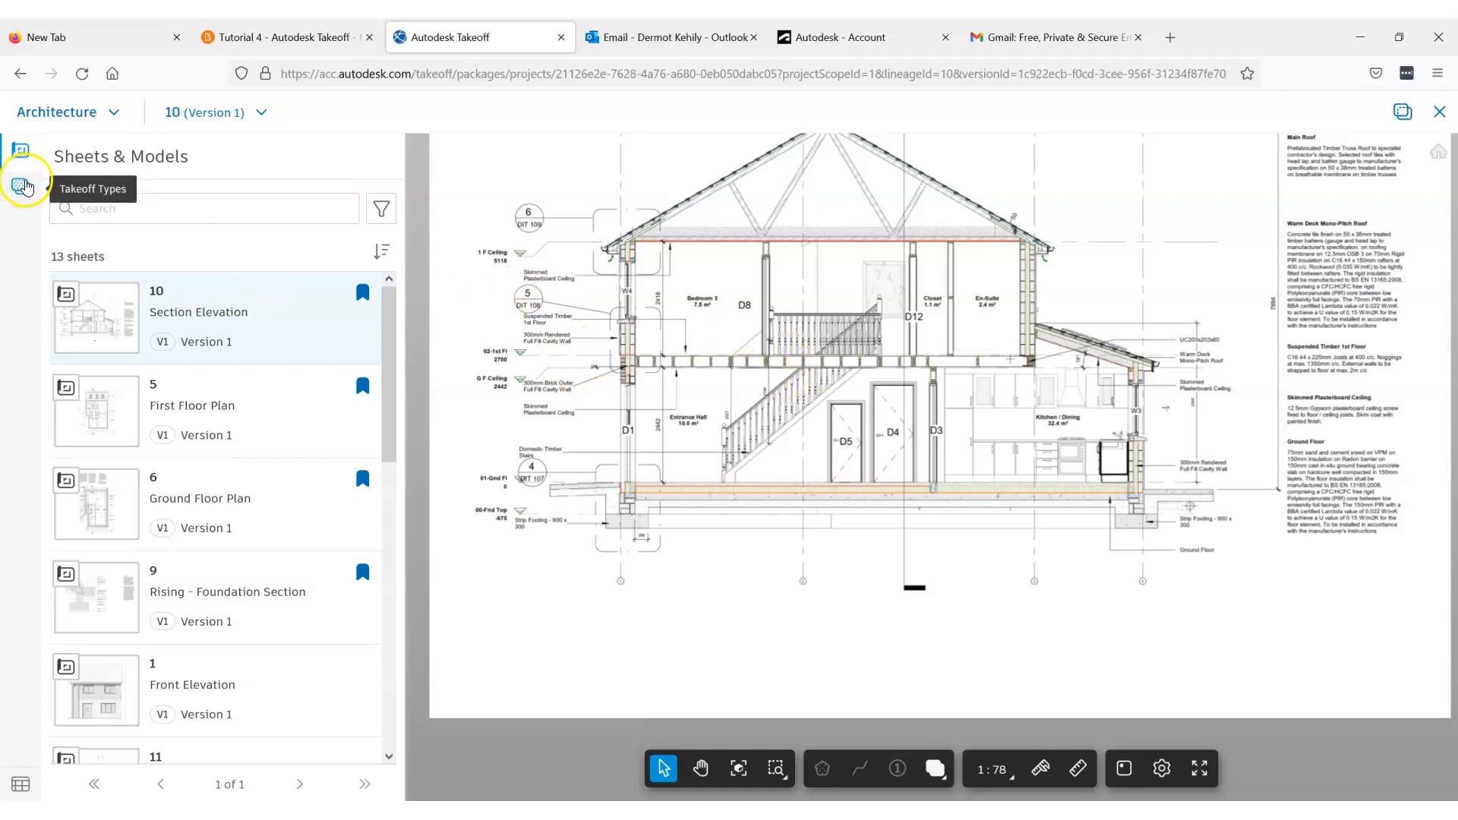
- Open the Ground Floor Plan and inspect steel beam B1's end bearing on the cavity wall beside the kitchen hob
left_click(176, 499)
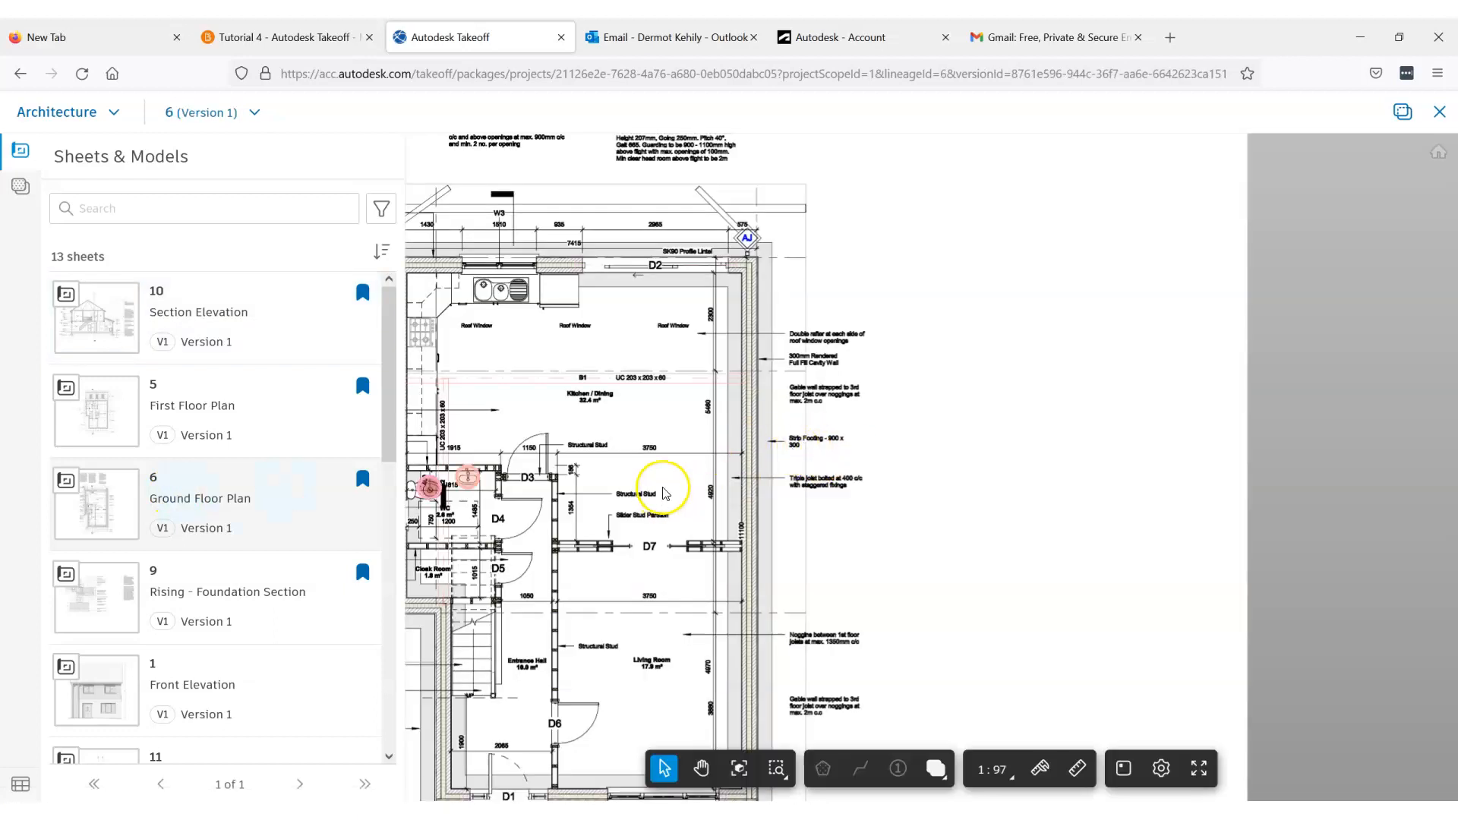
middle_click_drag(897, 464, 914, 470)
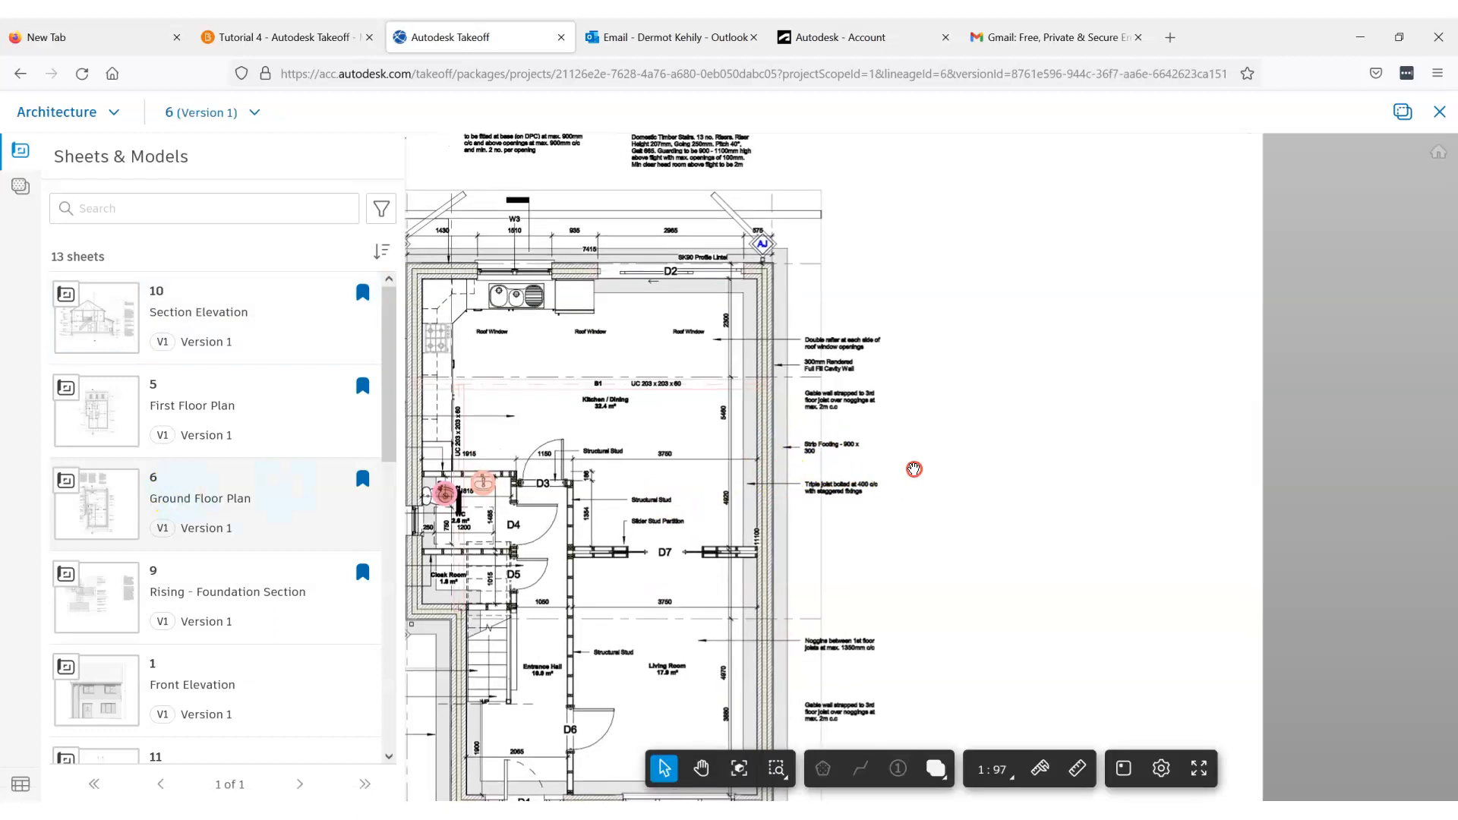
scroll(771, 407, "up", 5)
middle_click_drag(1057, 414, 916, 404)
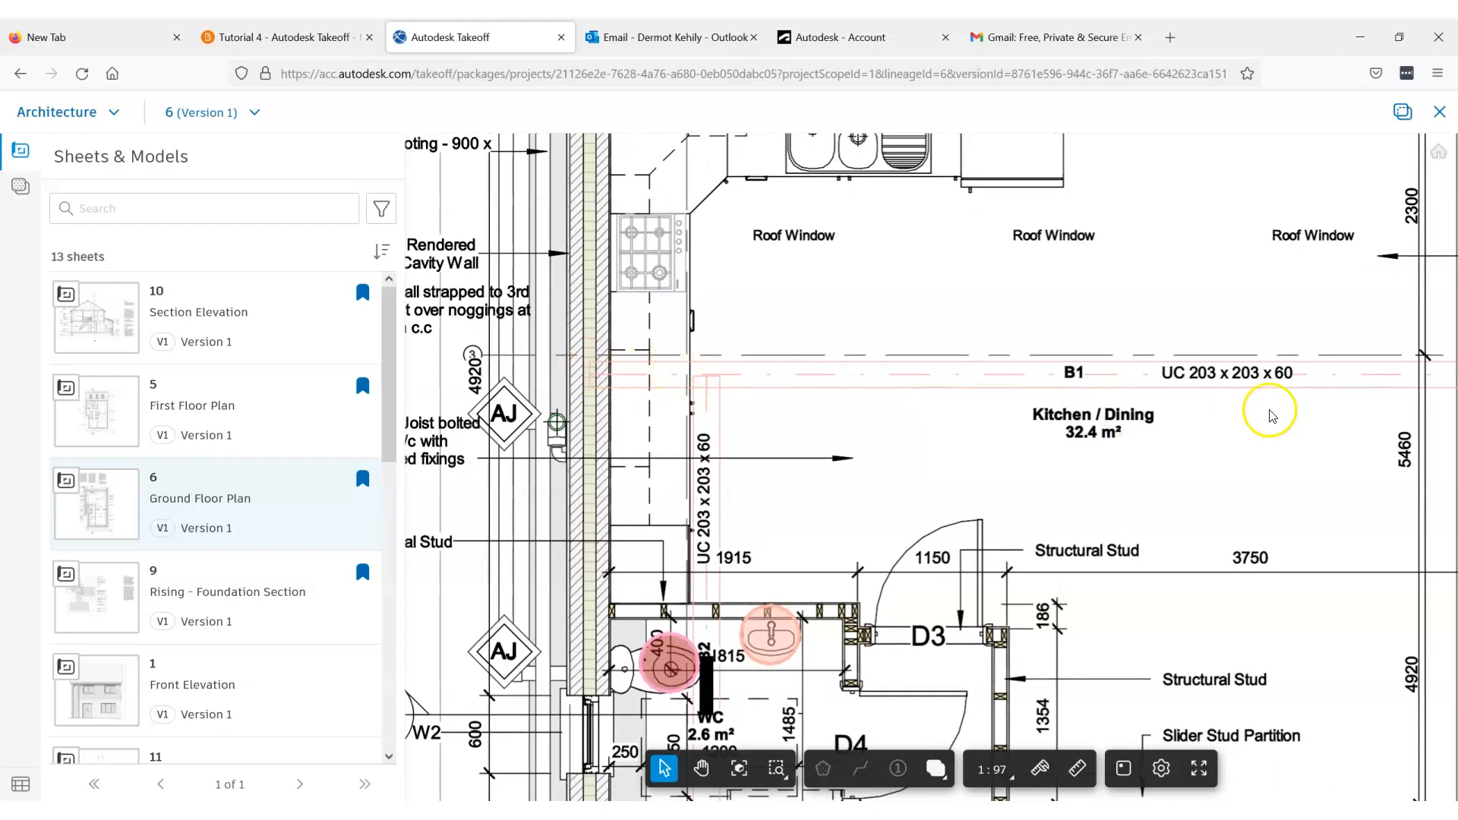
scroll(1074, 379, "down", 4)
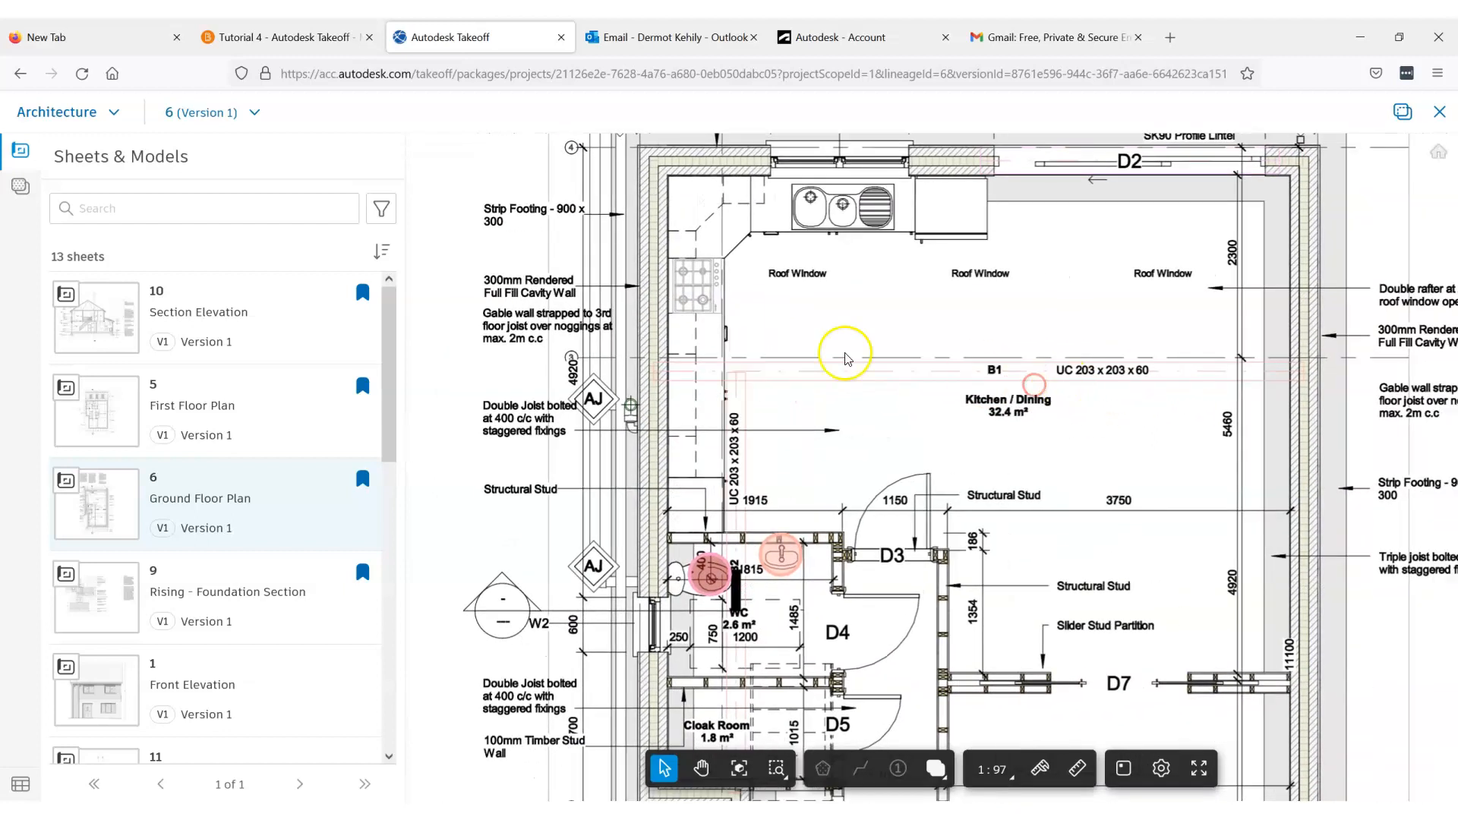
scroll(651, 365, "up", 4)
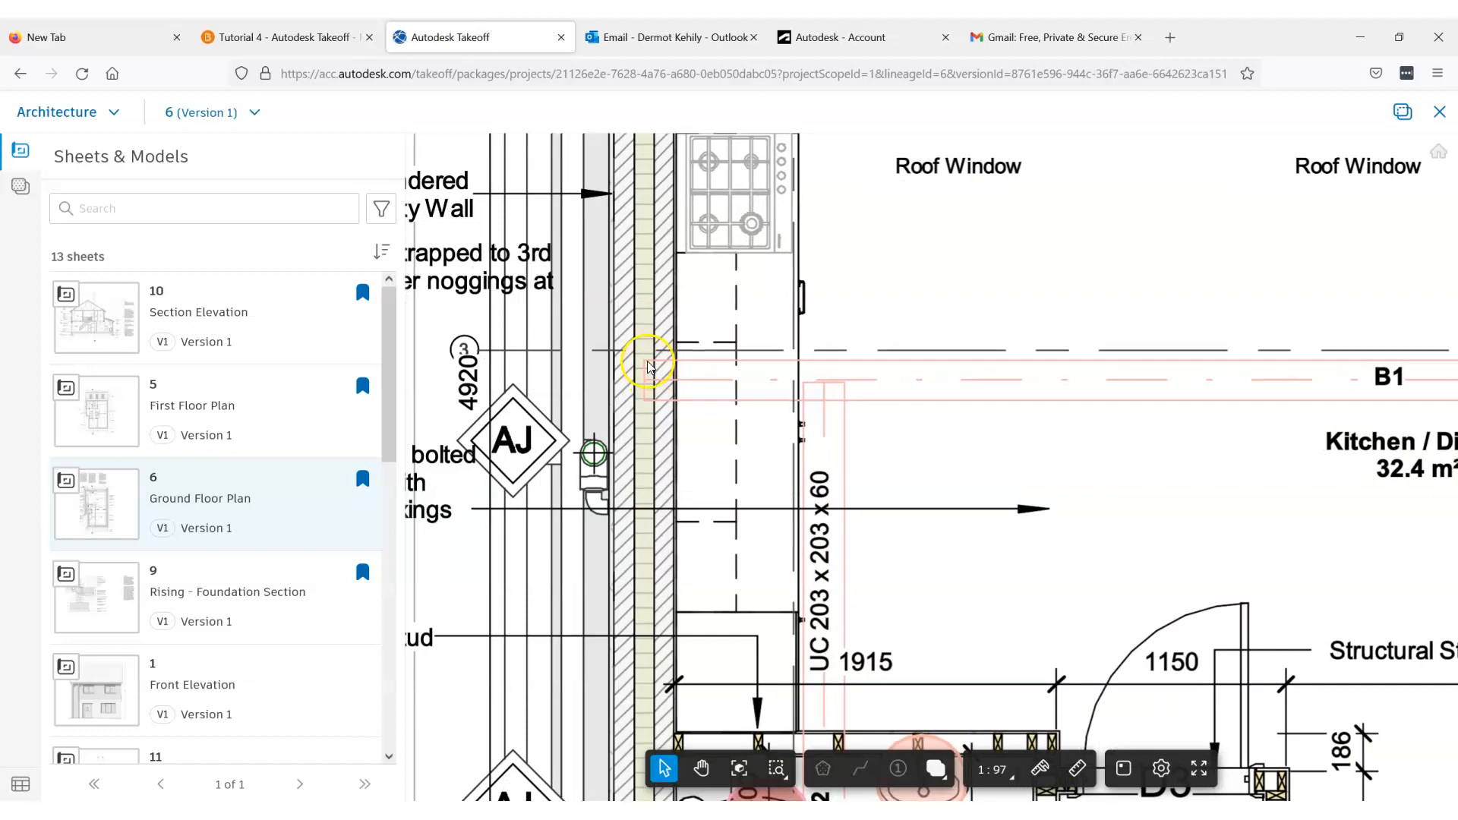
scroll(649, 376, "down", 4)
scroll(658, 394, "up", 4)
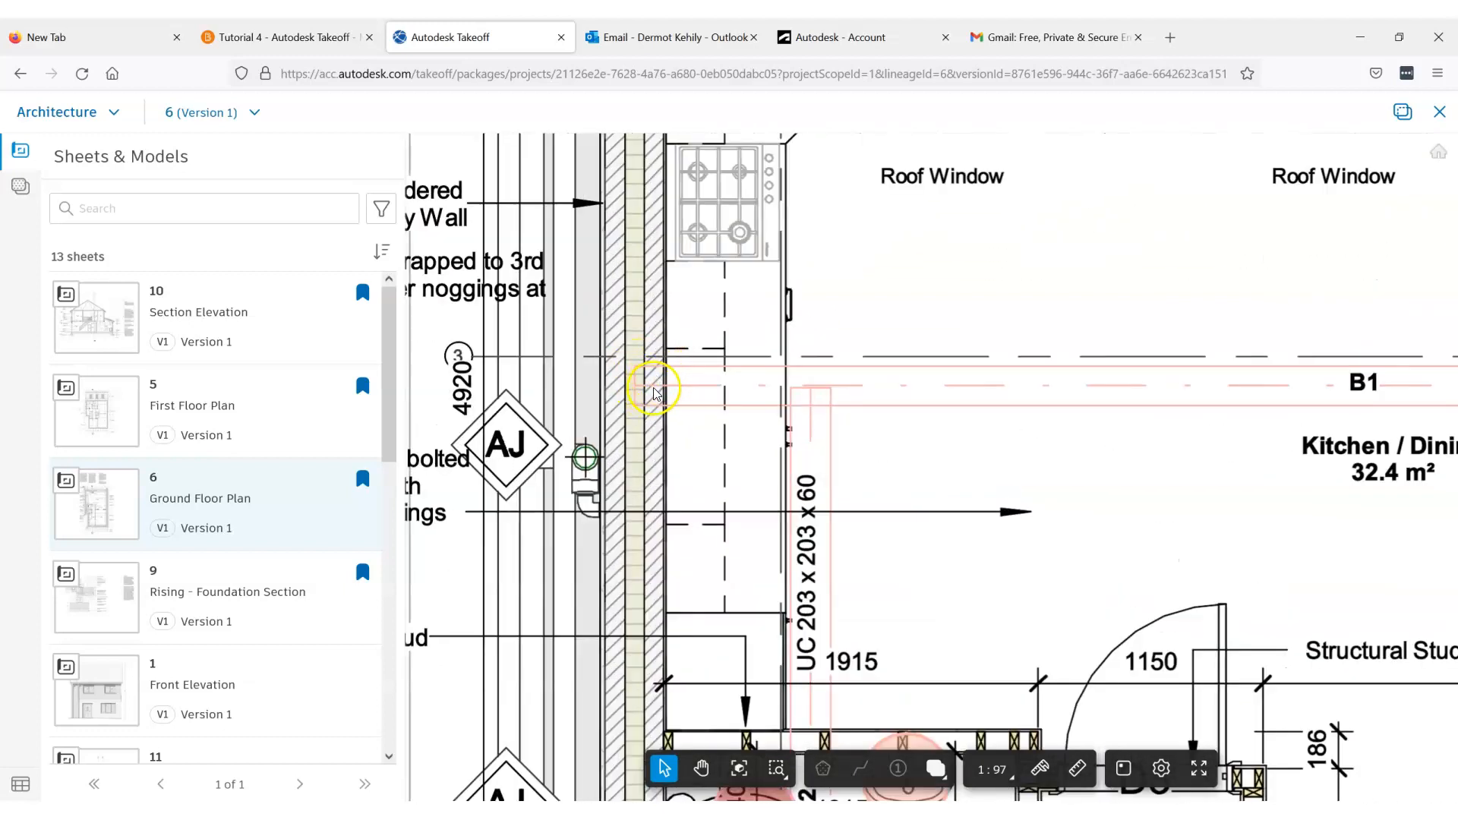
- Examine how beam B1's opposite end bears on the 300mm rendered cavity wall, near the 5460 dimension
scroll(655, 392, "down", 5)
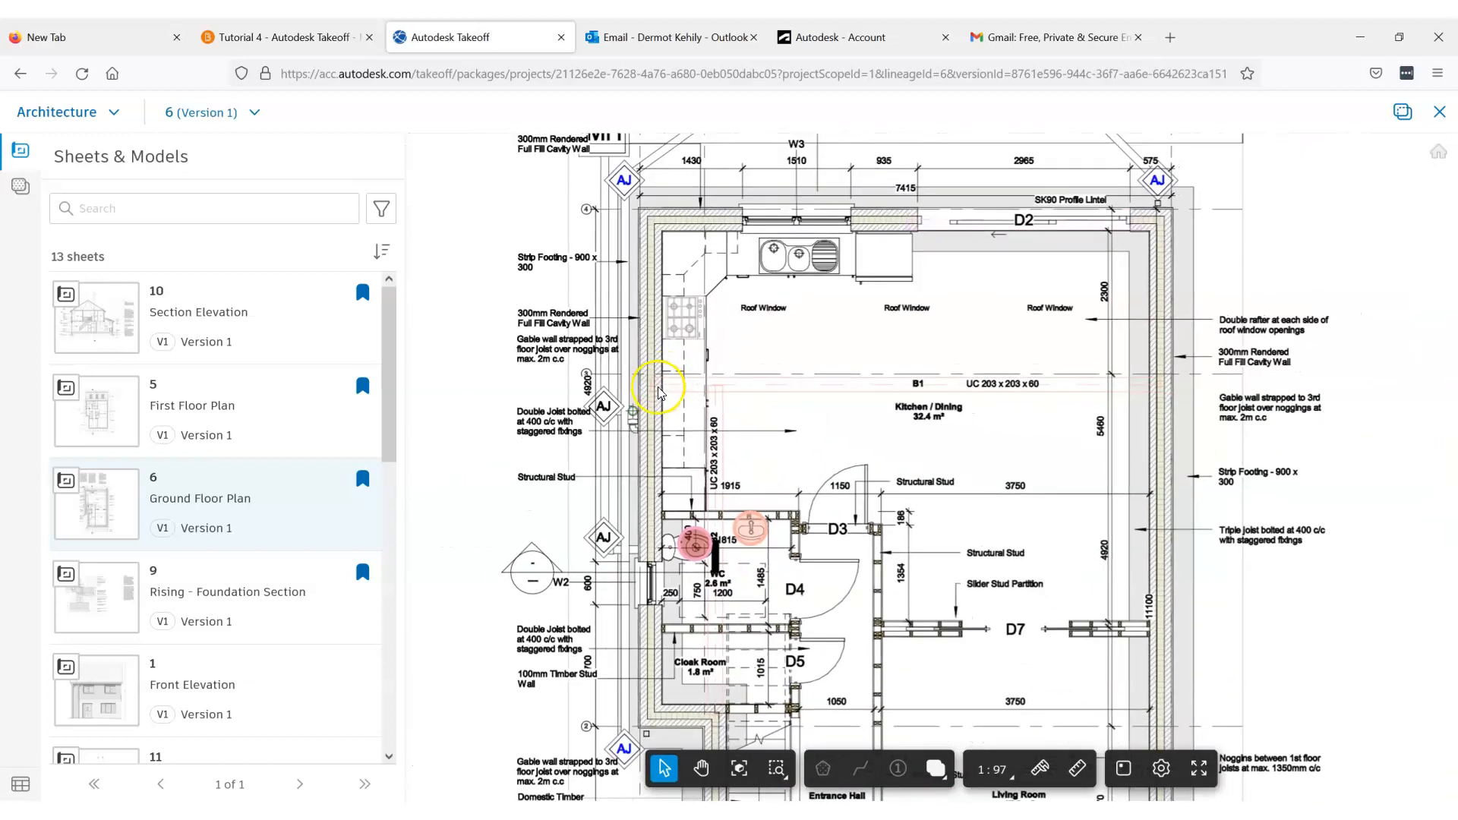
scroll(1159, 395, "up", 3)
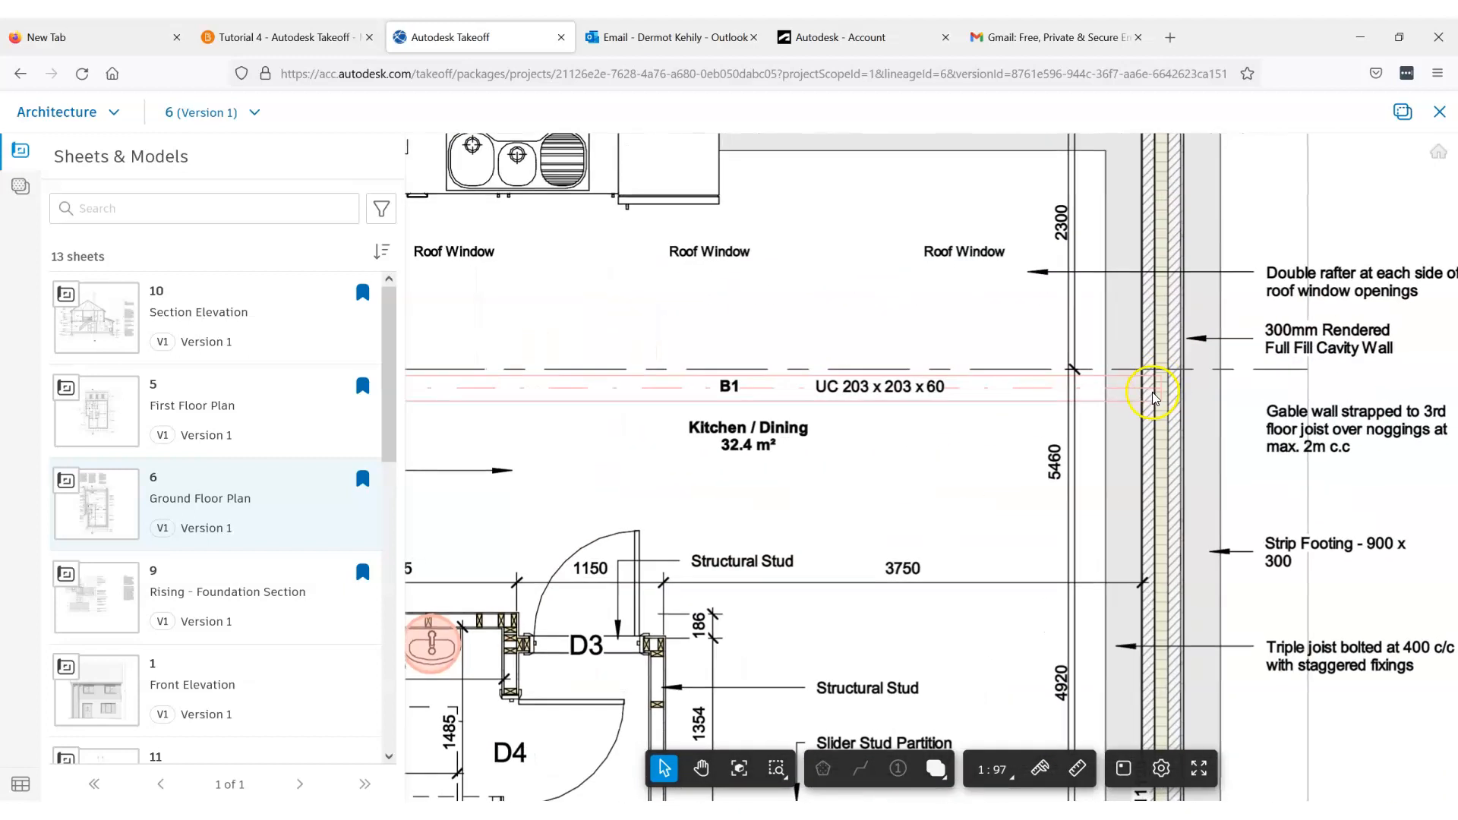
scroll(1153, 391, "up", 1)
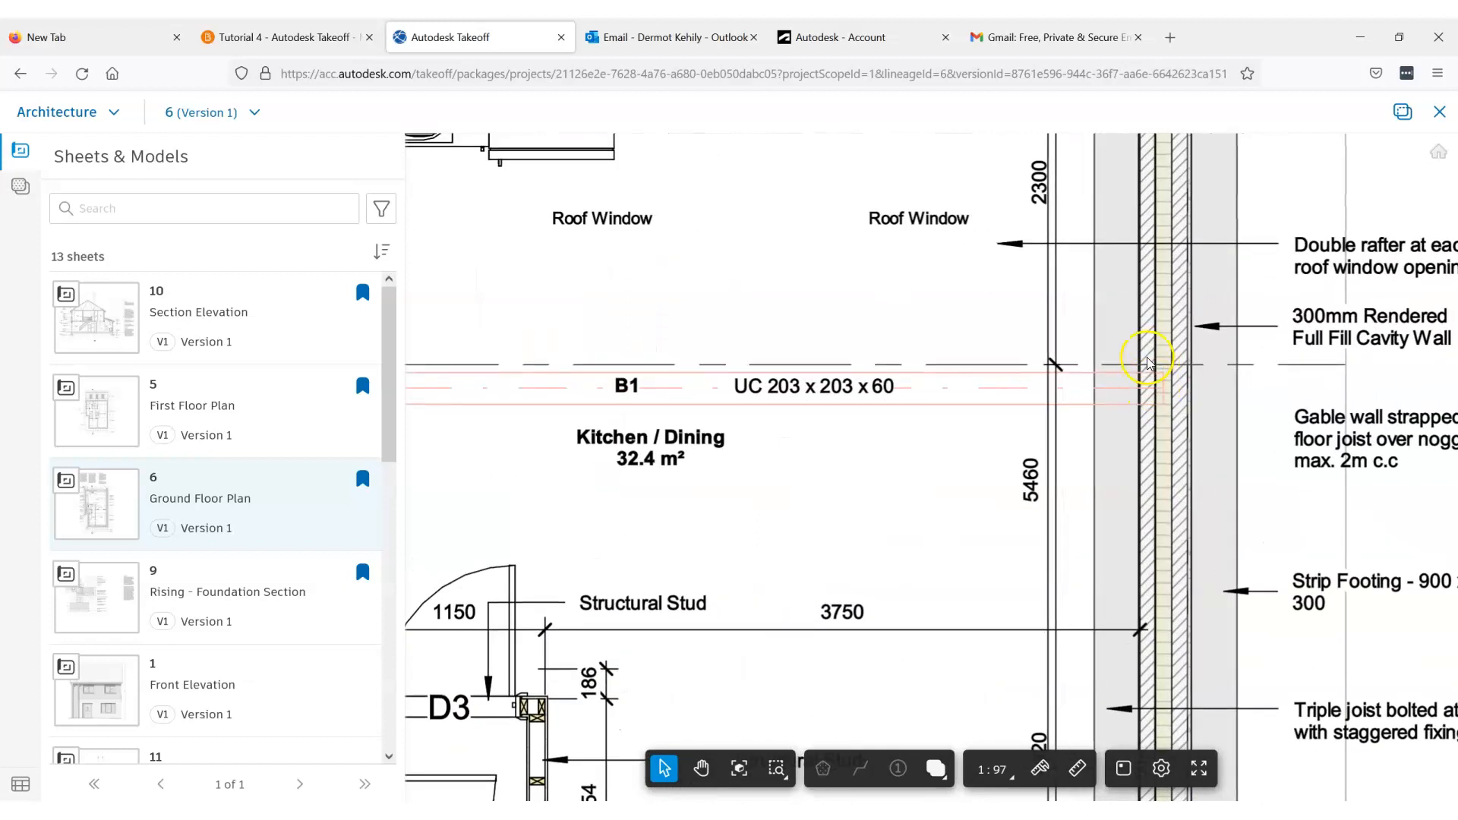
scroll(1136, 395, "down", 1)
scroll(851, 388, "down", 3)
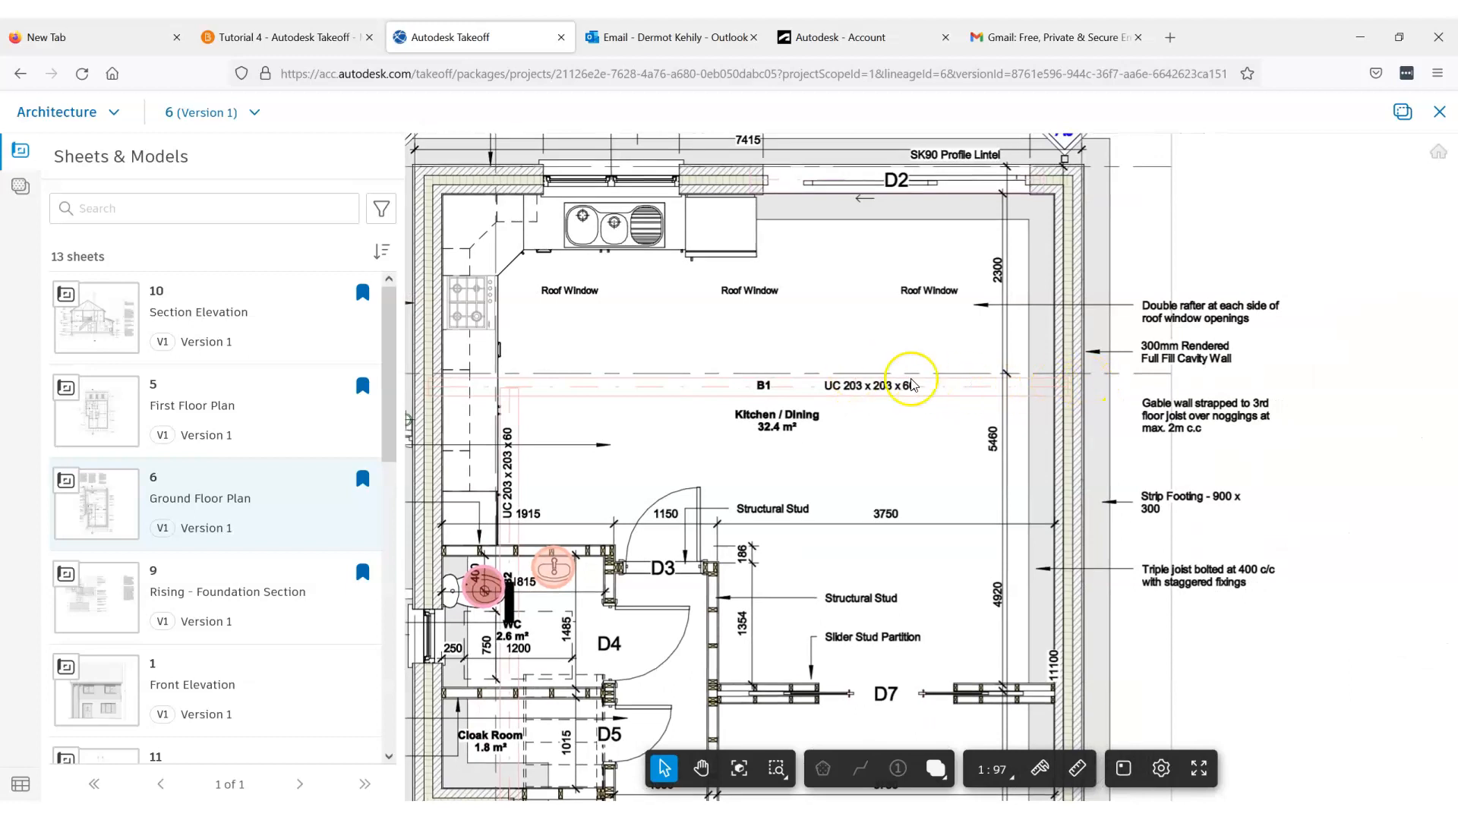
scroll(1045, 391, "up", 3)
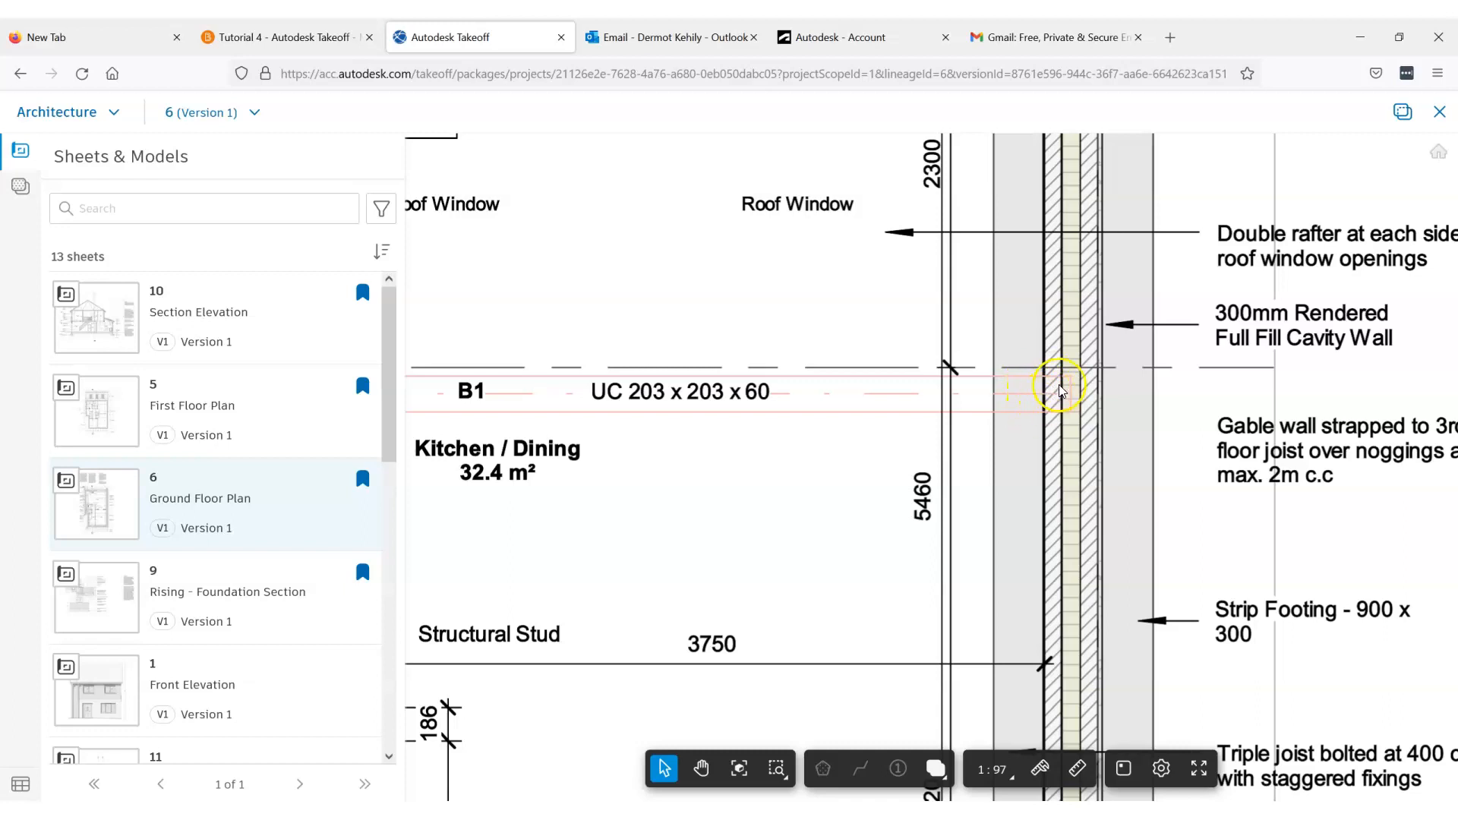
scroll(1061, 390, "up", 2)
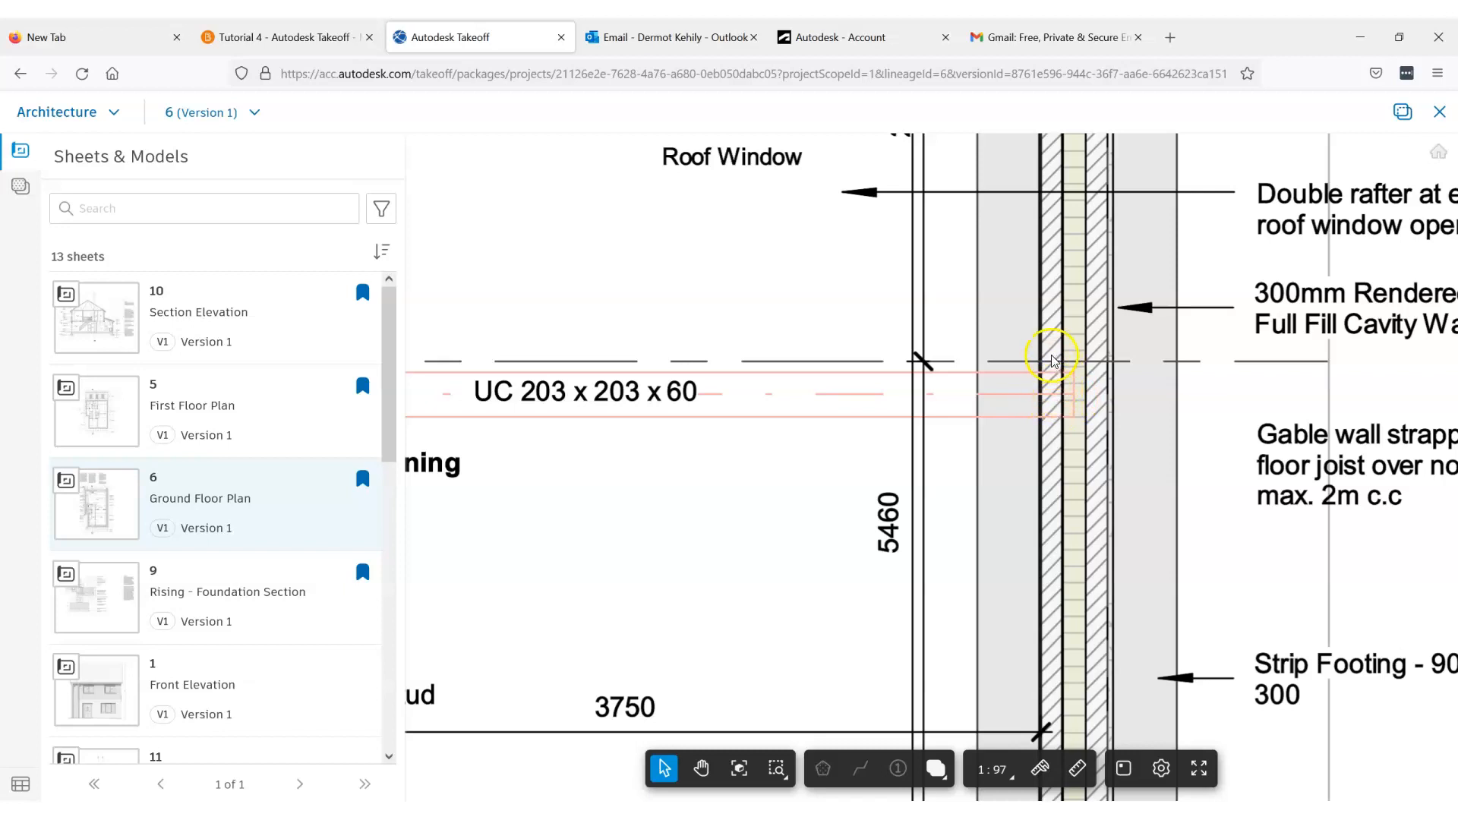
scroll(1048, 414, "down", 5)
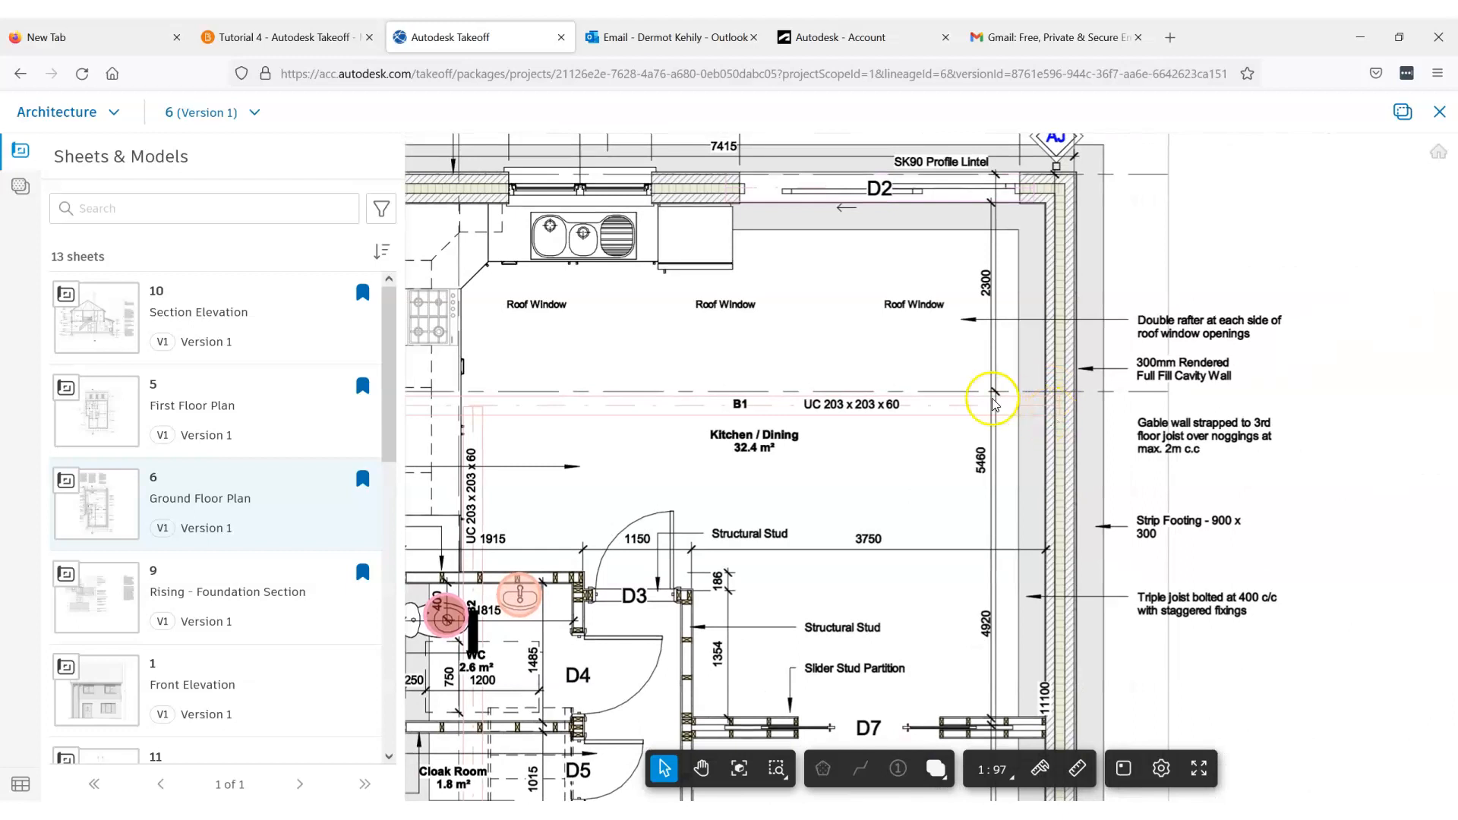
scroll(995, 403, "down", 2)
scroll(1015, 402, "up", 6)
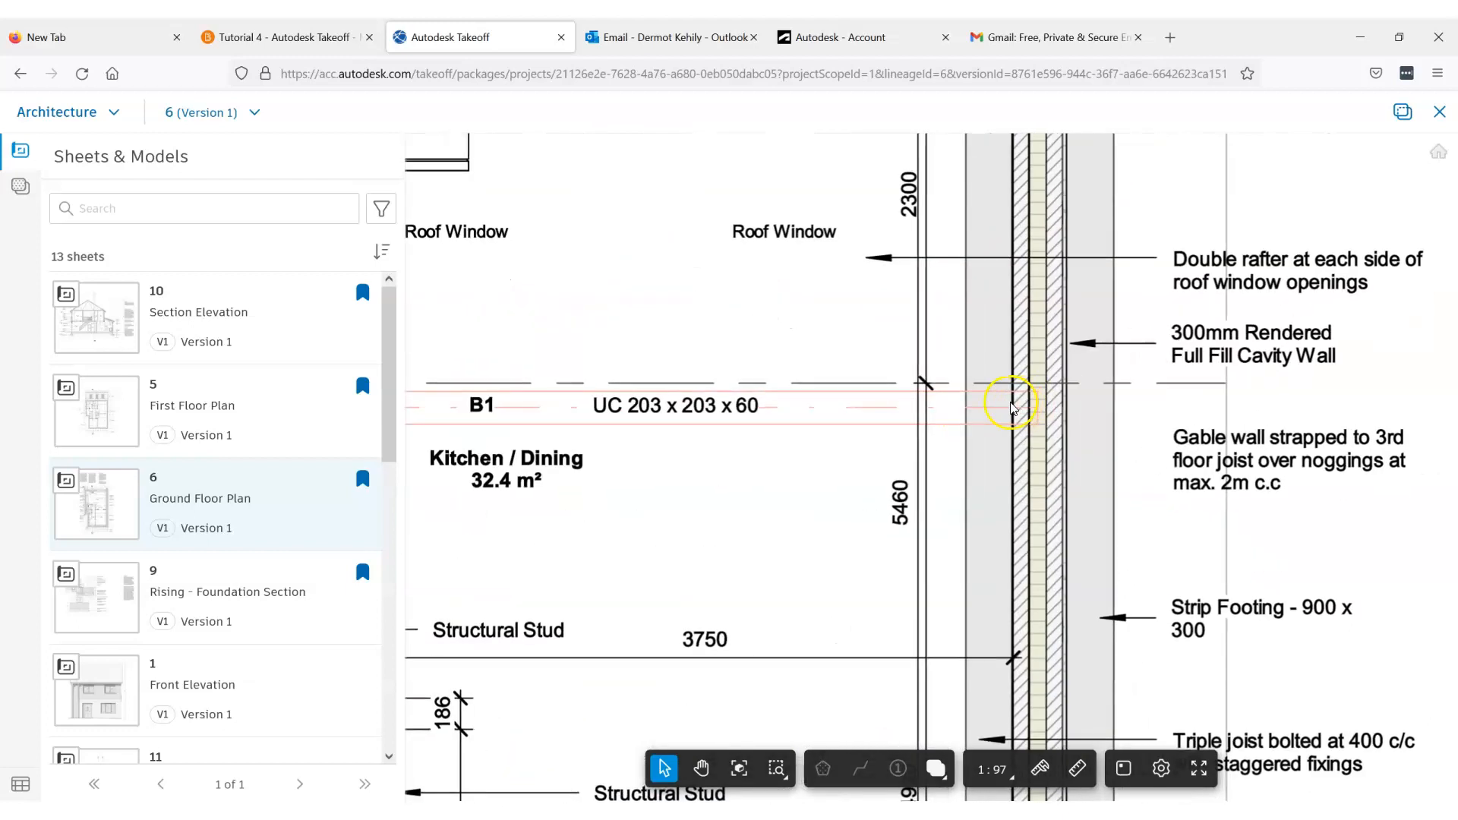
scroll(1059, 406, "down", 5)
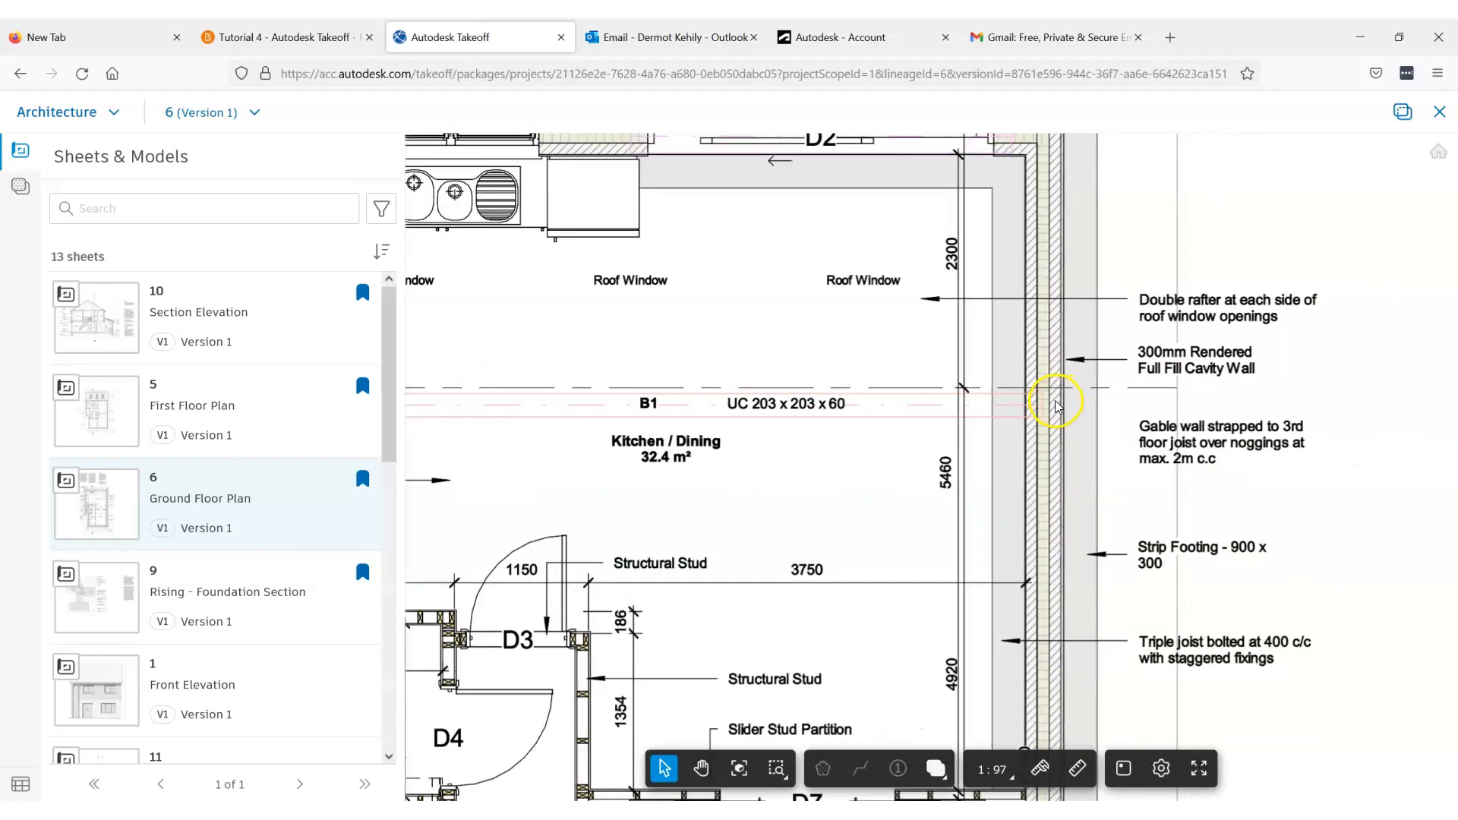
- Trace beam B1's full span across the Kitchen / Dining room between the two external walls
left_click_drag(919, 406, 973, 389)
scroll(949, 393, "up", 3)
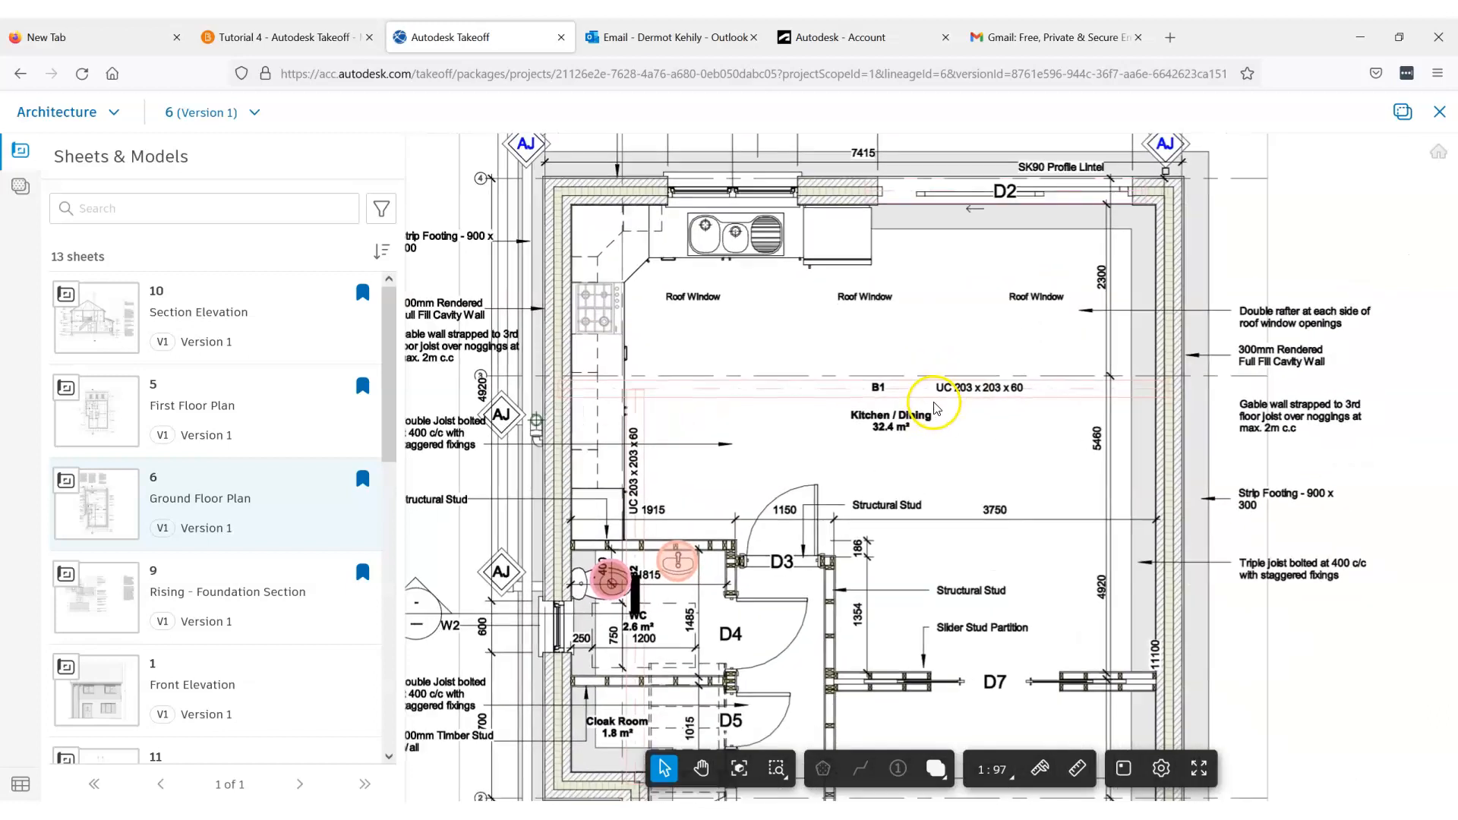
scroll(953, 399, "down", 3)
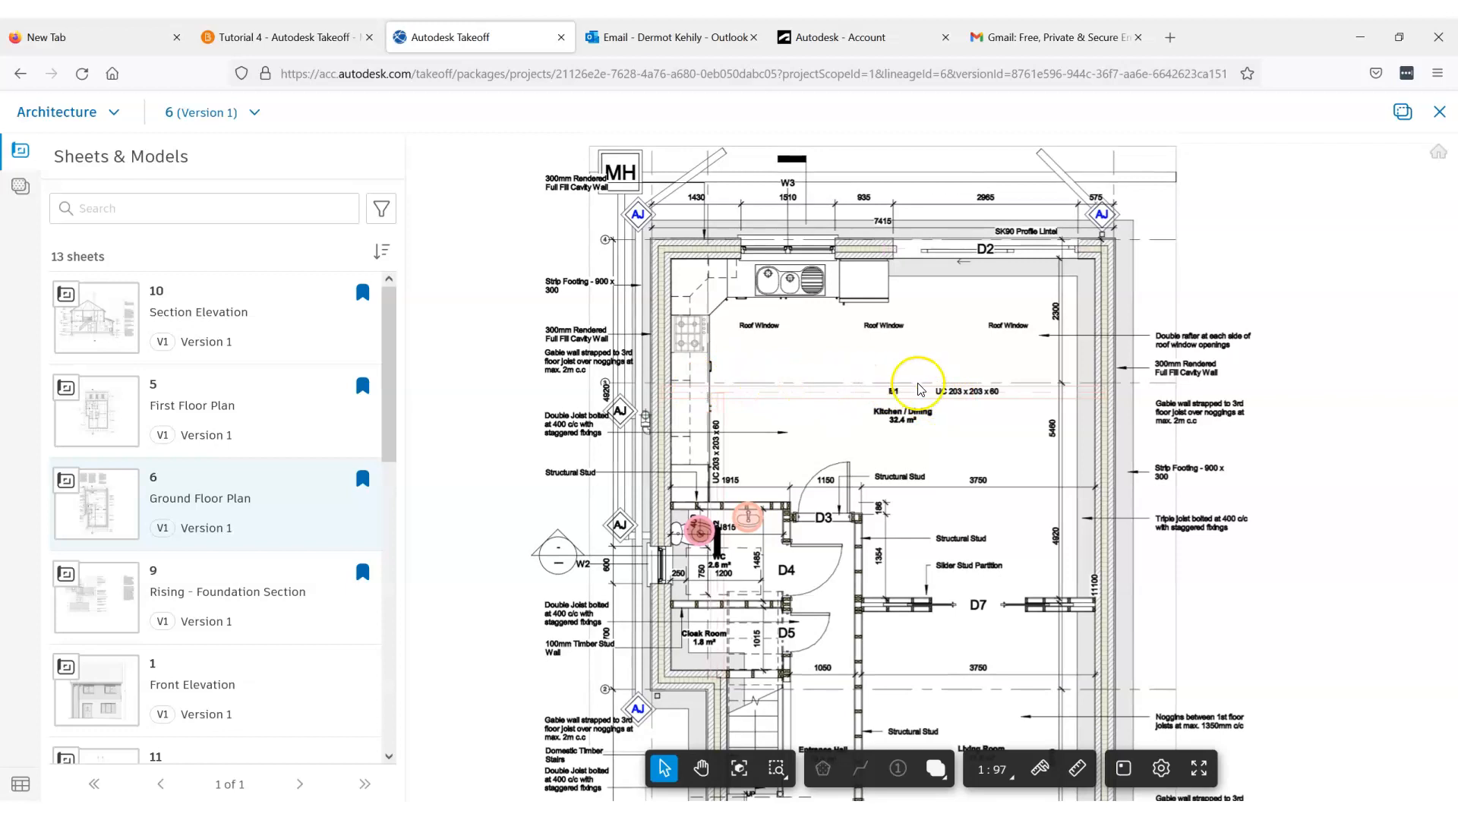
scroll(936, 425, "up", 5)
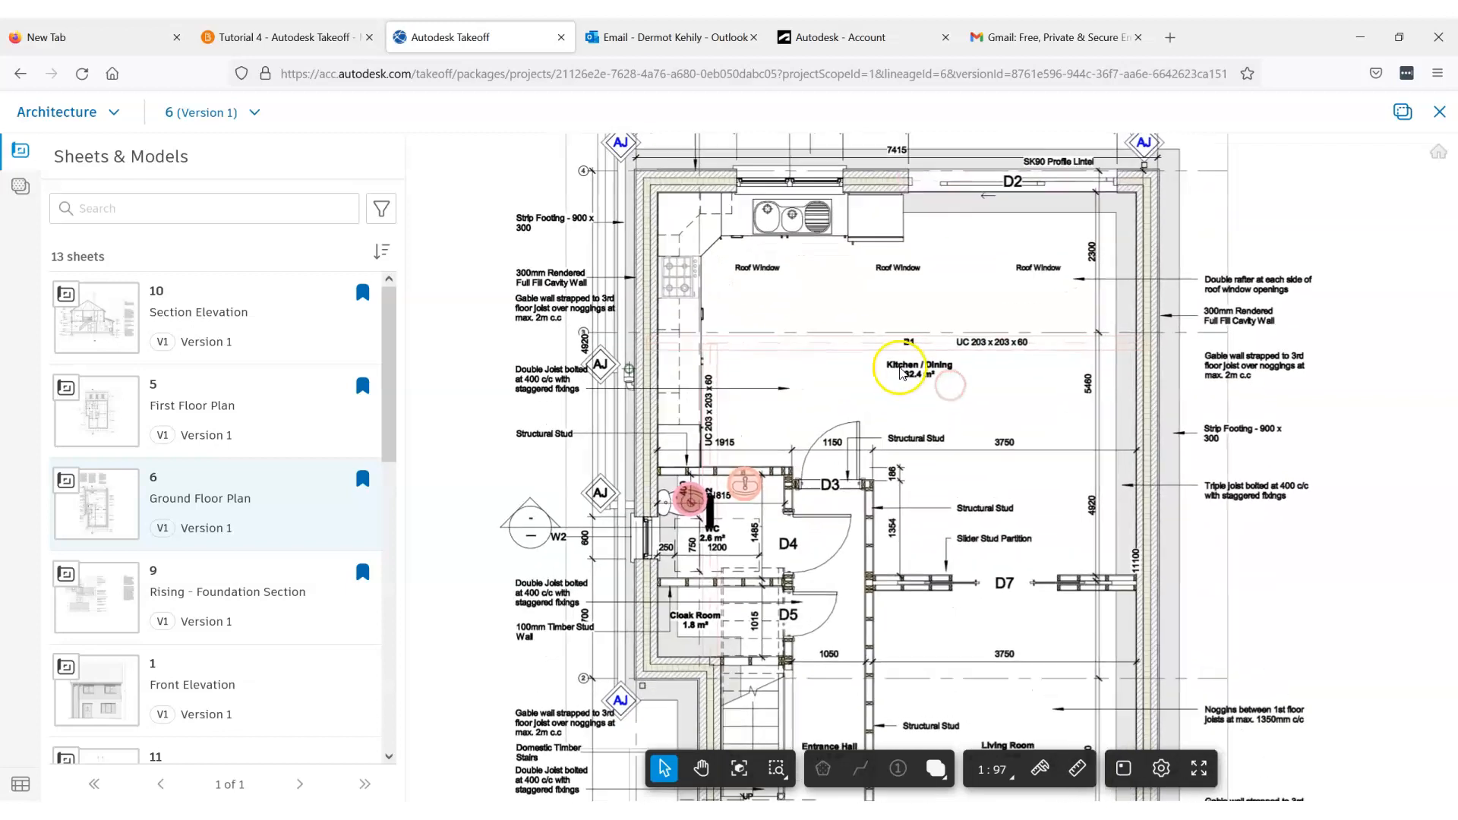
scroll(909, 353, "down", 2)
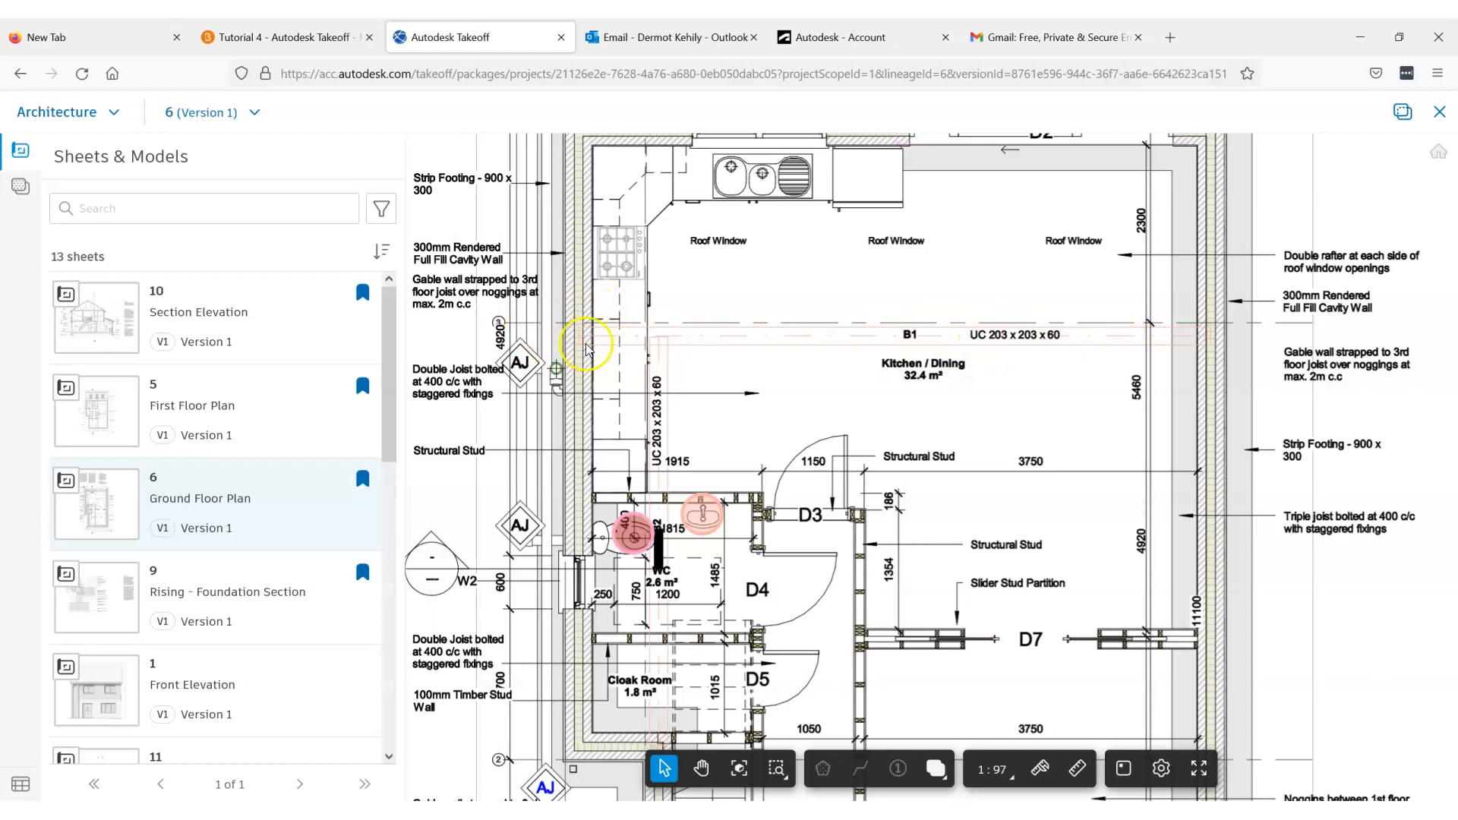
scroll(579, 338, "up", 2)
scroll(823, 339, "down", 2)
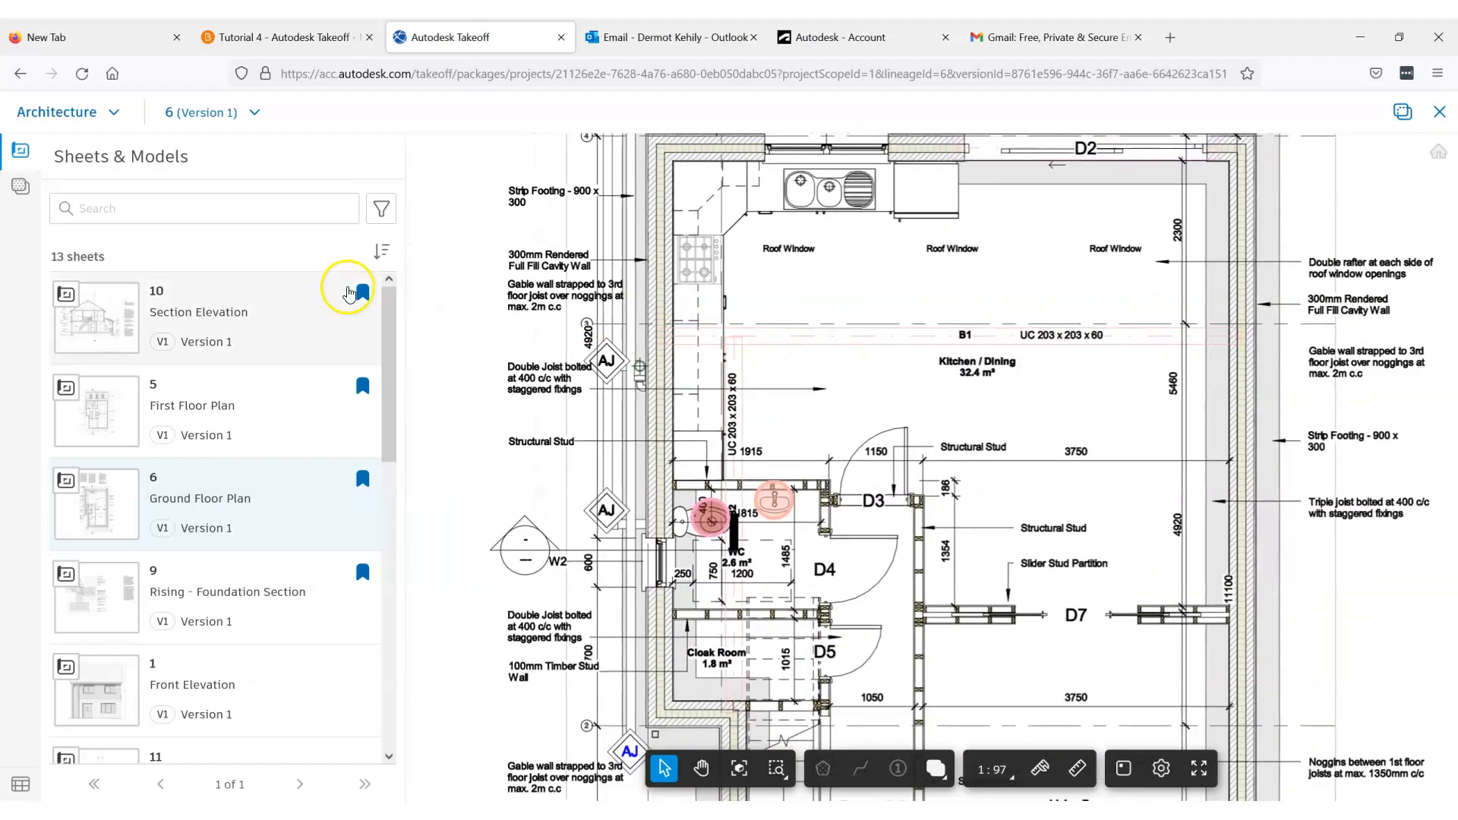
- Hide the 7.4 - Sanitary, Hygiene Fittings takeoffs on the Ground Floor Plan
left_click(29, 190)
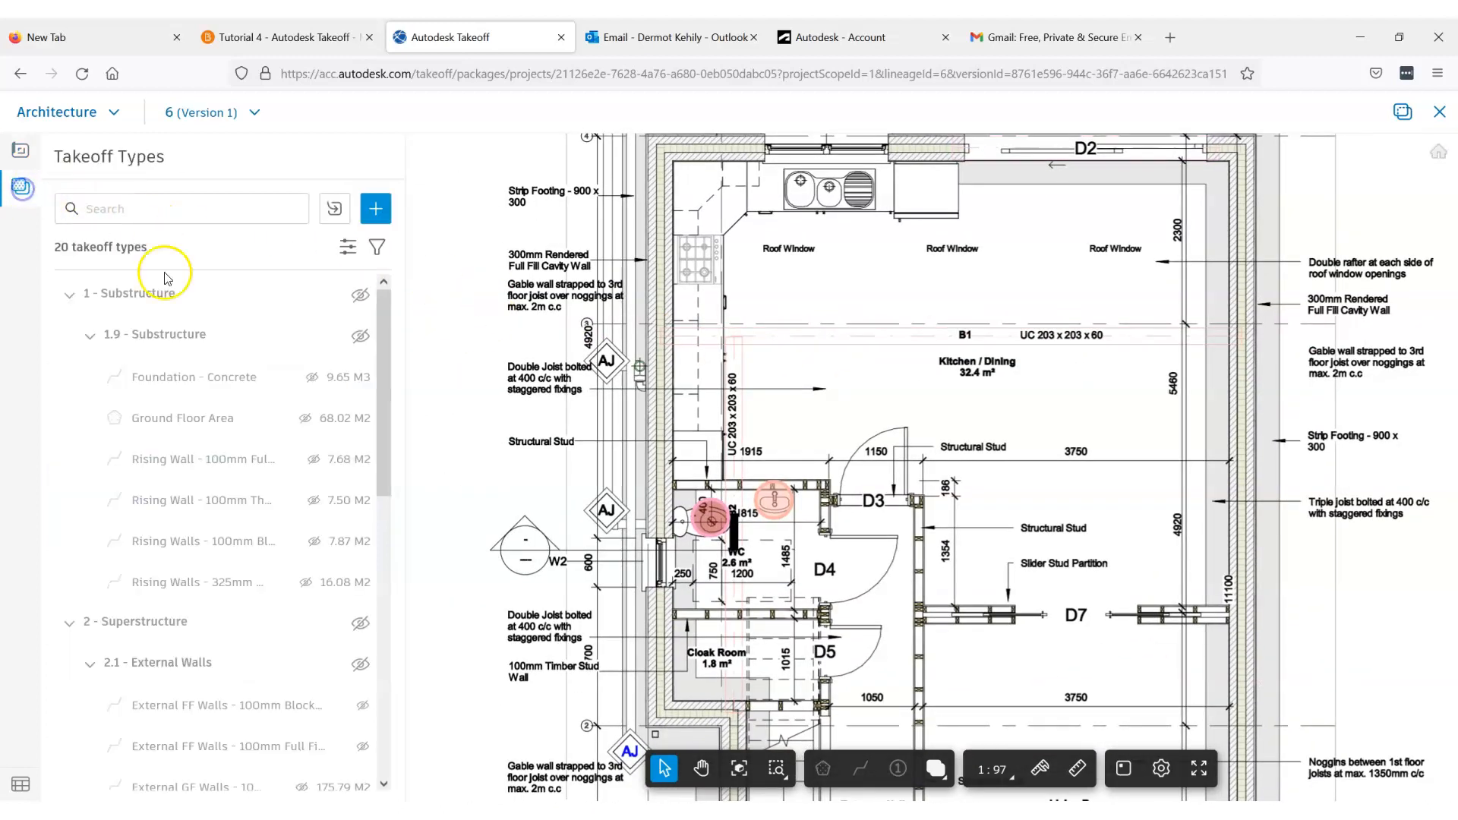
left_click_drag(382, 472, 394, 742)
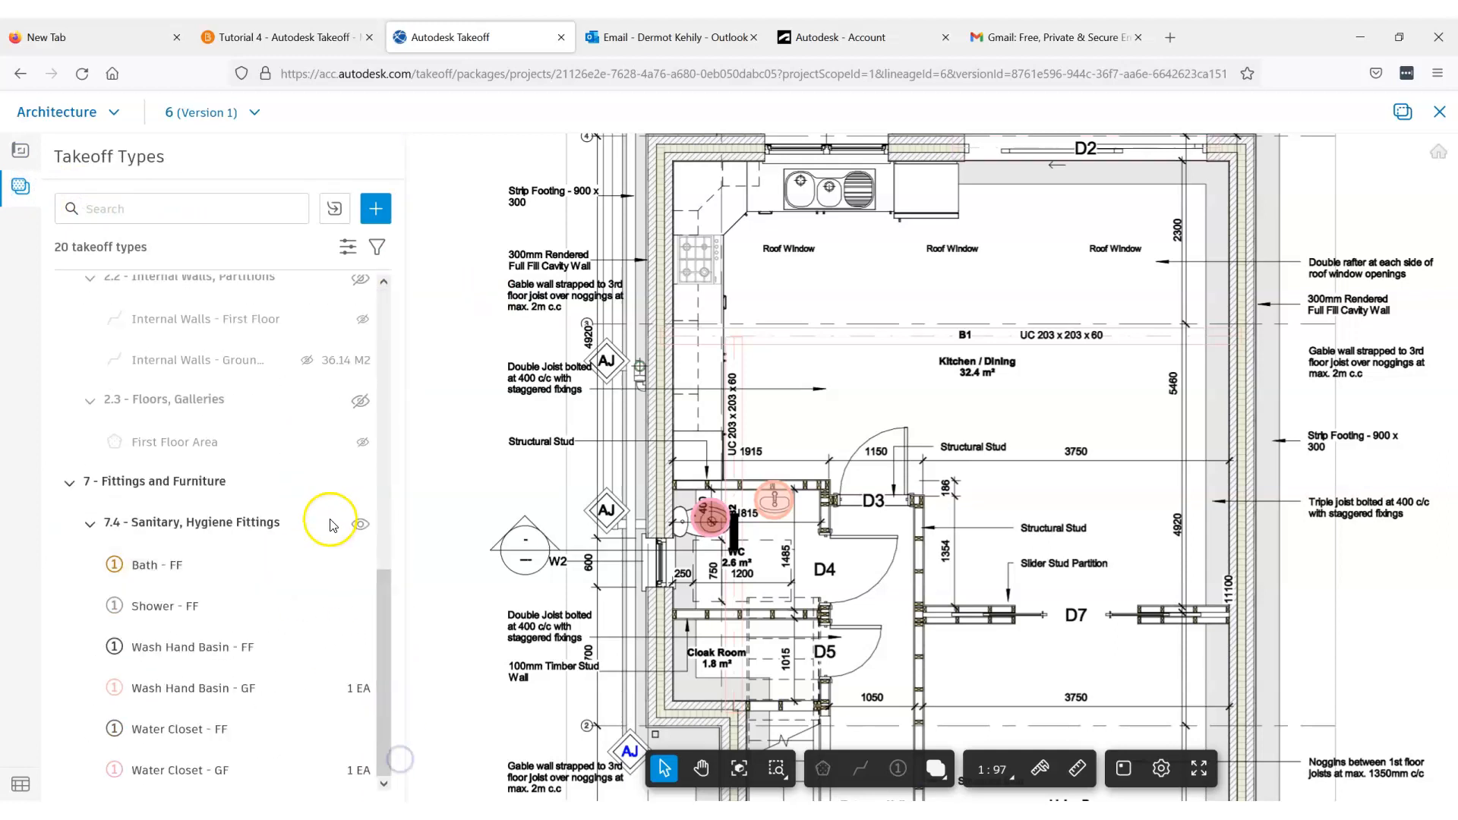
left_click(360, 523)
left_click_drag(384, 587, 385, 281)
scroll(1001, 348, "down", 3)
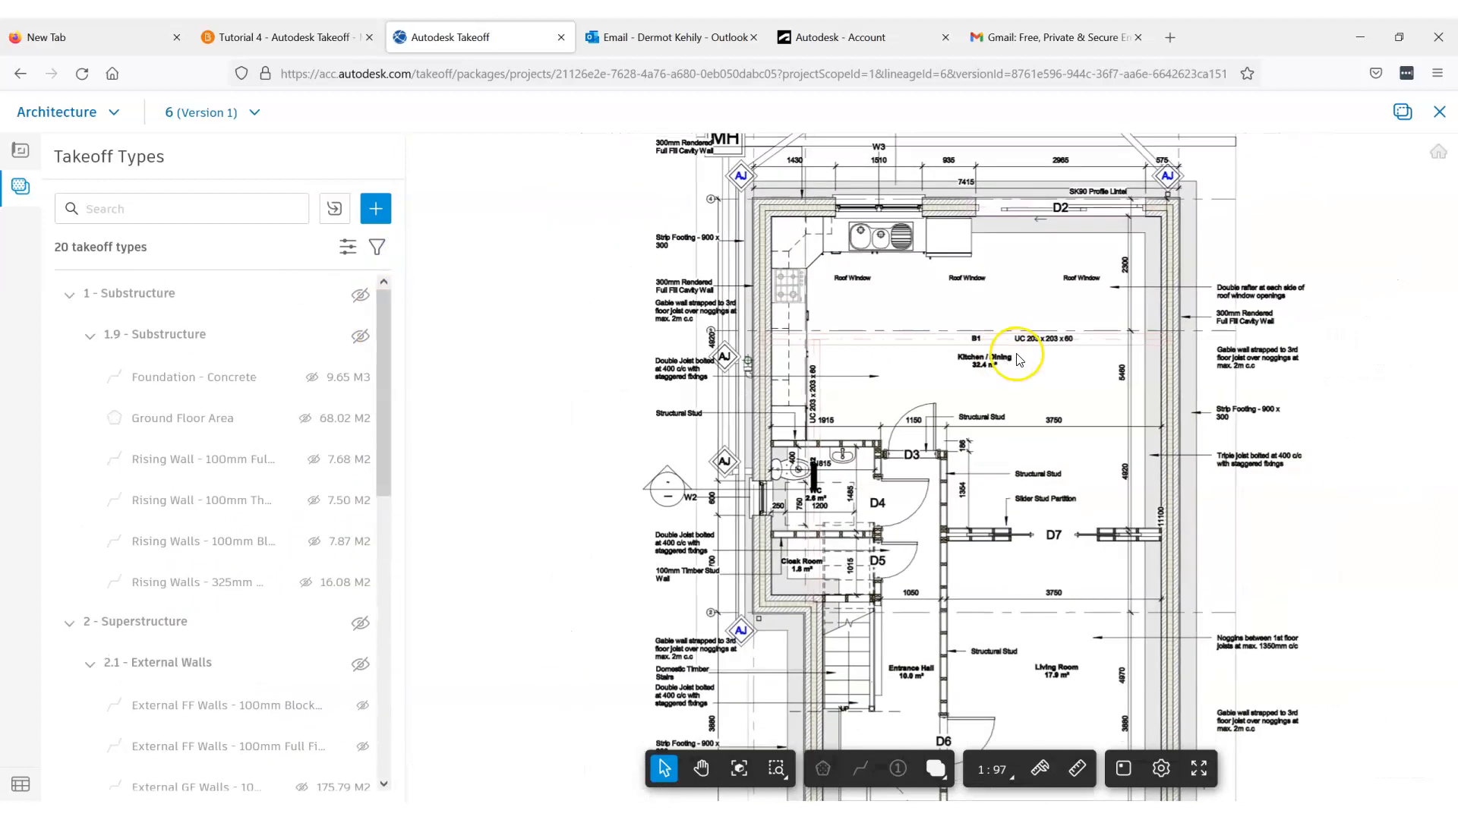
- Create a linear takeoff type named UC 203 x 203 x 60 with a purple border
left_click(375, 208)
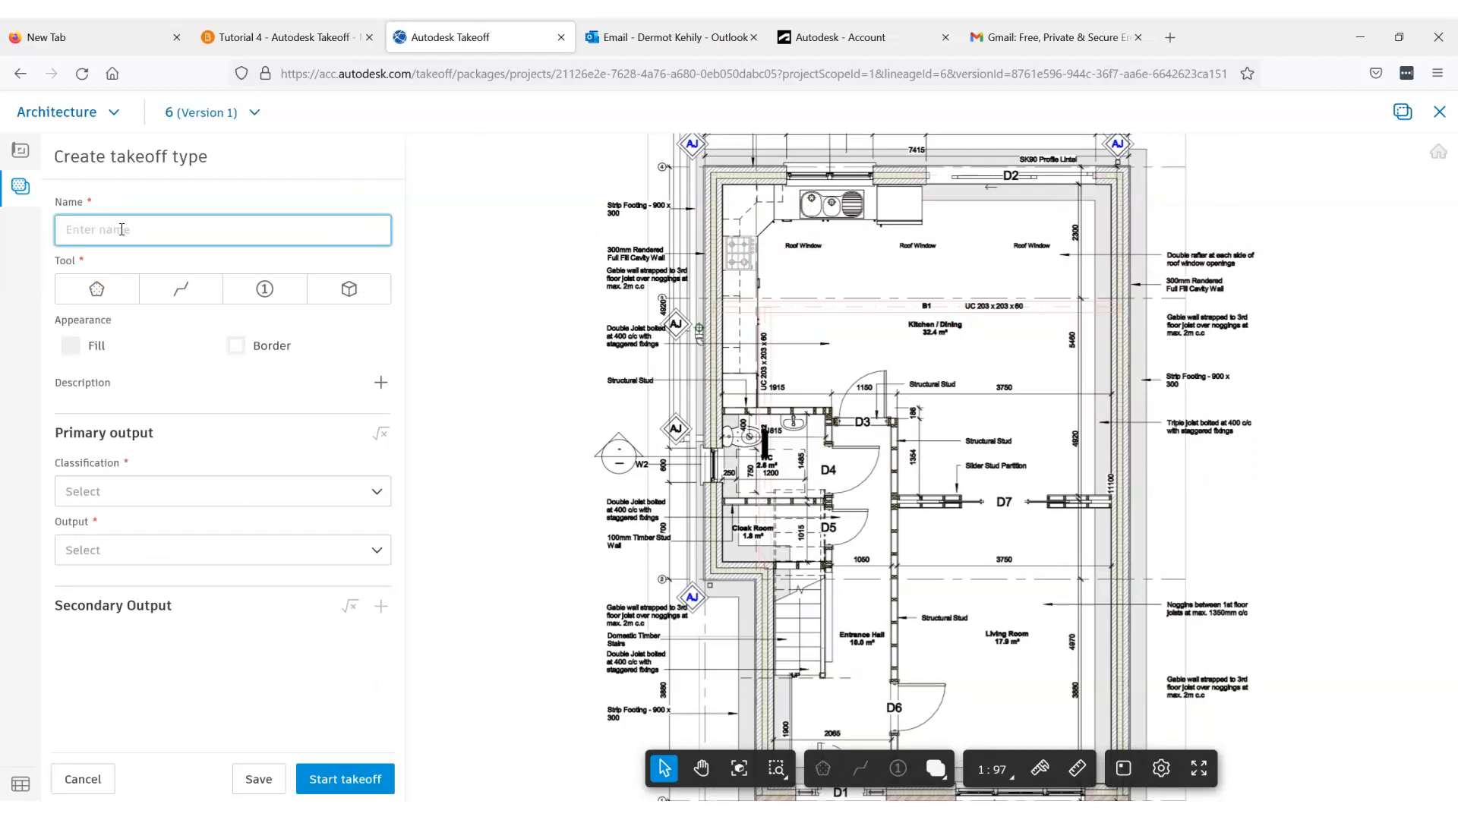
type("UC 203 x 203 x 60")
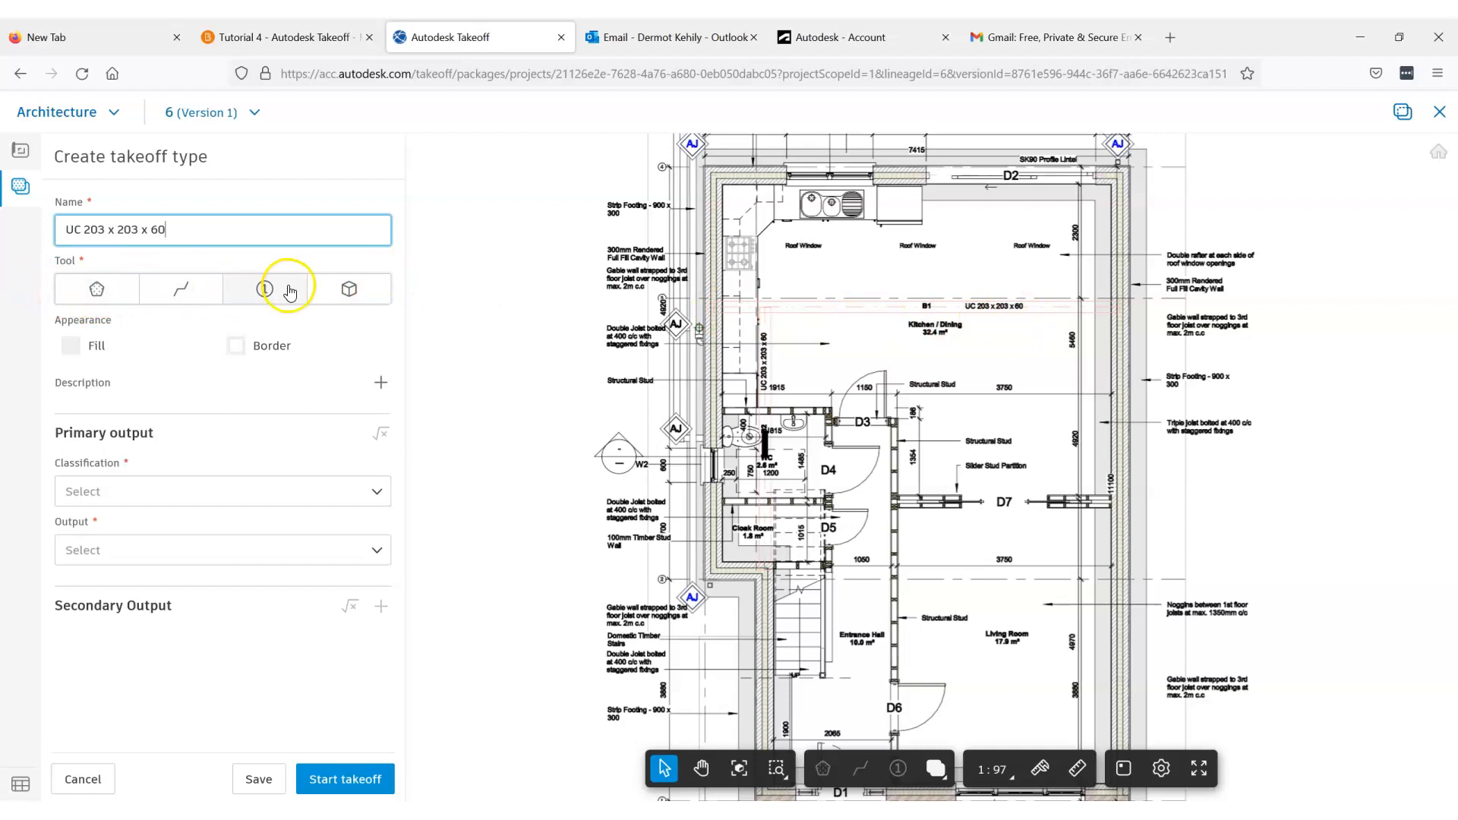
left_click(198, 295)
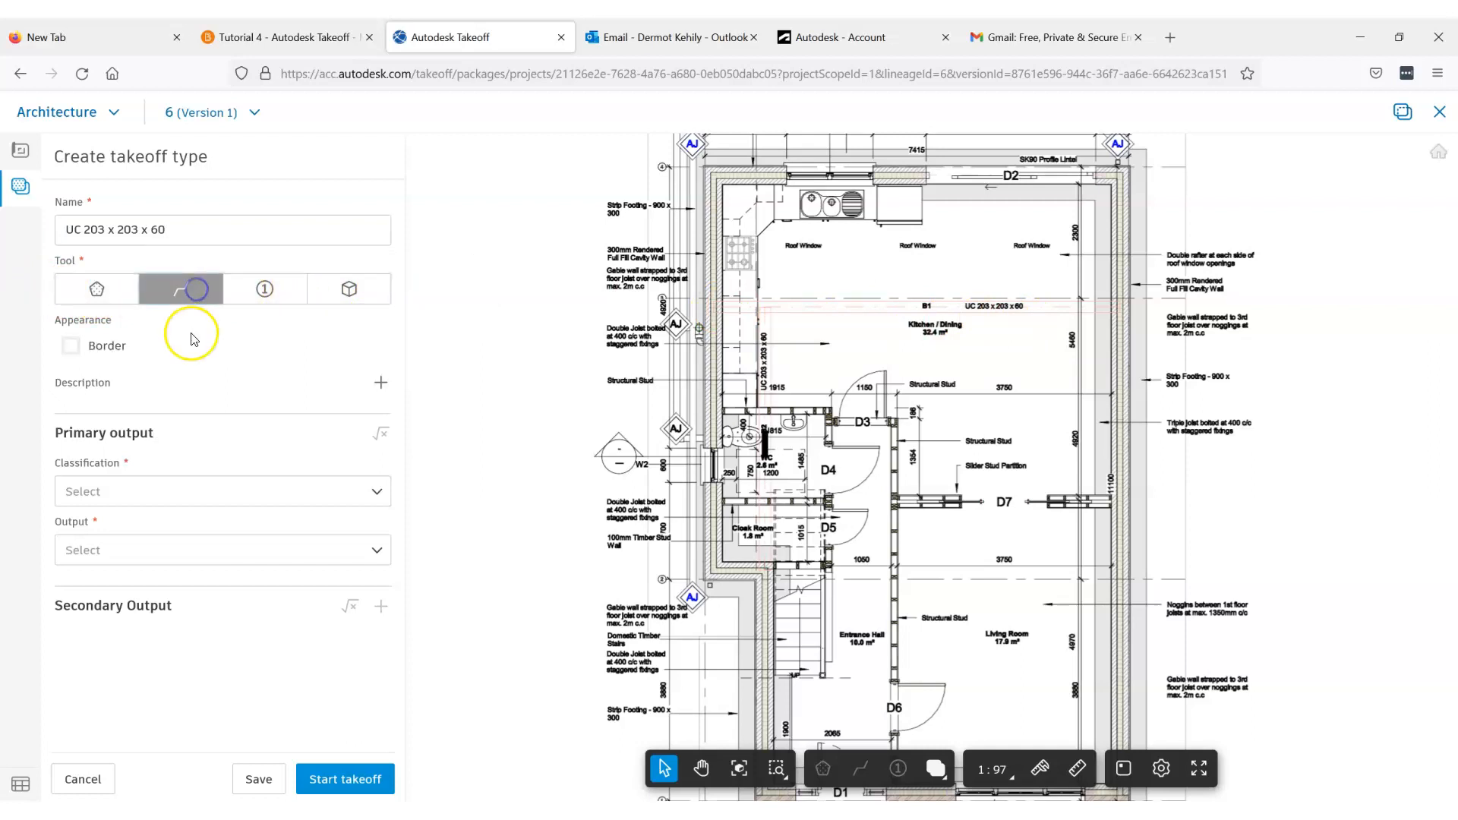
left_click(72, 346)
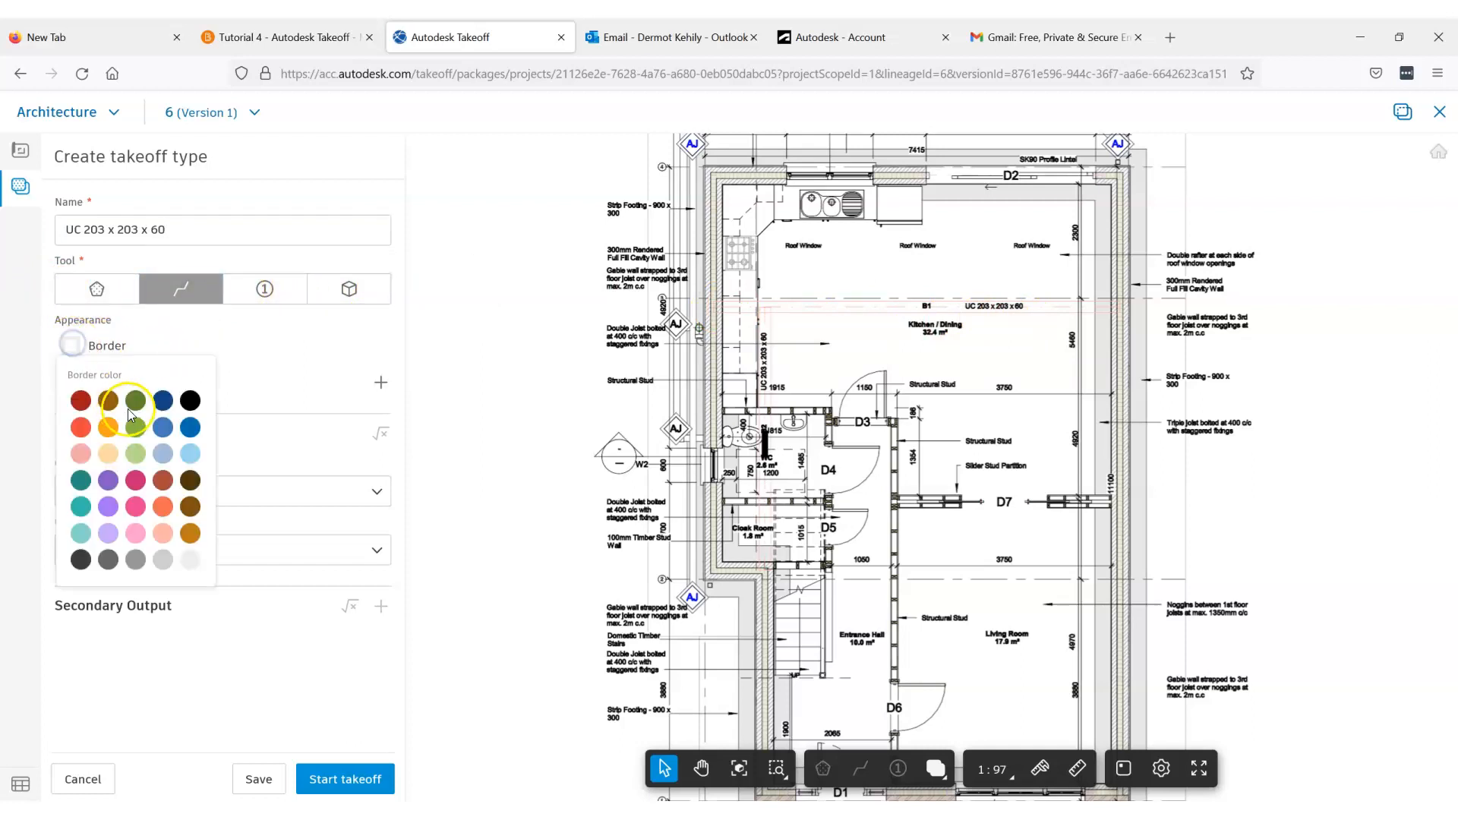
left_click(108, 508)
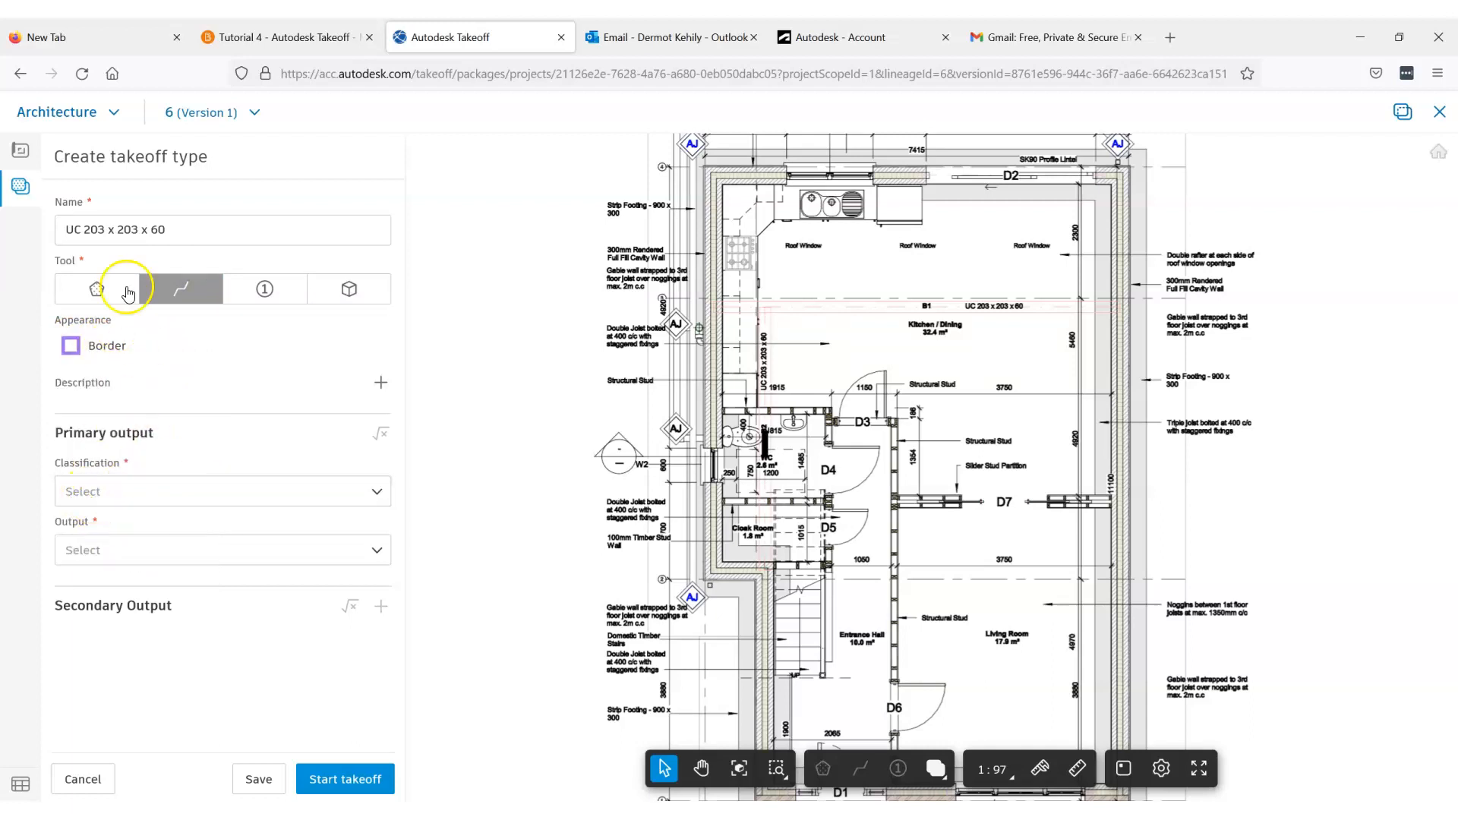
- Classify the UC 203 x 203 x 60 takeoff type under 2 - Superstructure as 2.8 - Frames
left_click(92, 492)
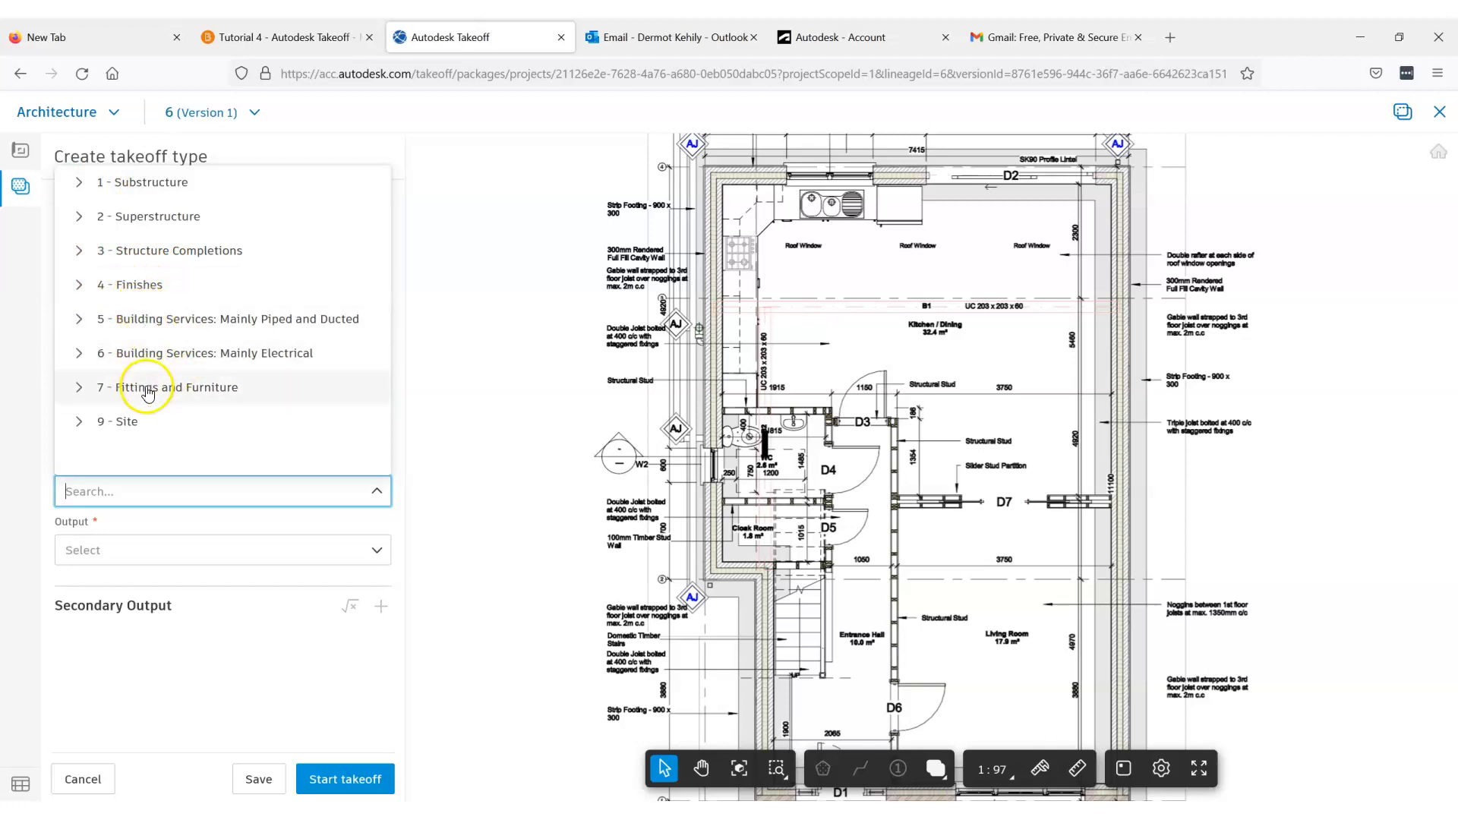
left_click(81, 220)
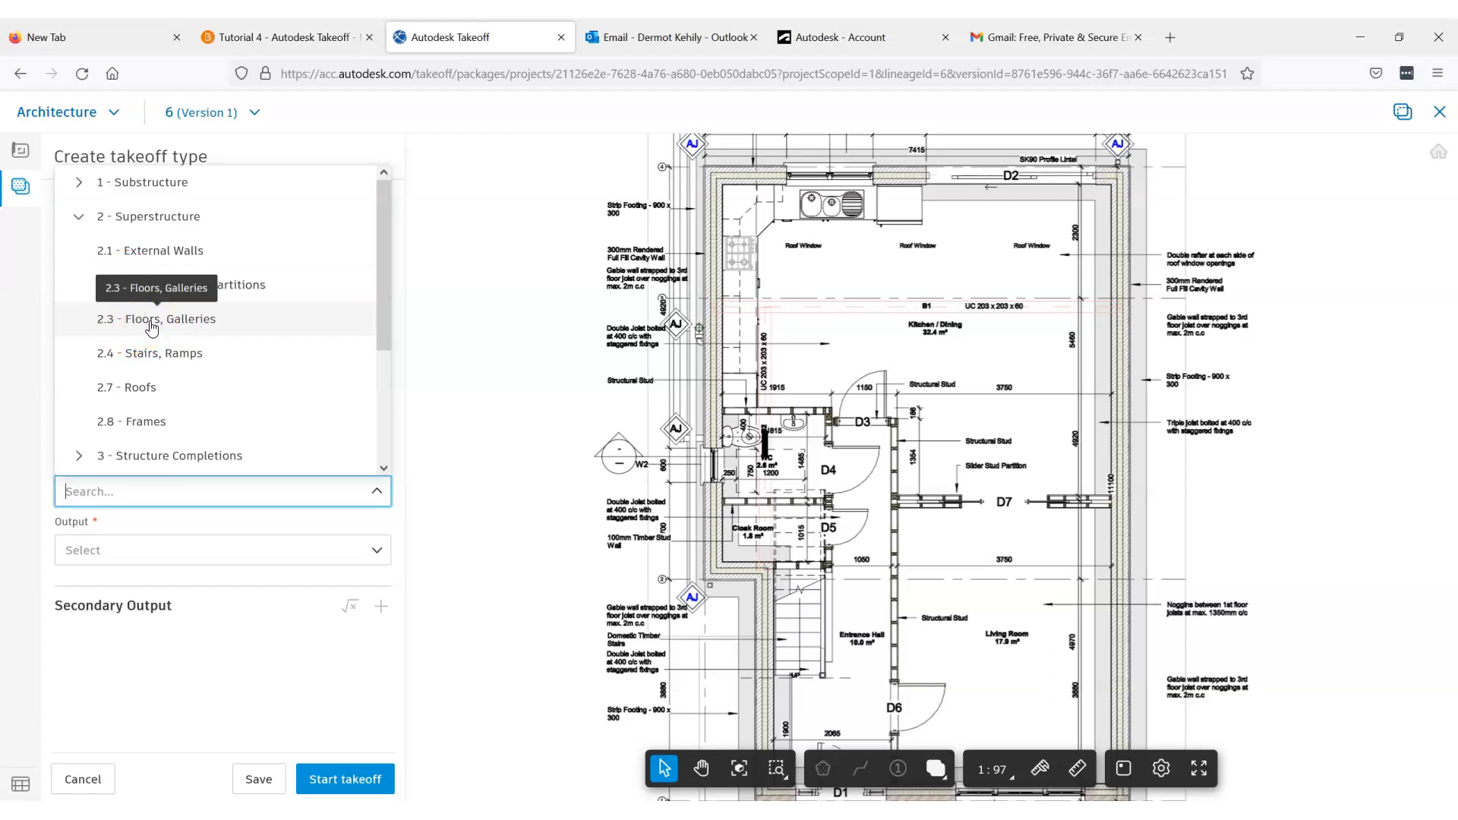
left_click(113, 424)
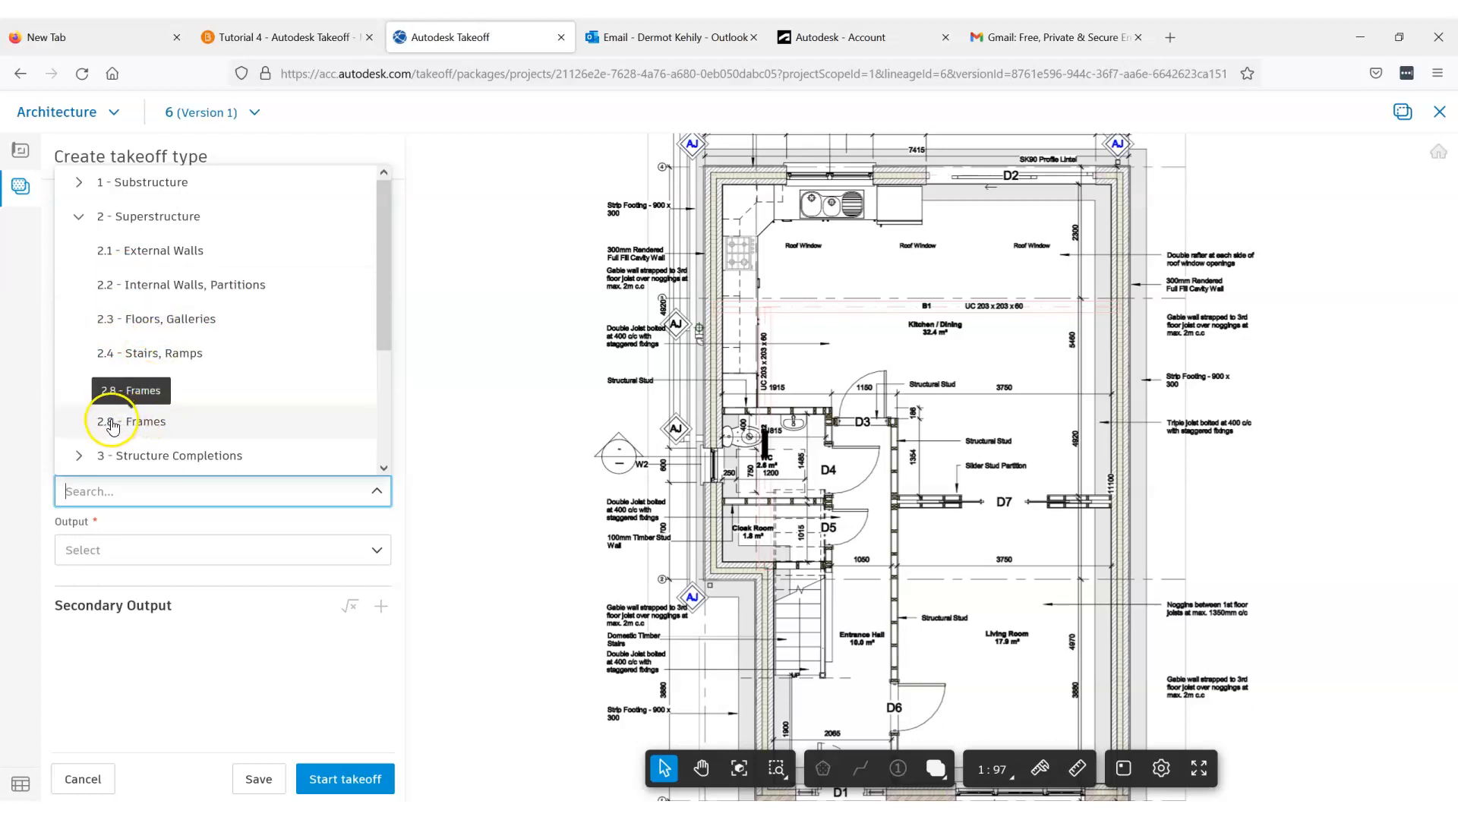
left_click(106, 426)
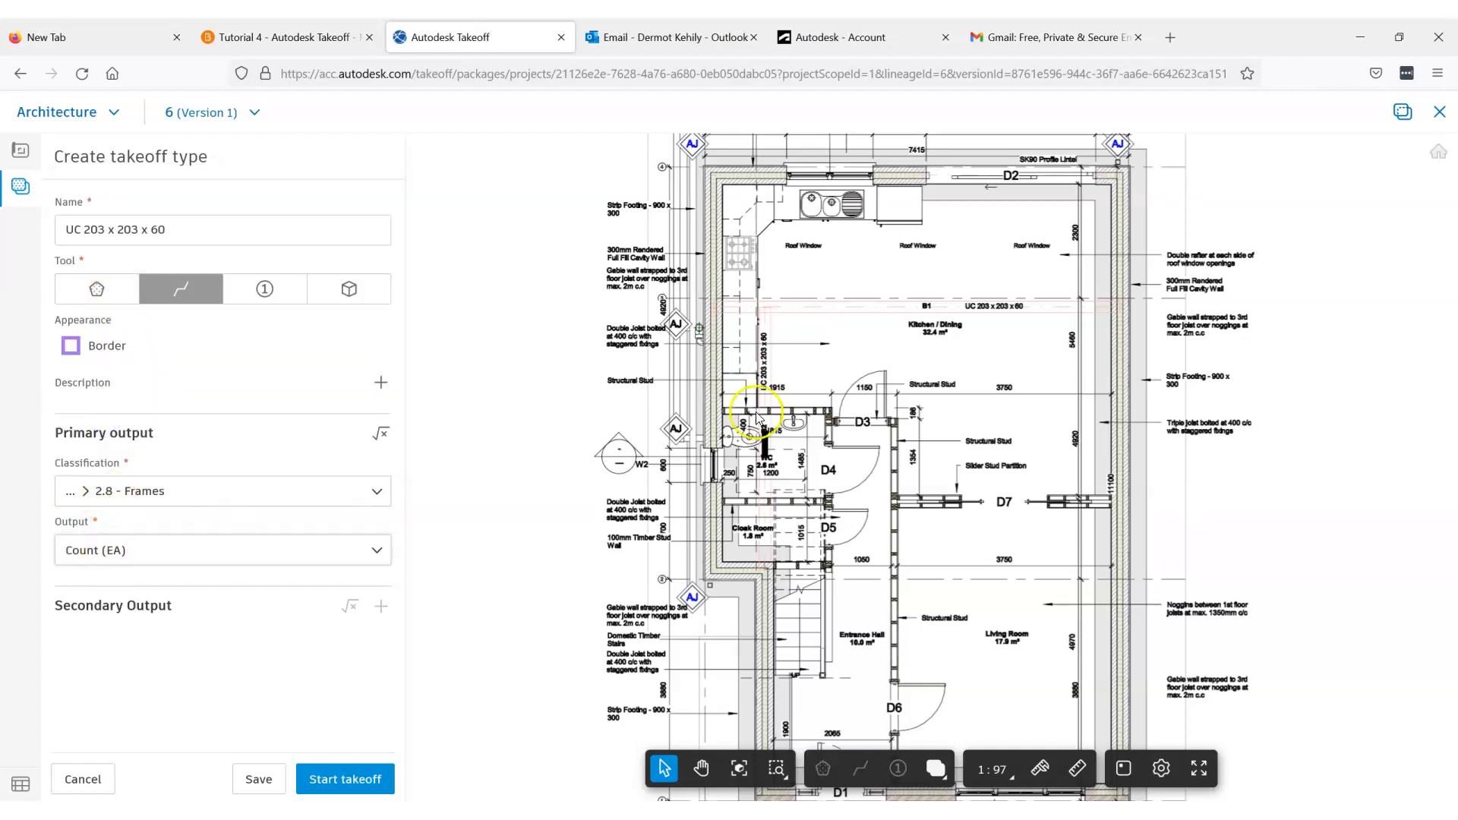
left_click(139, 570)
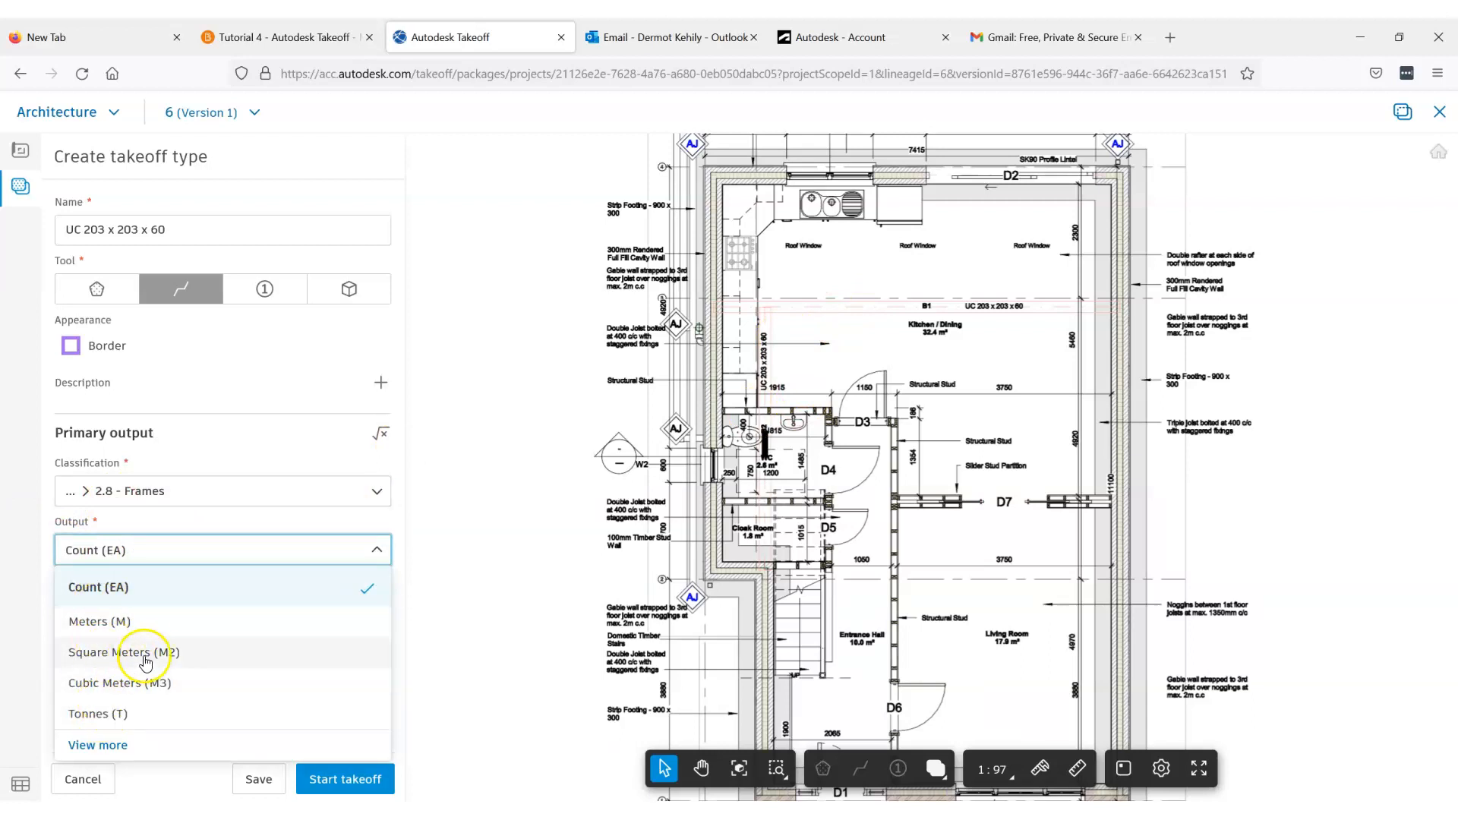
left_click(112, 718)
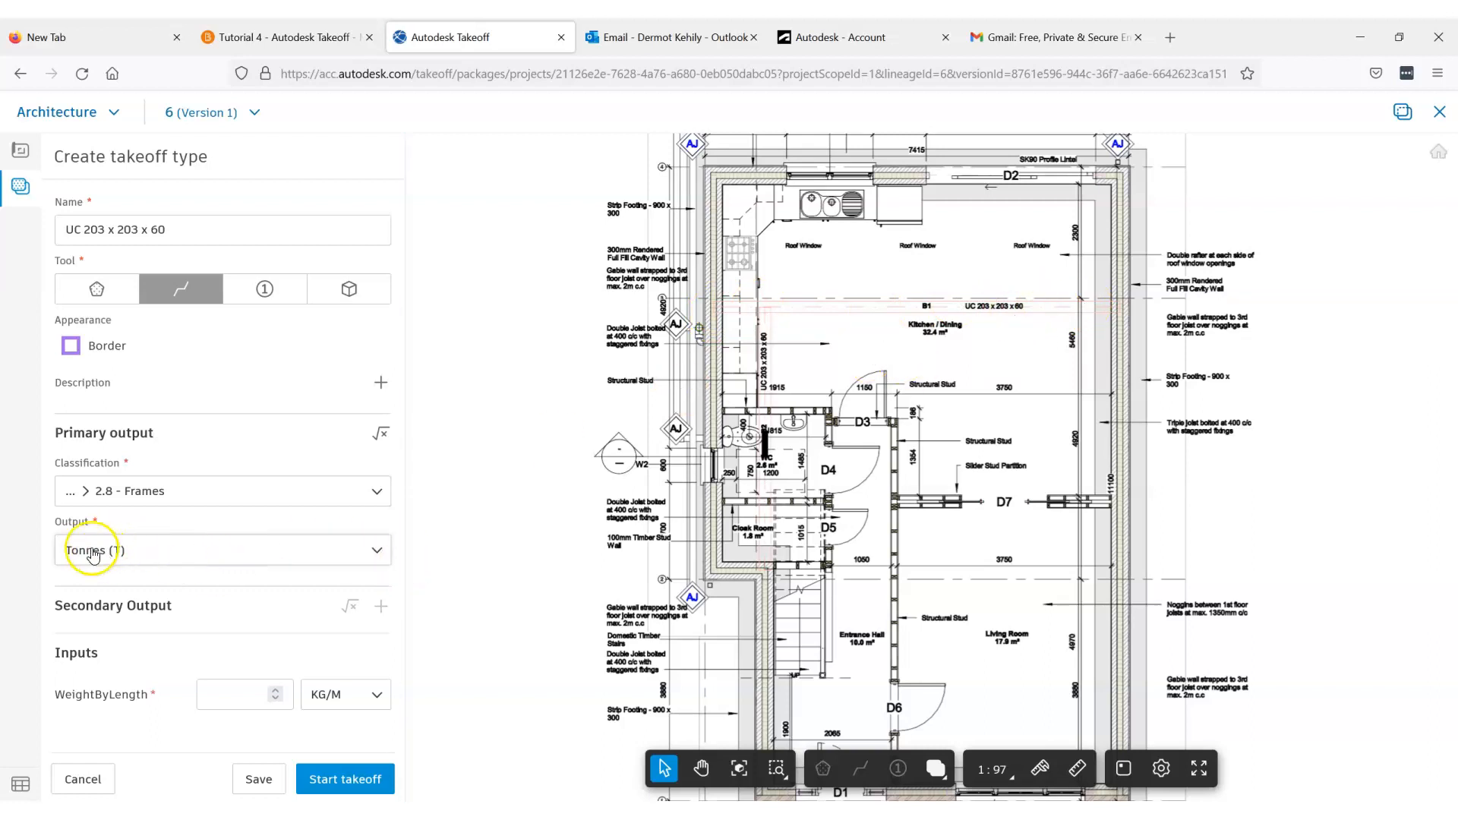
left_click(128, 549)
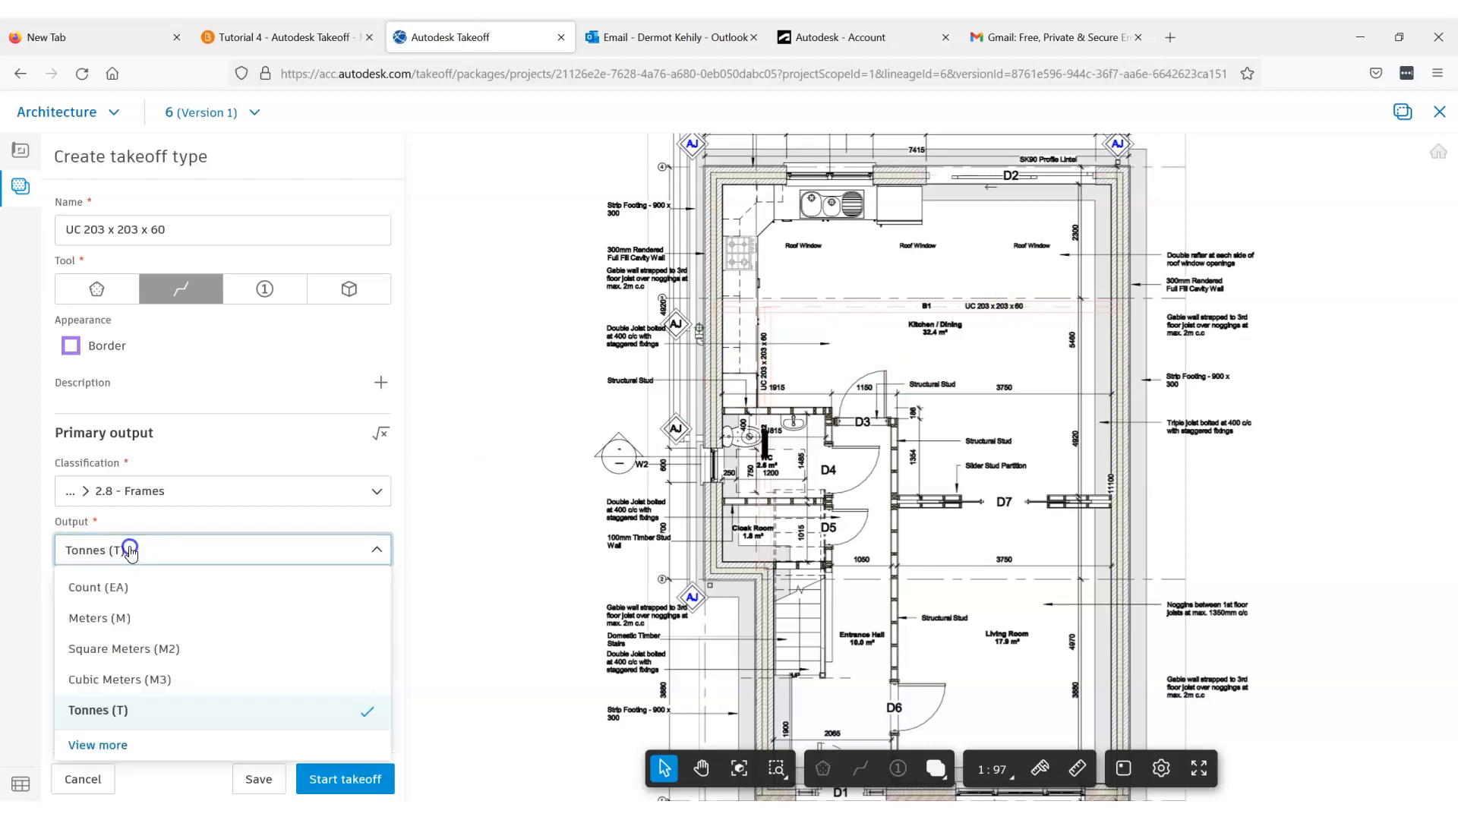
left_click(130, 548)
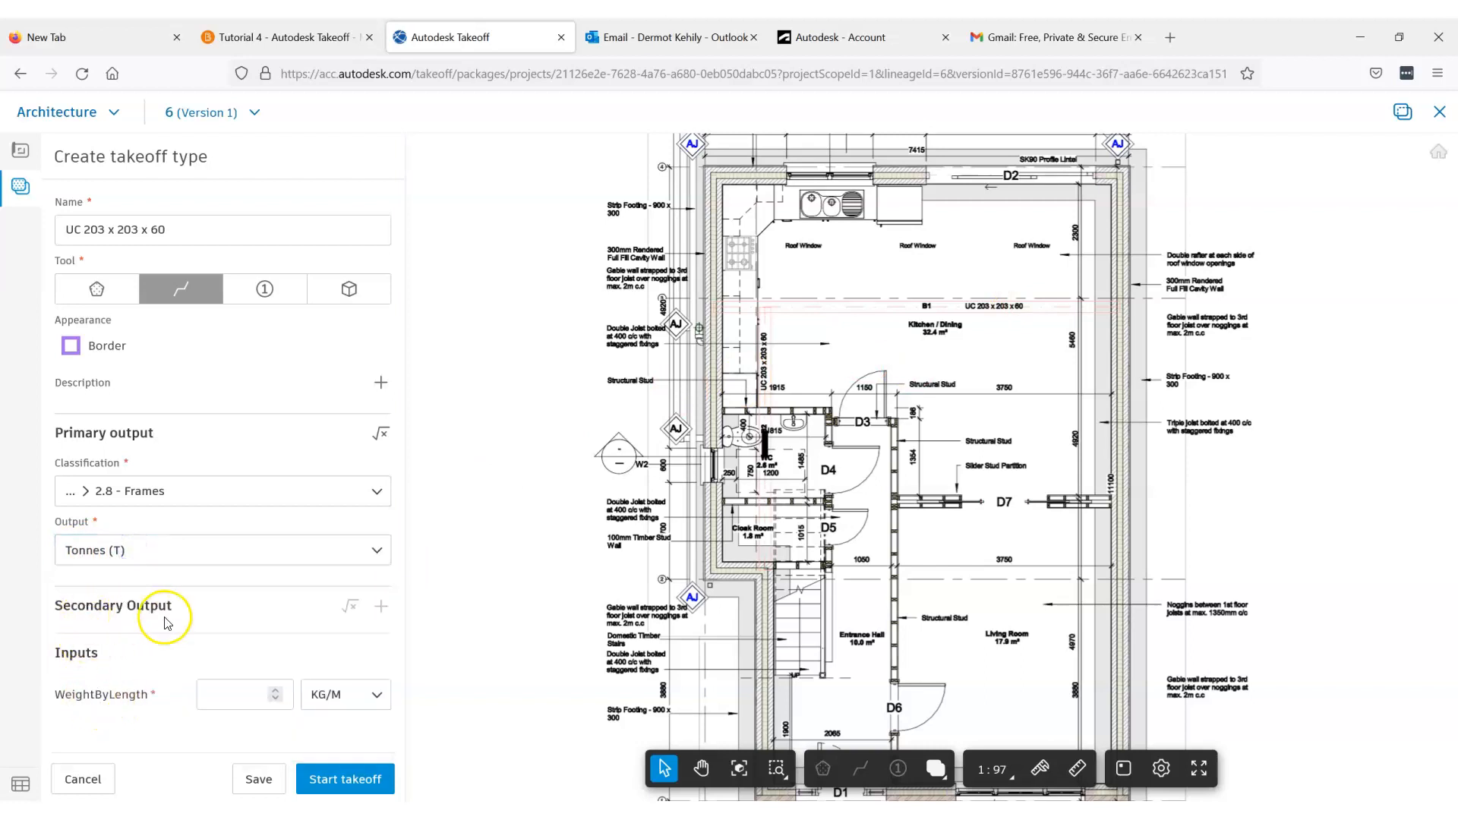
left_click(133, 549)
left_click(109, 586)
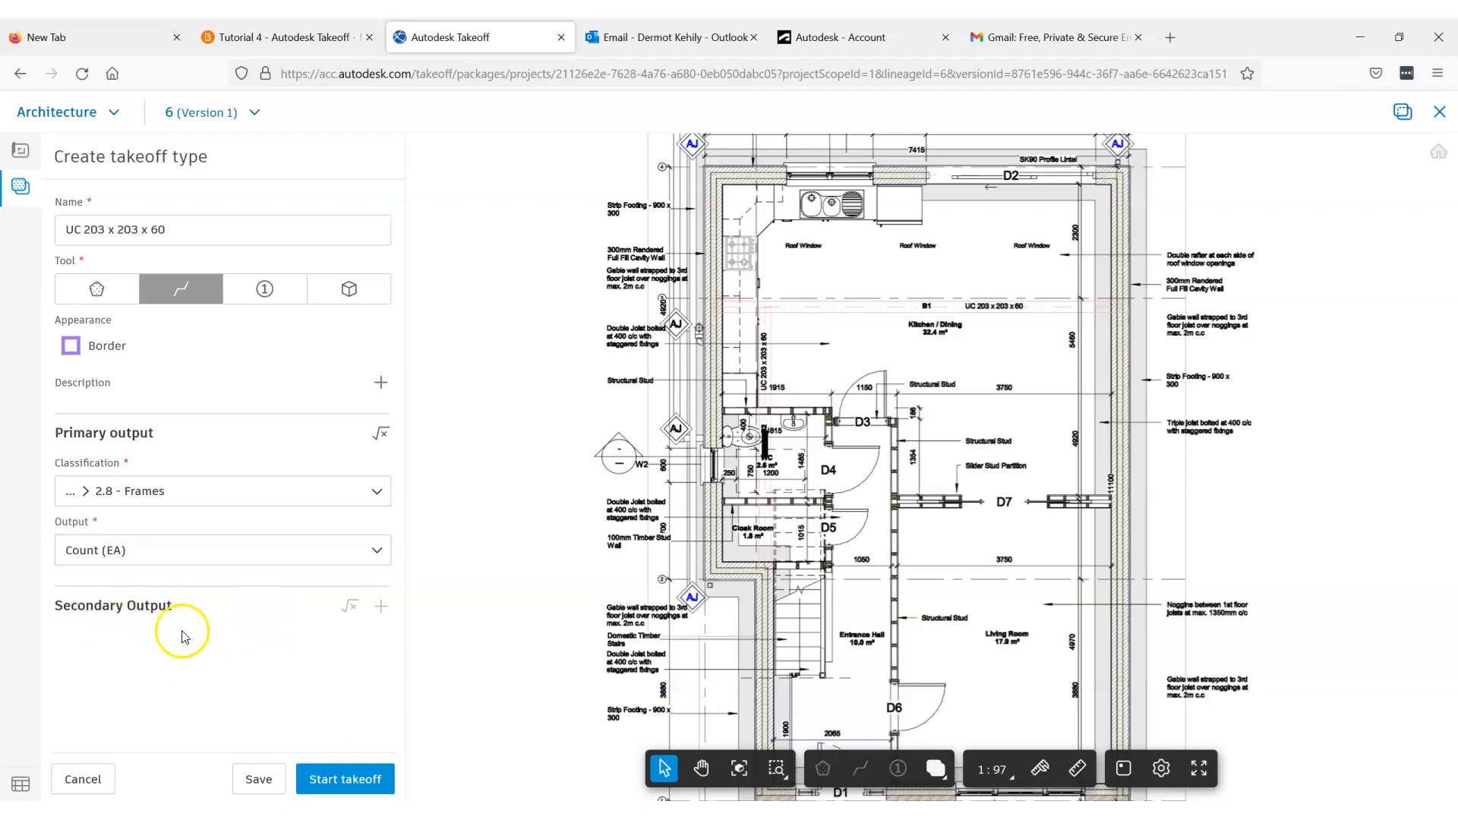
- Set the primary output to Tonnes (T) with a WeightByLength of 60 KG/M and start the takeoff
left_click(169, 555)
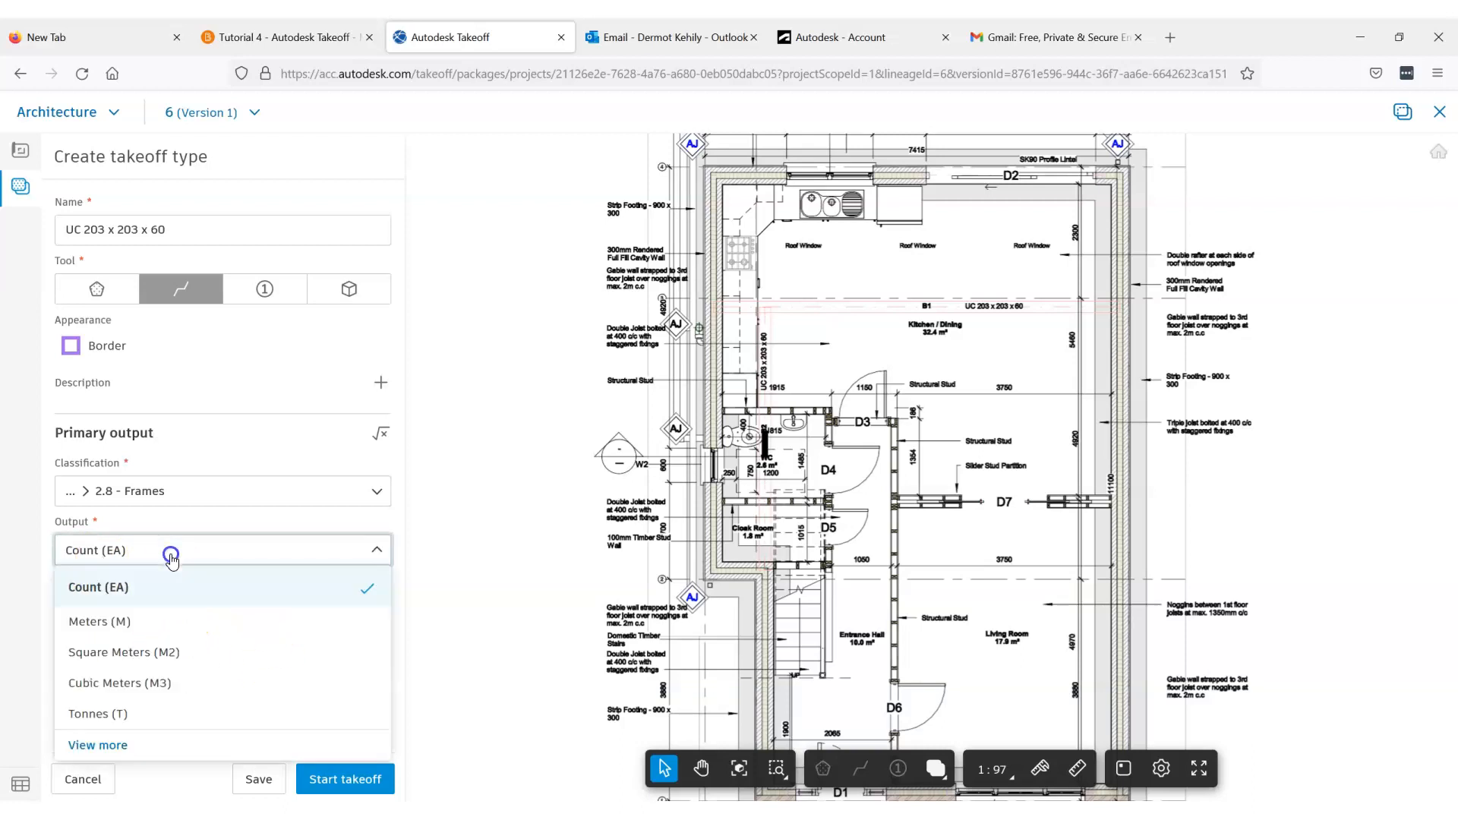
left_click(107, 715)
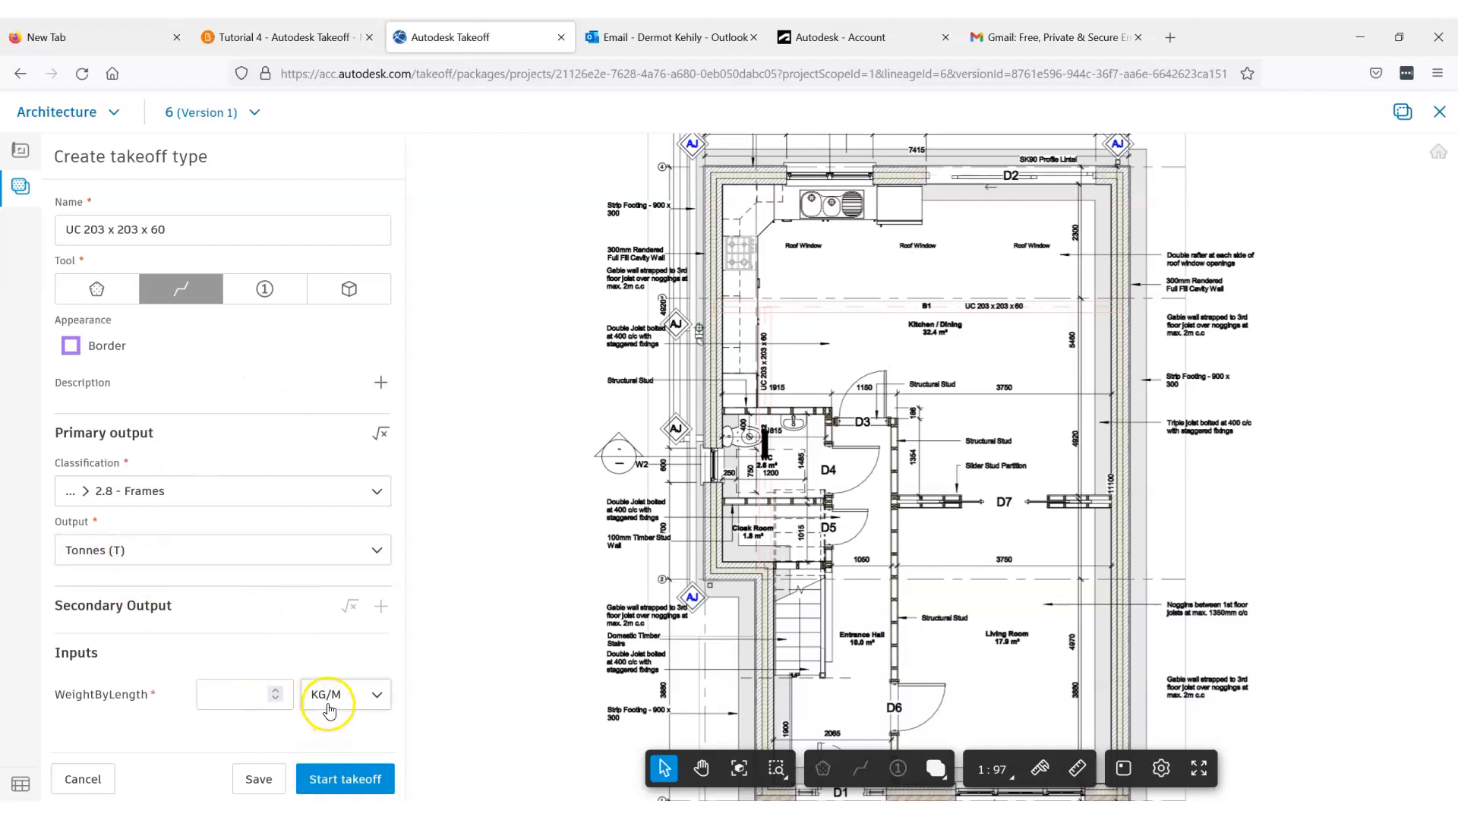
left_click(257, 696)
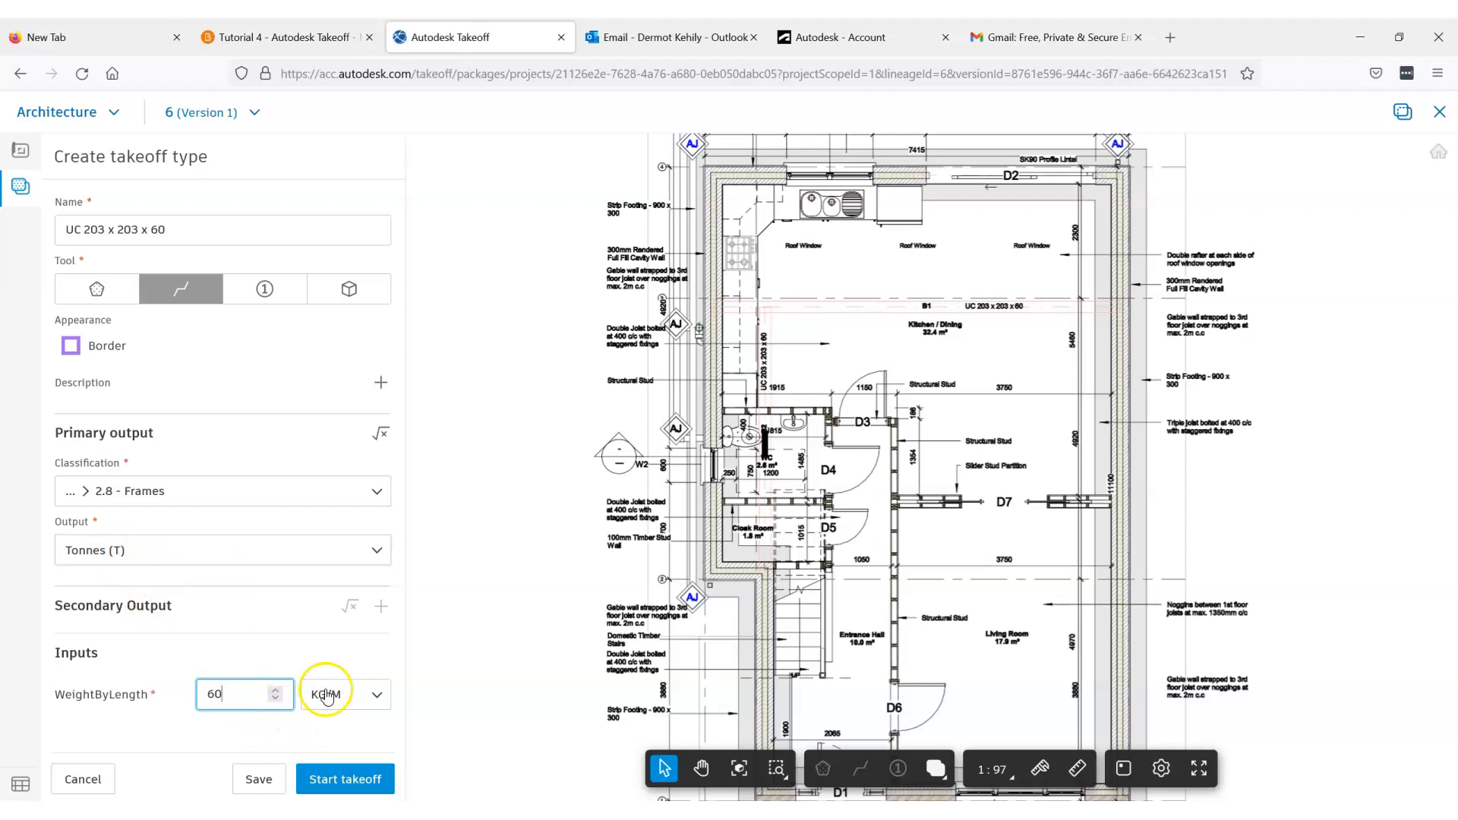
left_click(323, 787)
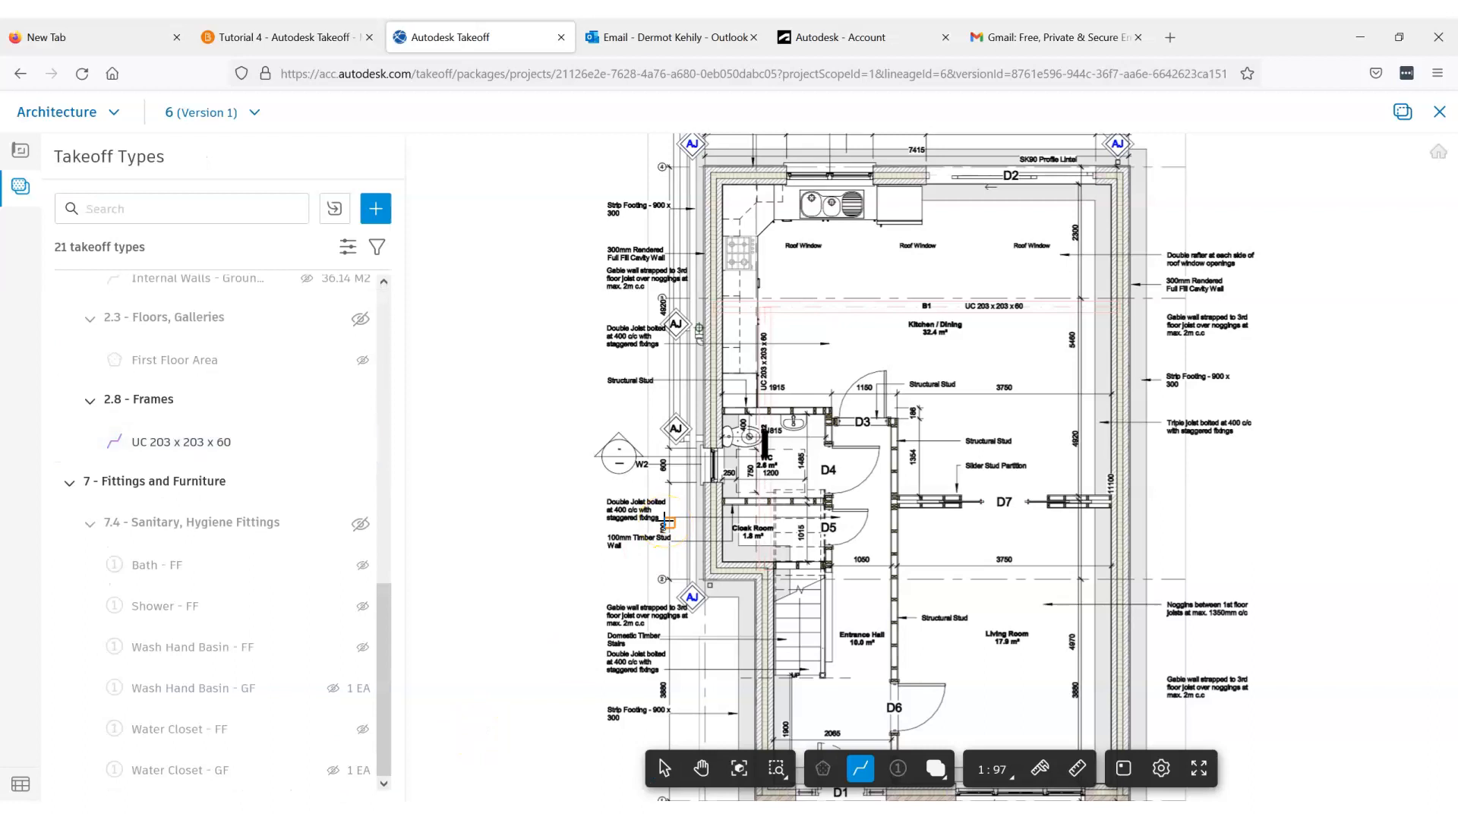
- Draw the UC 203 x 203 x 60 takeoff along beam B1's centreline, from its bearing in the hob-side cavity wall to its bearing in the opposite cavity wall
scroll(725, 329, "up", 3)
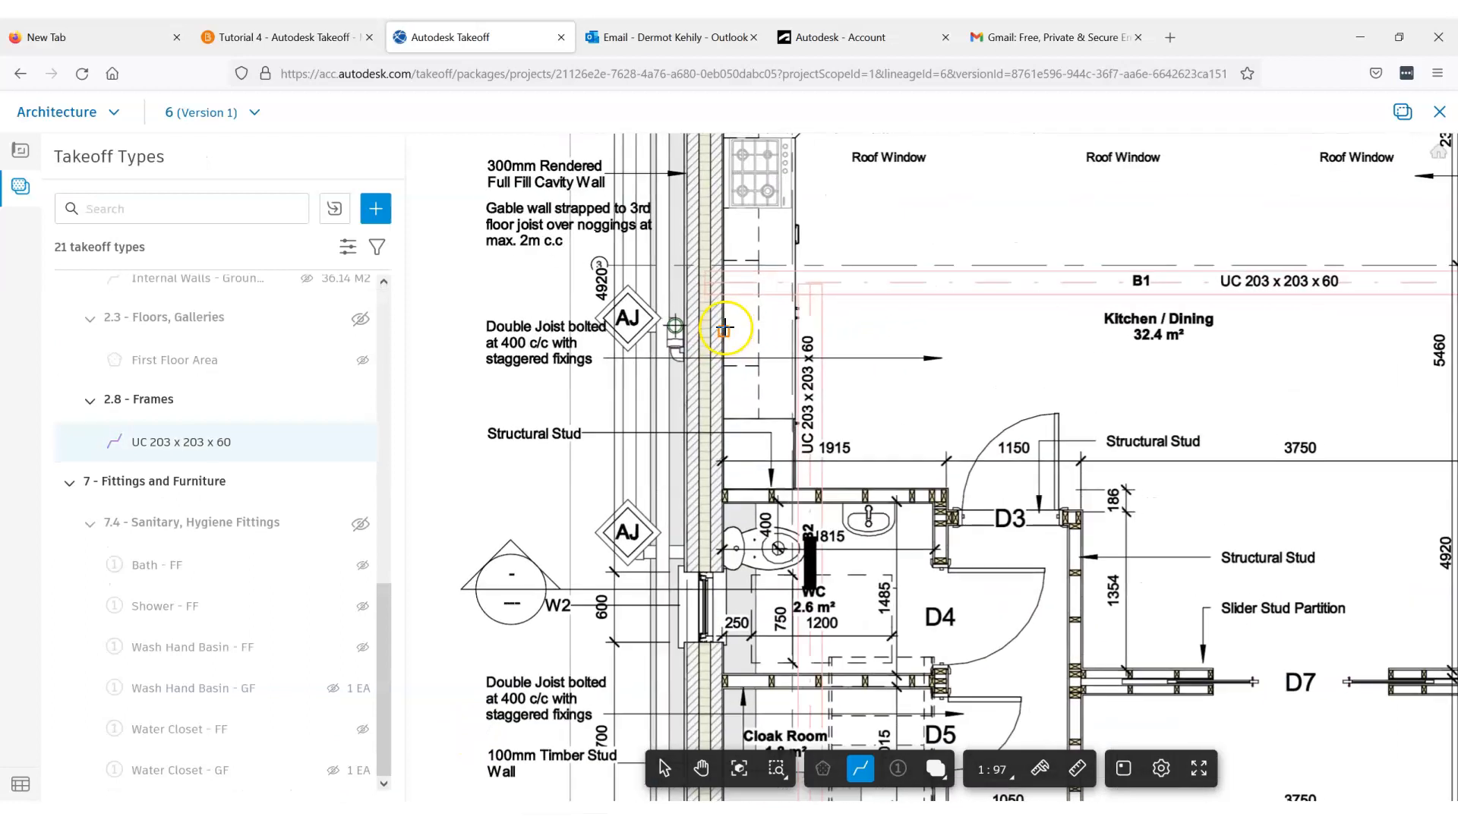
scroll(694, 252, "up", 2)
scroll(692, 257, "up", 3)
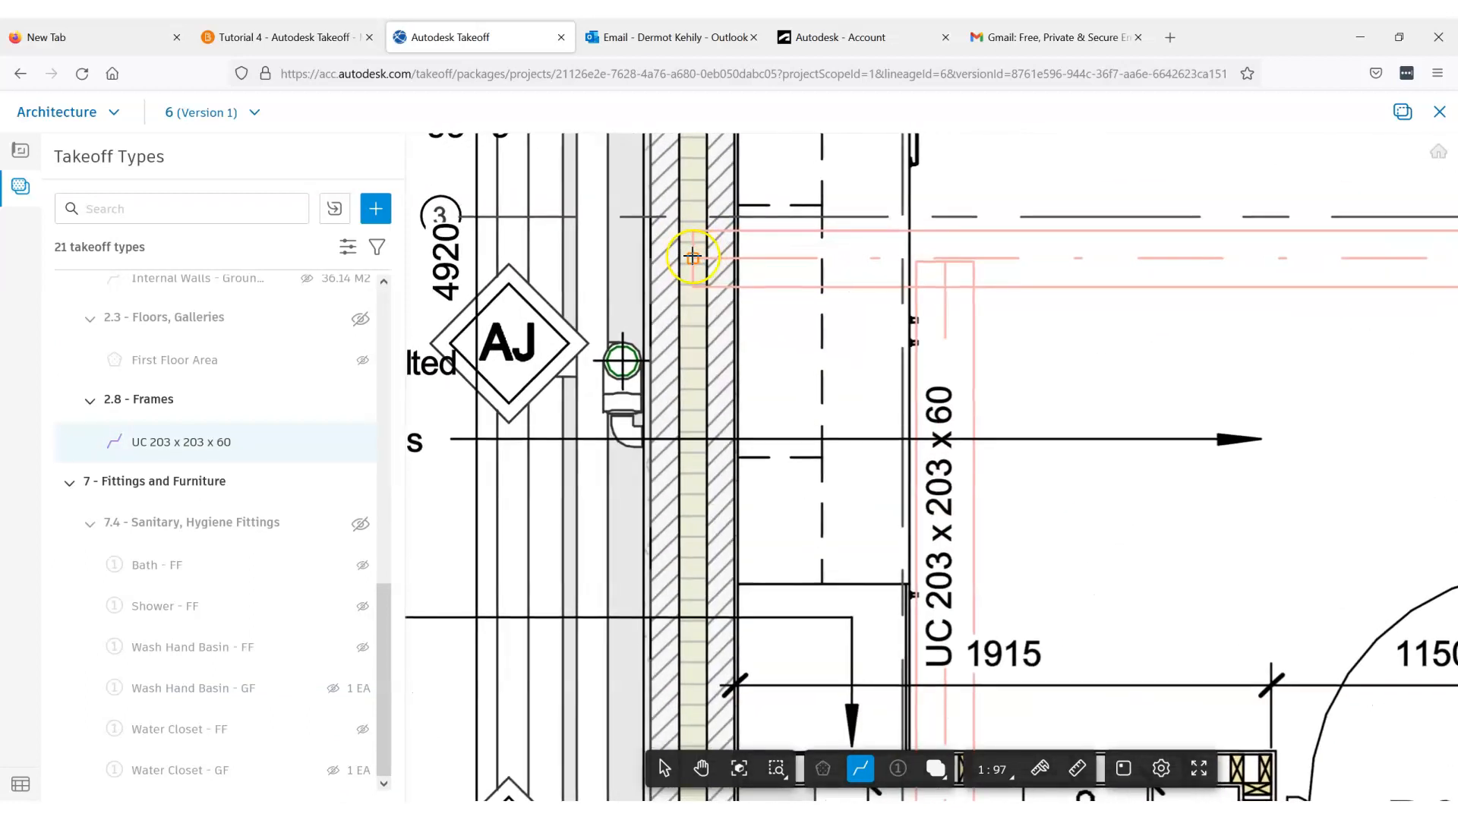
scroll(693, 257, "up", 1)
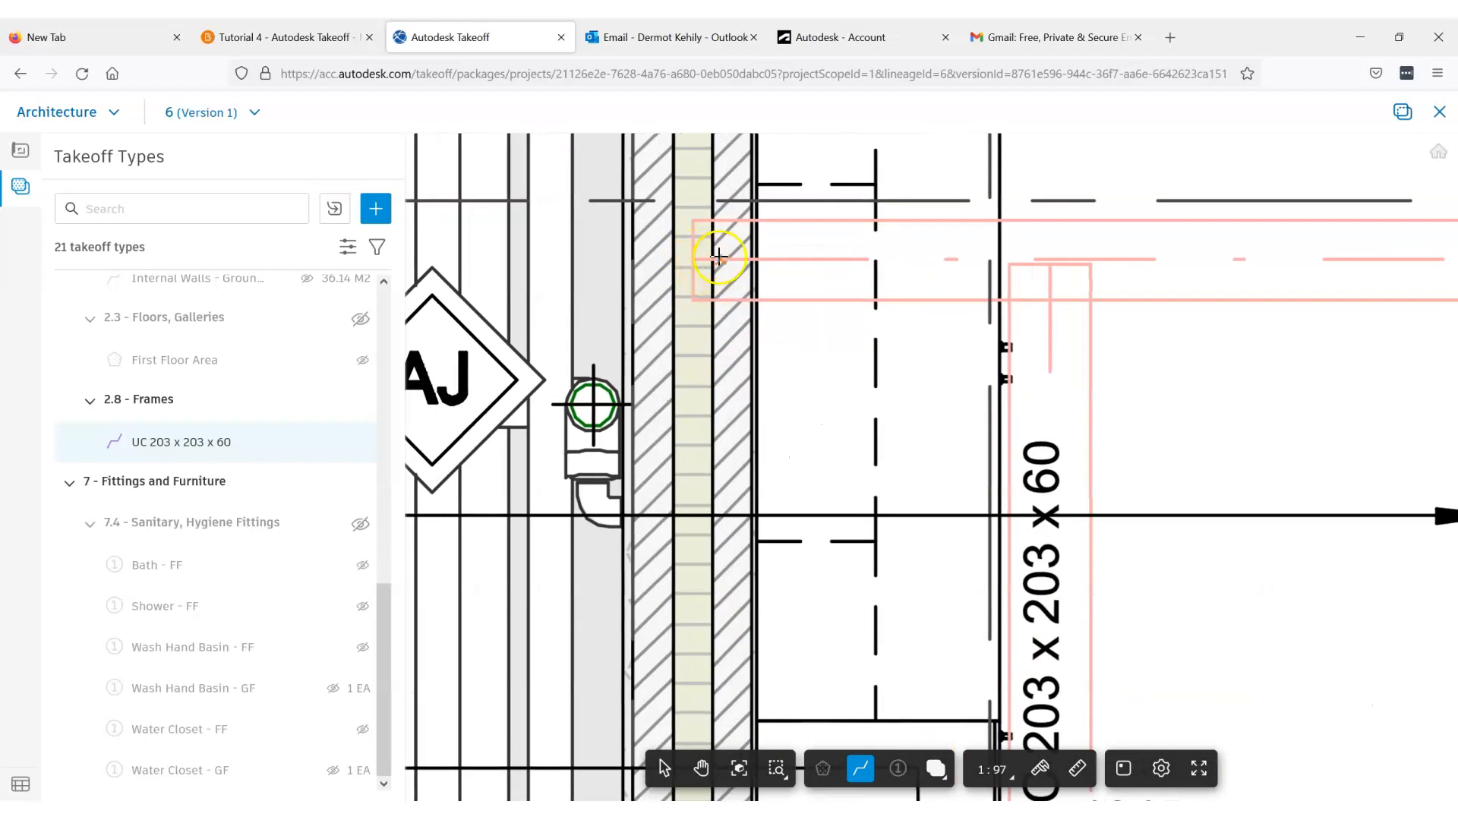
left_click(691, 257)
scroll(759, 286, "down", 6)
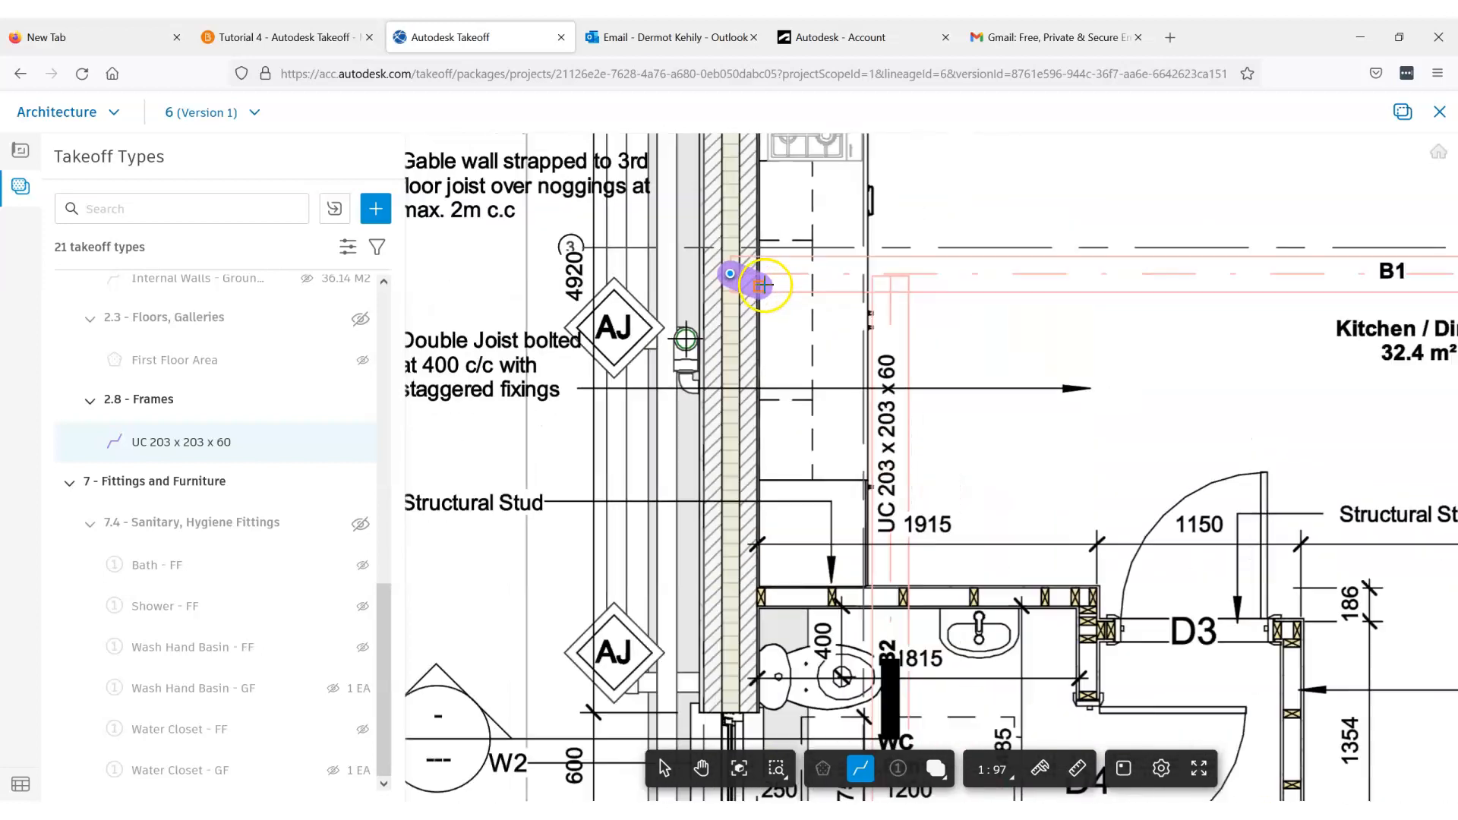
middle_click_drag(793, 296, 570, 291)
scroll(902, 280, "up", 3)
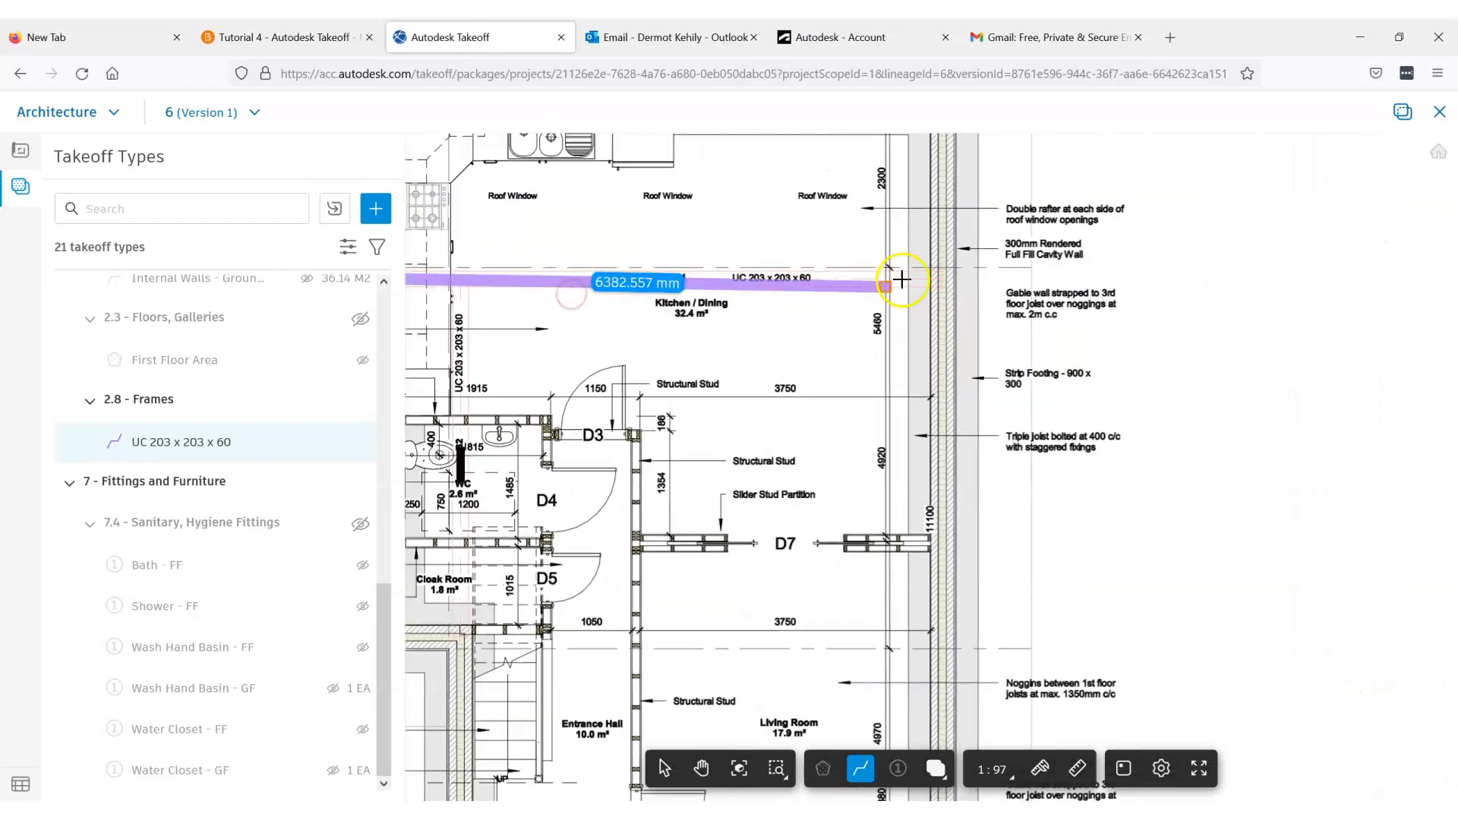
scroll(907, 280, "up", 3)
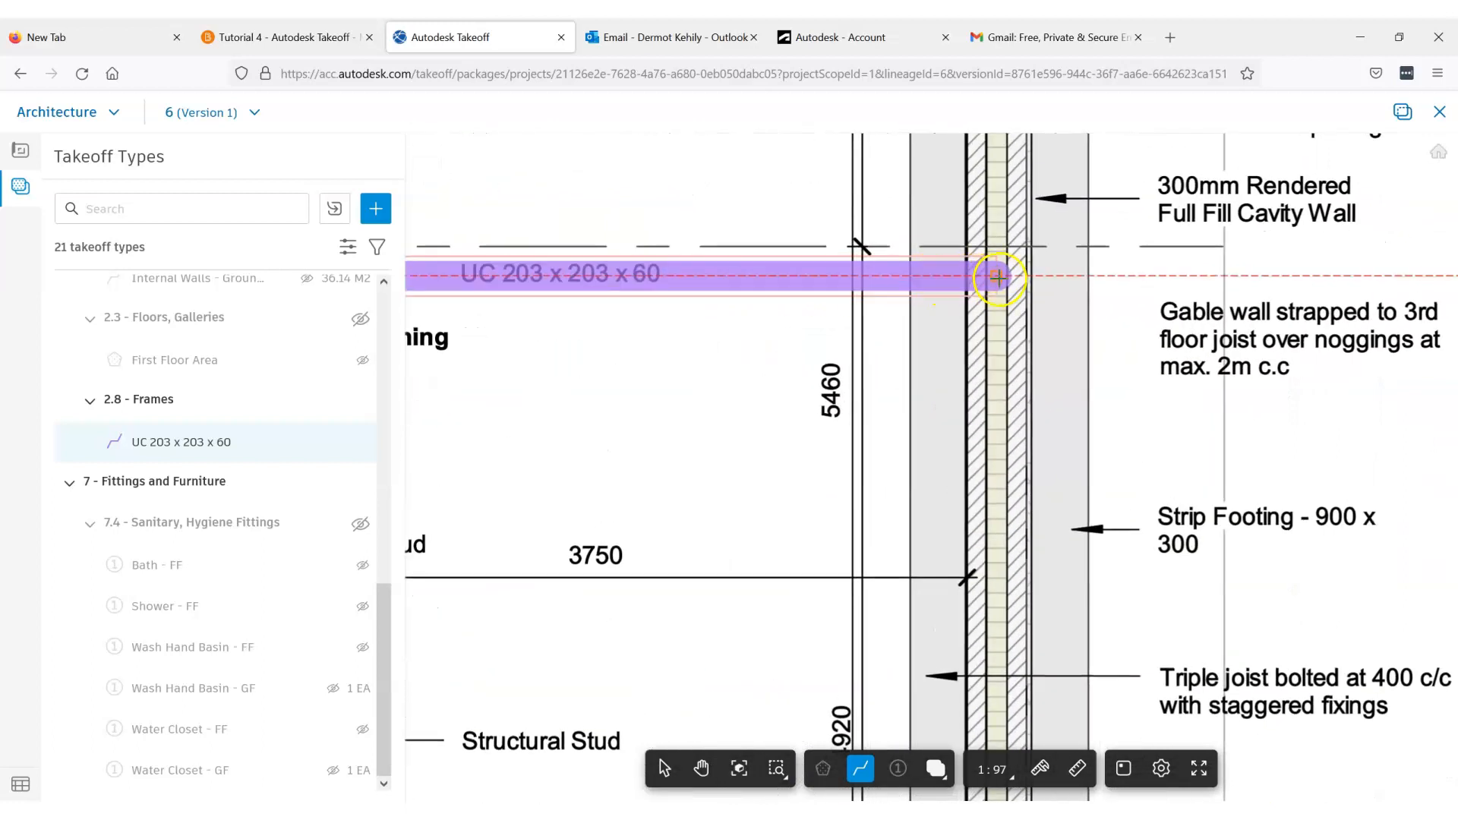
scroll(970, 273, "up", 2)
left_click(999, 276)
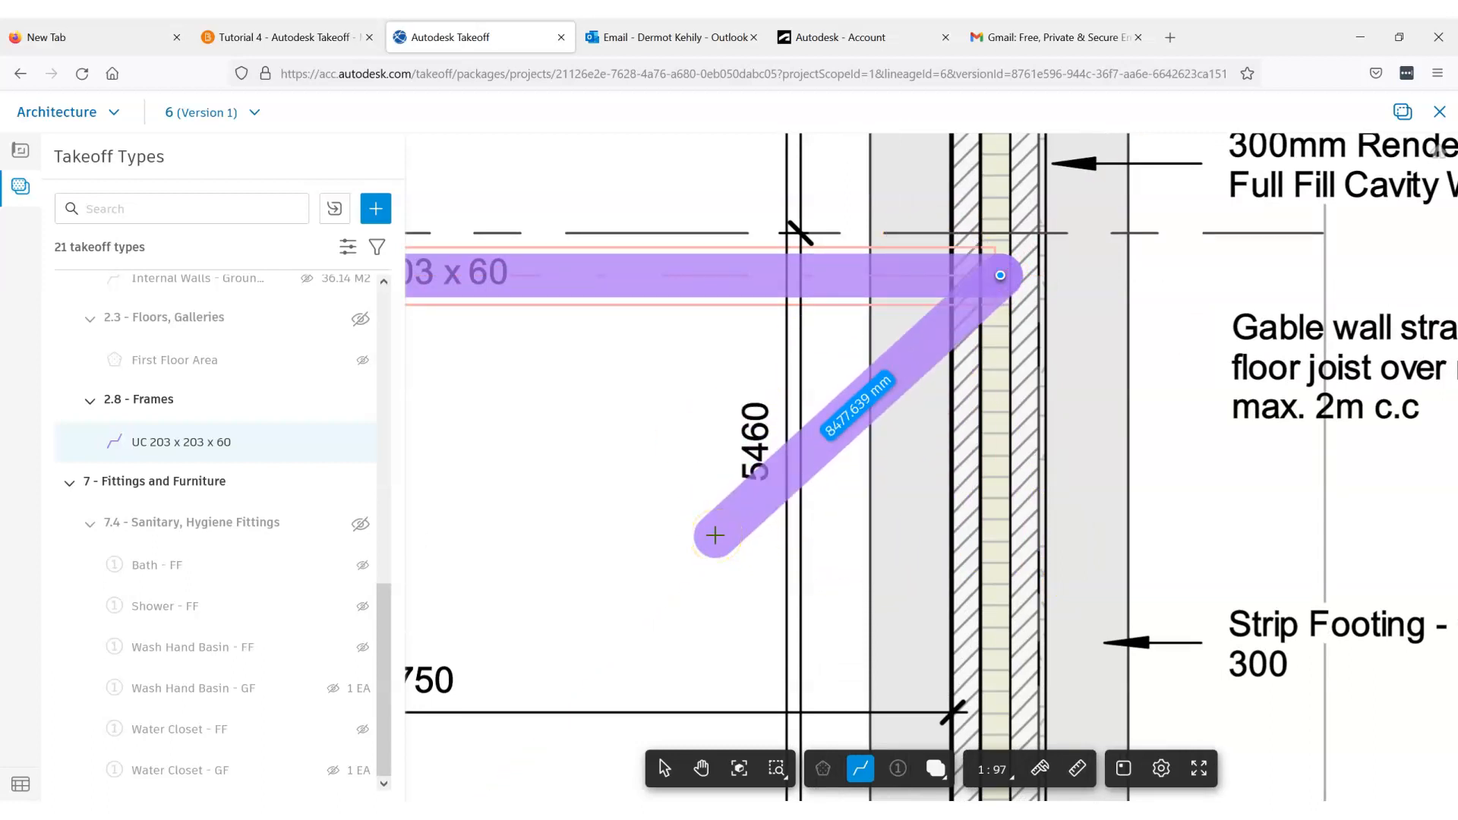
key("Return")
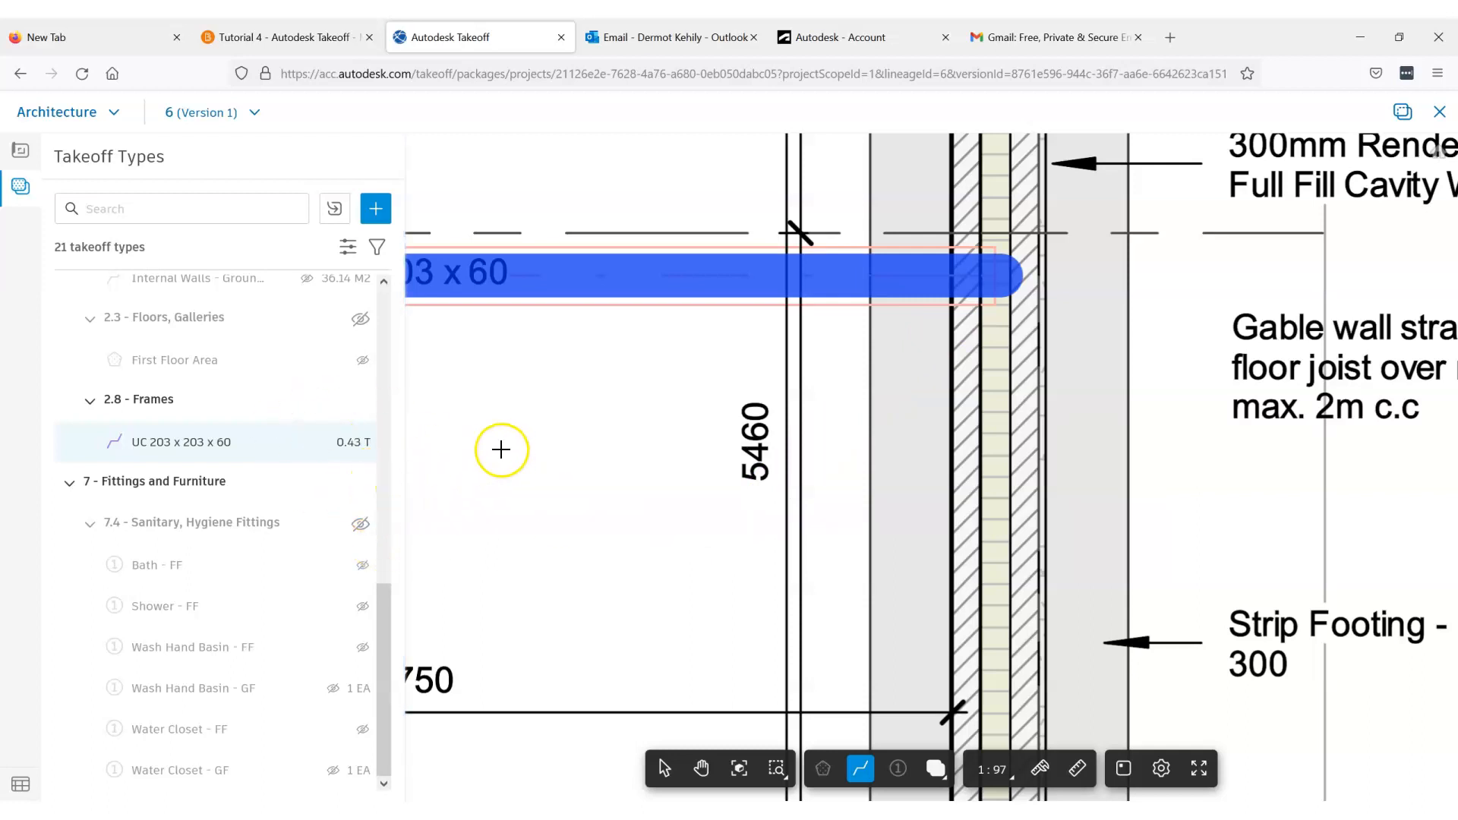
- Check beam B1's drawn takeoff across the Kitchen / Dining room, its end bearings in the cavity walls, and its calculated tonnage
scroll(512, 445, "down", 5)
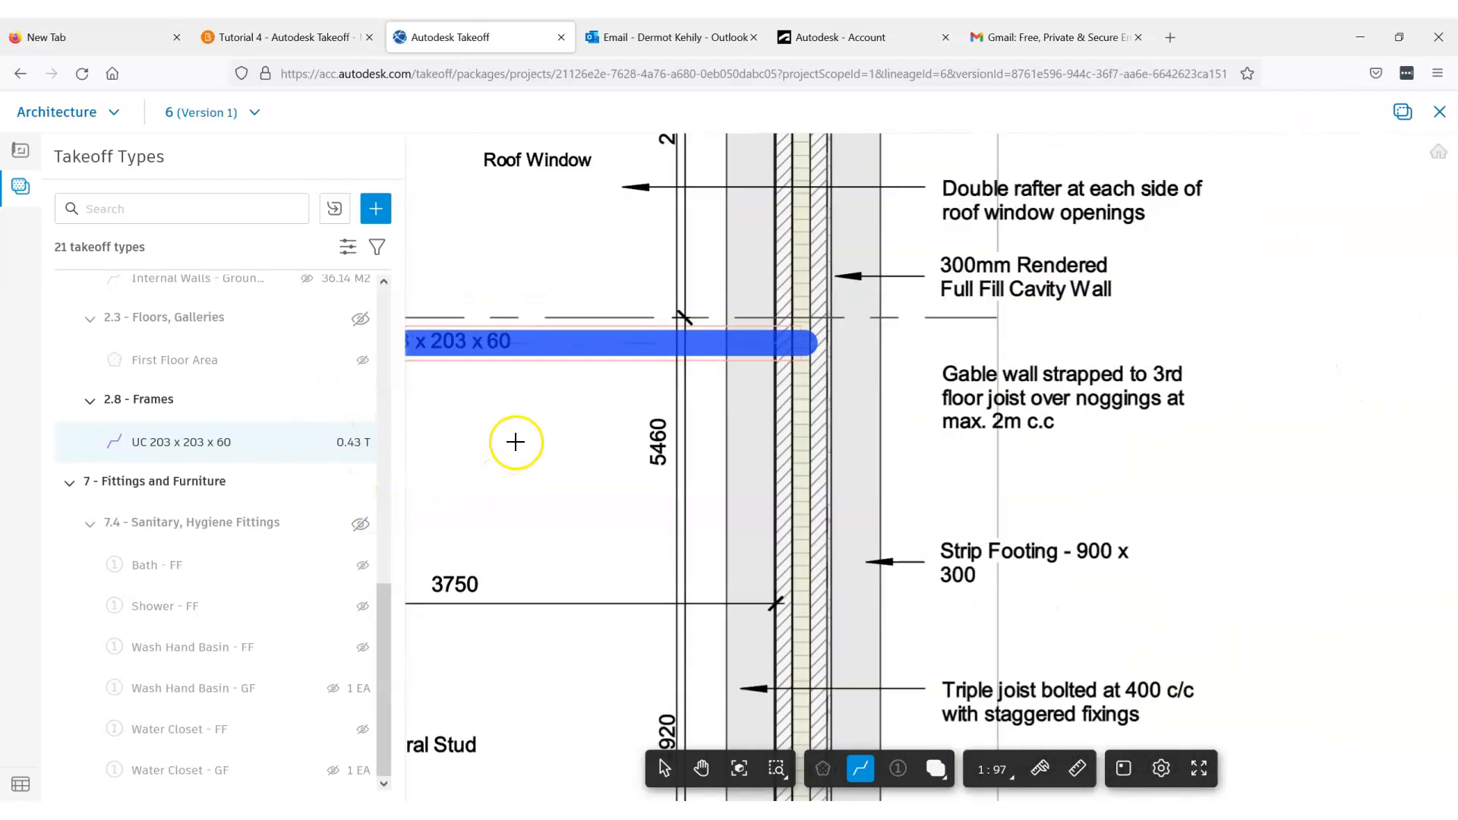
middle_click_drag(514, 442, 703, 428)
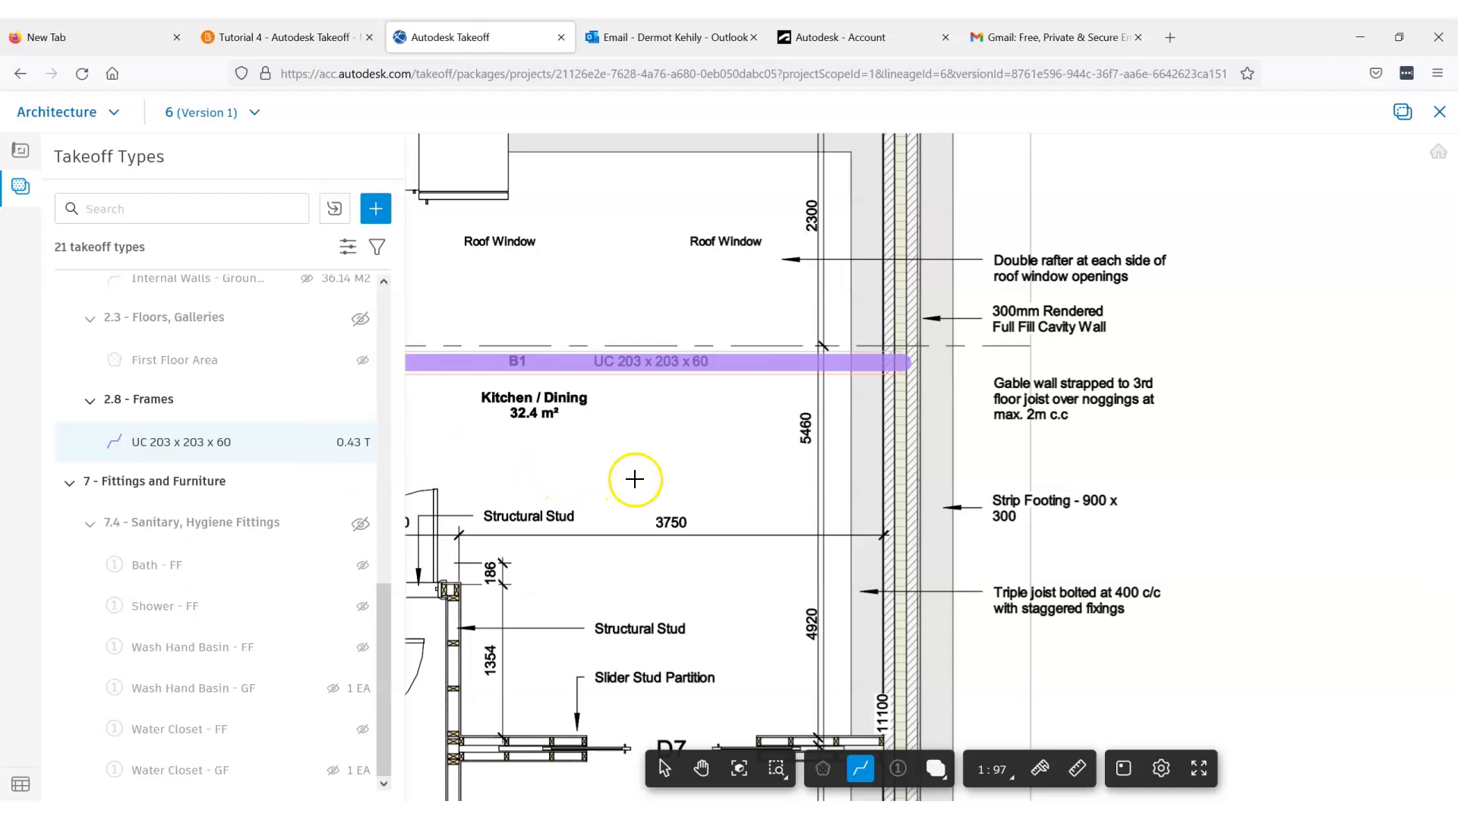
scroll(487, 460, "down", 2)
scroll(688, 429, "down", 3)
left_click(494, 456)
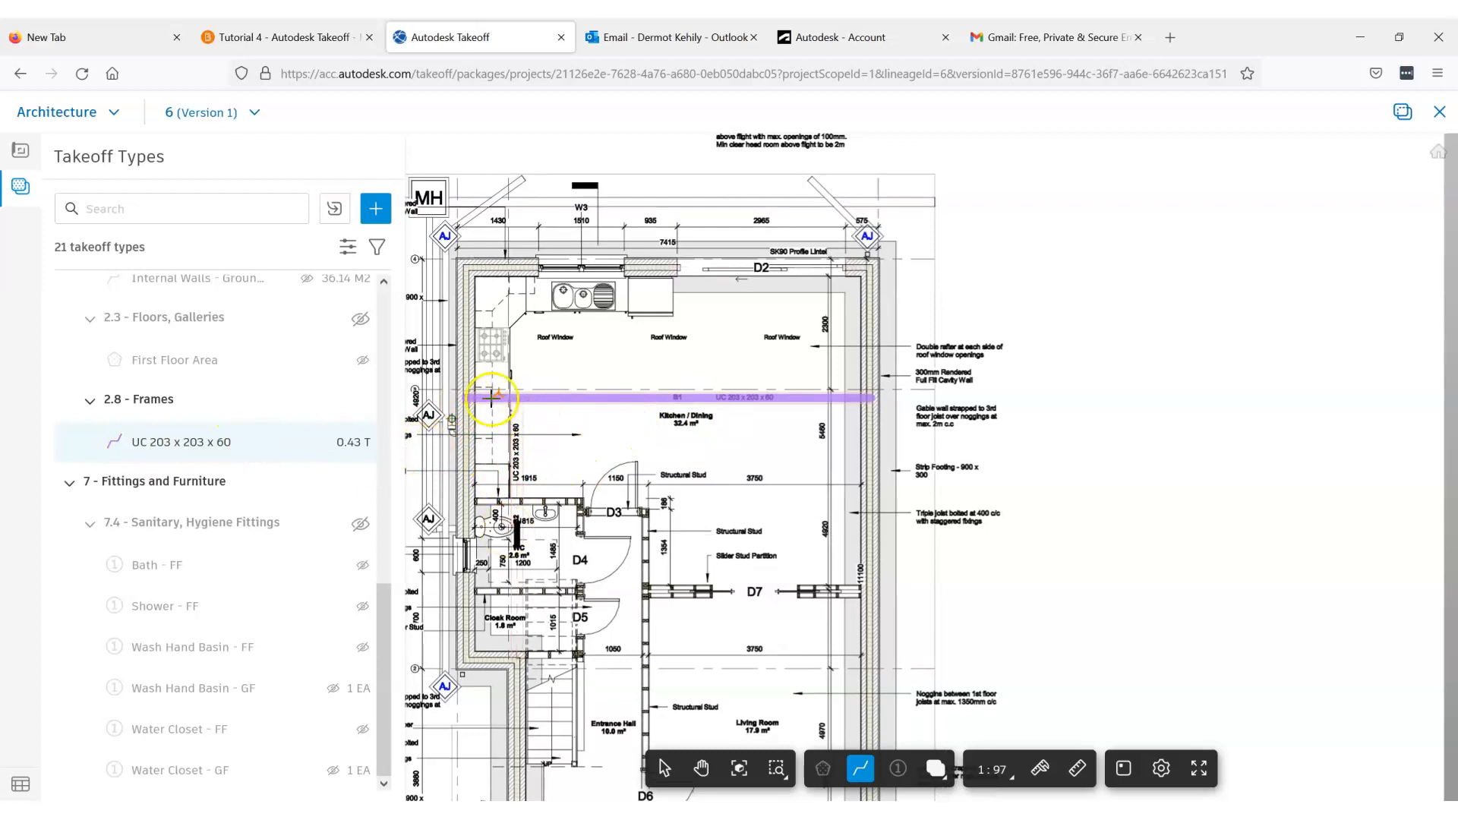
scroll(492, 396, "up", 5)
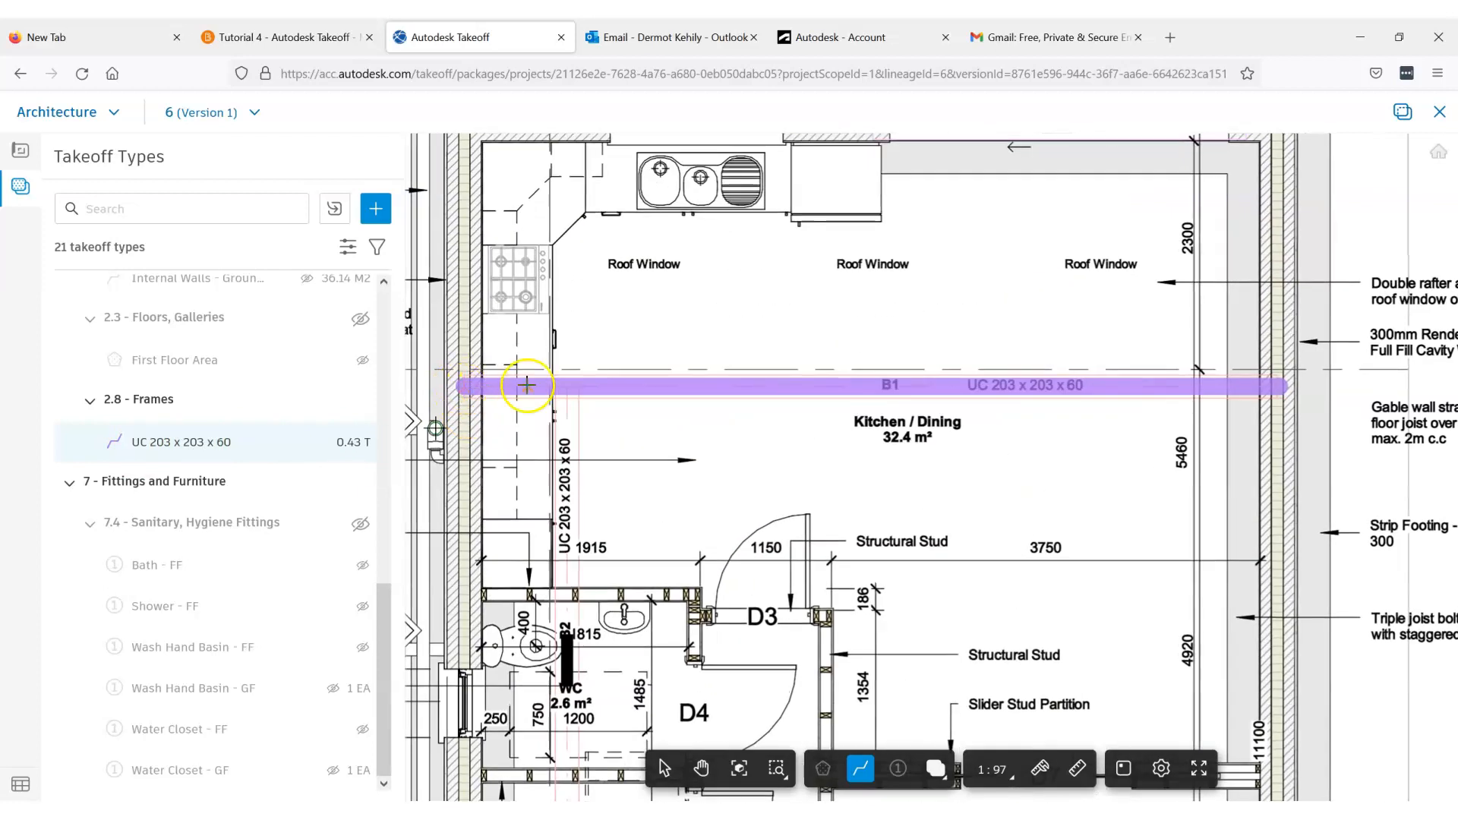
scroll(562, 384, "up", 5)
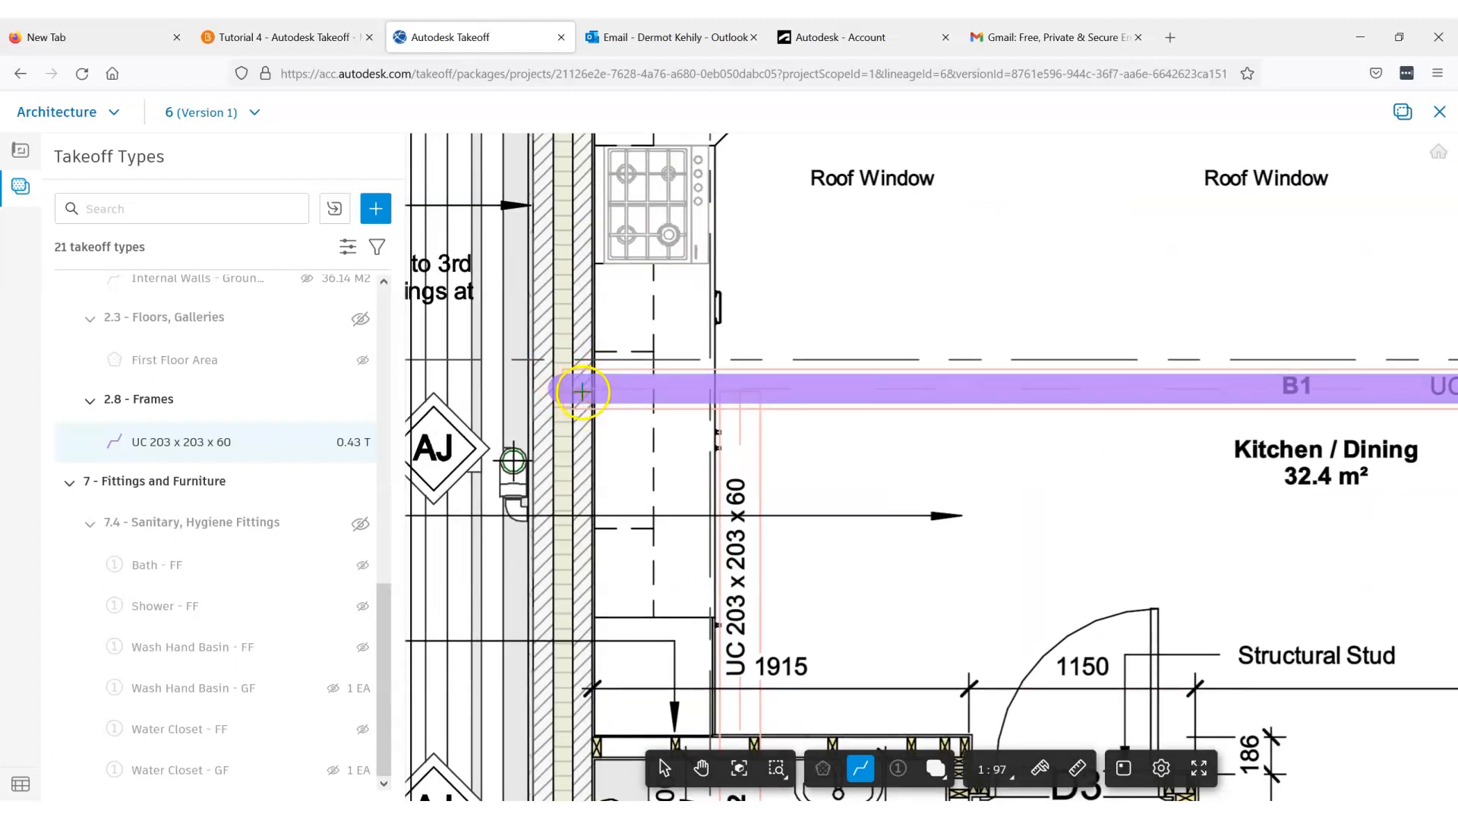
scroll(582, 396, "down", 5)
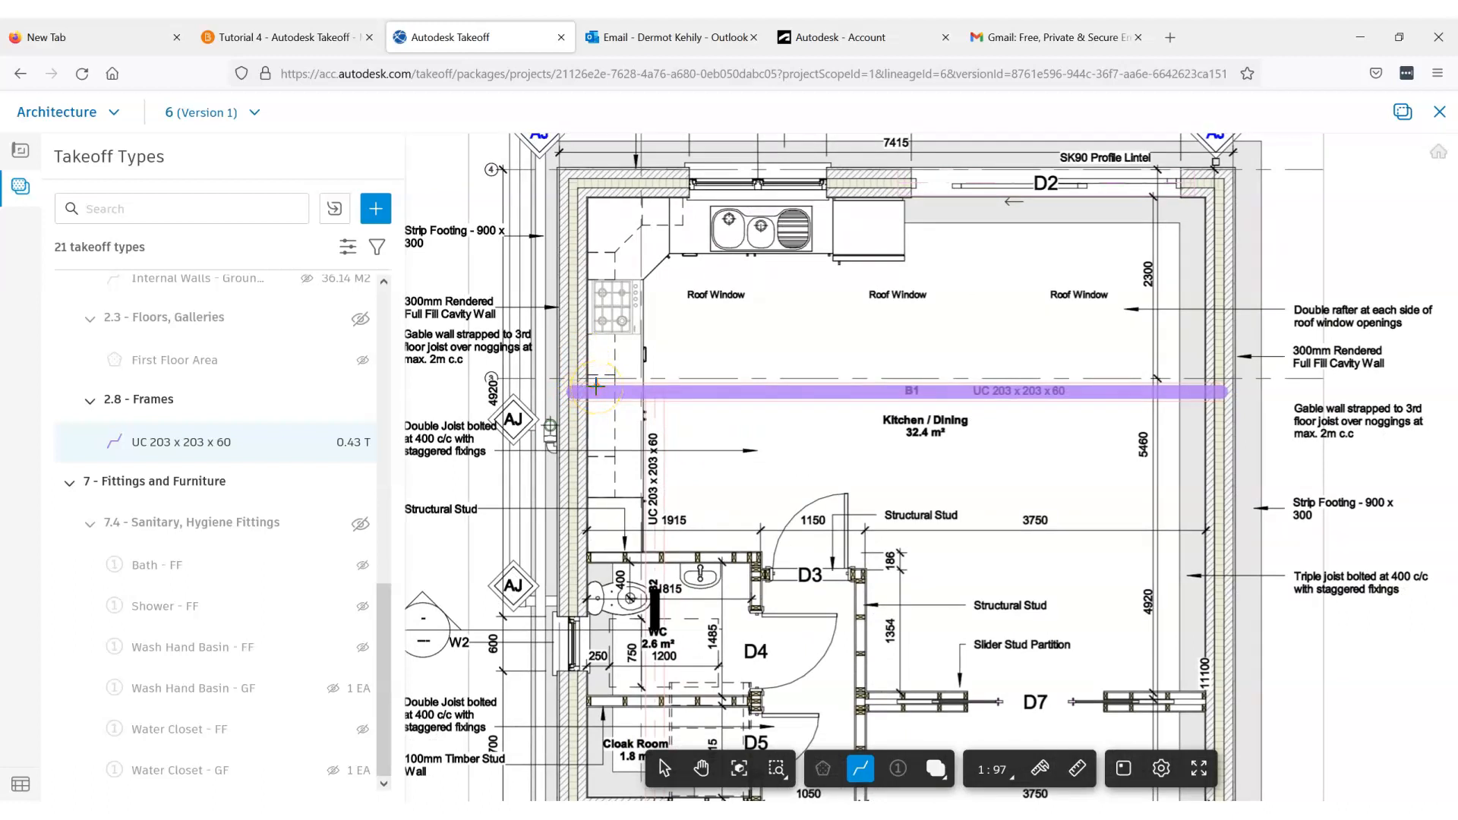
mouse_move(174, 449)
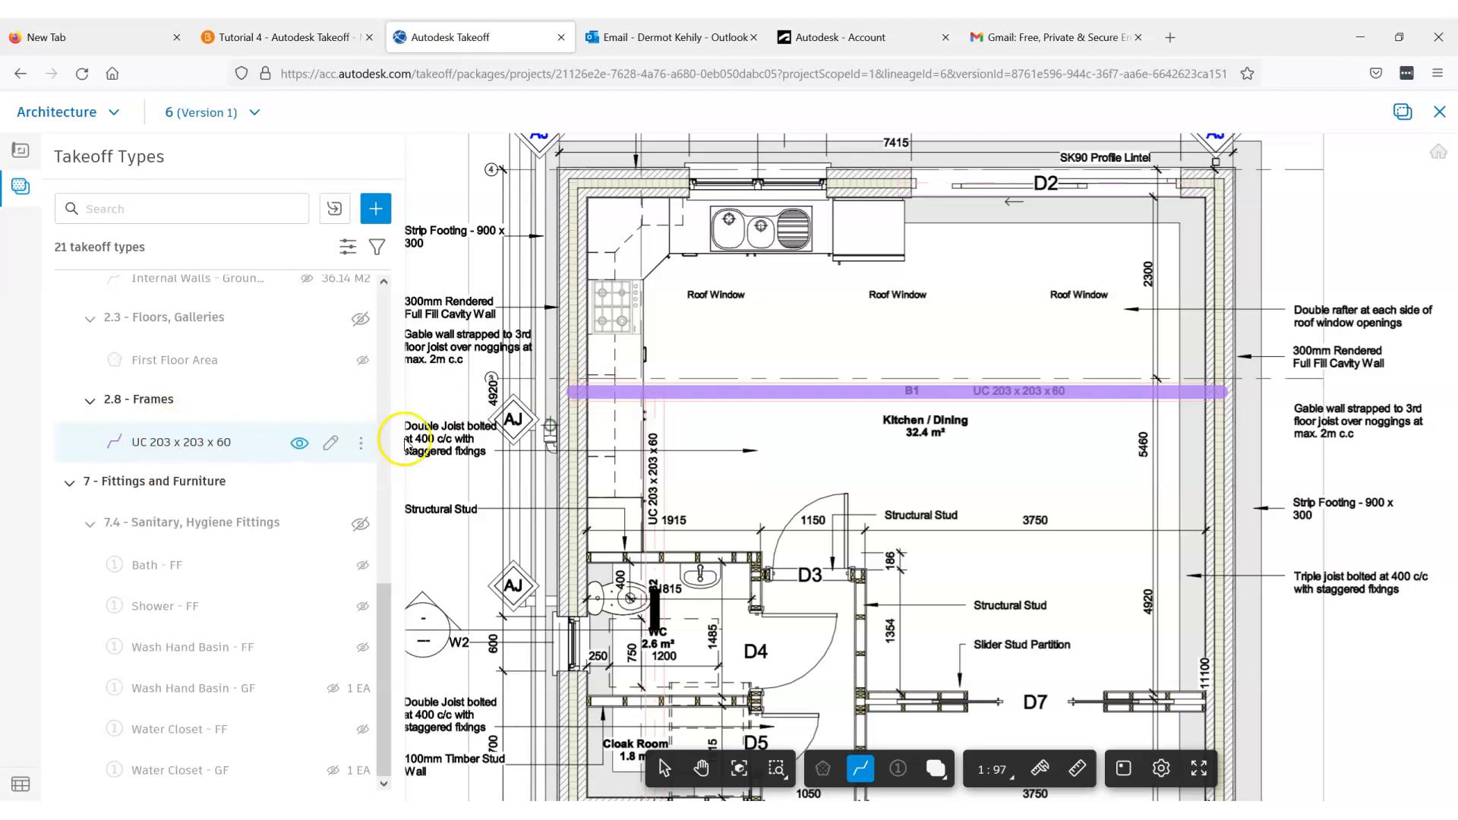
scroll(682, 430, "down", 3)
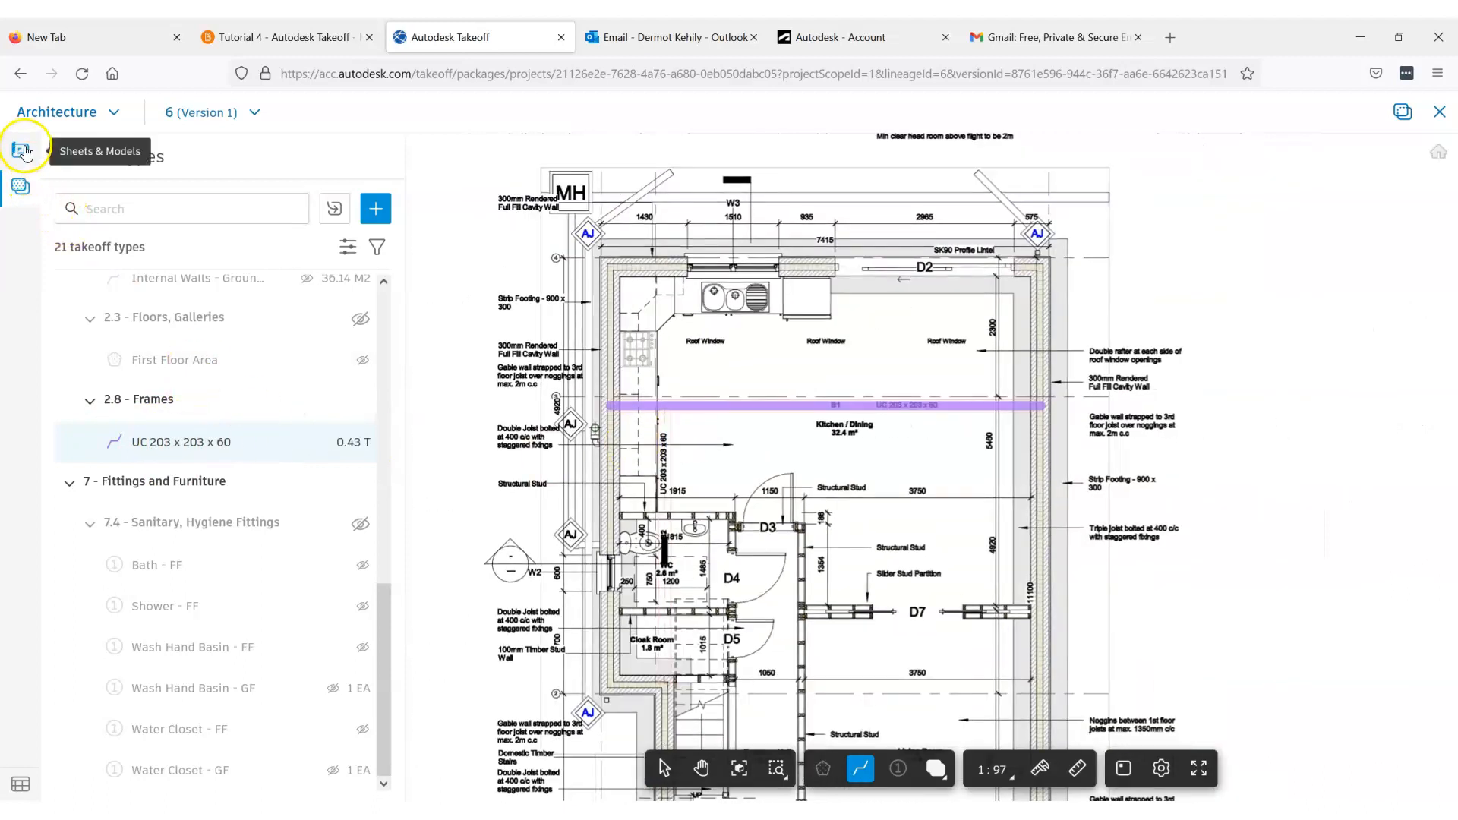
- Open the Section Elevation sheet and examine the UC203x203x60 beam over the Kitchen / Dining room
left_click(24, 151)
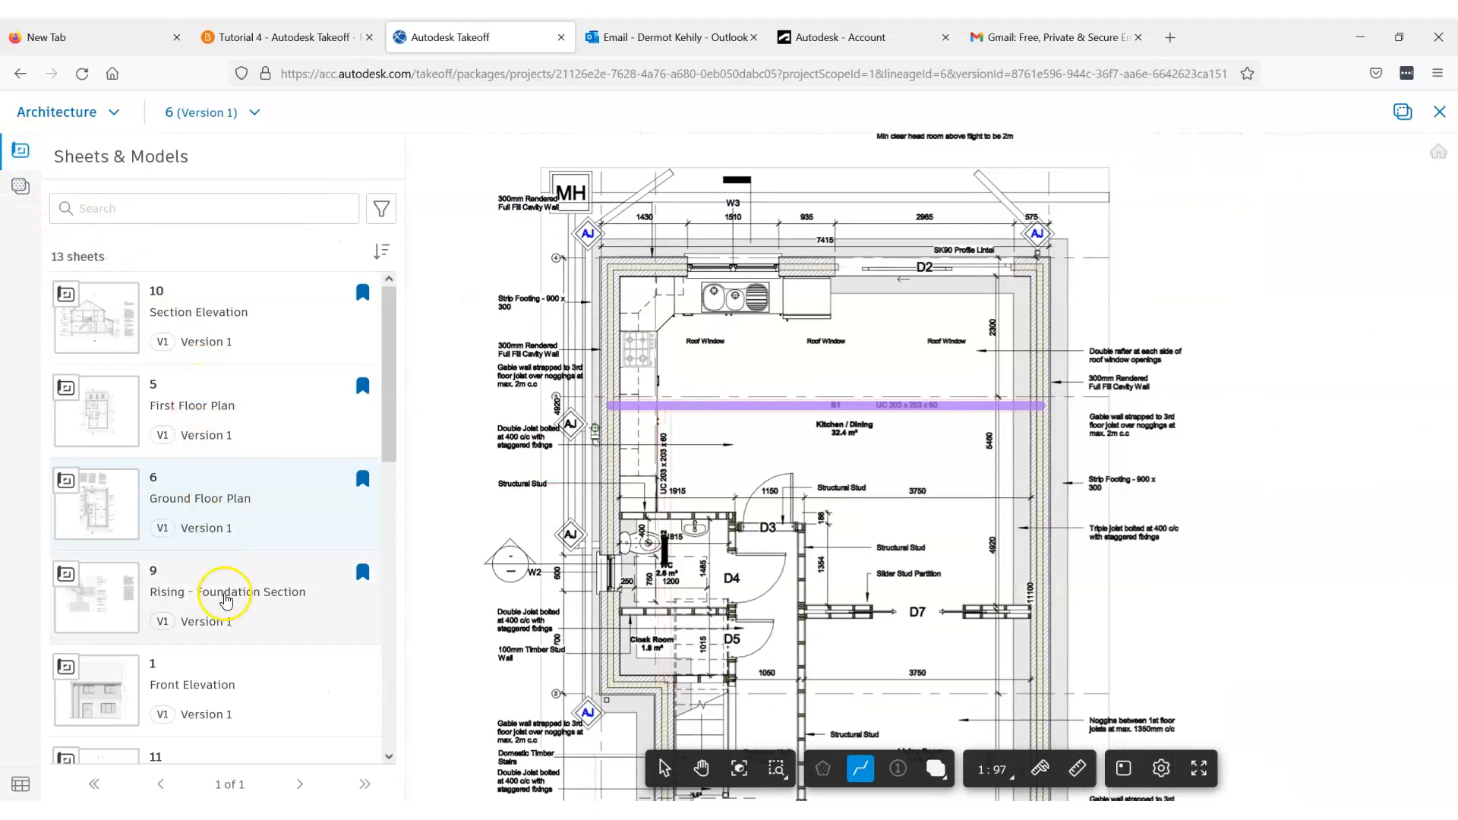
left_click(200, 322)
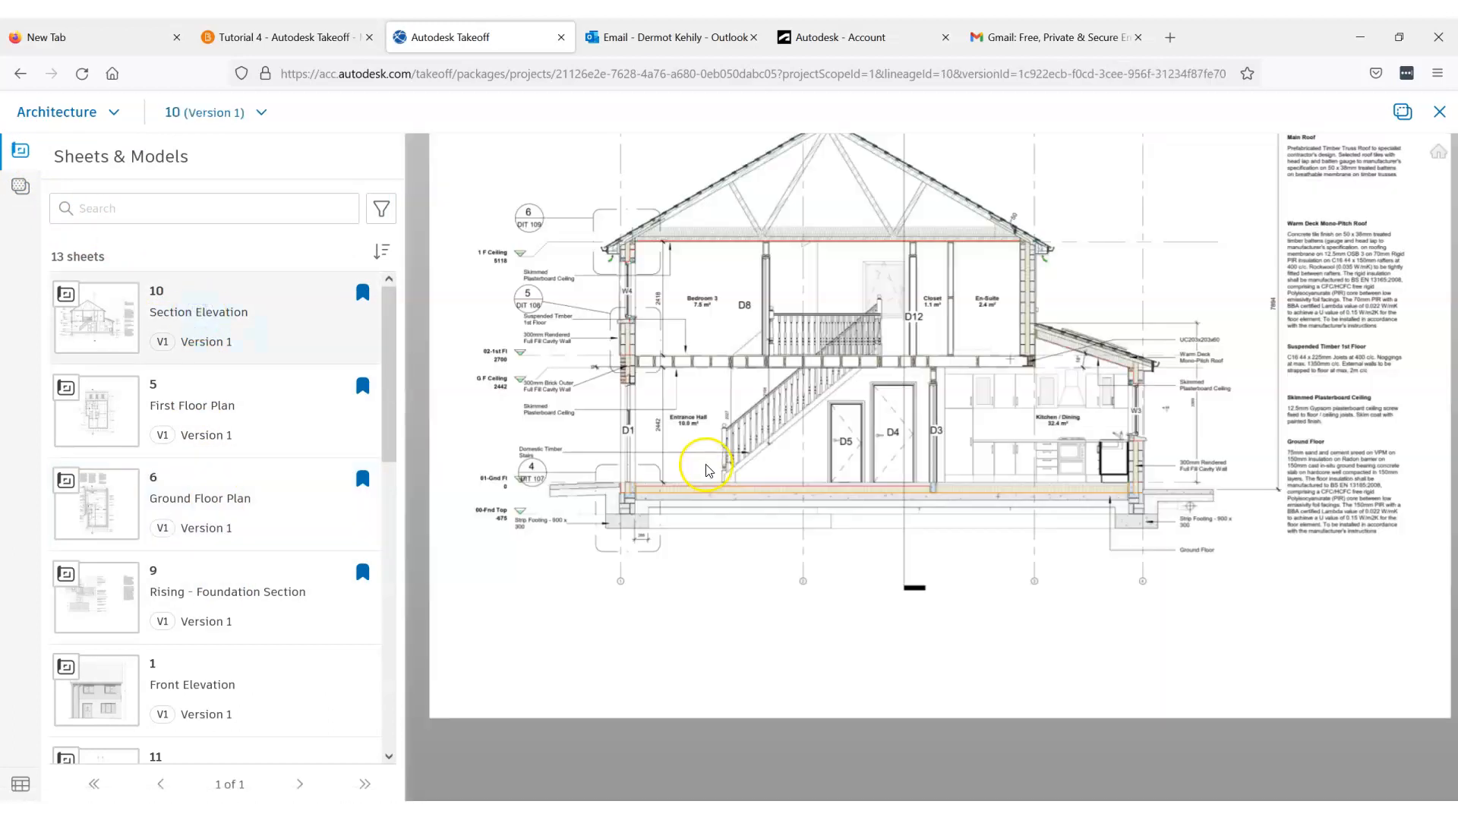
scroll(797, 403, "up", 5)
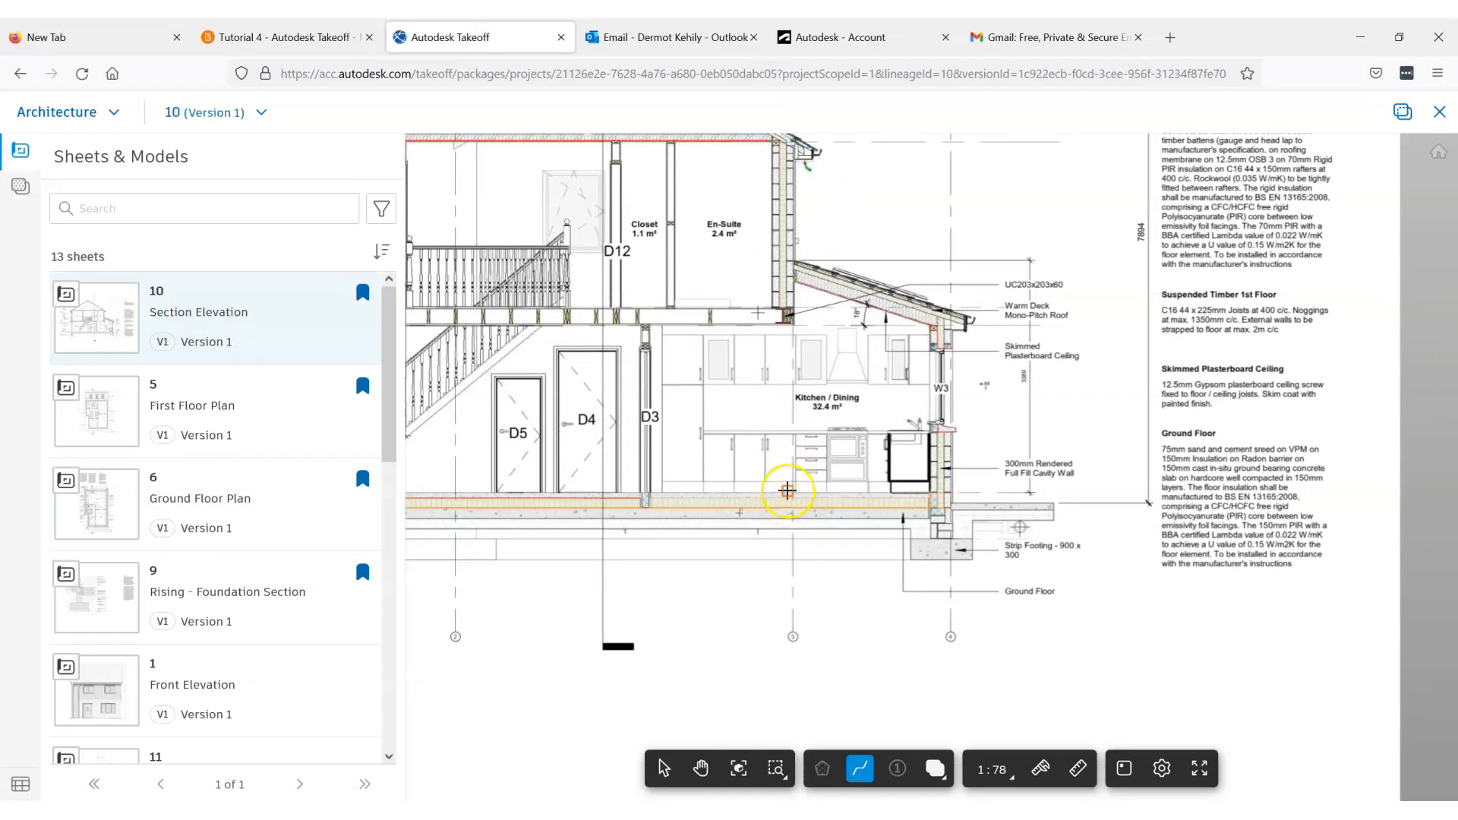
scroll(782, 498, "up", 2)
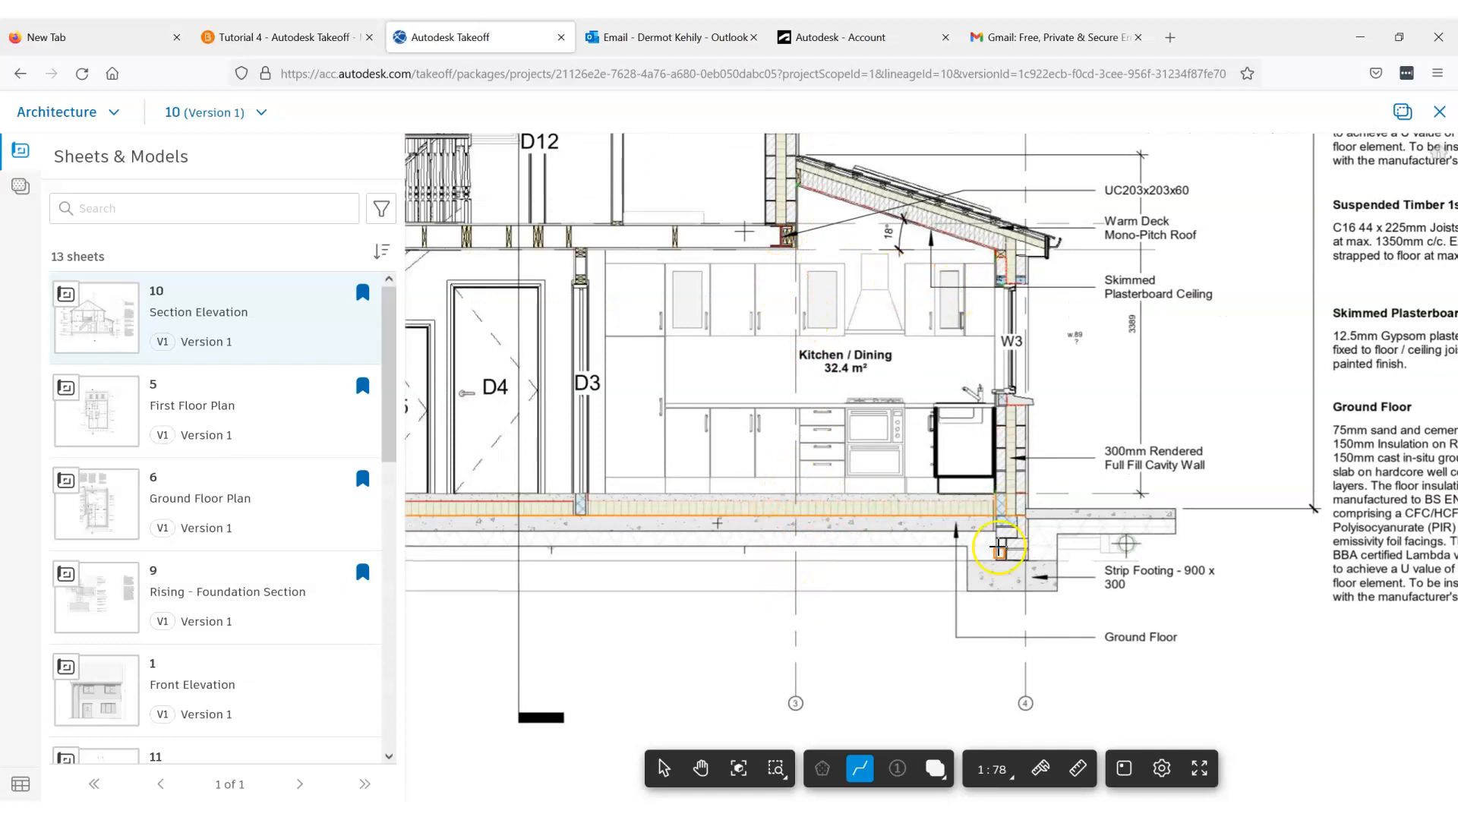
- Measure the height from the underside of the UC203x203x60 beam to the finished floor and compare it with the G F Ceiling level
left_click(1078, 768)
scroll(765, 241, "up", 4)
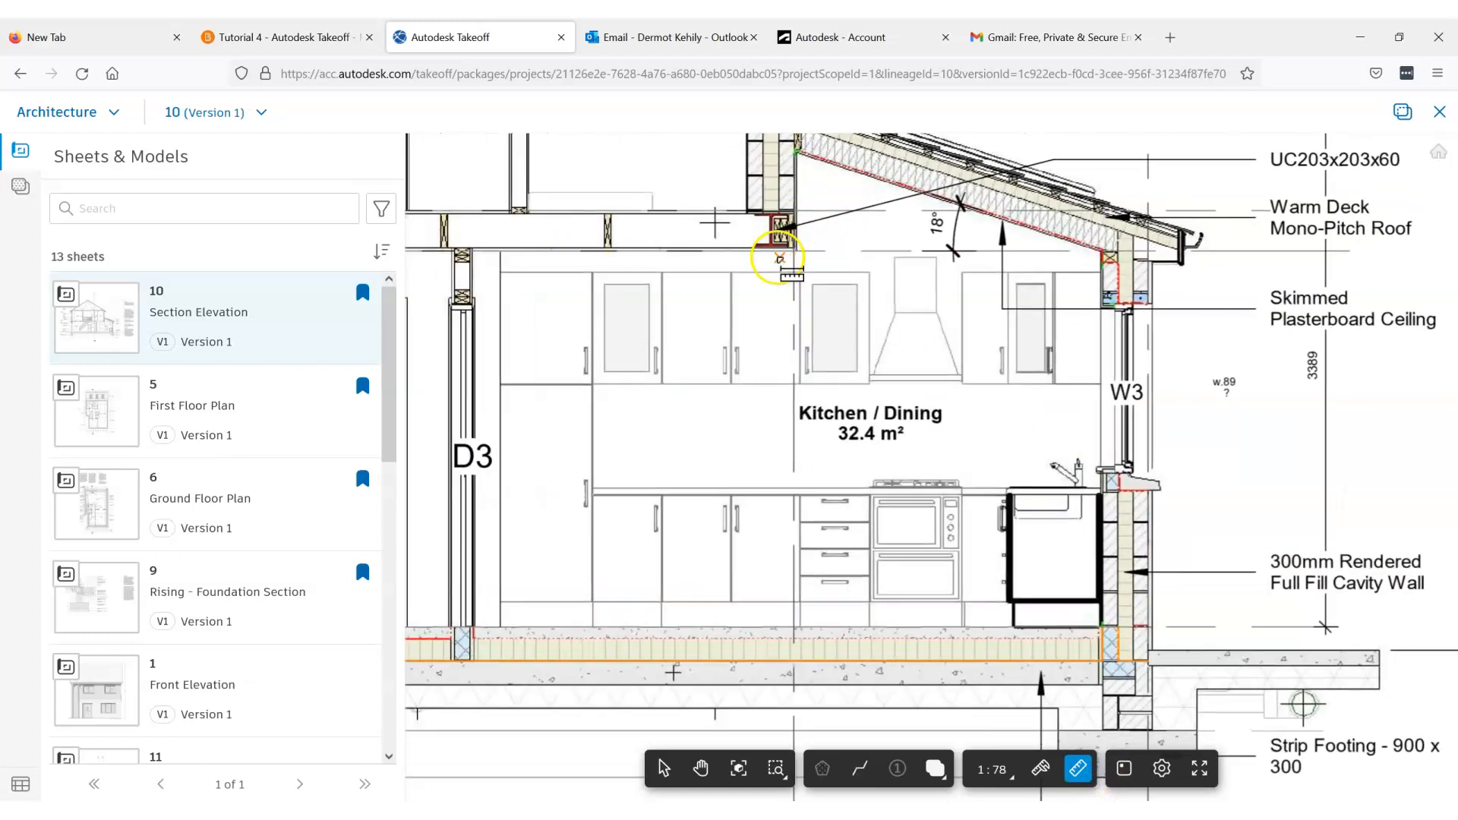
scroll(782, 258, "down", 2)
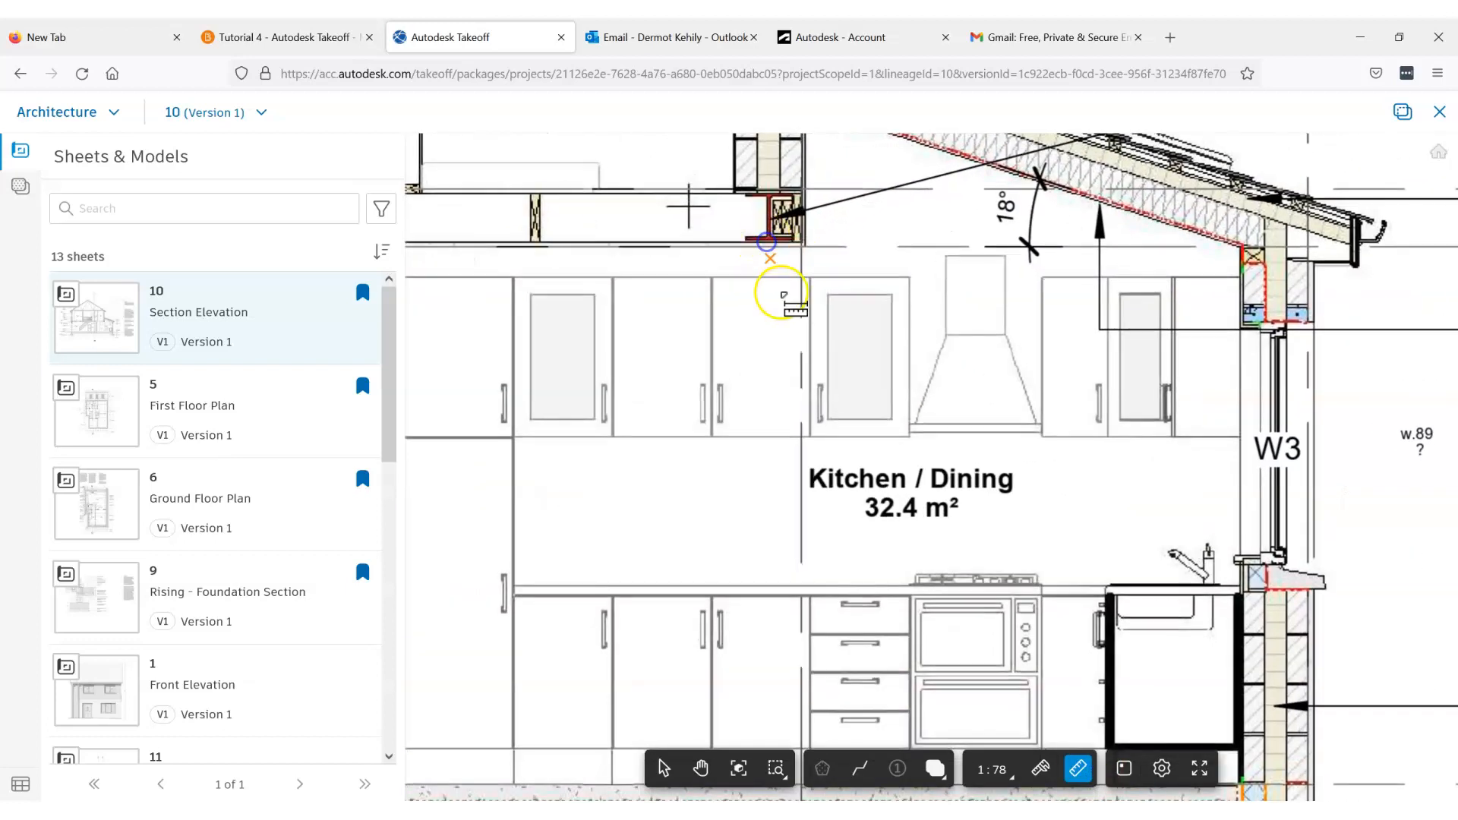
left_click(775, 265)
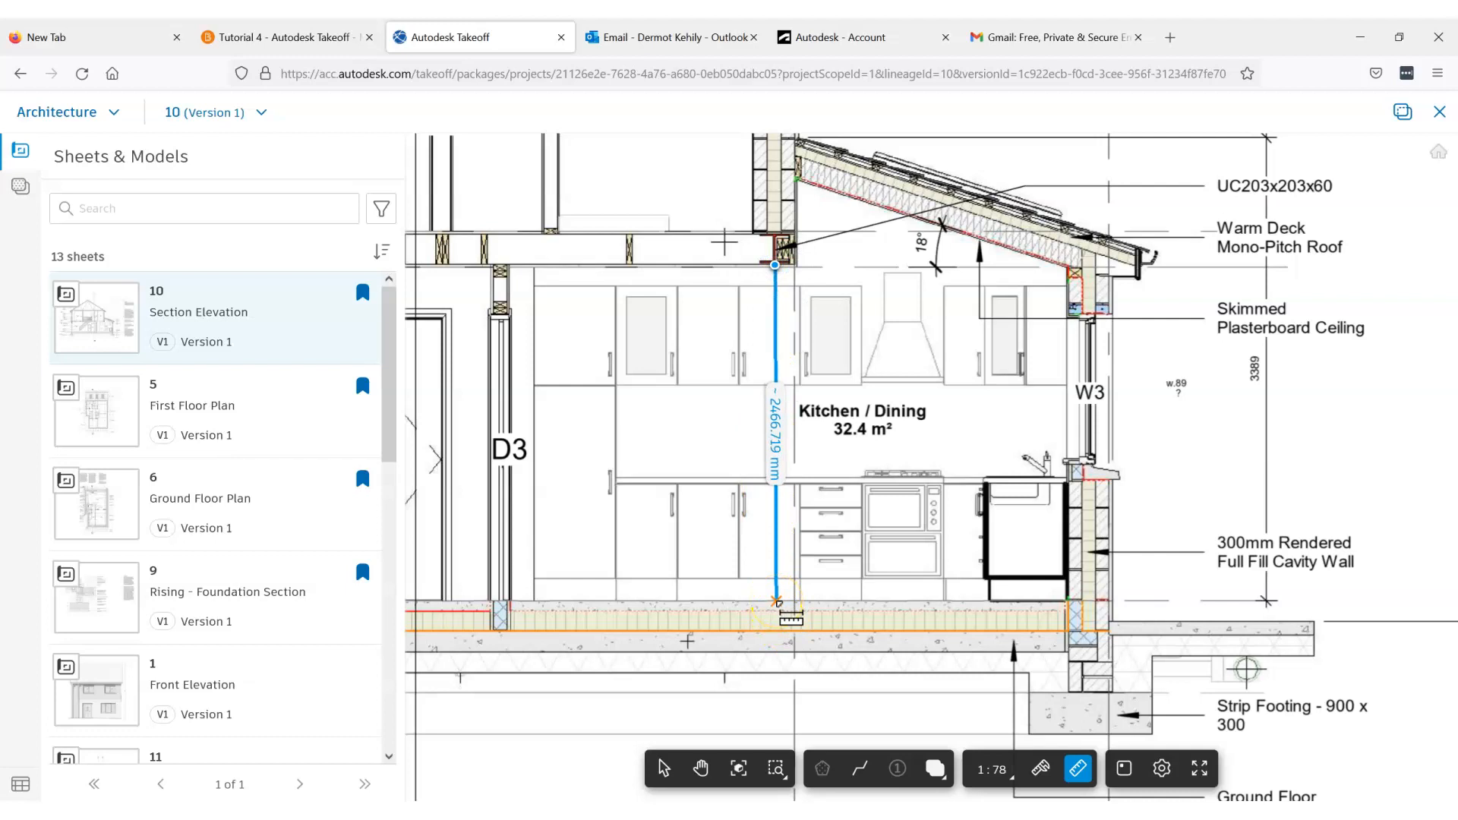
scroll(777, 602, "down", 5)
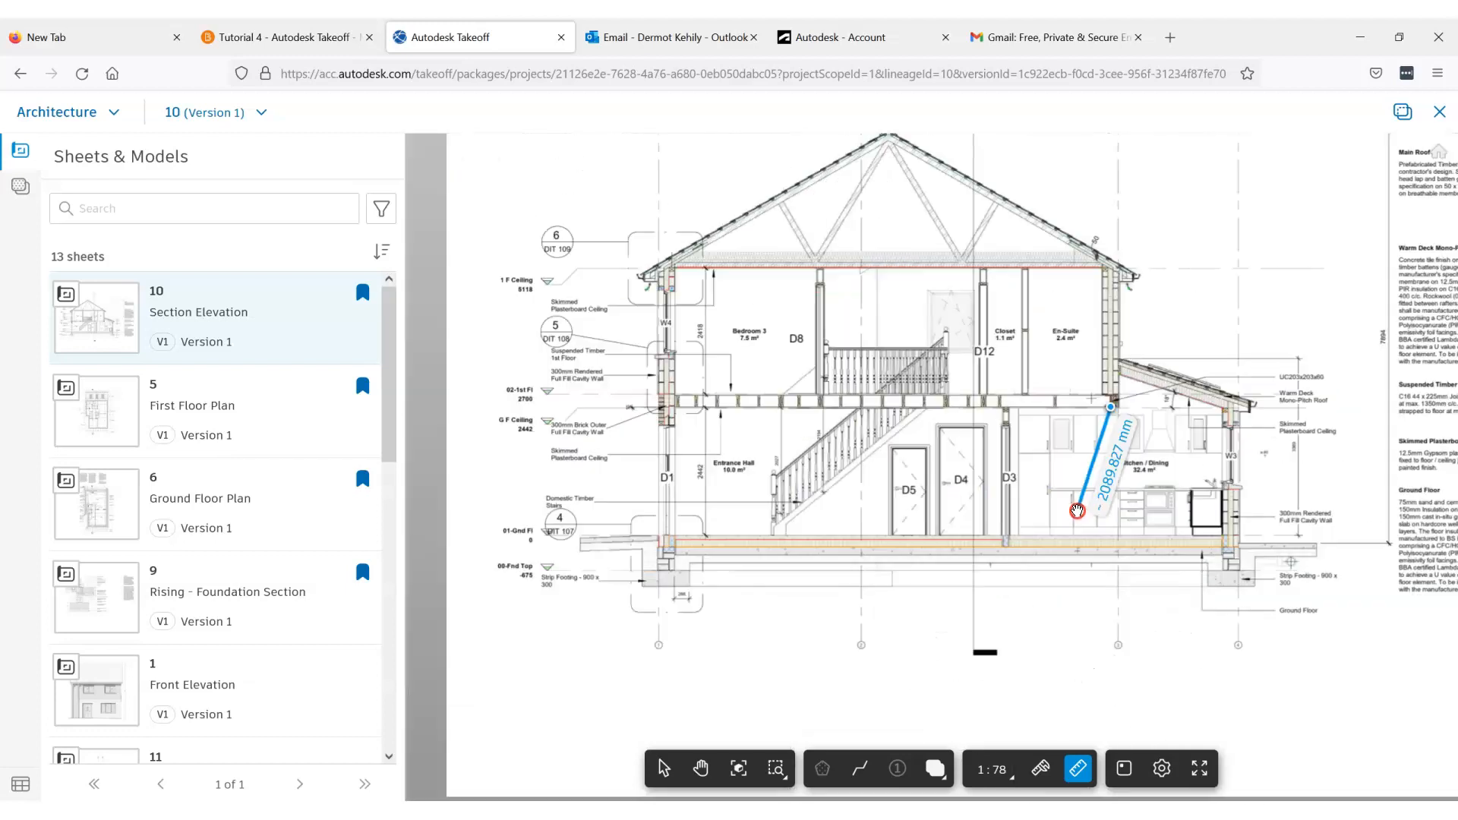
scroll(532, 437, "up", 5)
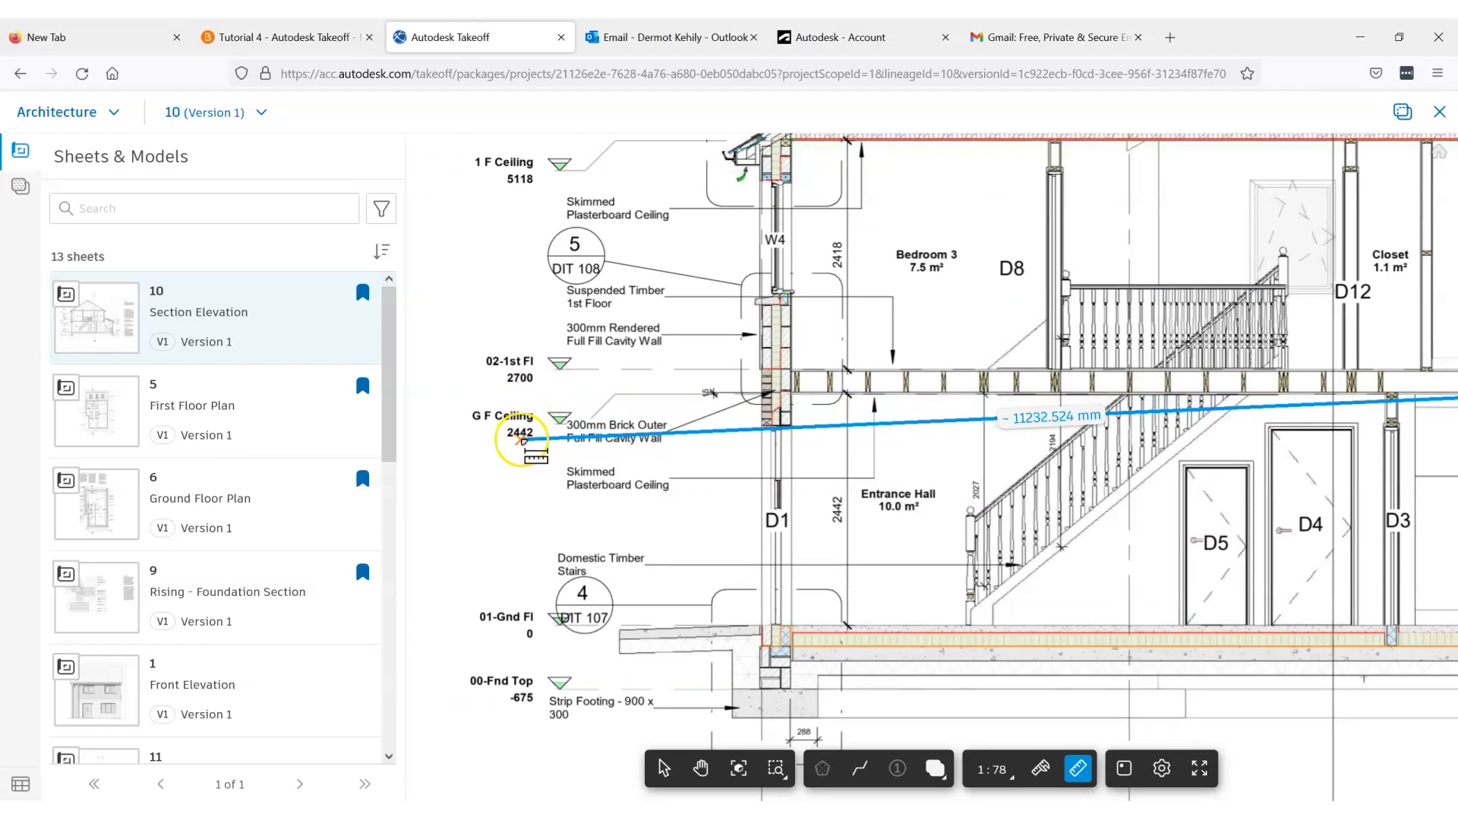
scroll(1035, 488, "down", 5)
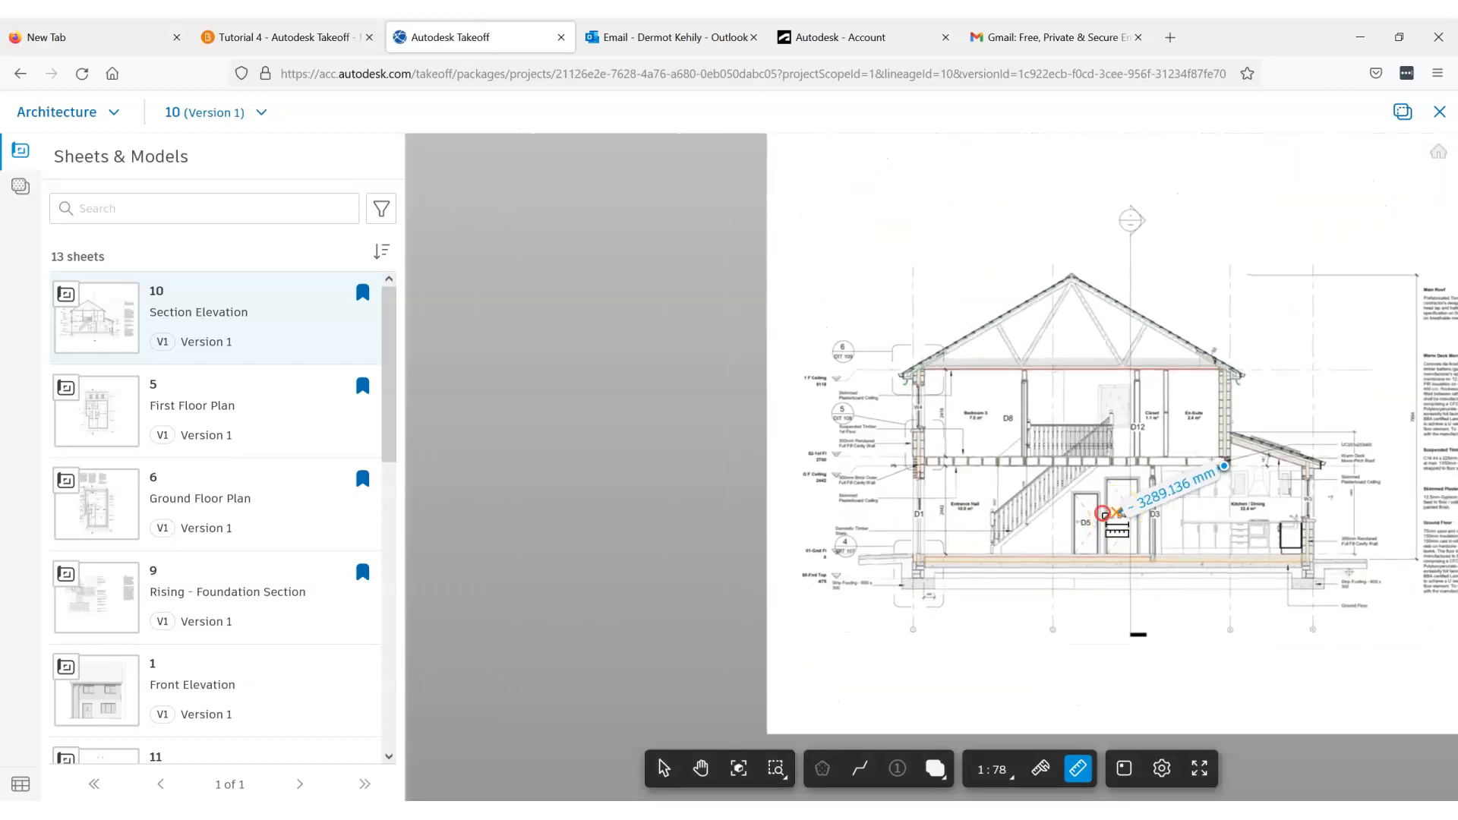
scroll(851, 514, "up", 5)
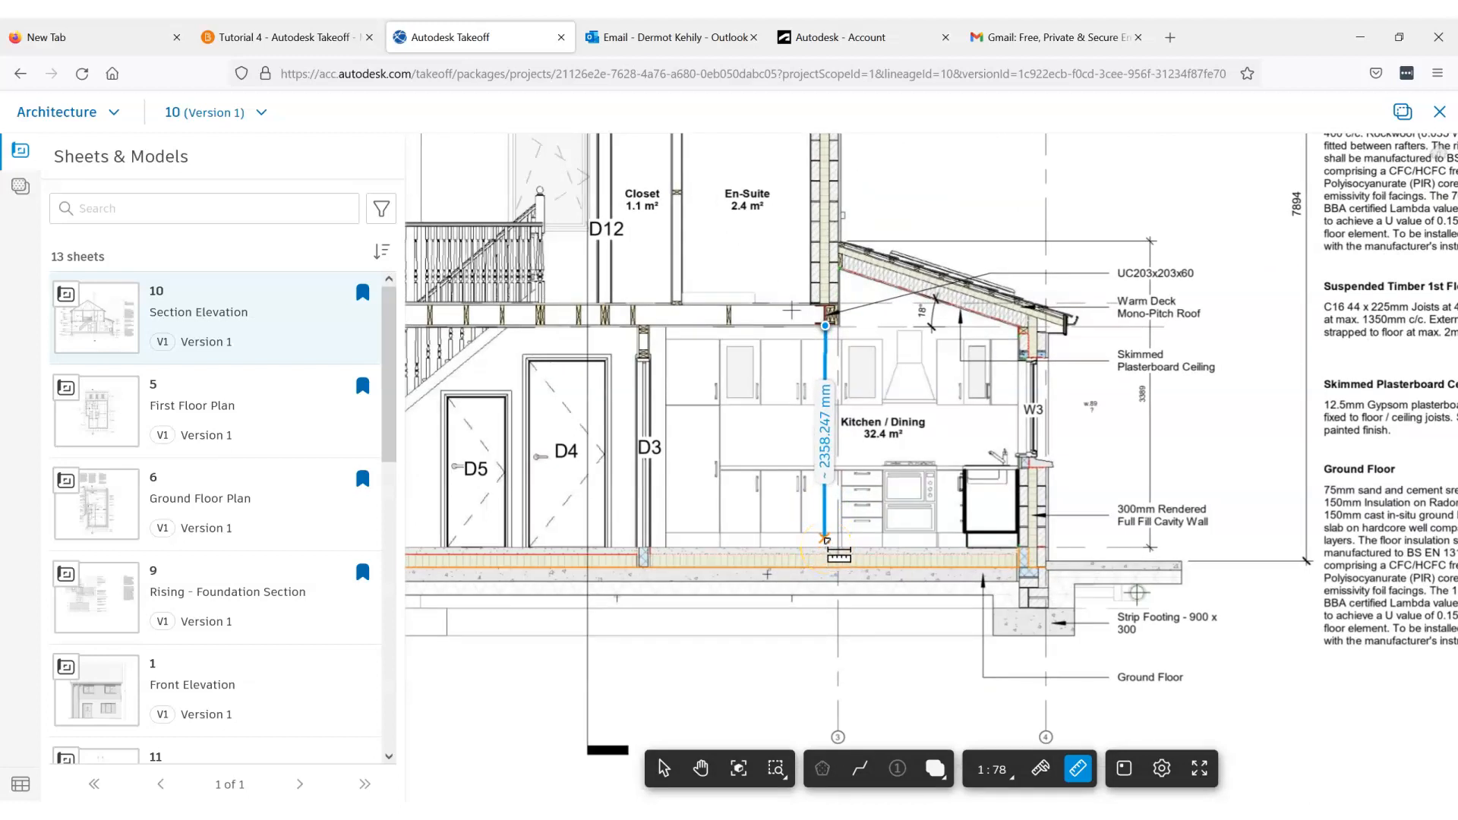
key("Escape")
scroll(829, 336, "down", 5)
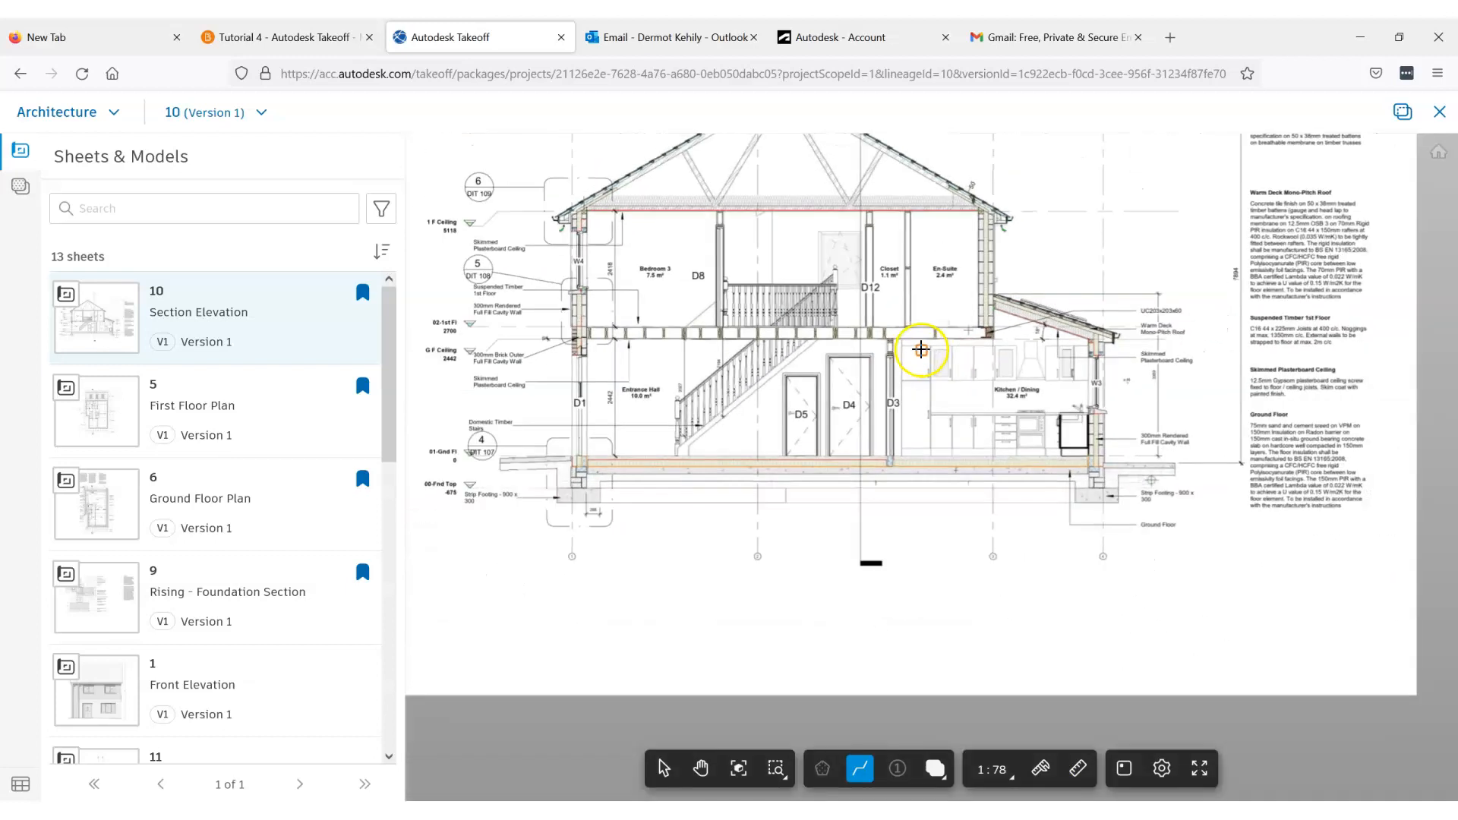
- Return to the Ground Floor Plan sheet and bring up its takeoff types
middle_click_drag(921, 350, 998, 358)
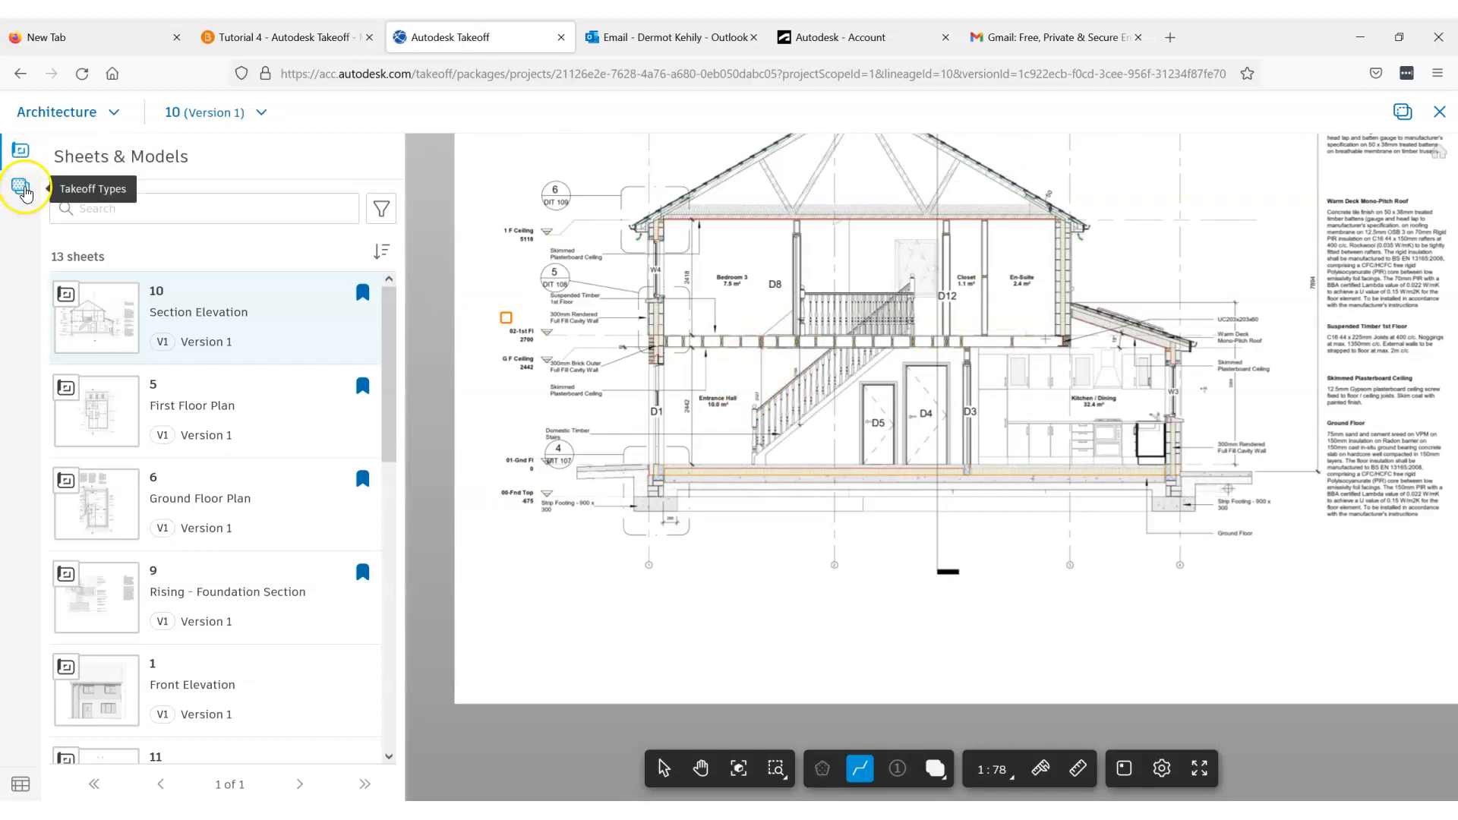
left_click(22, 182)
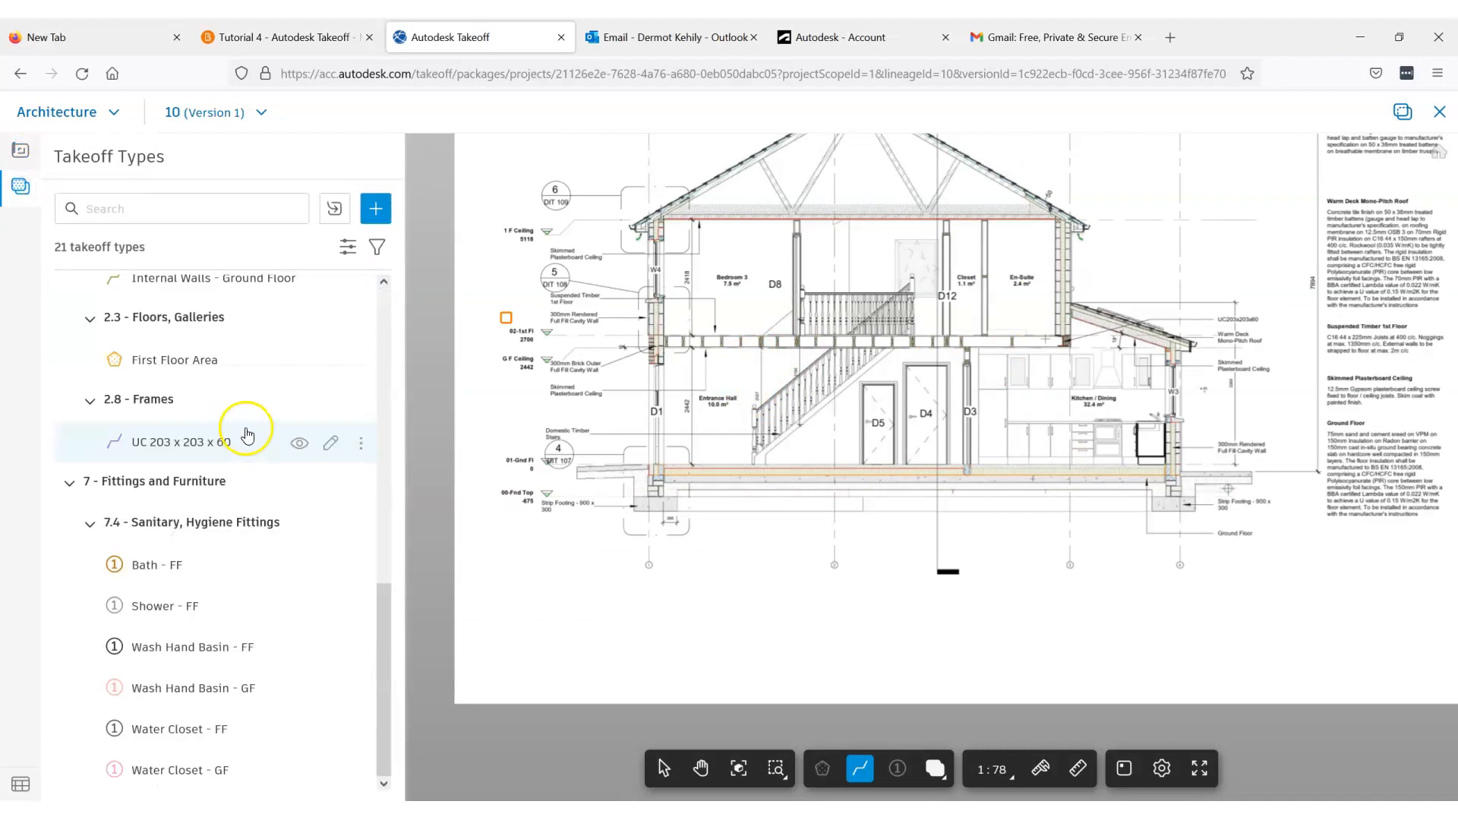
scroll(621, 342, "down", 3)
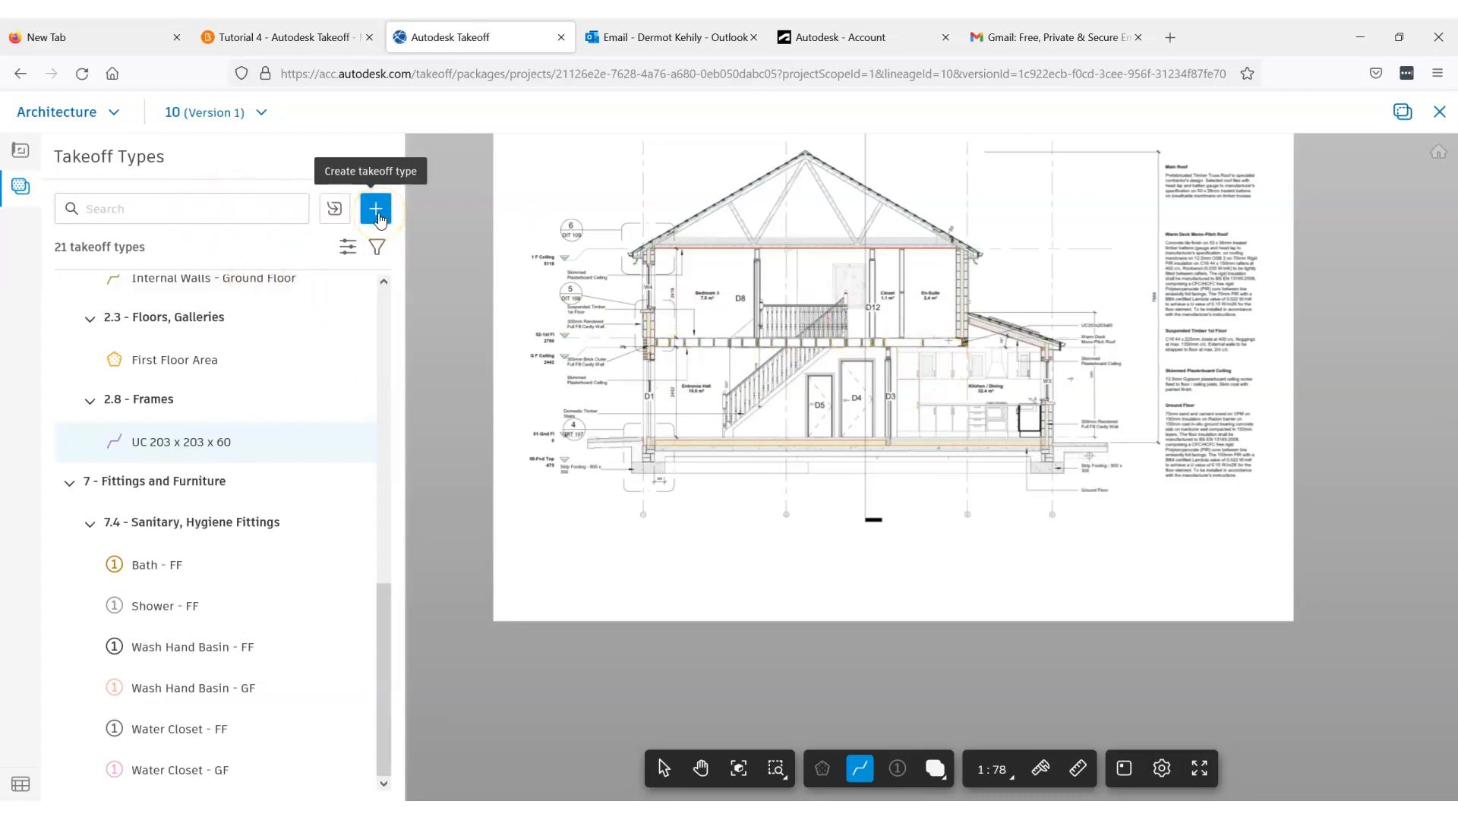
left_click(21, 150)
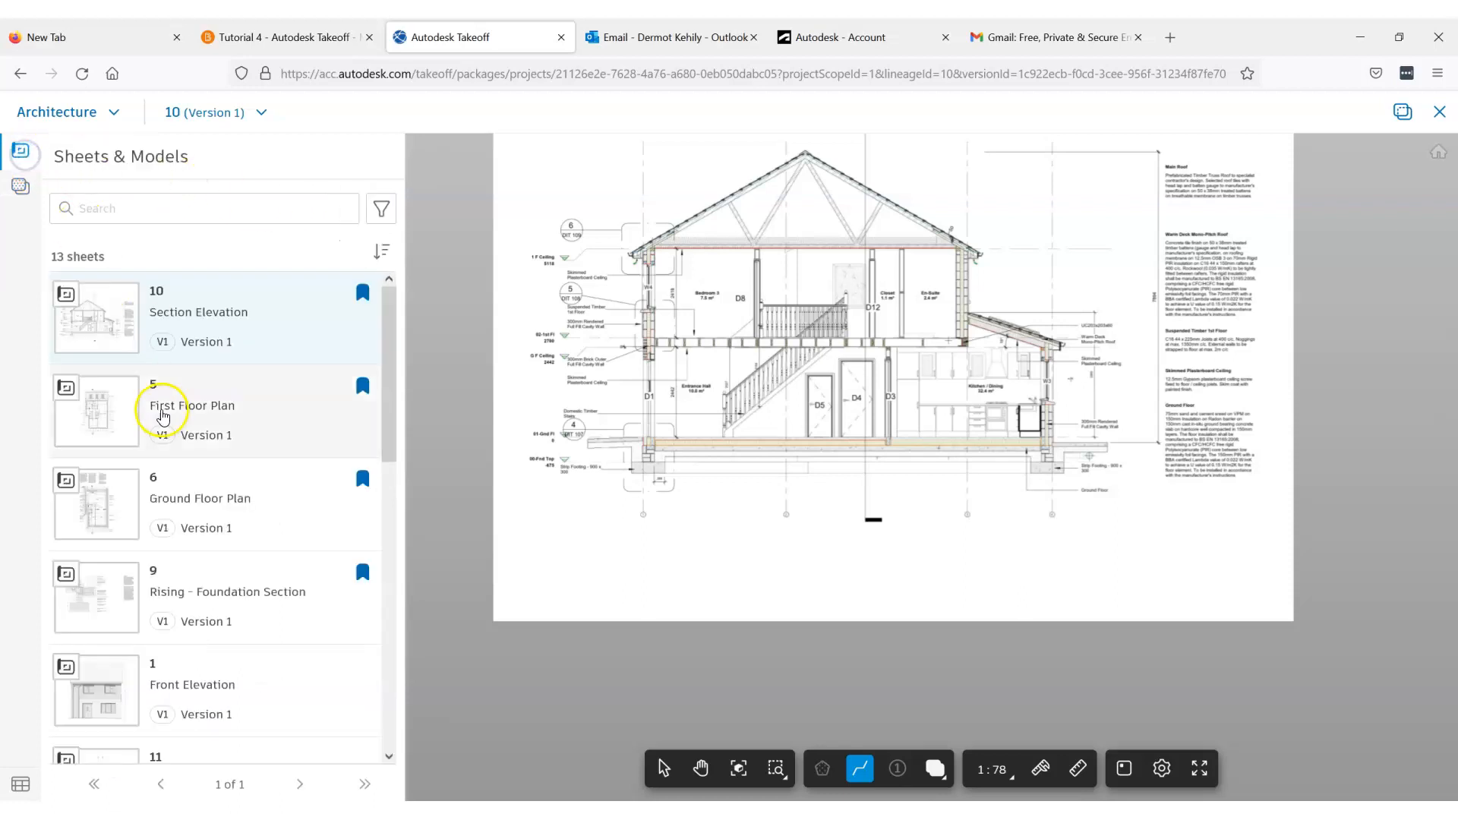
left_click(228, 490)
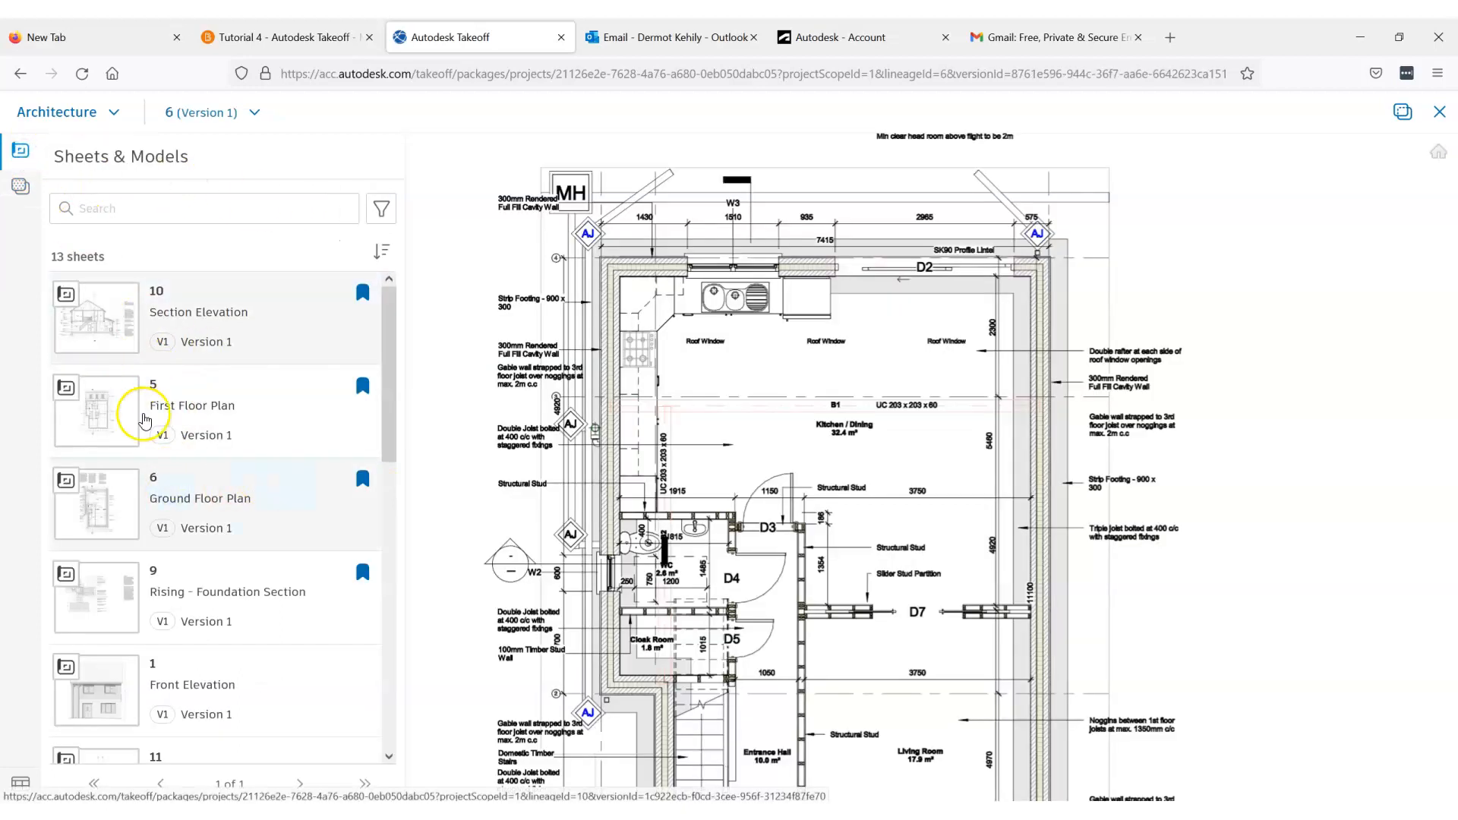
left_click(21, 186)
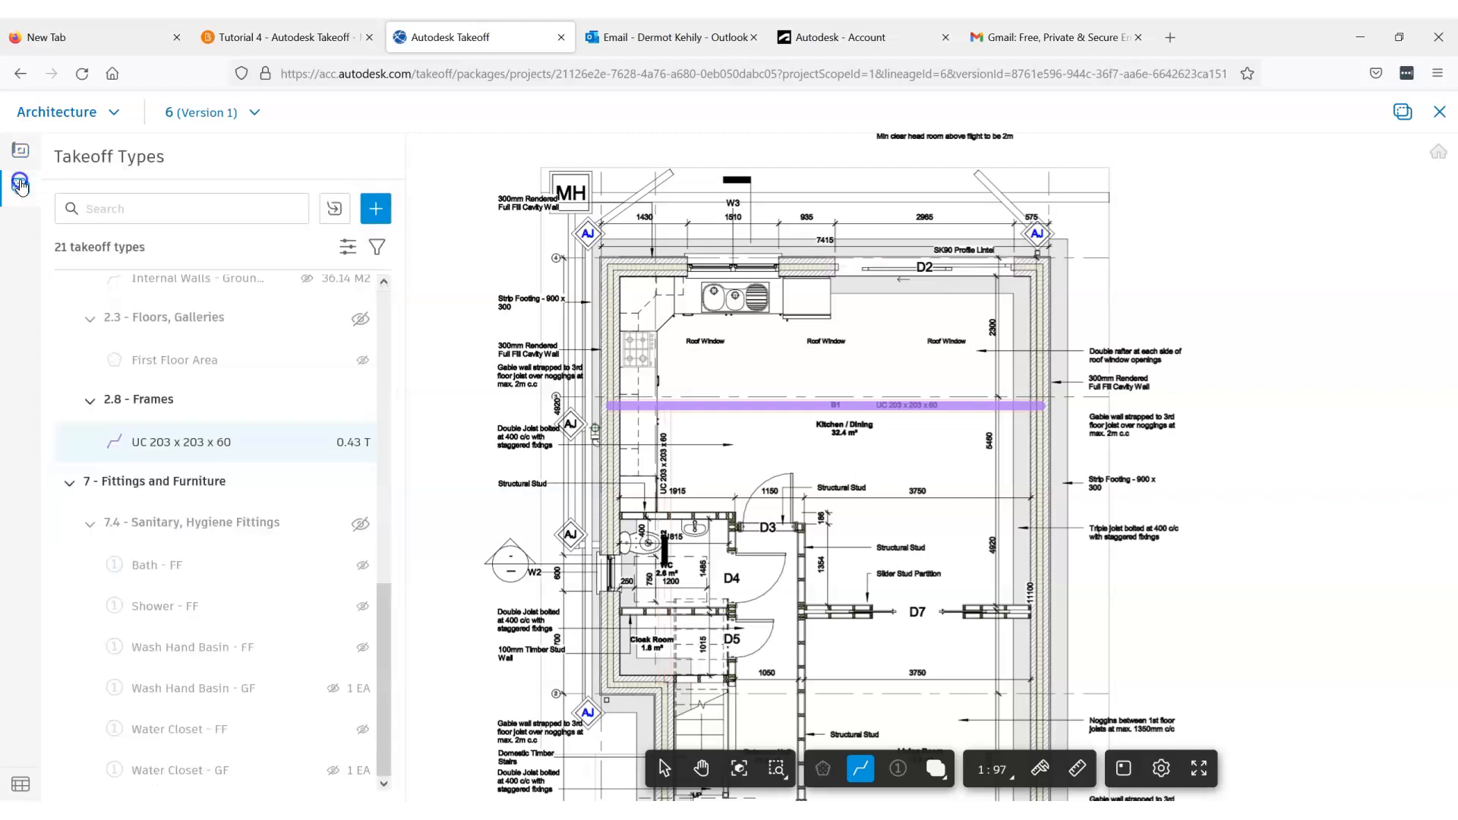
- Create a count takeoff type named 203 x 203 x 60 - Column
left_click(375, 208)
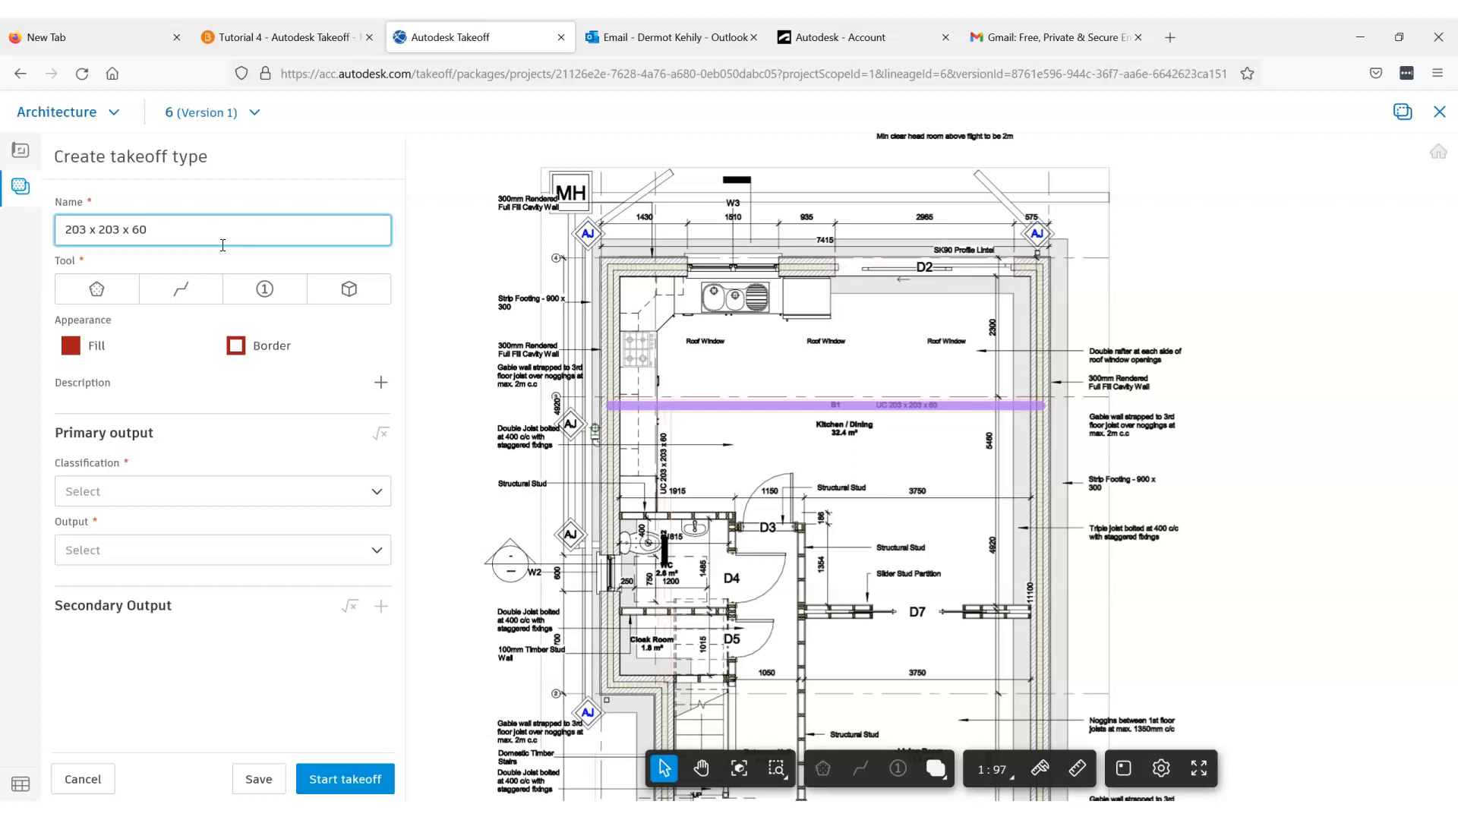
left_click(262, 287)
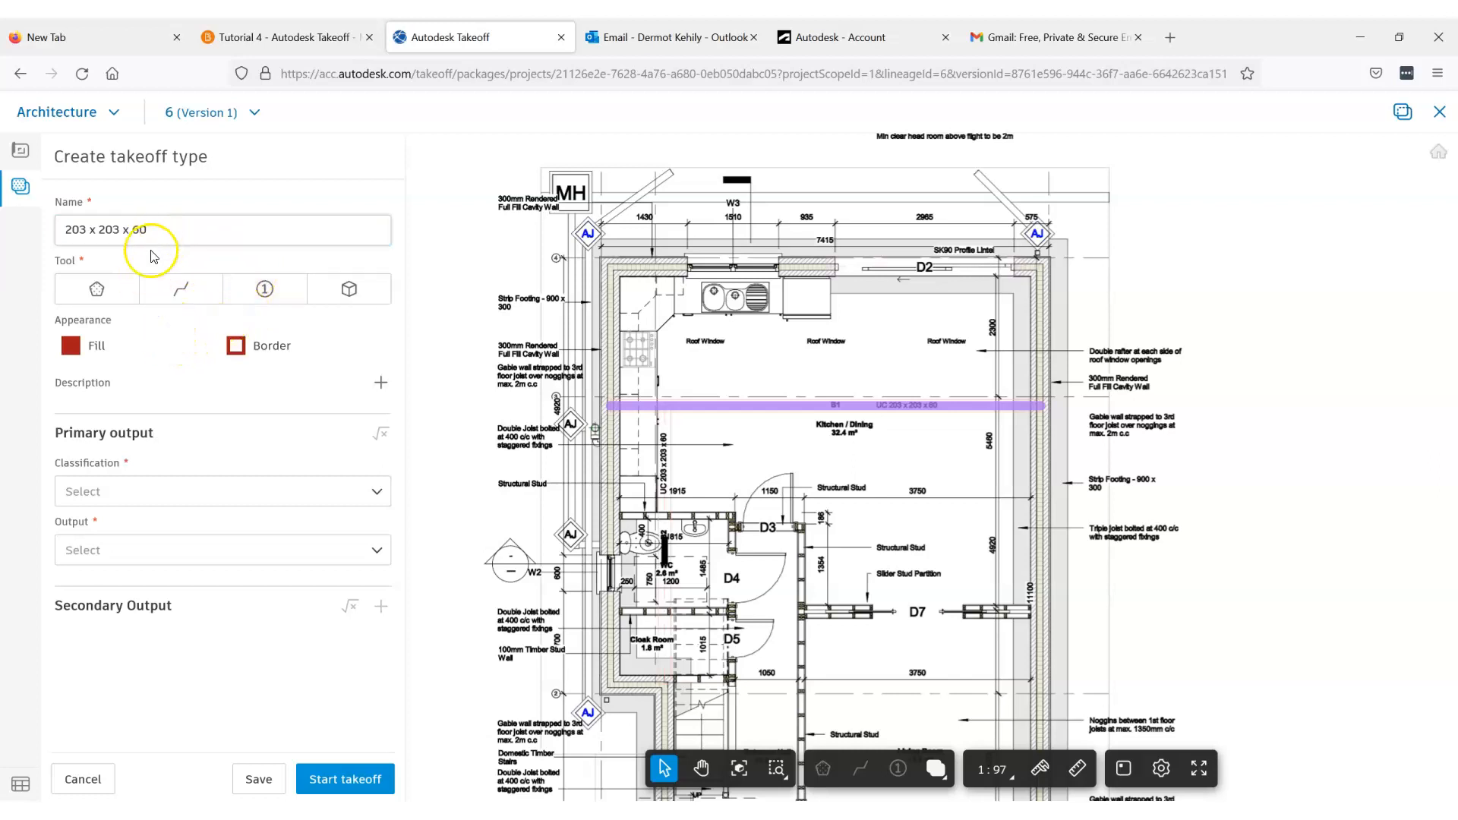
left_click(167, 233)
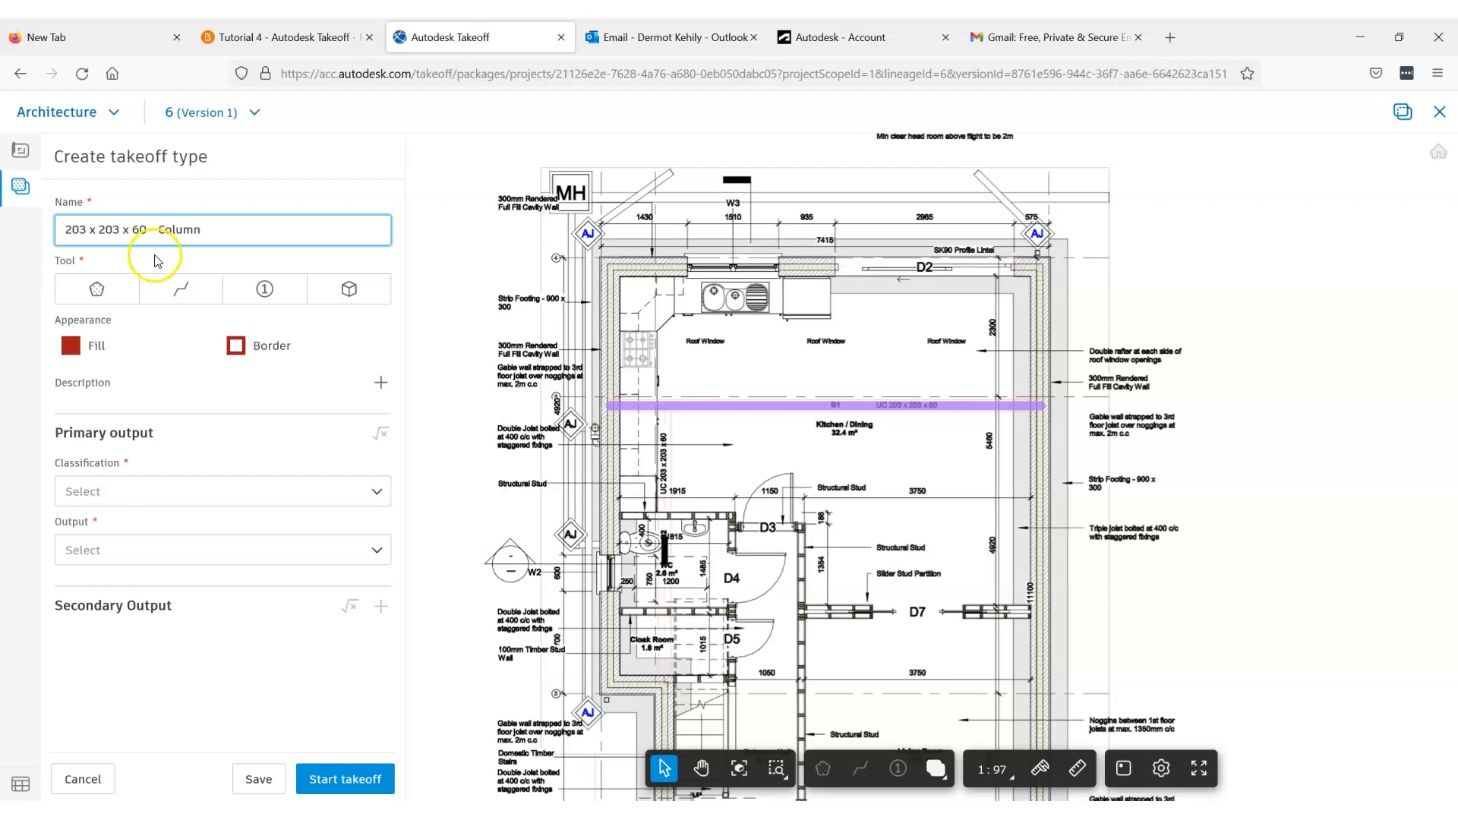
left_click(183, 300)
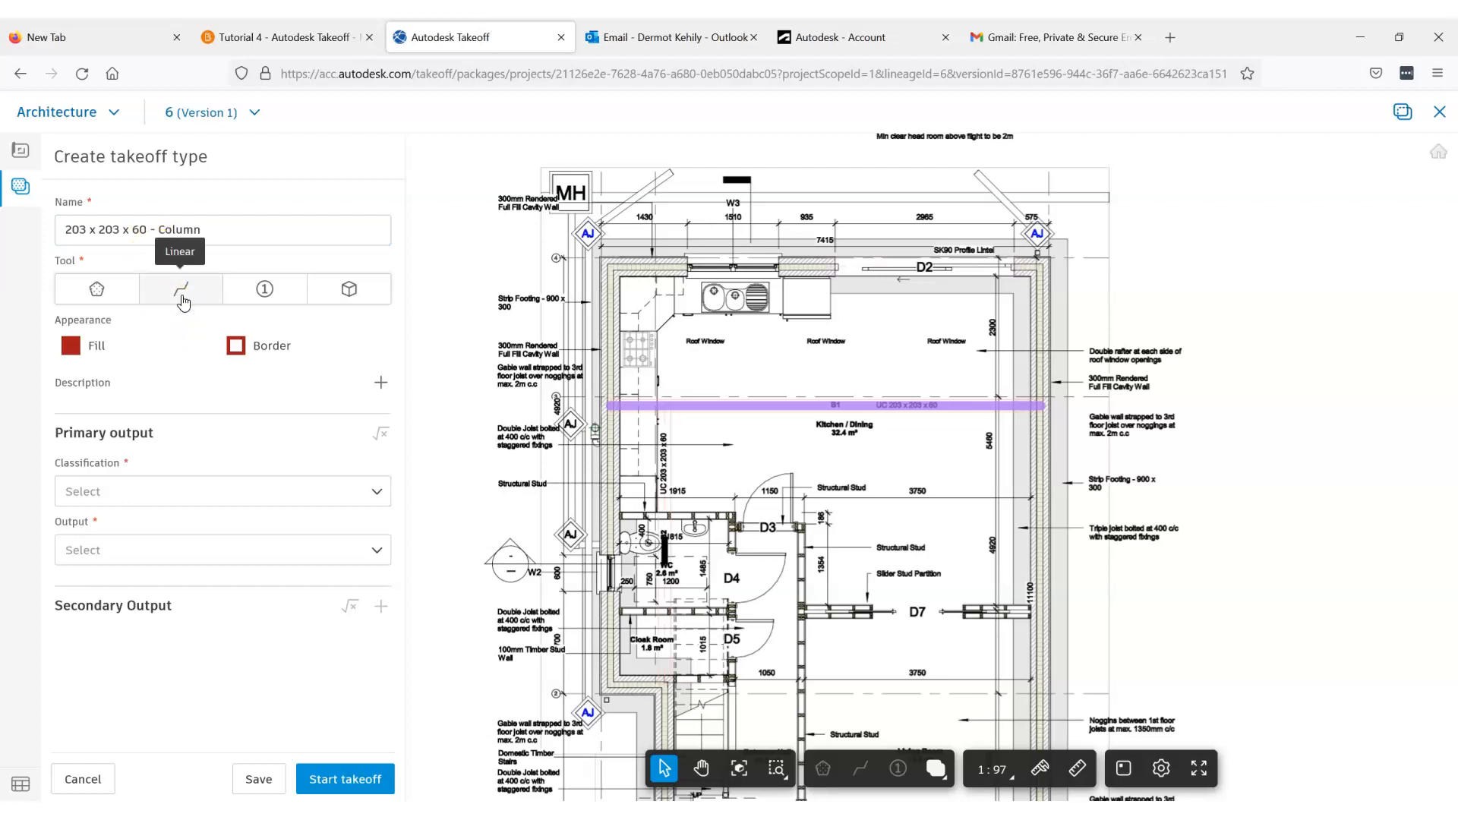
left_click(269, 298)
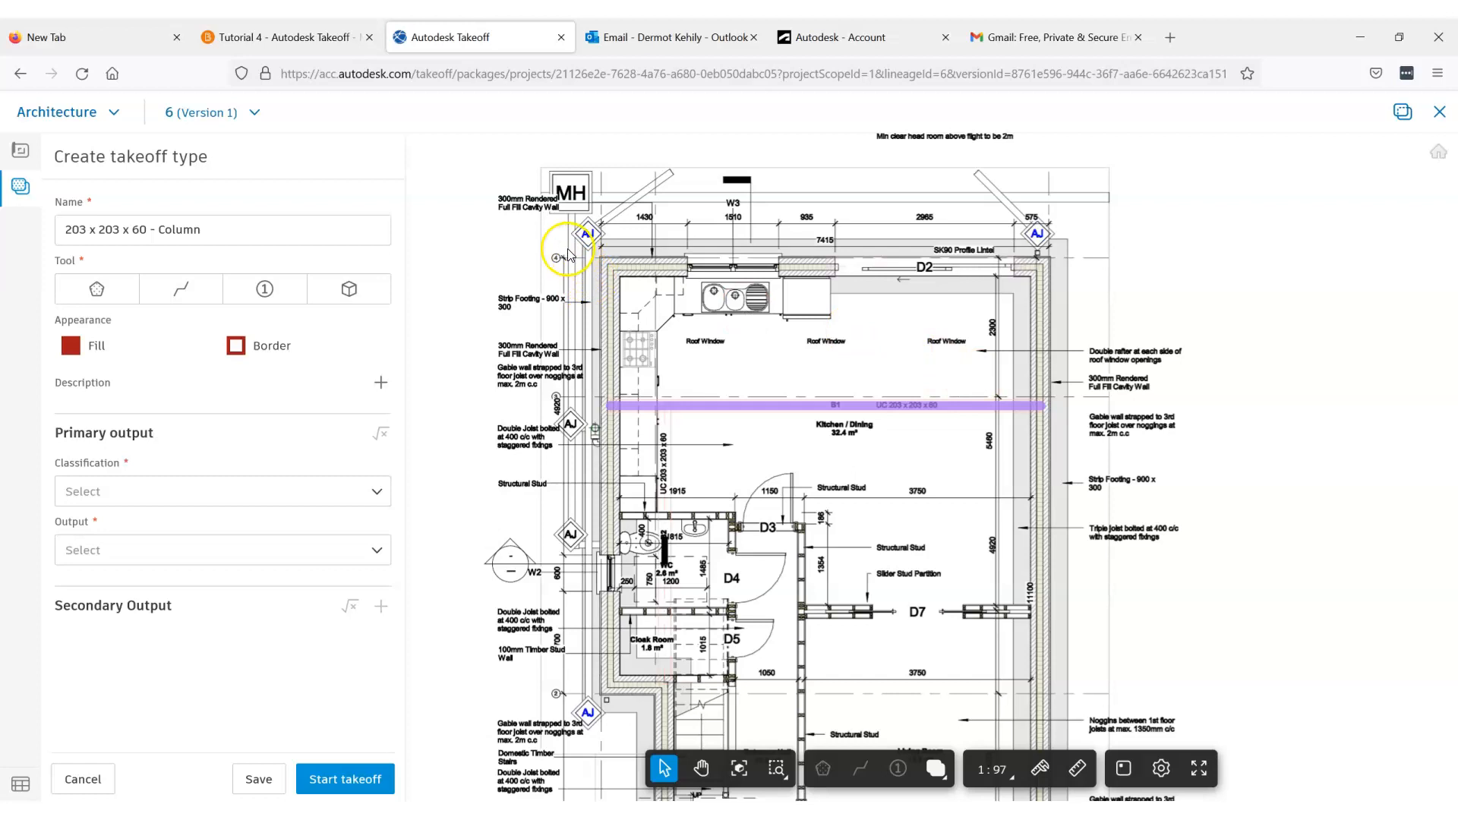
left_click(273, 293)
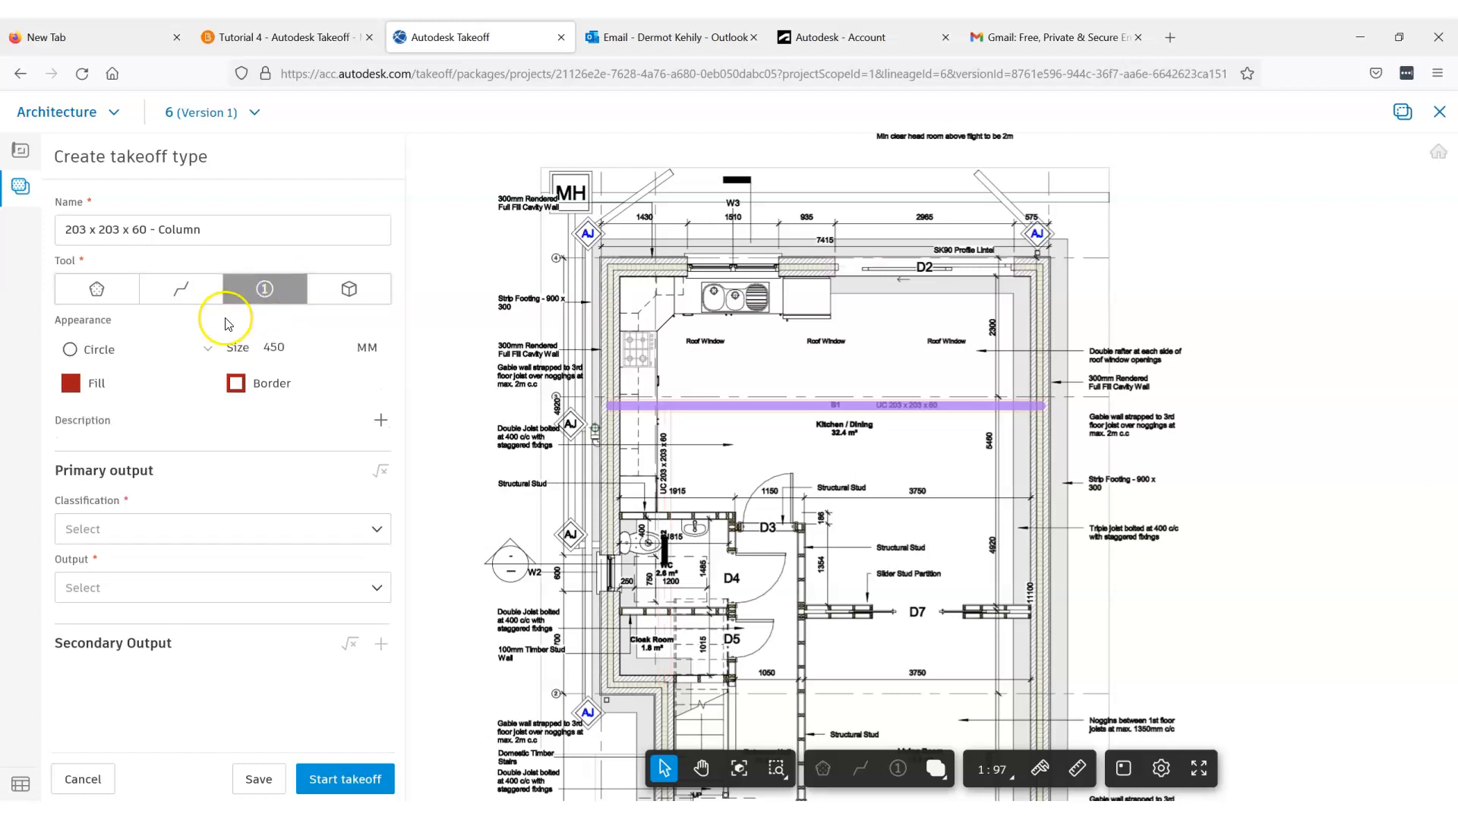
- Classify the column takeoff type under 2 - Superstructure as 2.8 - Frames
left_click(163, 529)
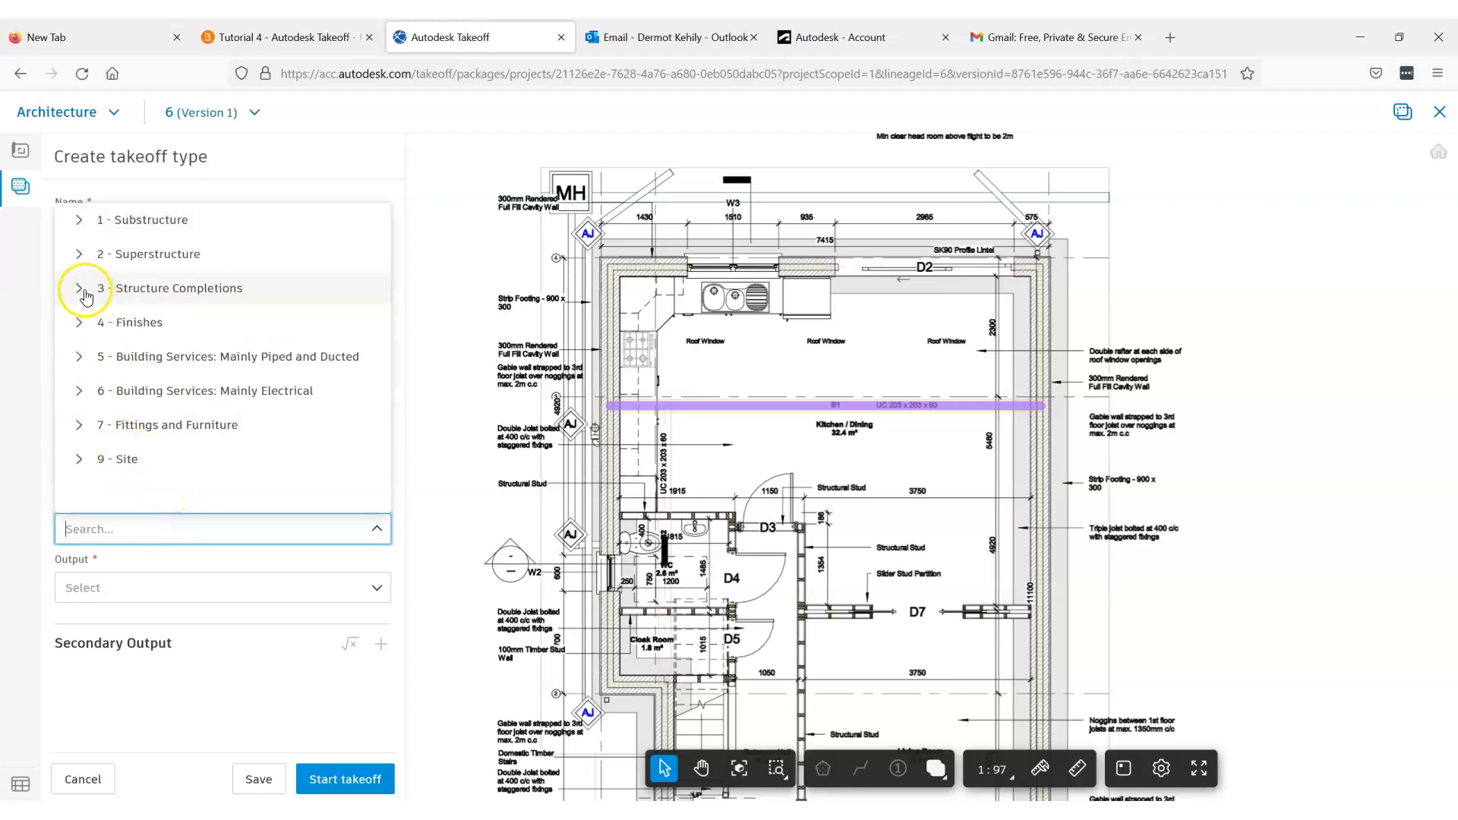
left_click(78, 254)
left_click(146, 459)
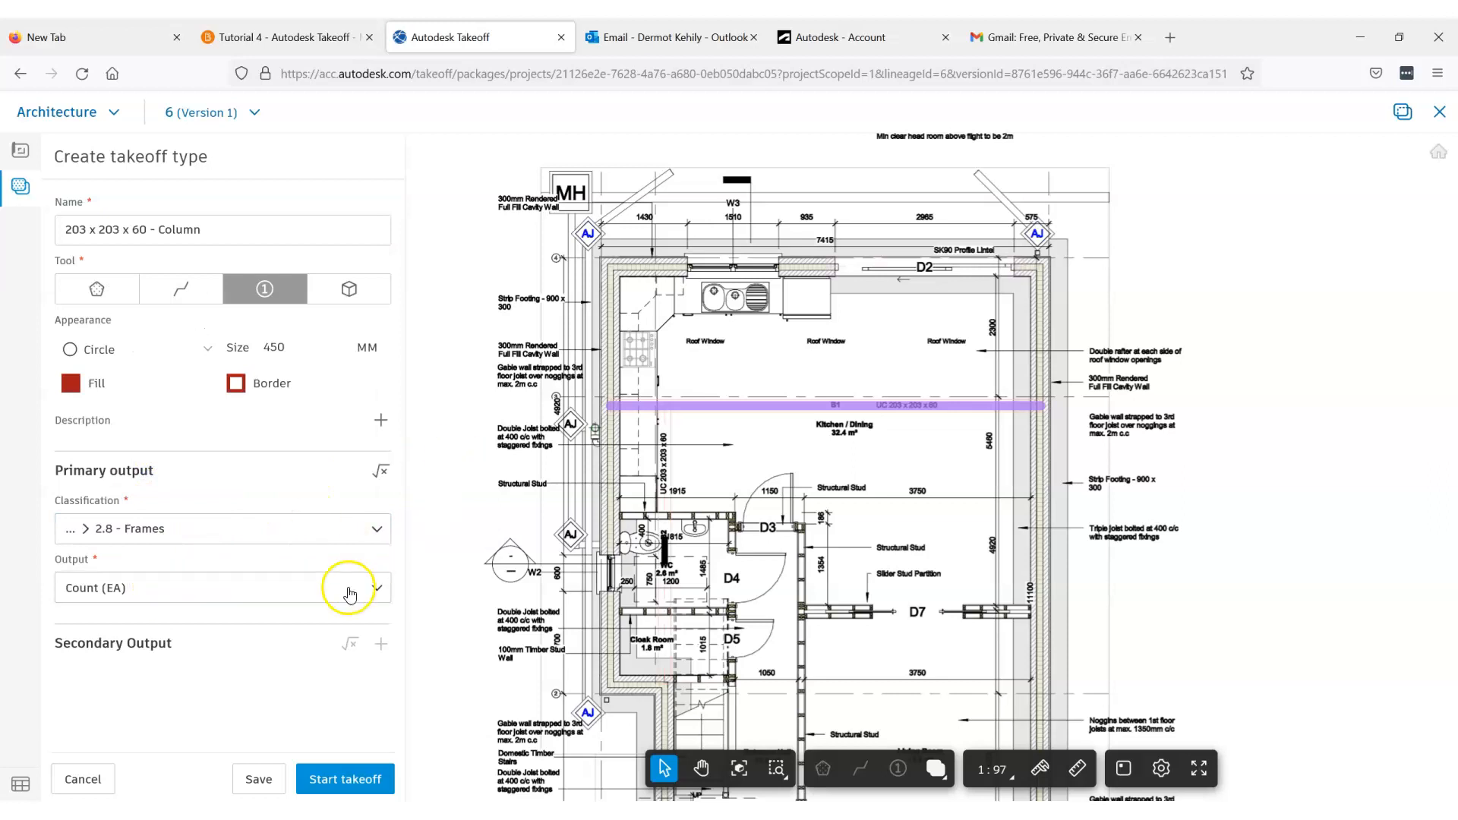
- Set the column type's primary output to Tonnes (T) with a Default Height of 2.442 M and a WeightByLength of 60 KG/M
left_click(150, 589)
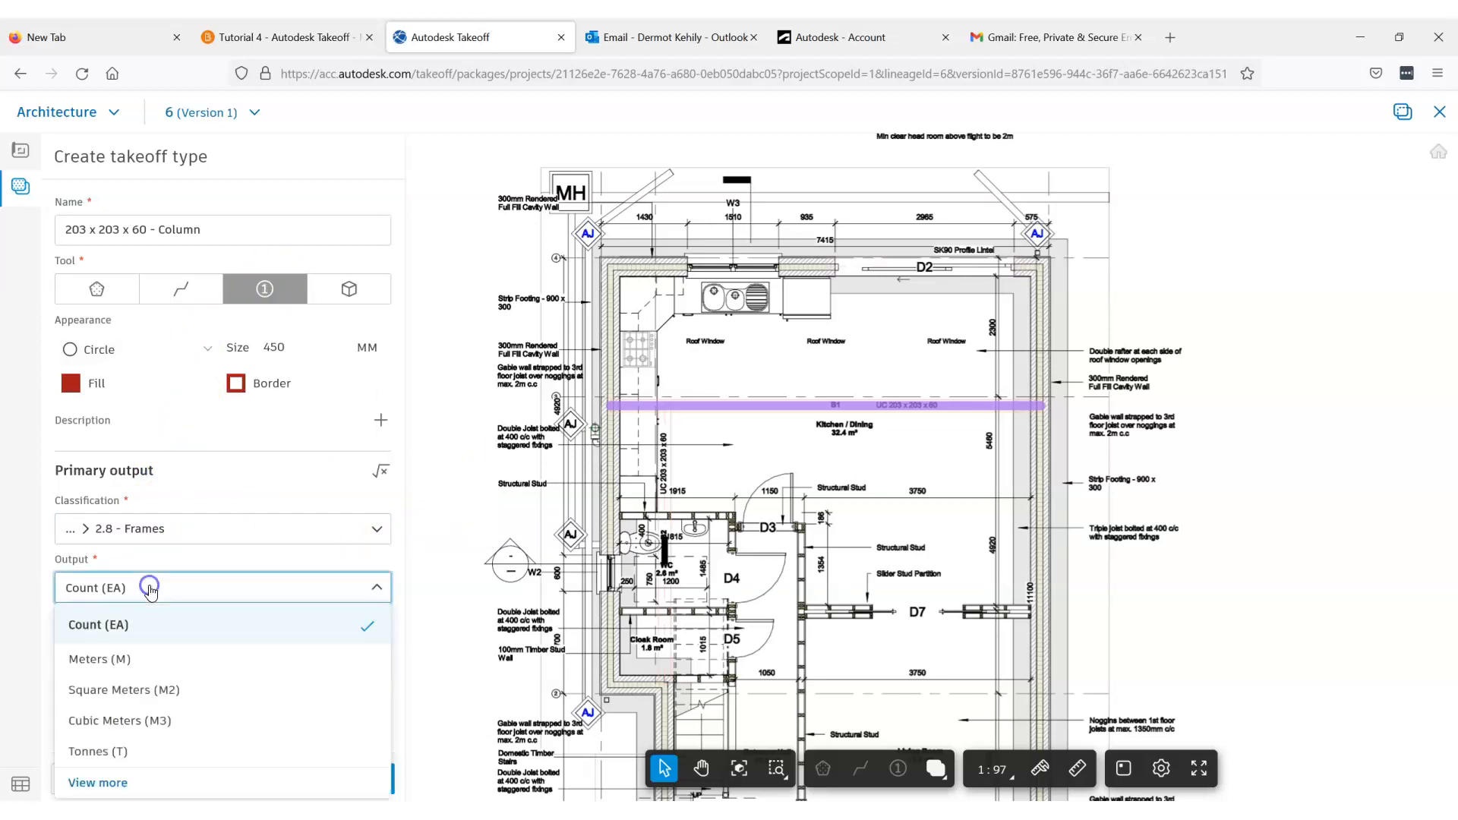
left_click(122, 752)
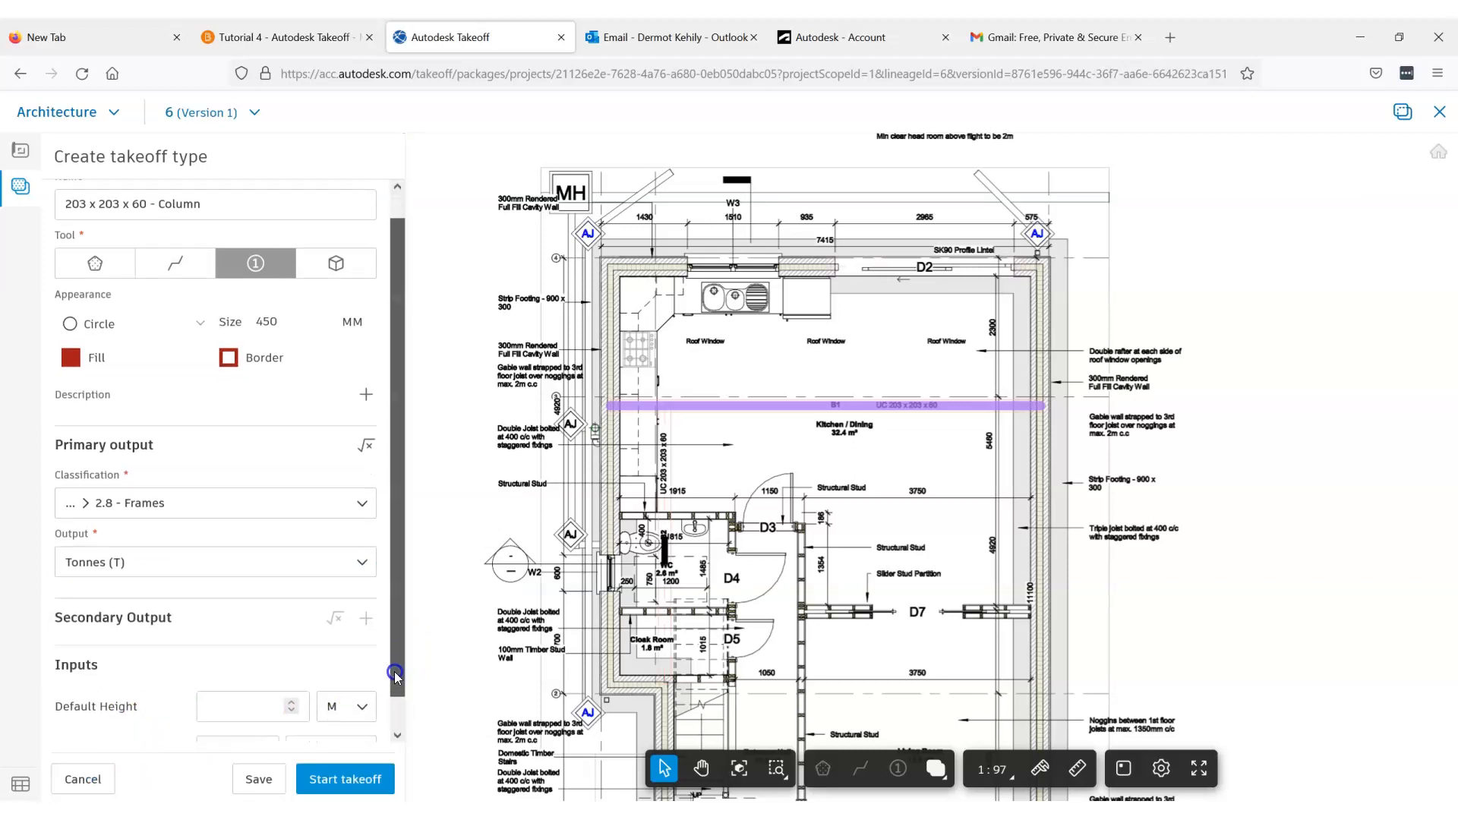
scroll(395, 683, "down", 1)
left_click(236, 680)
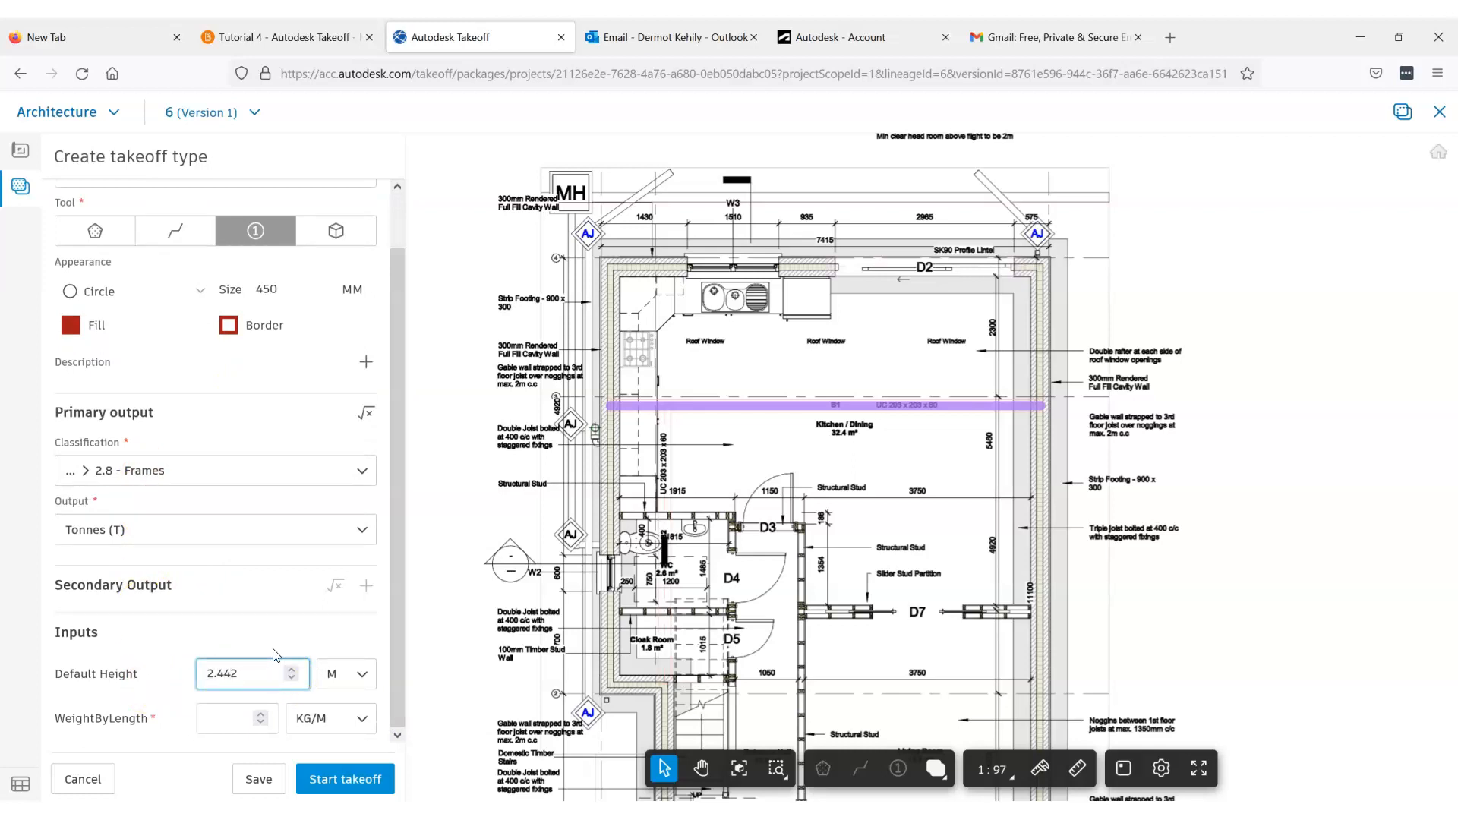
left_click(237, 706)
left_click(235, 715)
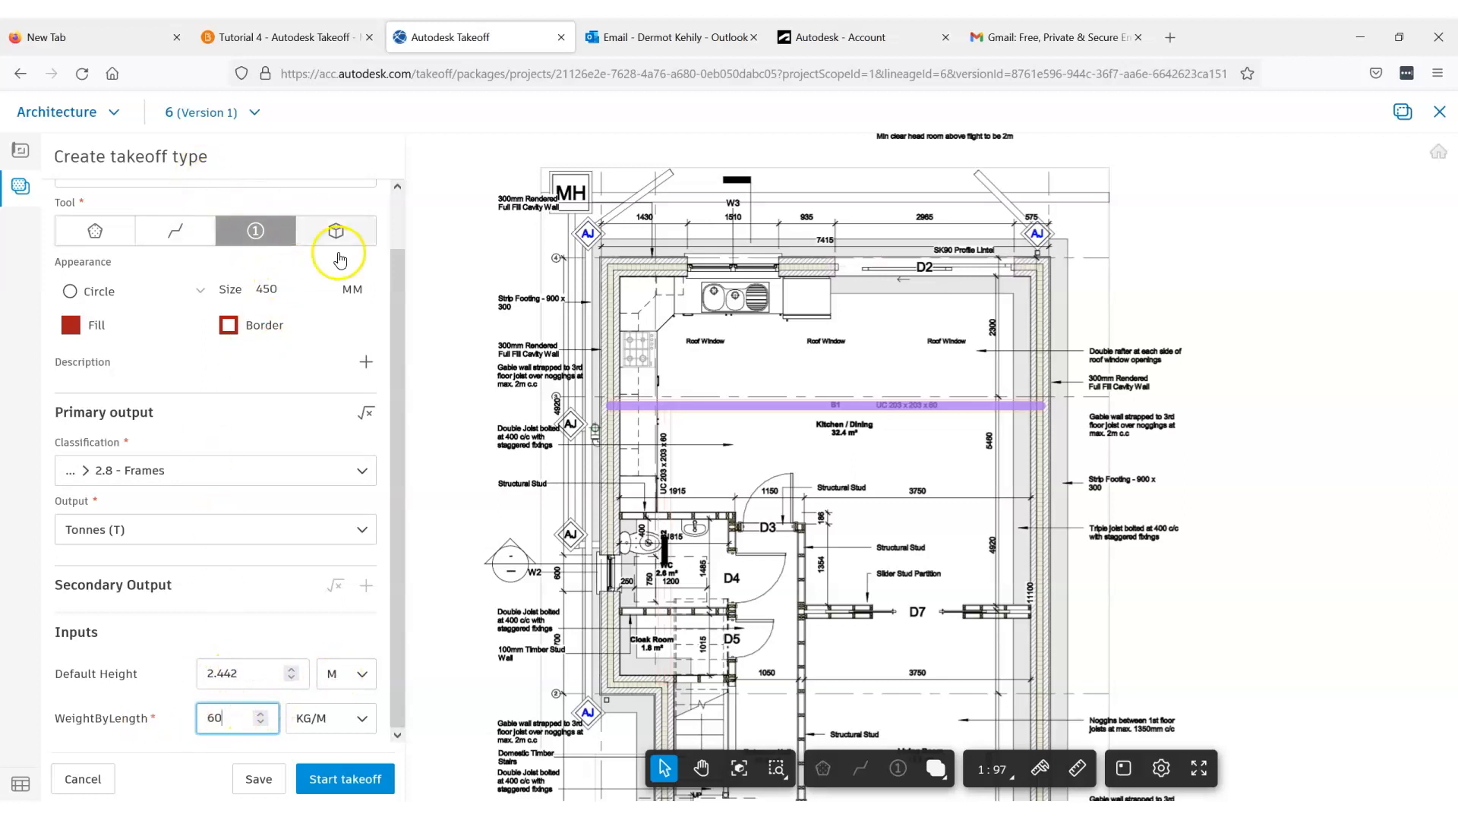
- Check that the new type is named 203 x 203 x 60 - Column and start its takeoff
left_click_drag(395, 284, 392, 228)
left_click(153, 232)
type("- Column")
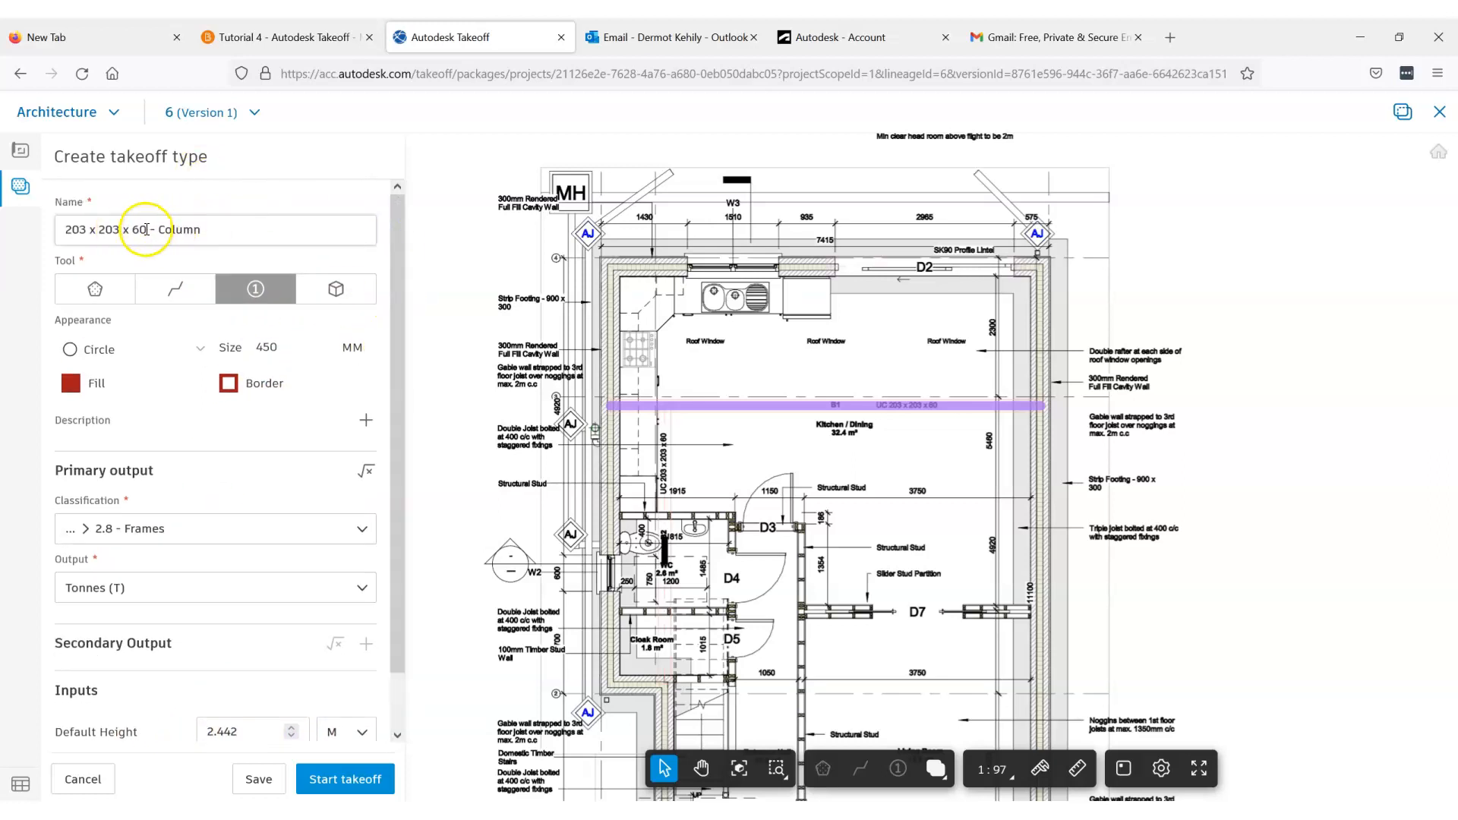
left_click_drag(397, 437, 395, 535)
left_click(323, 791)
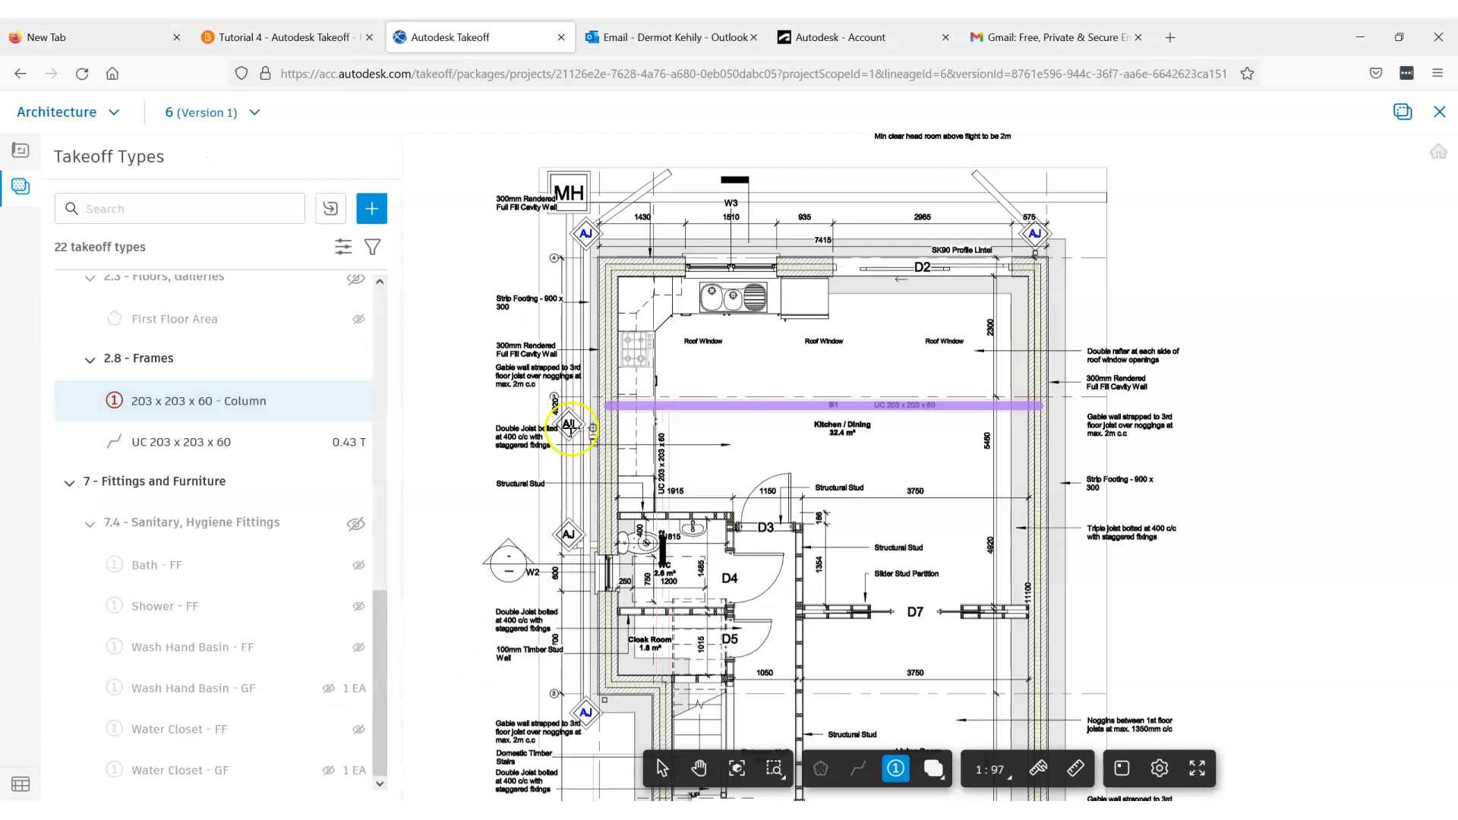
- Place a column count marker at each end of beam B1, in the cavity walls on both sides of the Kitchen / Dining room
scroll(602, 410, "up", 5)
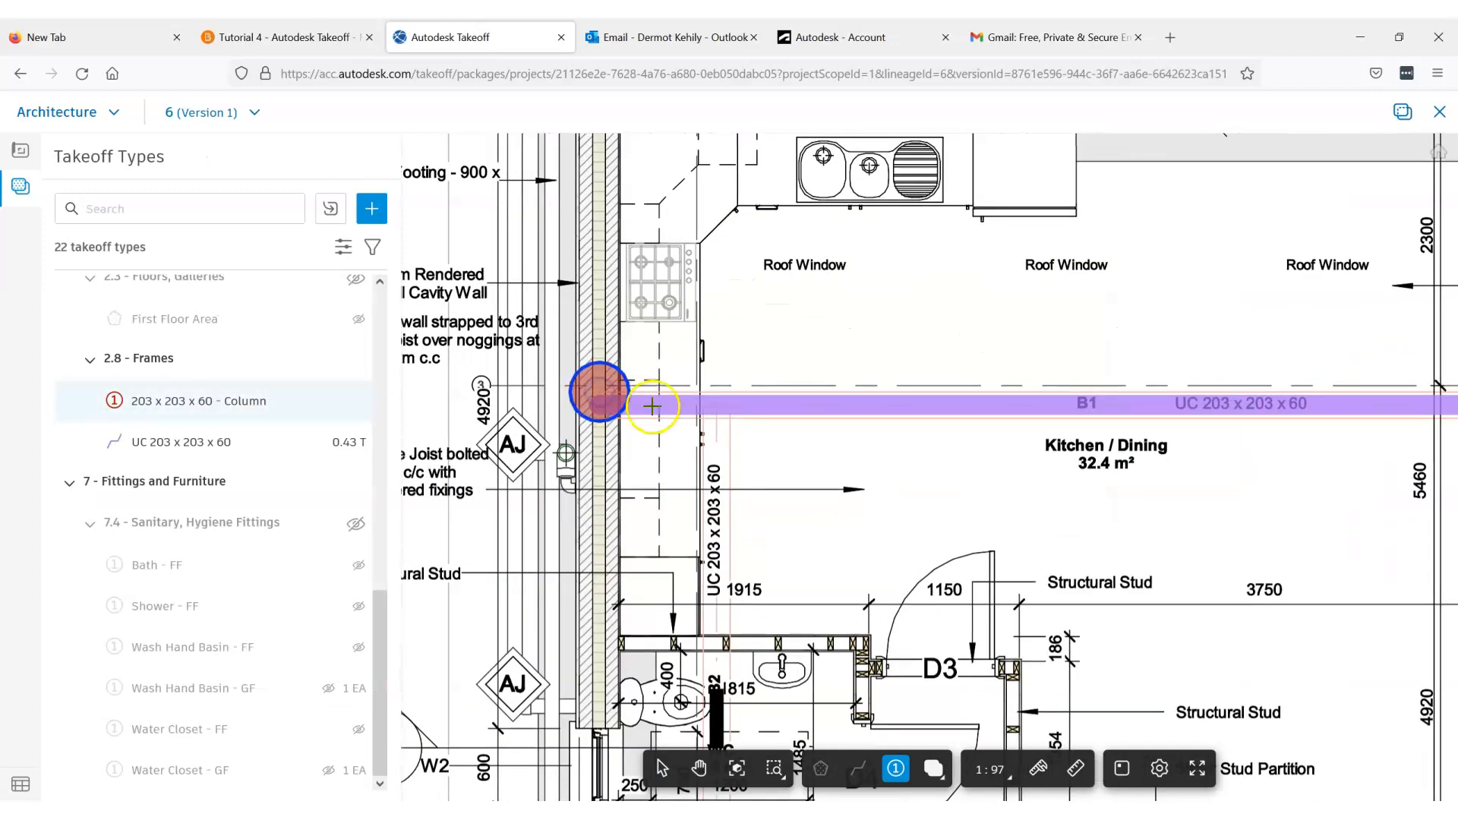
scroll(652, 407, "down", 5)
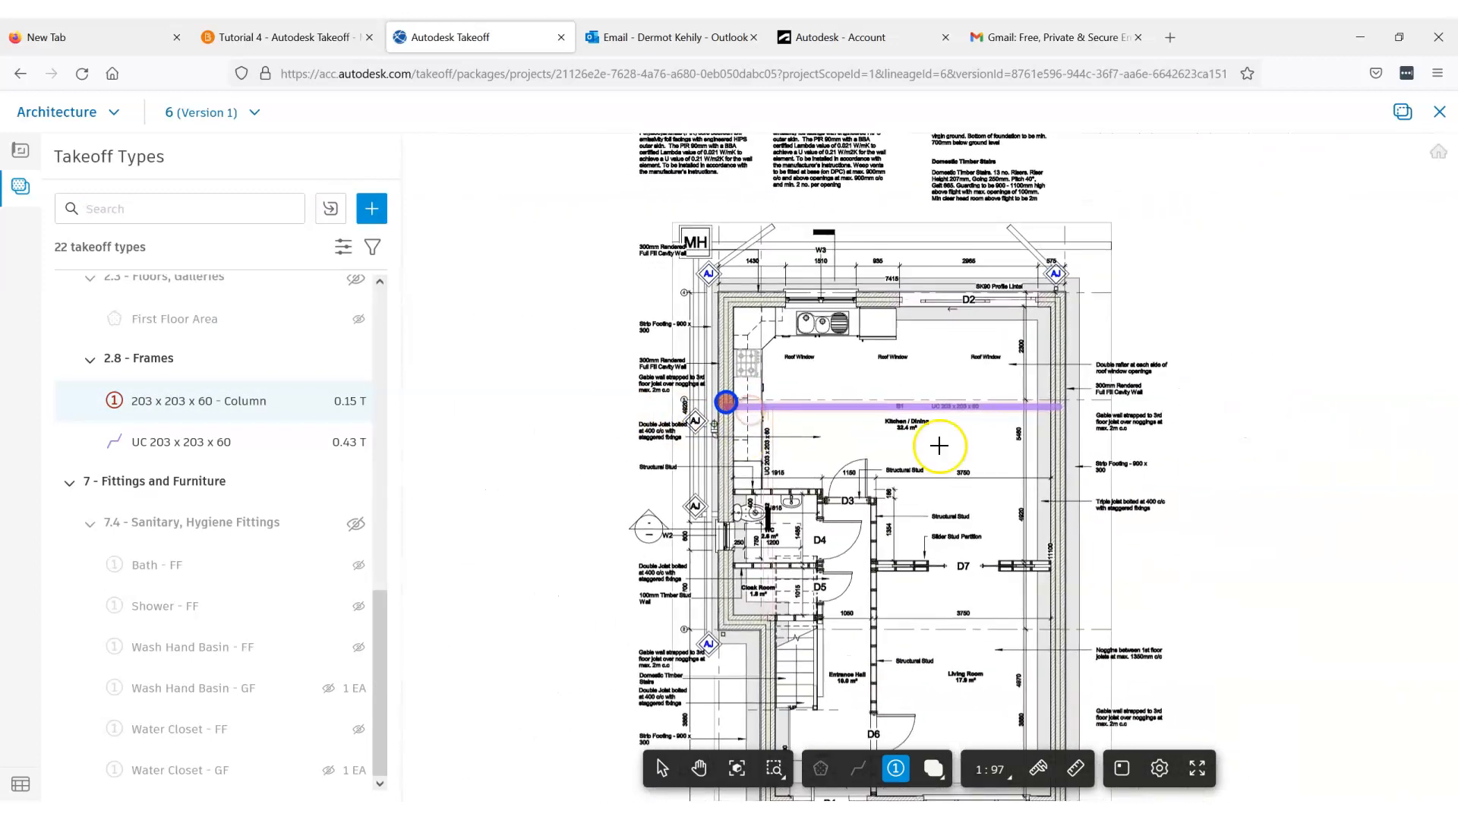
left_click(1061, 399)
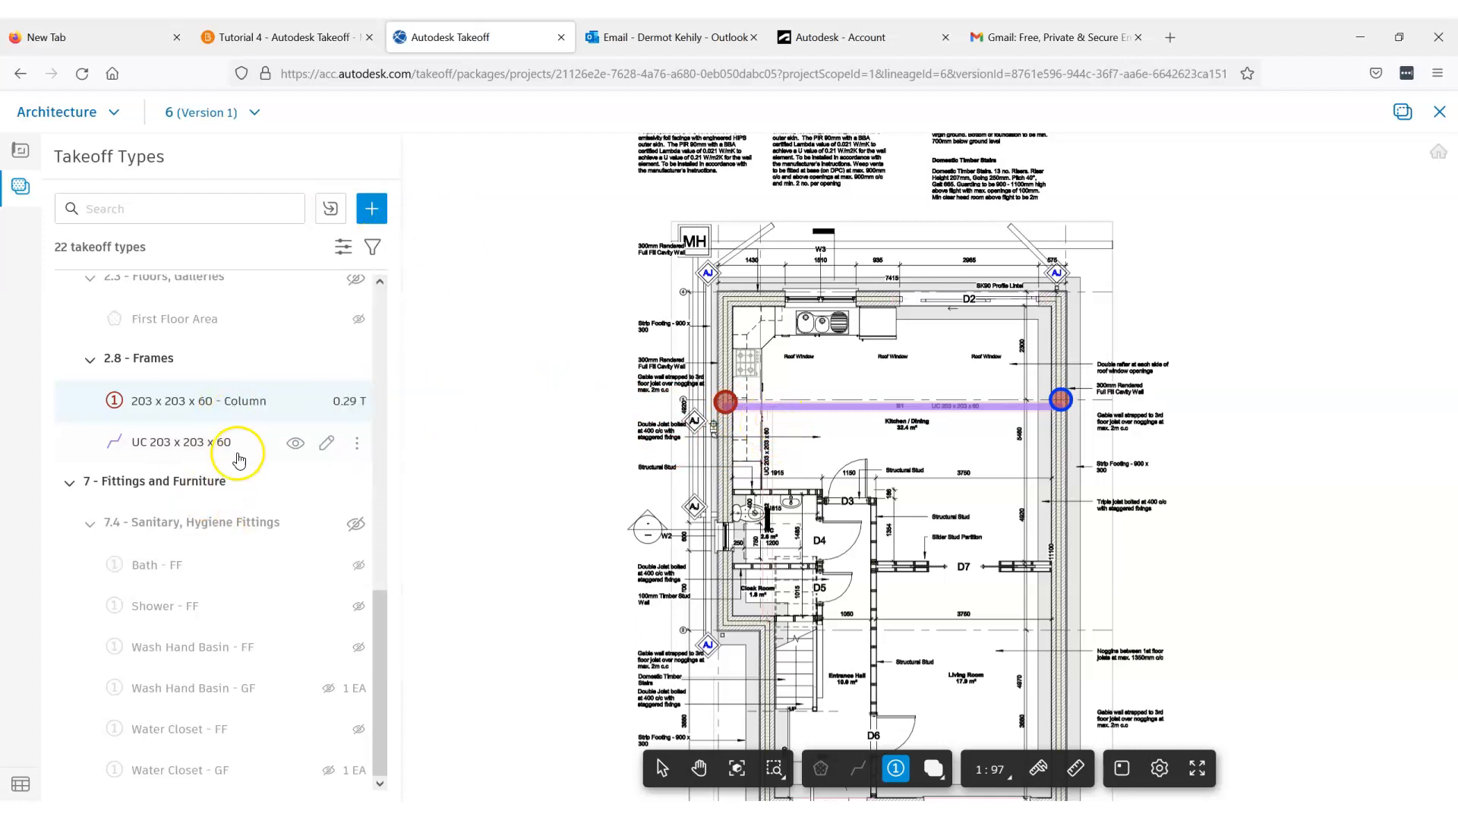
- Rename the UC 203 x 203 x 60 beam takeoff type as UC 203 x 203 x 60 - Beams
left_click(329, 444)
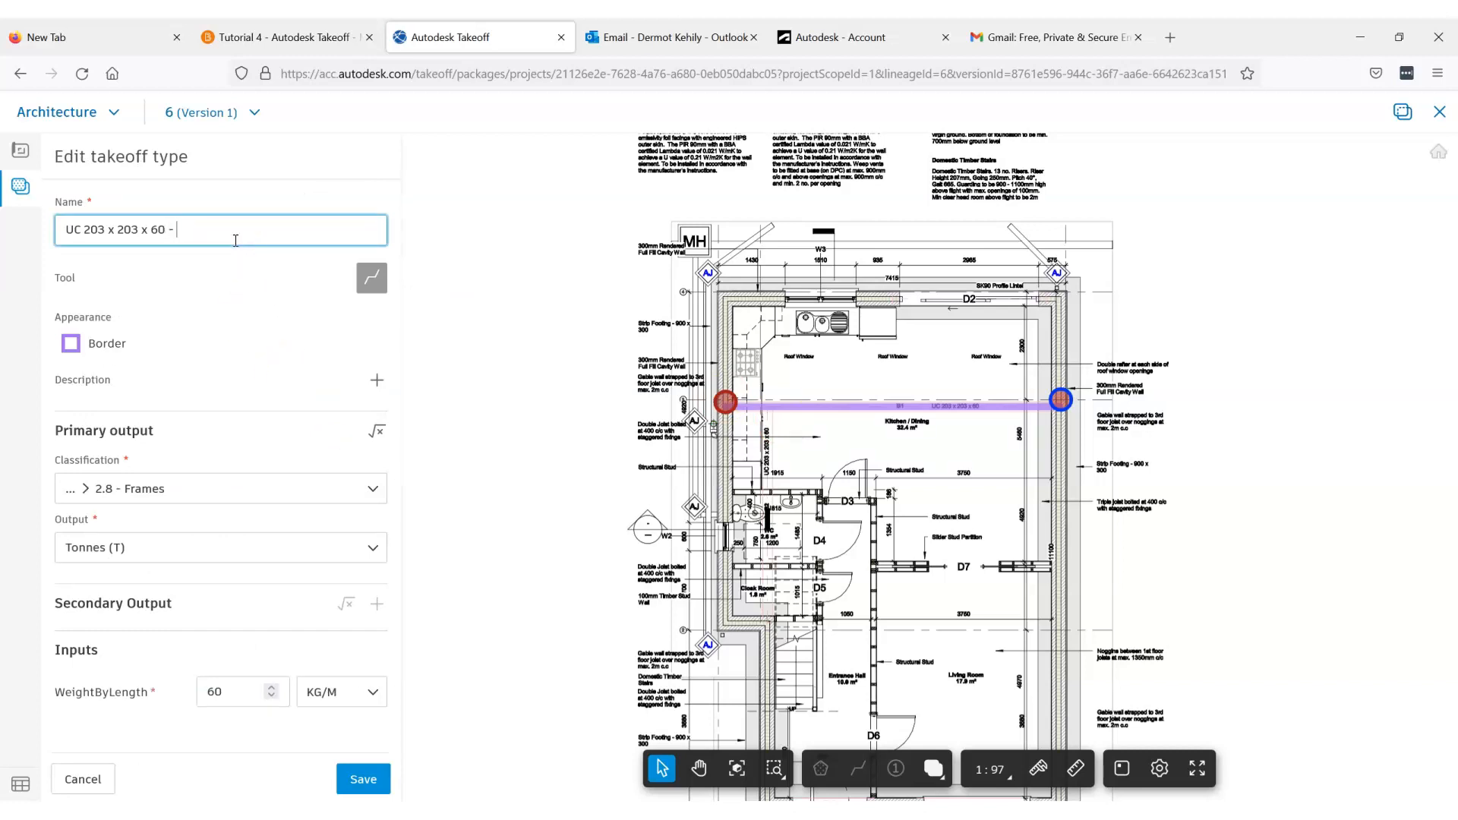
type("s")
left_click(364, 780)
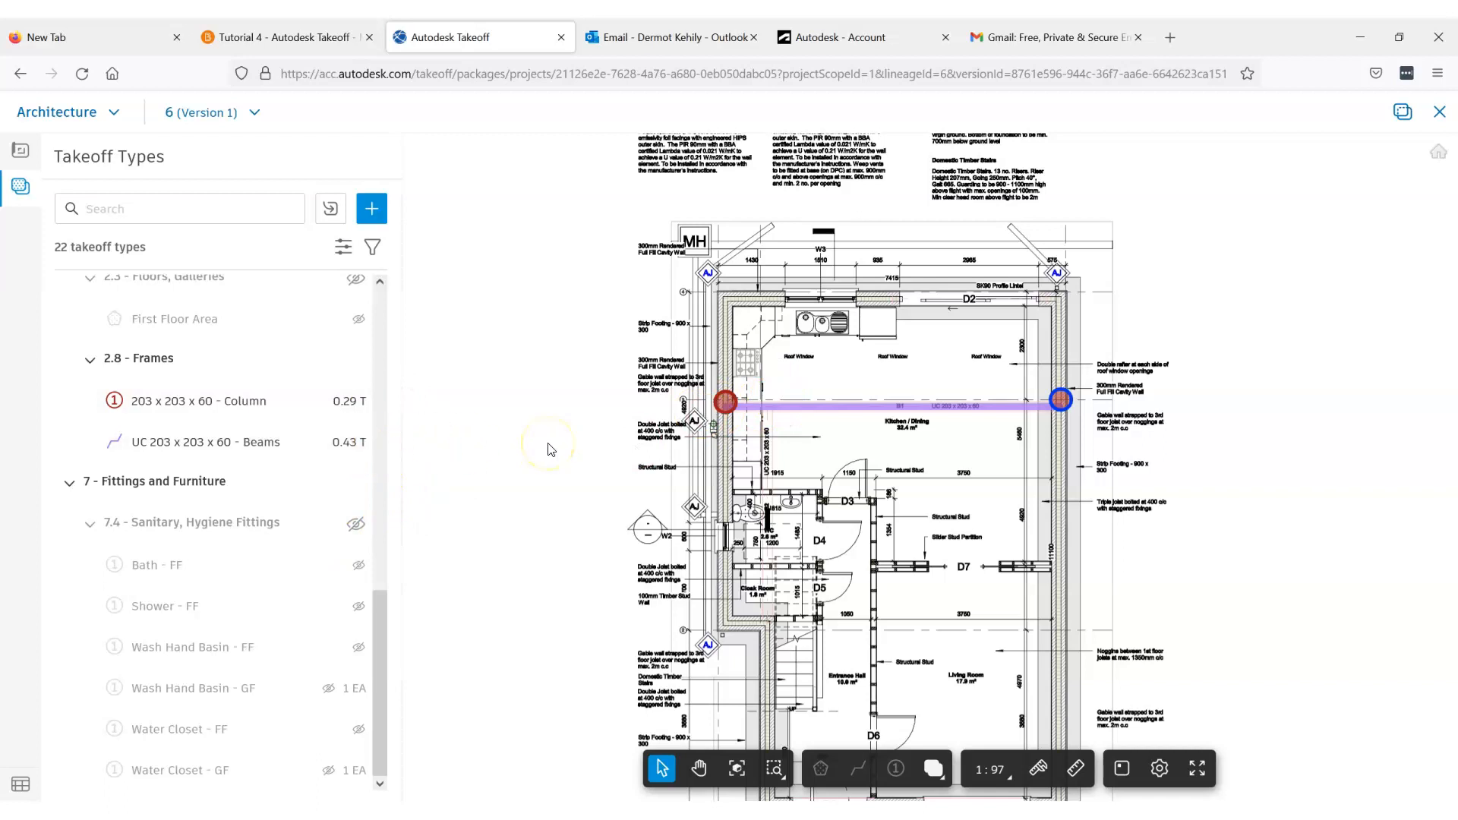
- Open sheet 10, Section Elevation, and examine the UC203x203x60 beam and the construction around the Kitchen / Dining room
left_click_drag(381, 622, 375, 299)
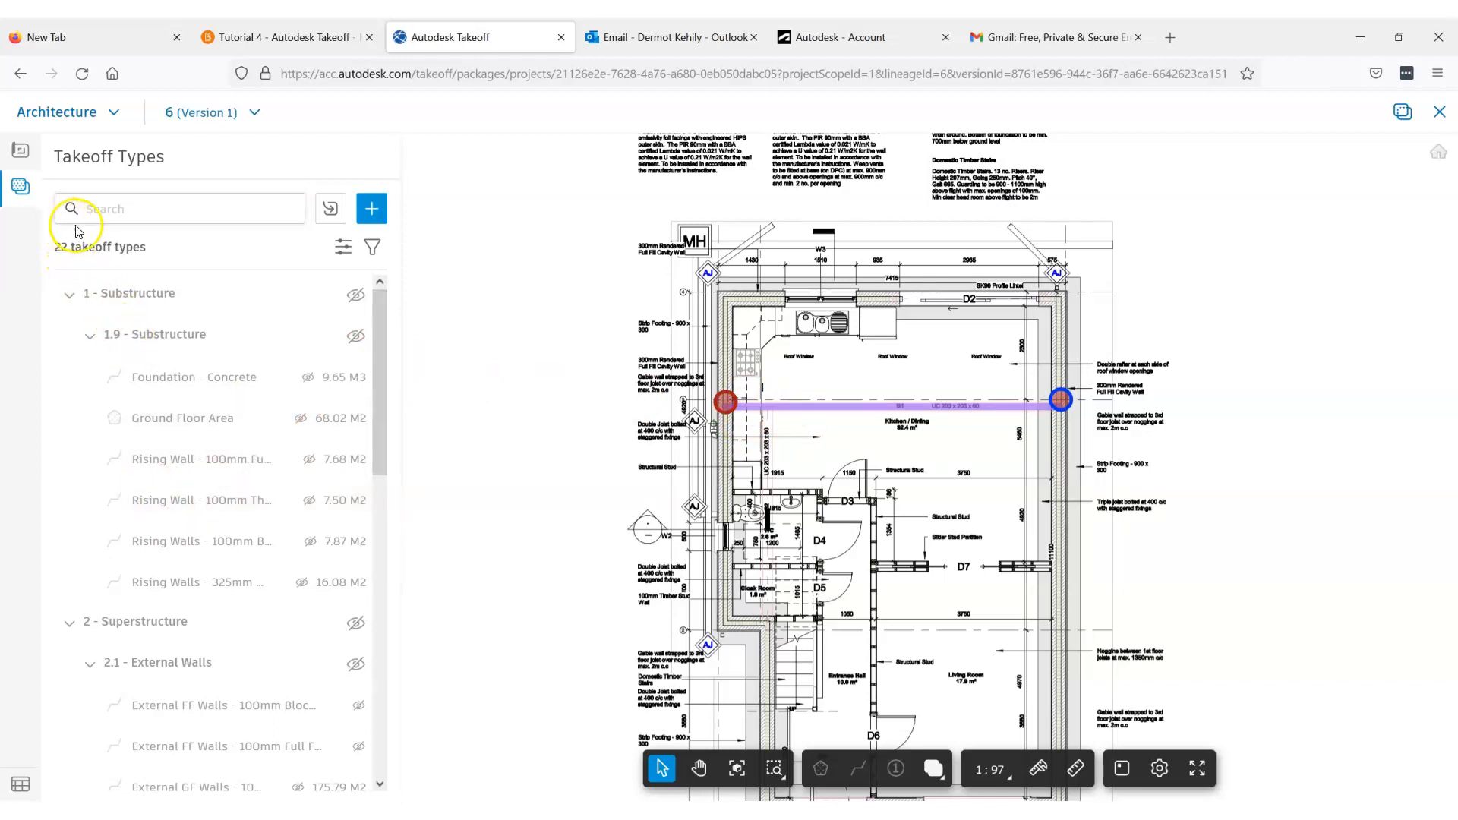
left_click(20, 151)
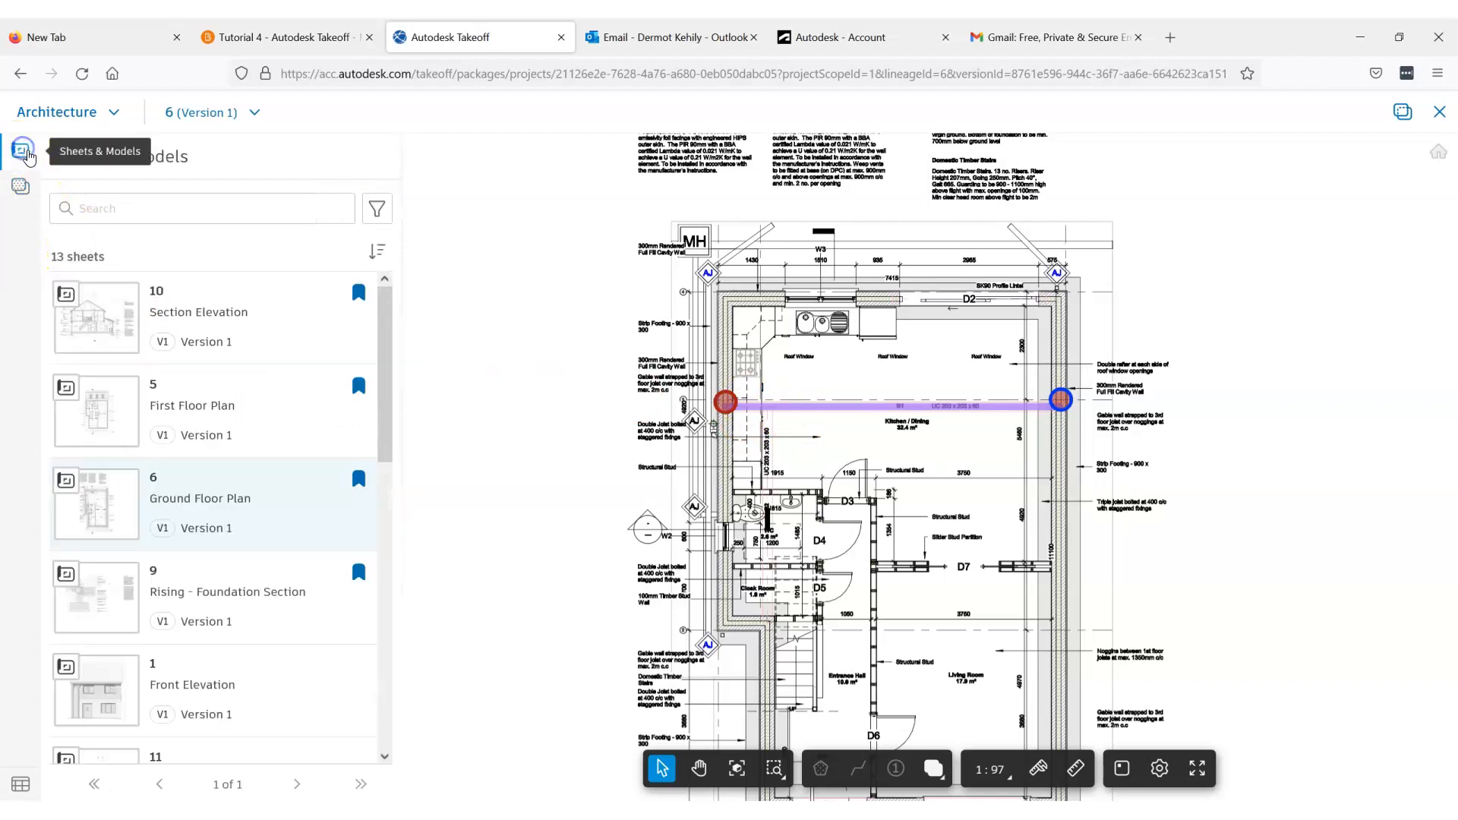
left_click_drag(387, 422, 391, 452)
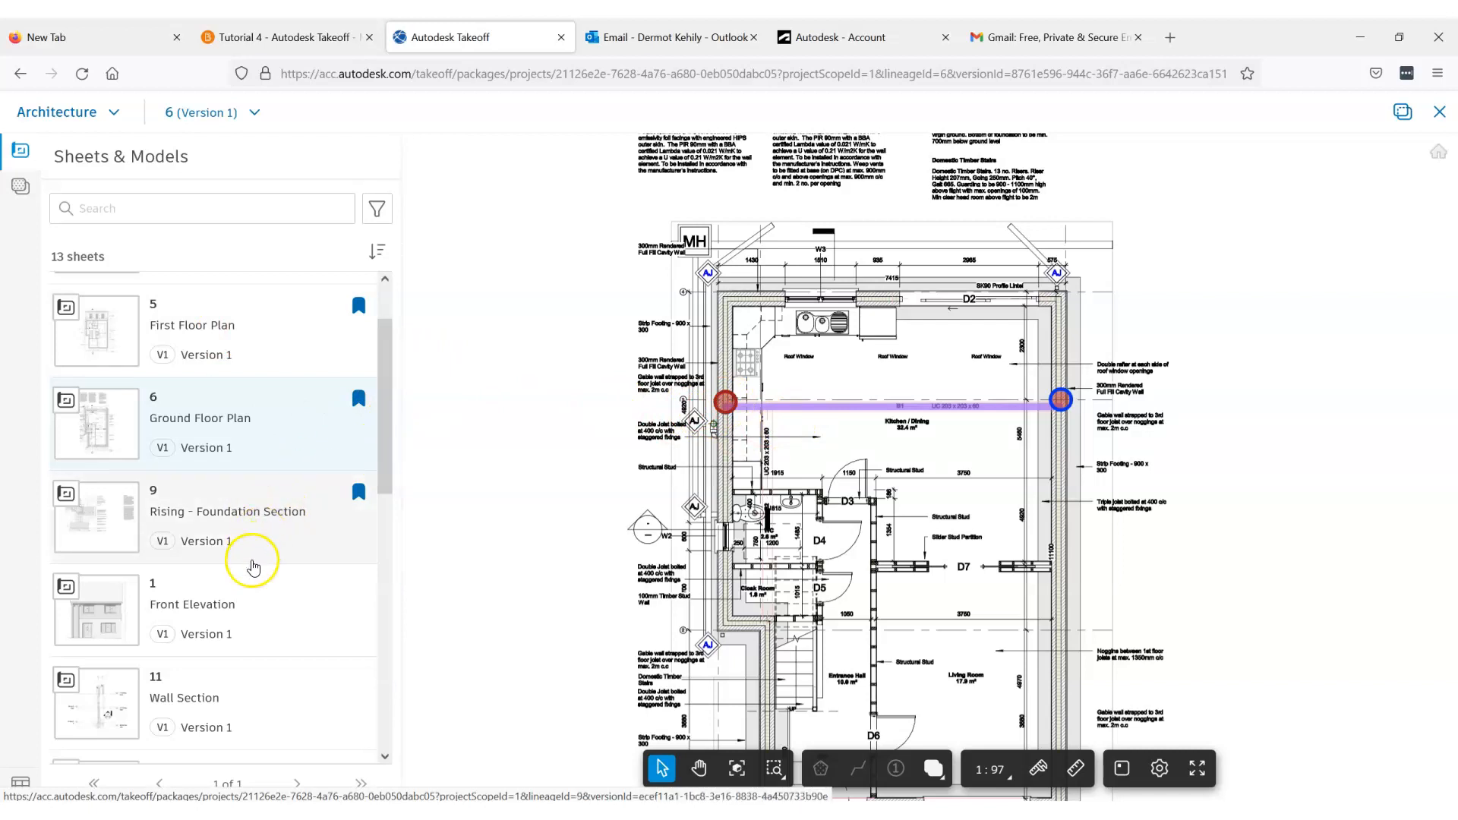
left_click_drag(383, 433, 384, 348)
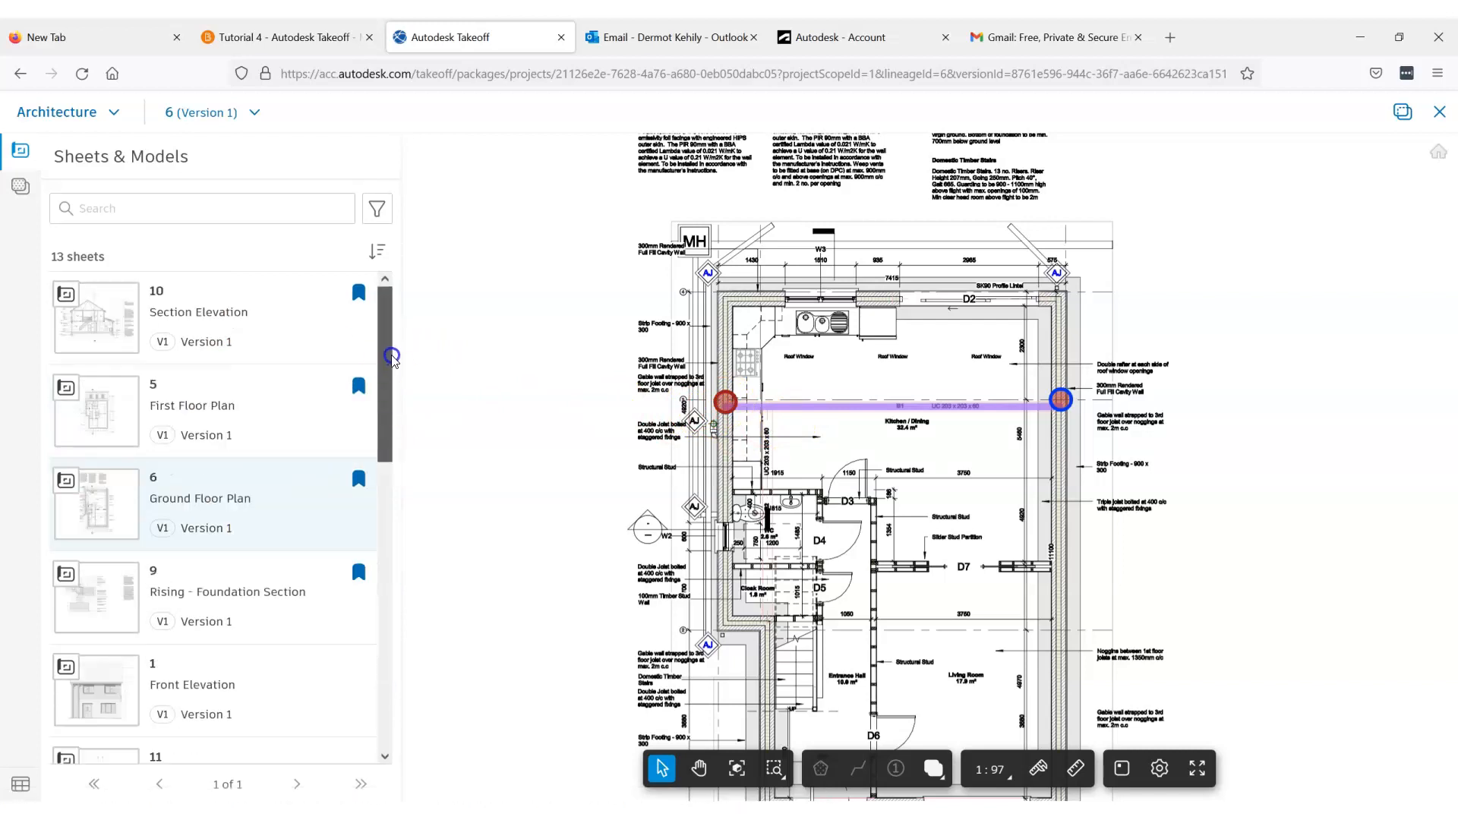
left_click(190, 316)
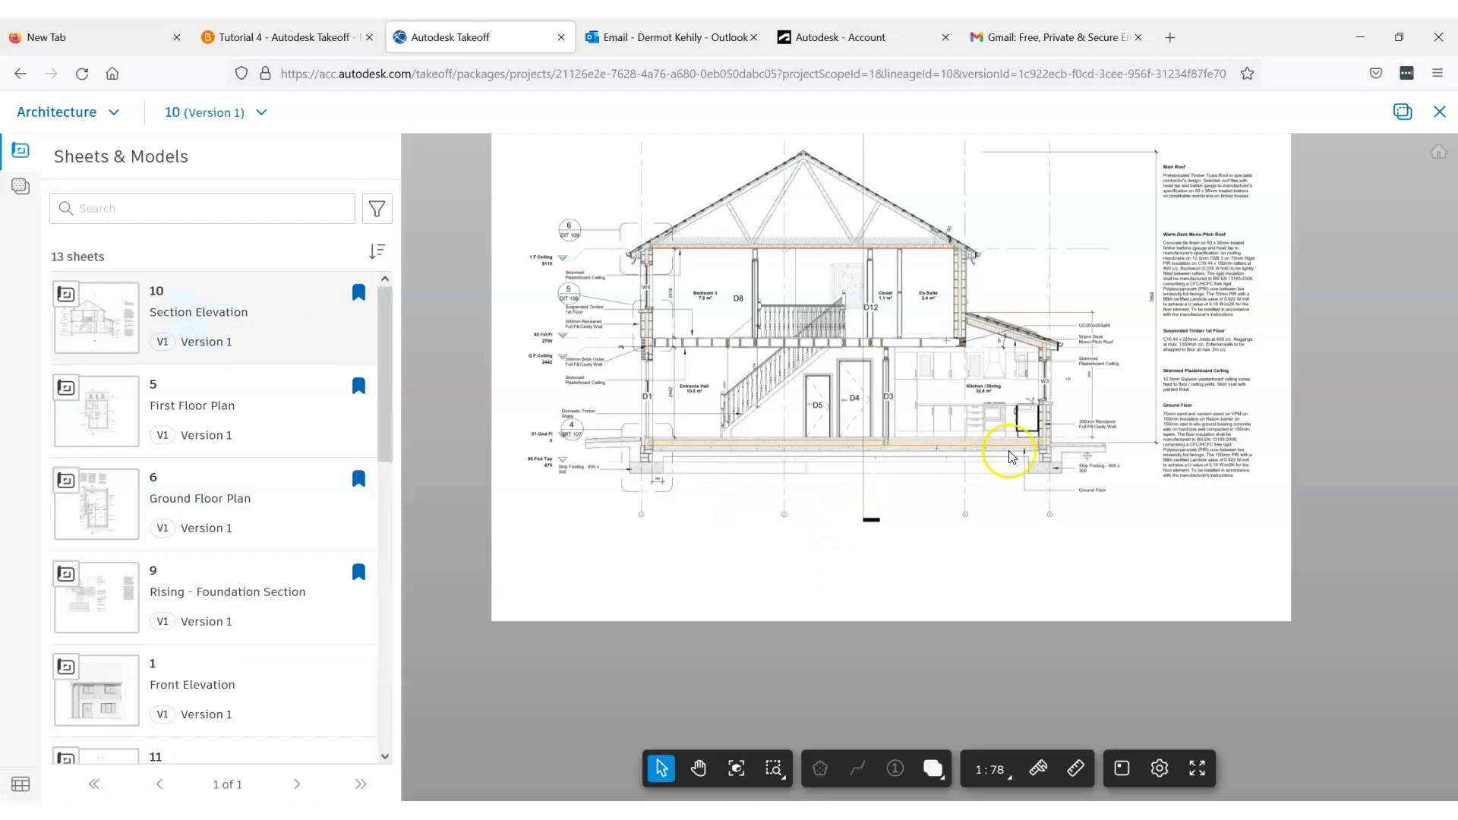
scroll(987, 456, "up", 5)
middle_click_drag(966, 466, 824, 476)
scroll(793, 310, "up", 2)
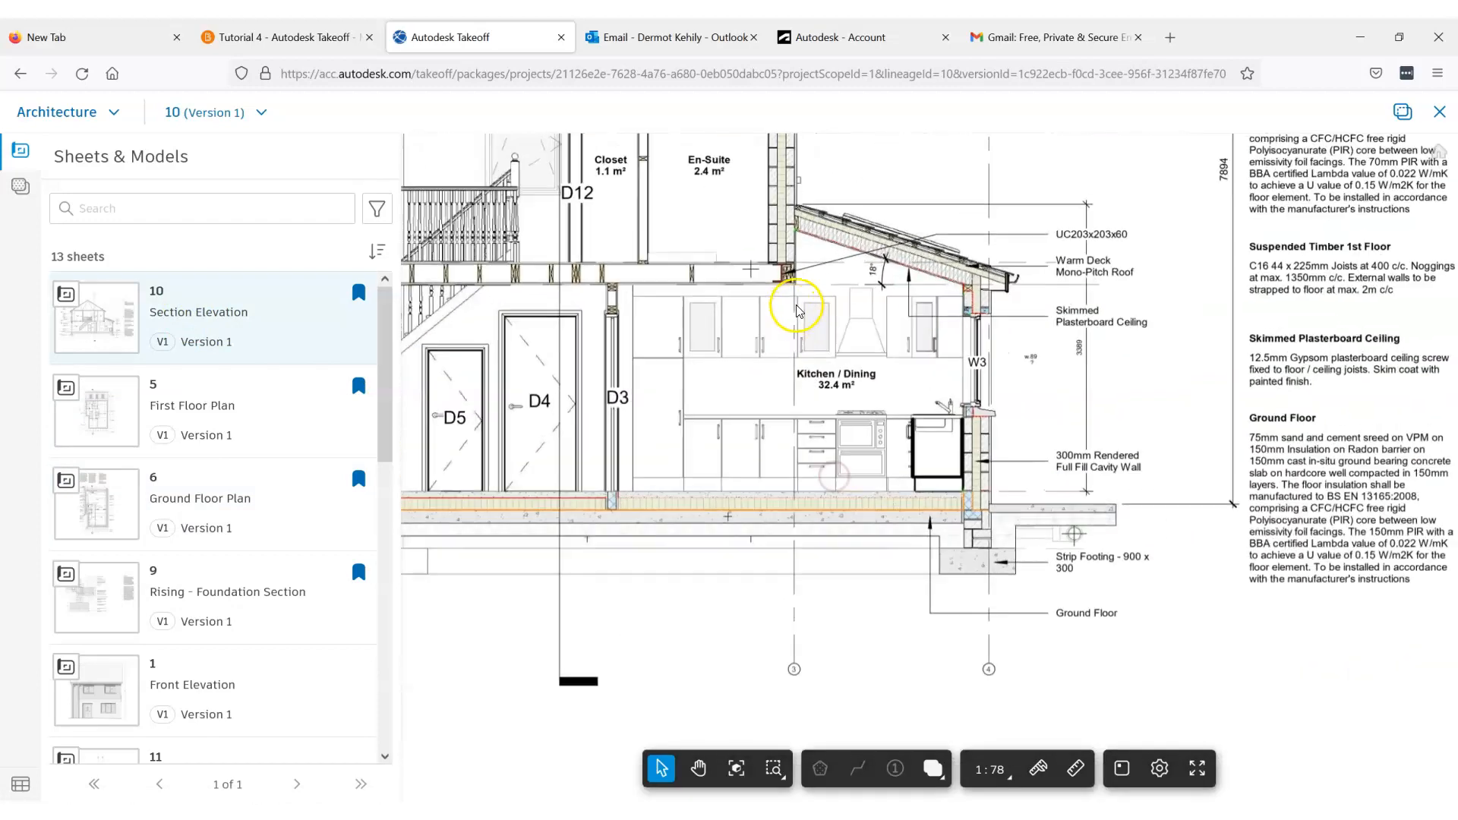
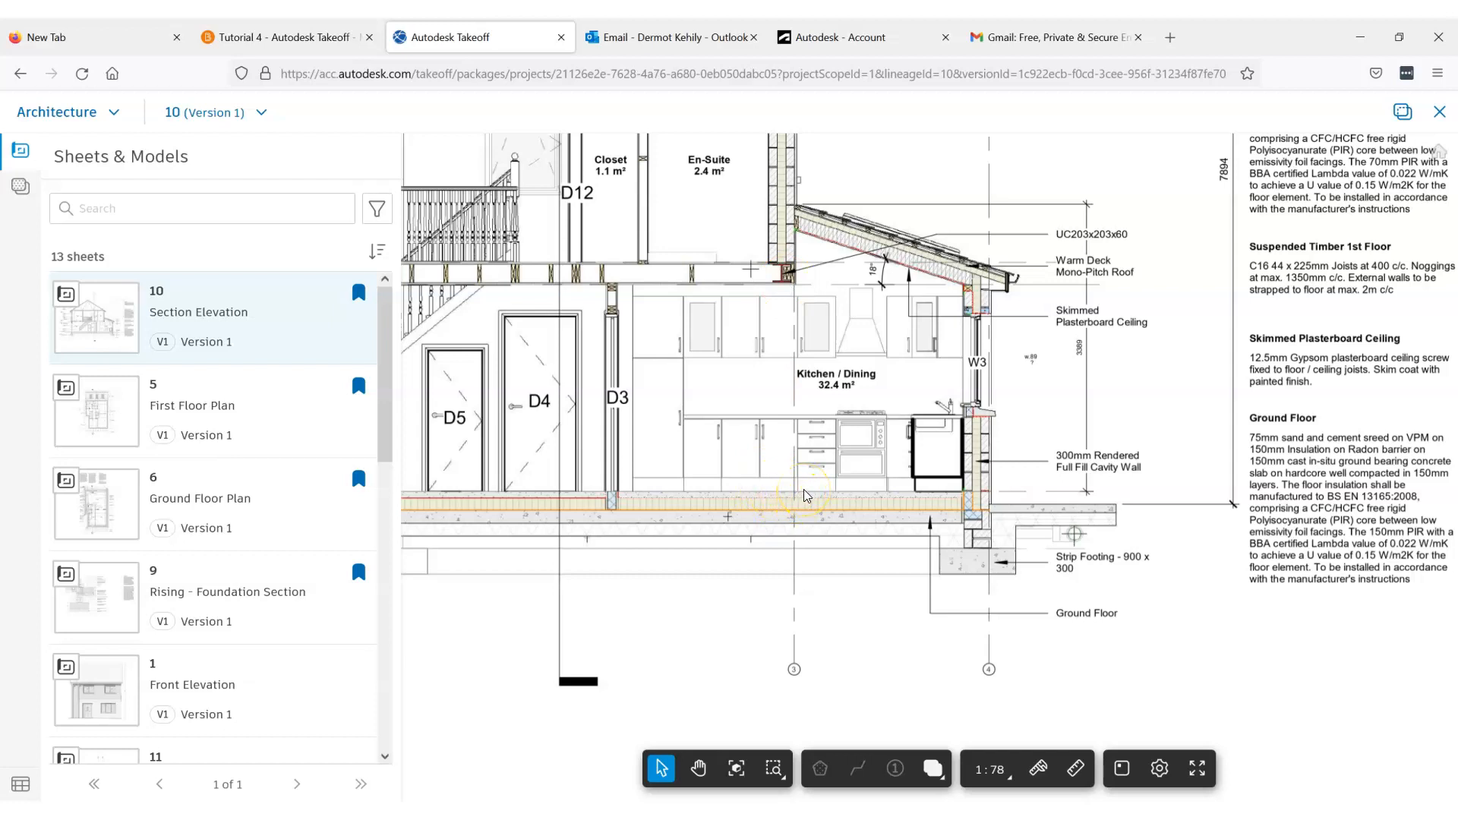
- Examine the full house section alongside the takeoff types, from 1 - Substructure through 2.8 - Frames
scroll(807, 495, "down", 2)
left_click(21, 187)
scroll(639, 412, "down", 1)
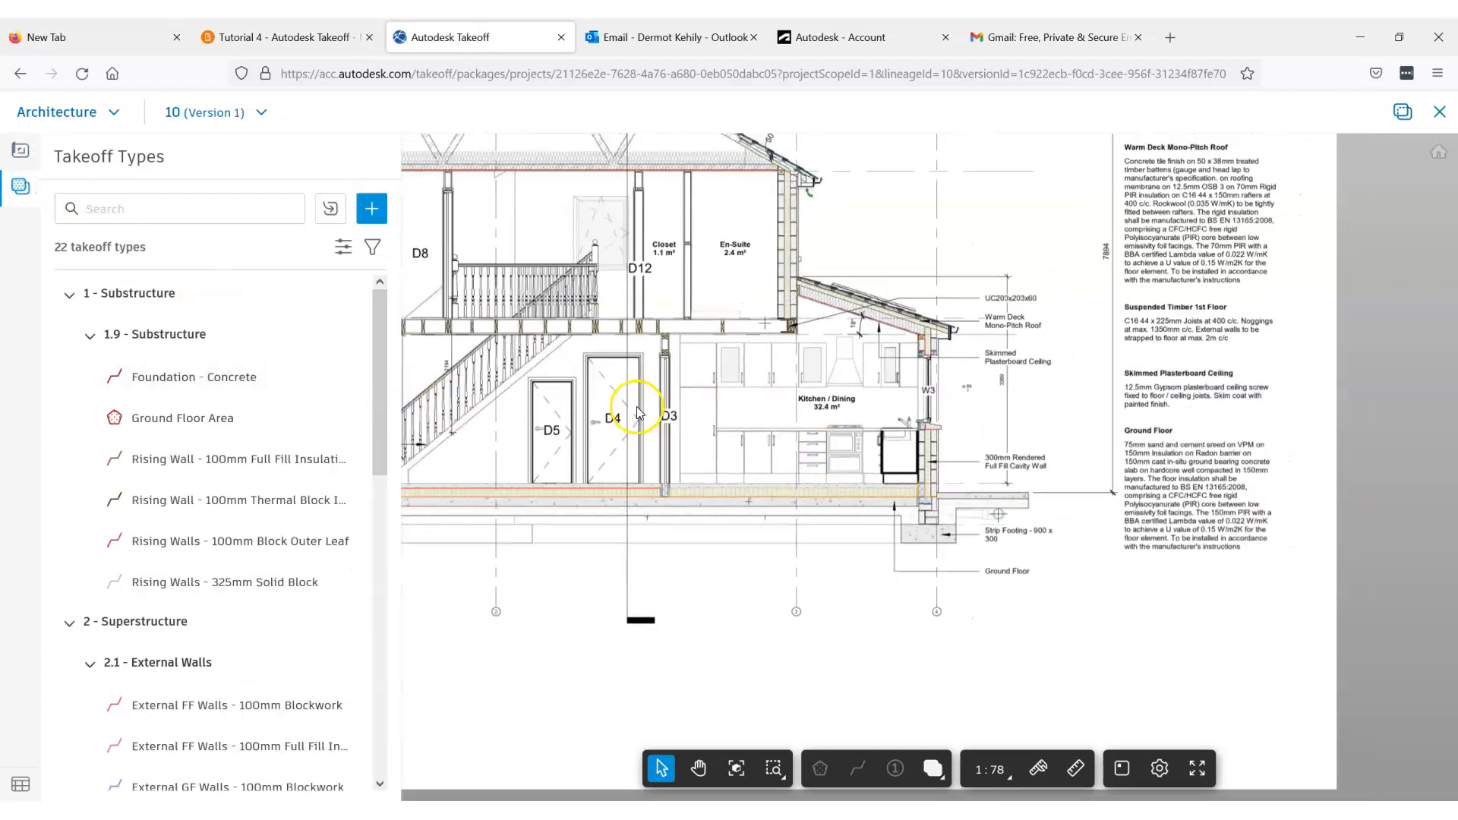
scroll(638, 411, "down", 2)
middle_click_drag(644, 413, 837, 422)
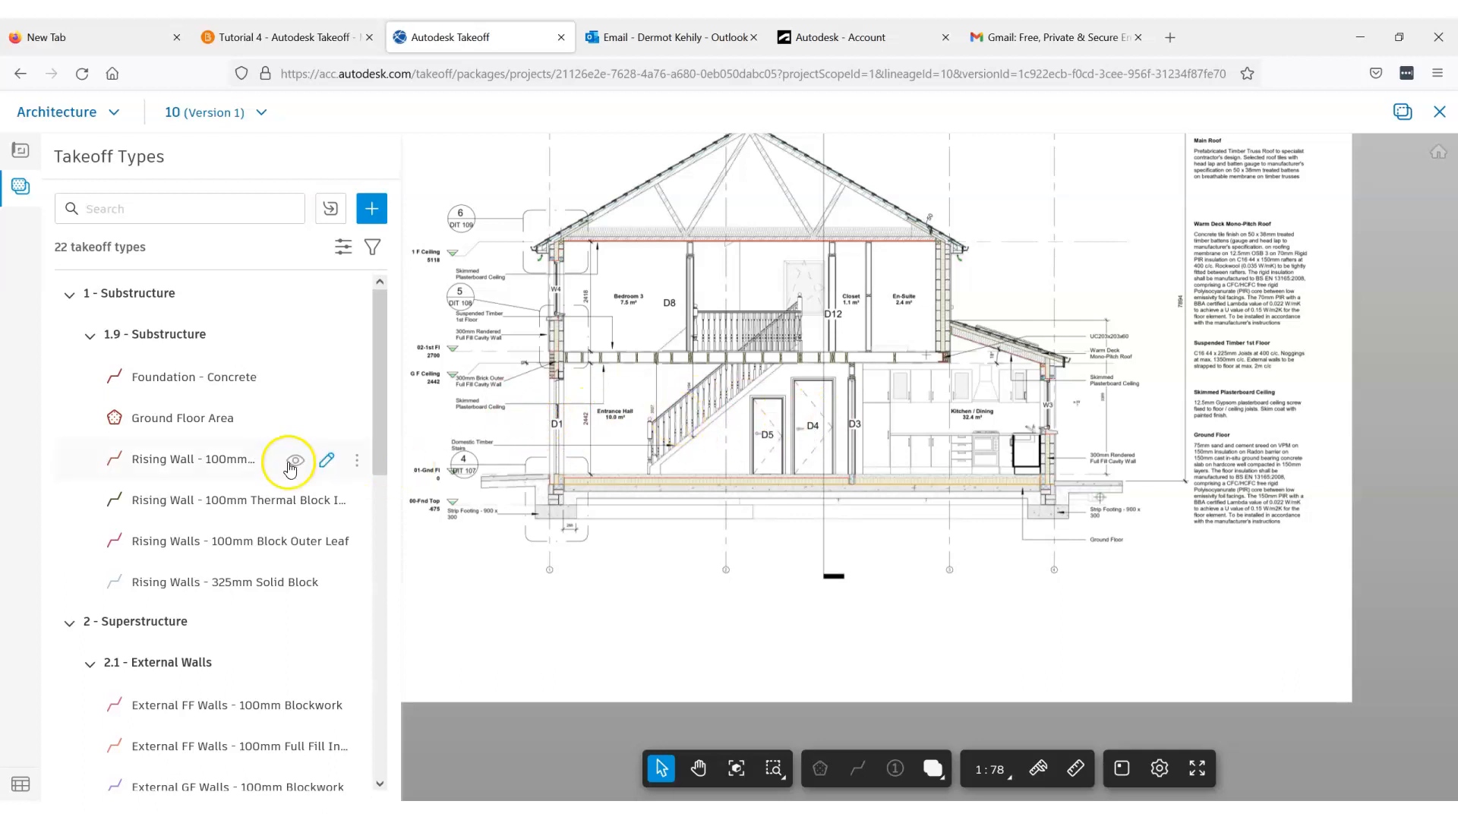
mouse_move(386, 428)
left_mouse_down()
mouse_move(384, 641)
mouse_move(388, 410)
left_mouse_up()
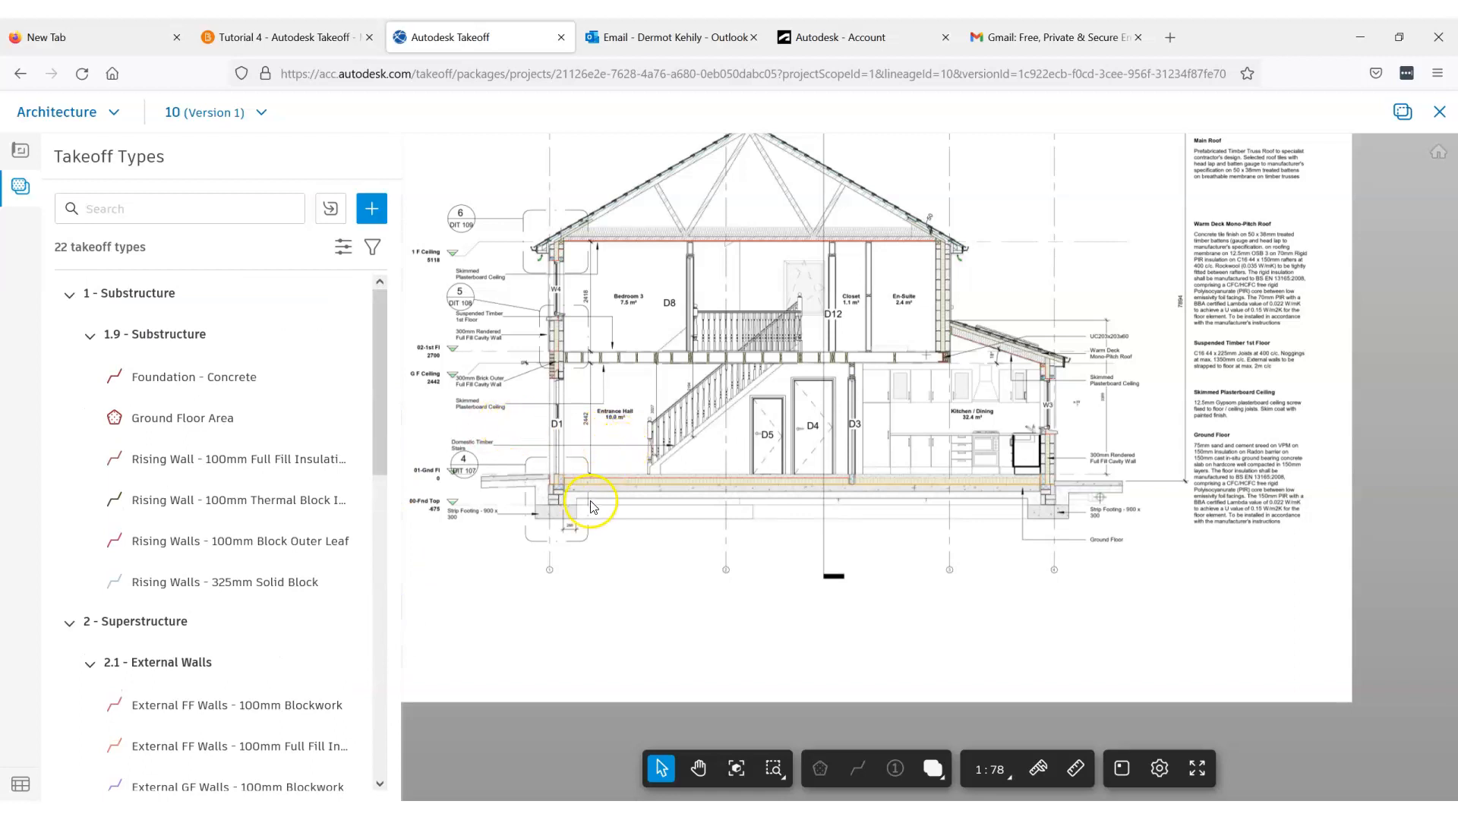
mouse_move(381, 479)
left_mouse_down()
mouse_move(388, 760)
mouse_move(382, 453)
left_mouse_up()
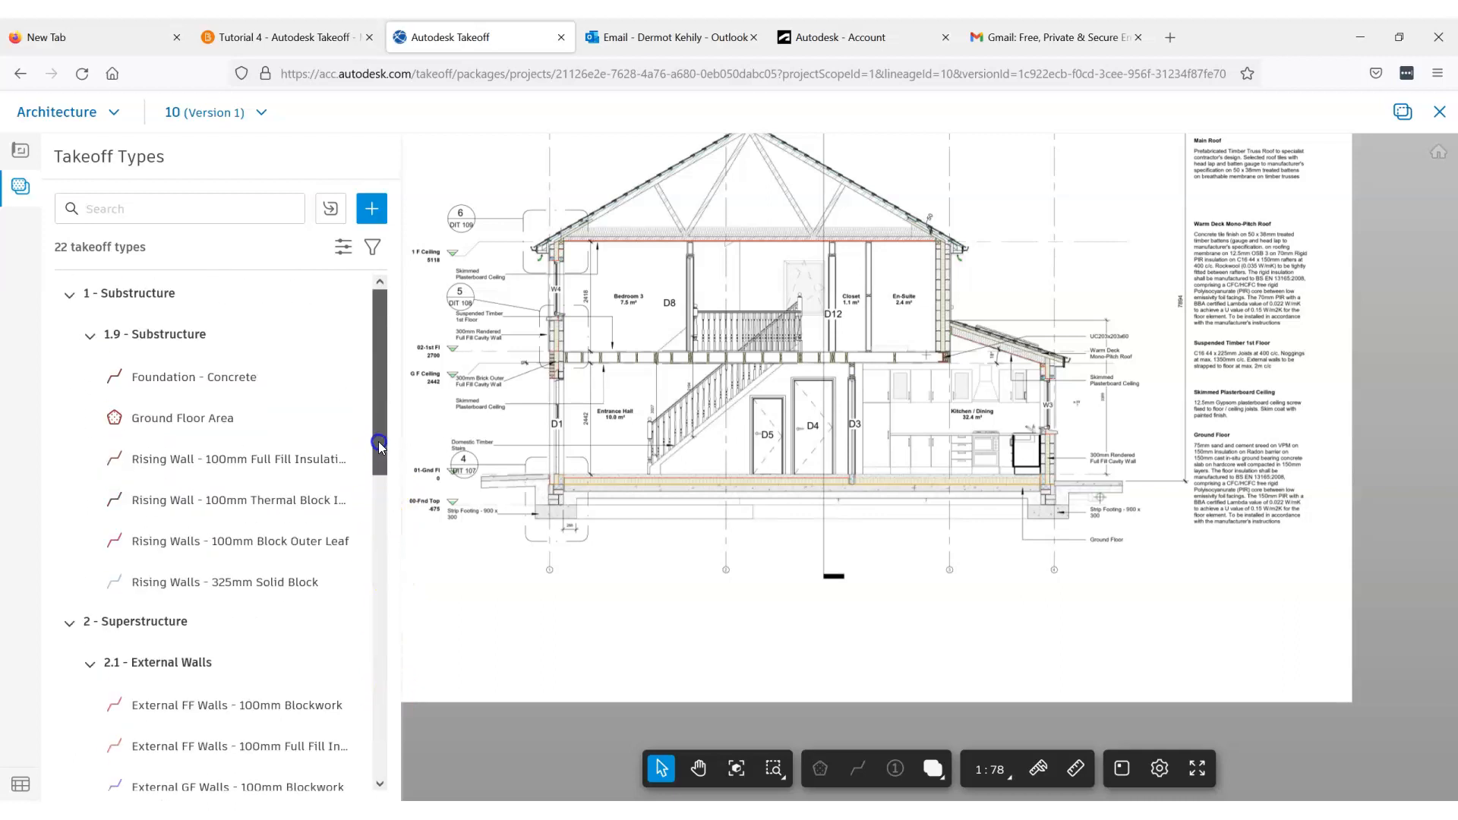
mouse_move(379, 442)
left_mouse_down()
mouse_move(398, 703)
mouse_move(397, 501)
left_mouse_up()
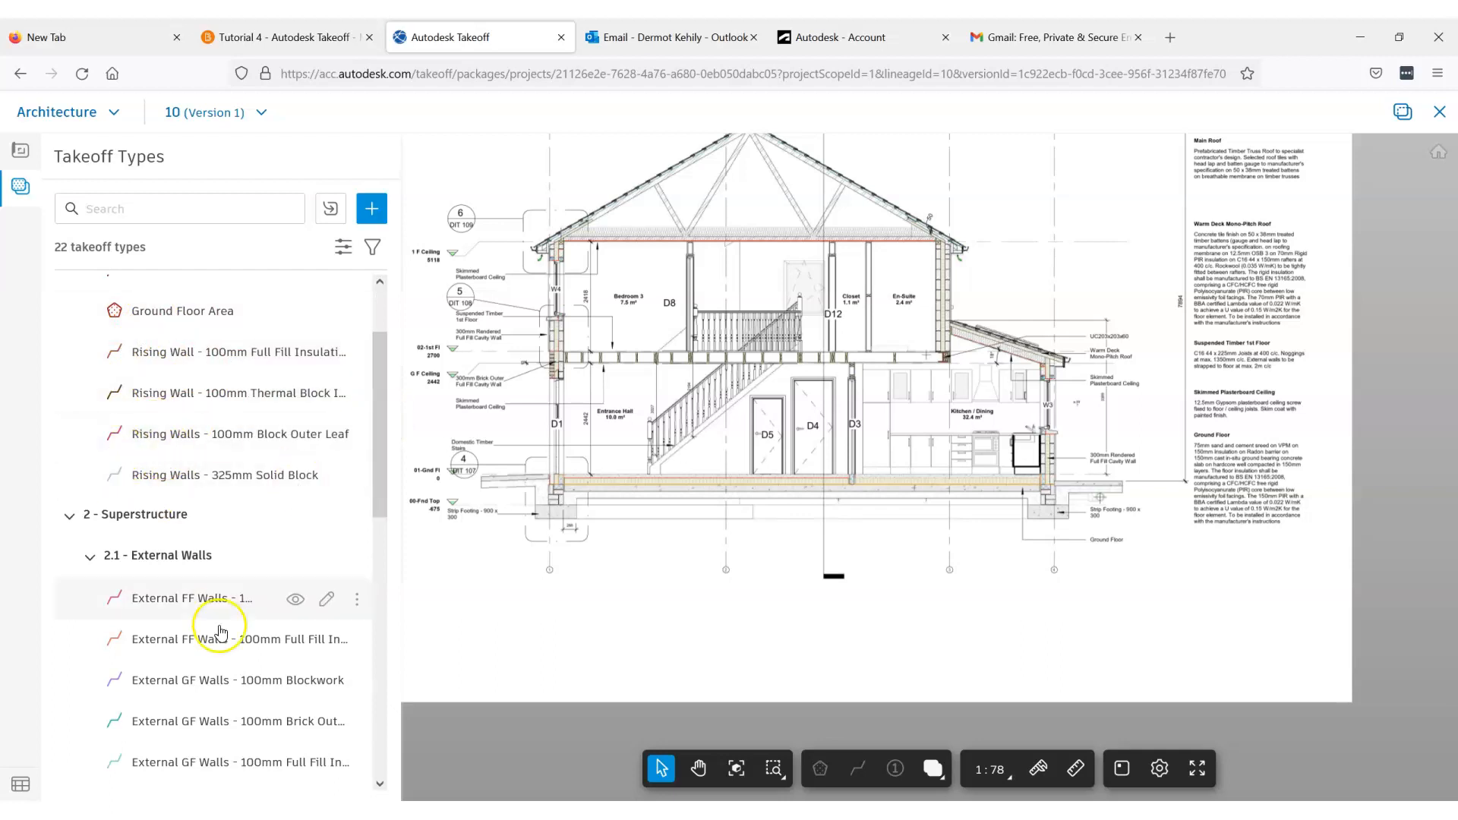
left_click_drag(383, 487, 387, 591)
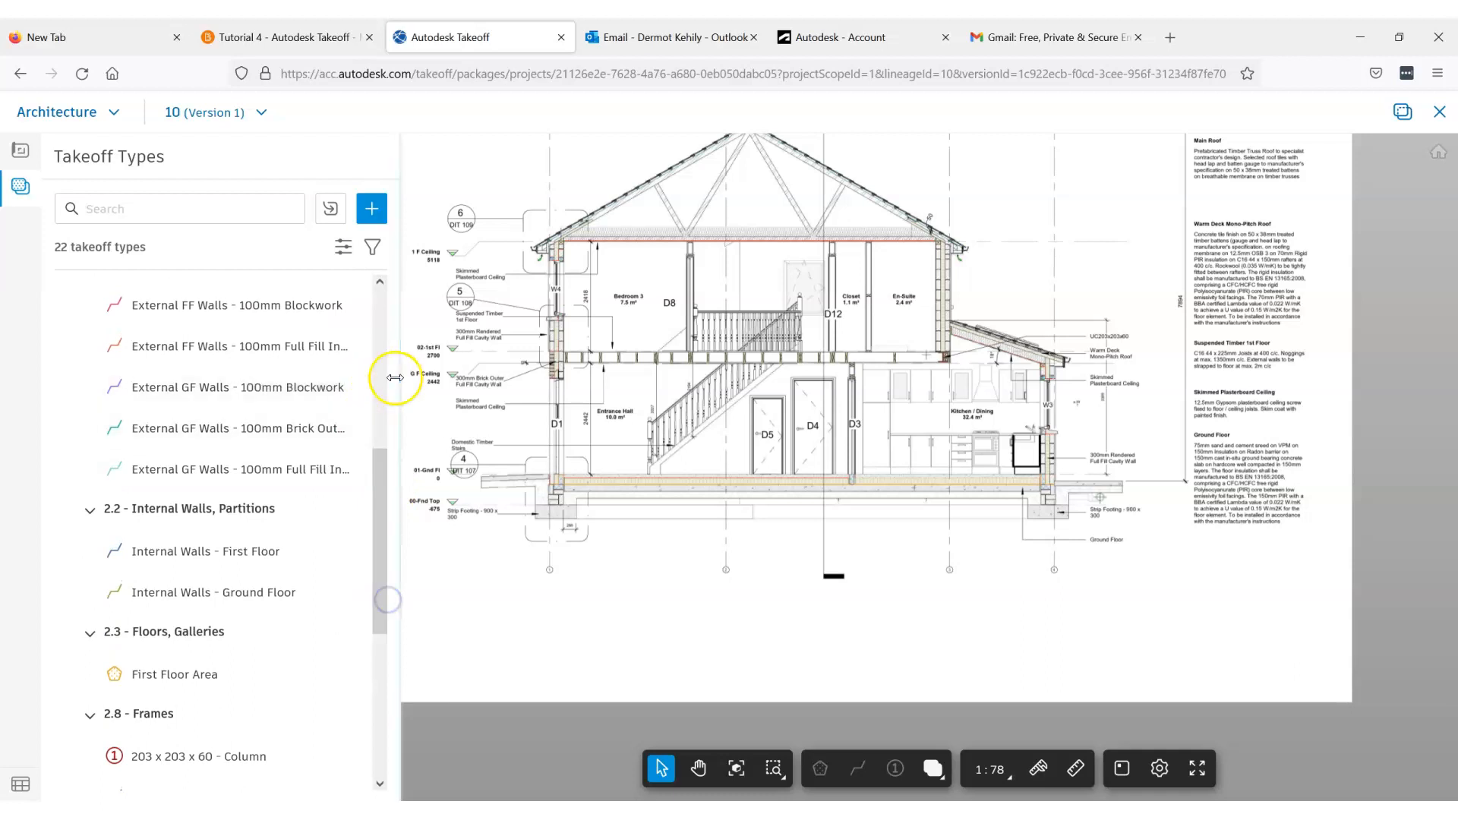
- Widen the takeoff types list to fit the full wall names and review it from External Walls through Sanitary, Hygiene Fittings
left_click_drag(401, 372, 524, 372)
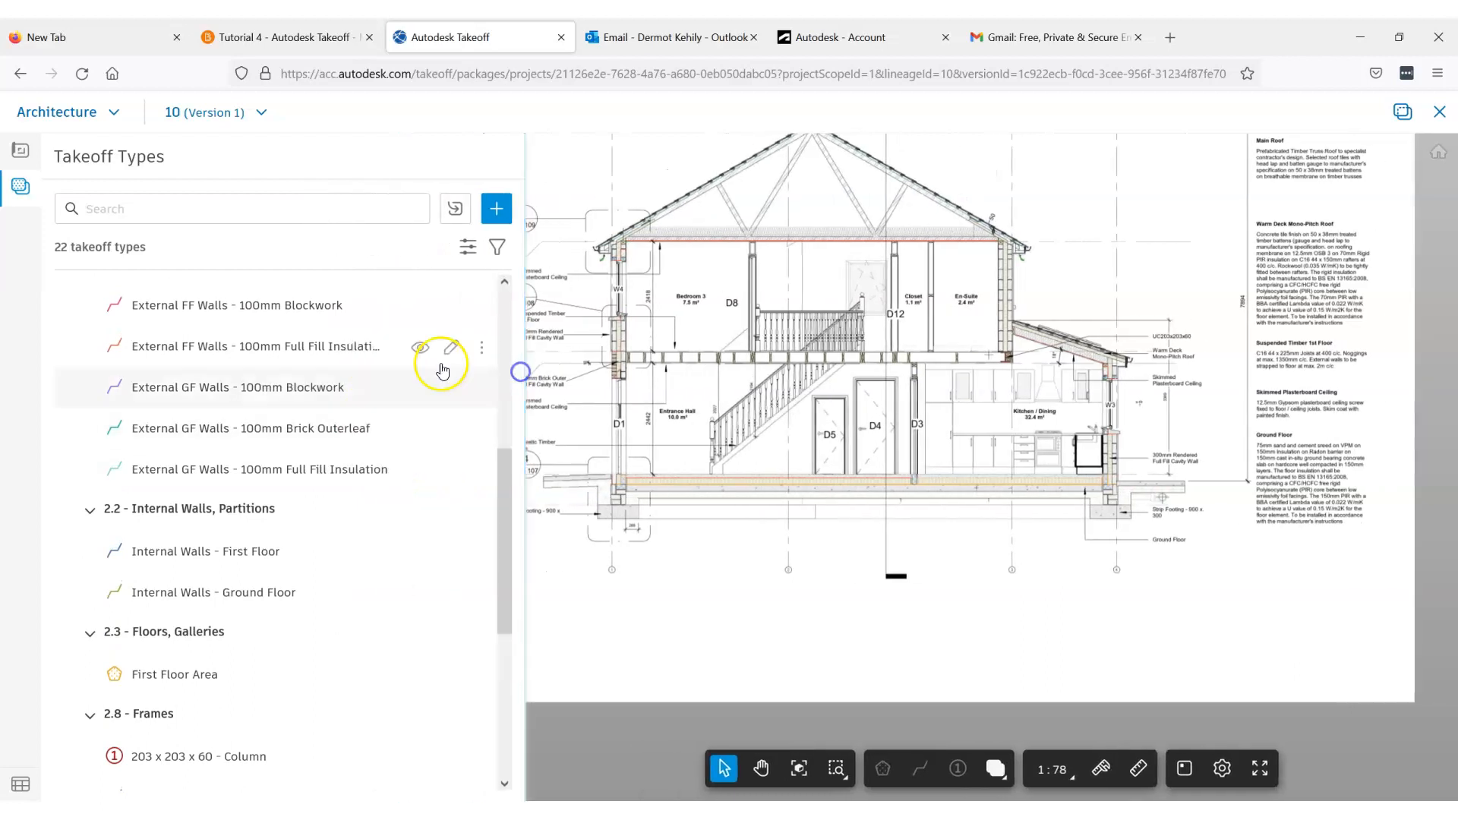
scroll(298, 342, "up", 3)
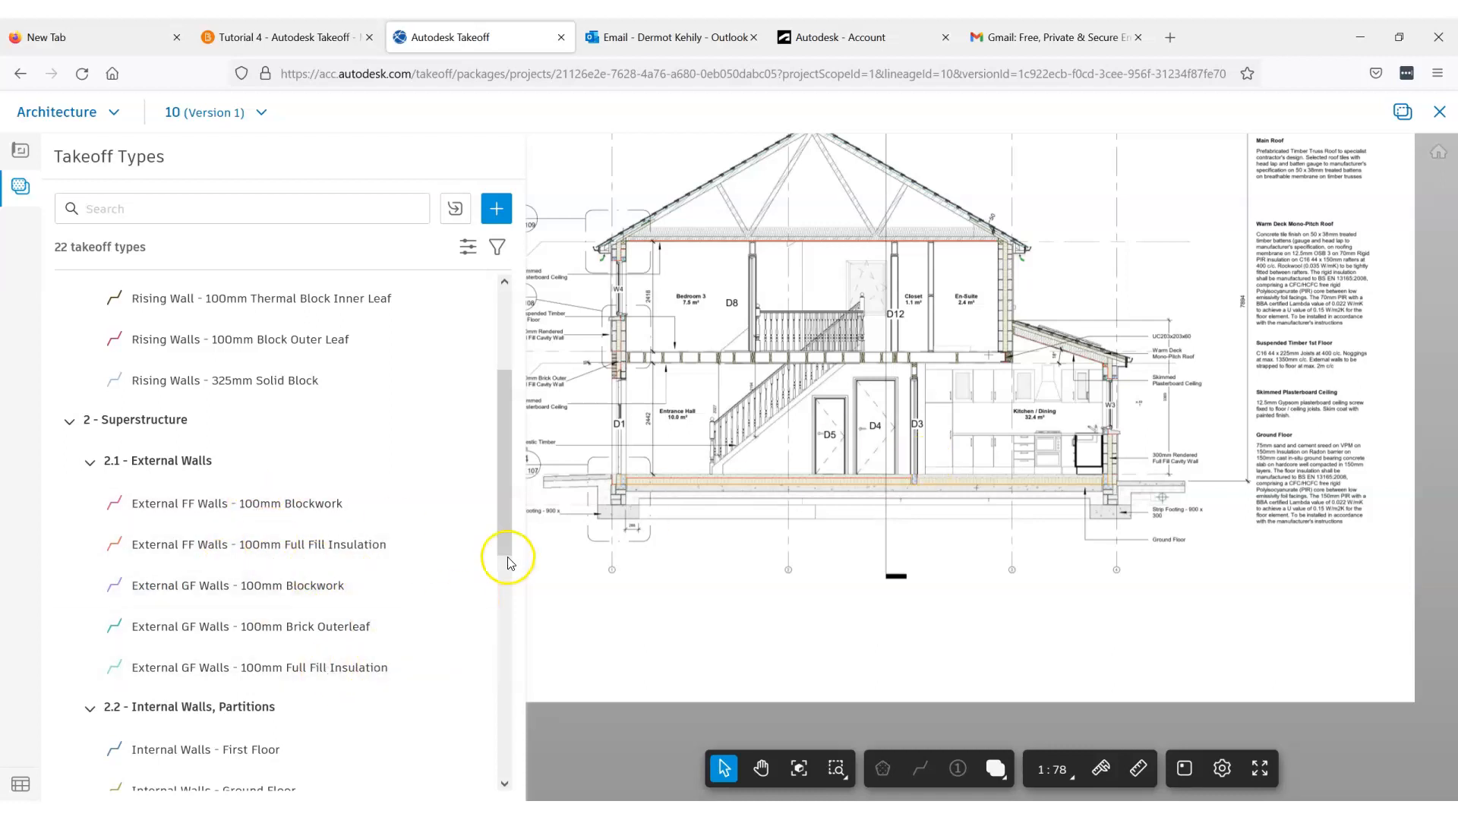
left_click_drag(502, 550, 534, 749)
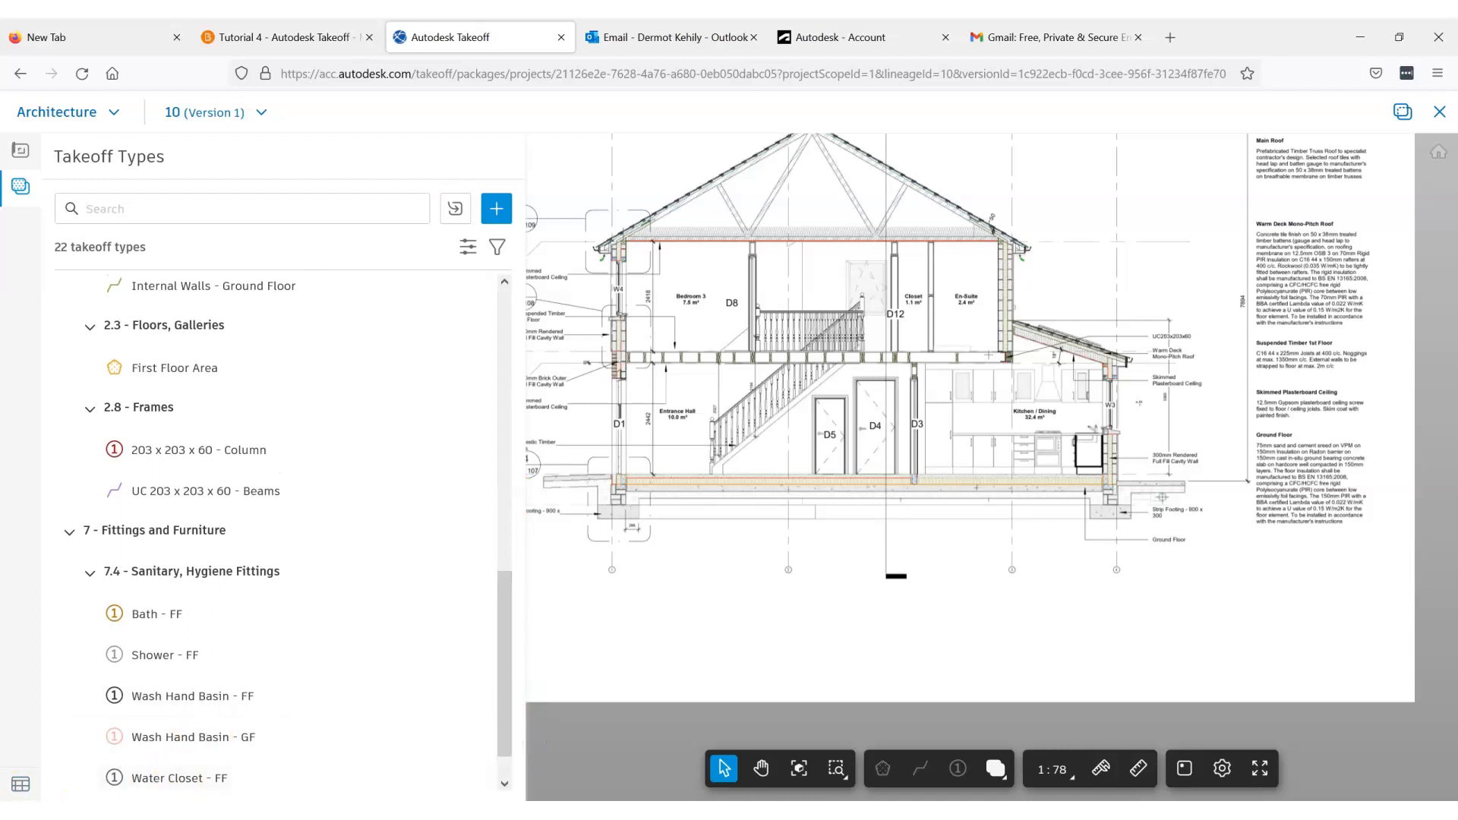